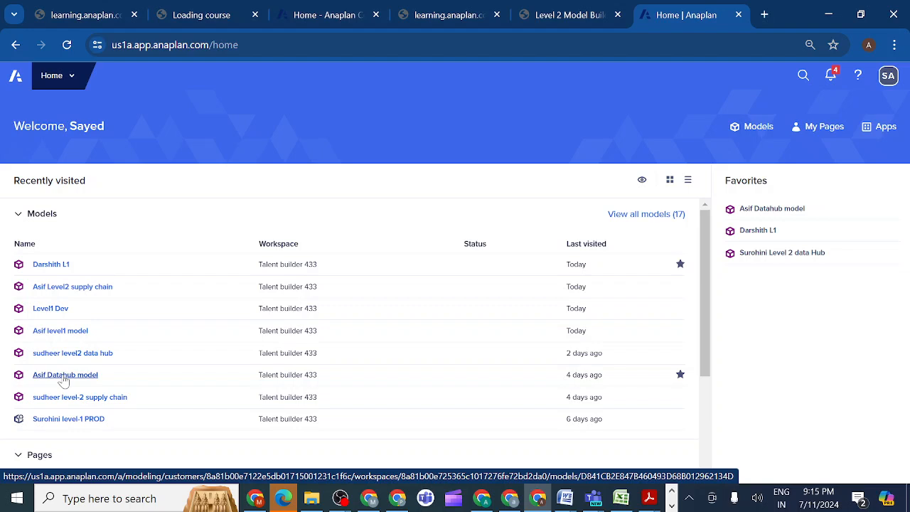
# Open the Level2 supply chain model in the Talent builder 433 workspace.
pyautogui.click(61, 291)
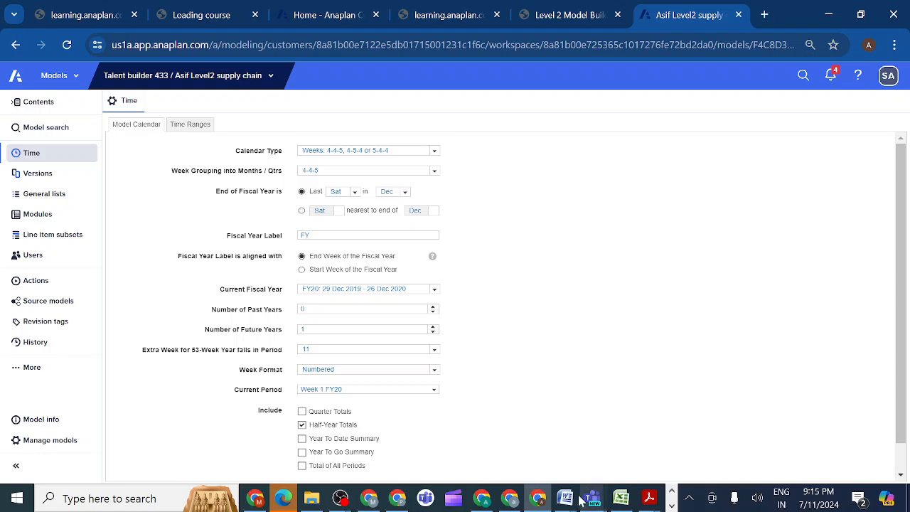
# Switch to the Anaplan evening class meeting in Microsoft Teams and share the entire screen with sound included.
pyautogui.moveTo(540, 503)
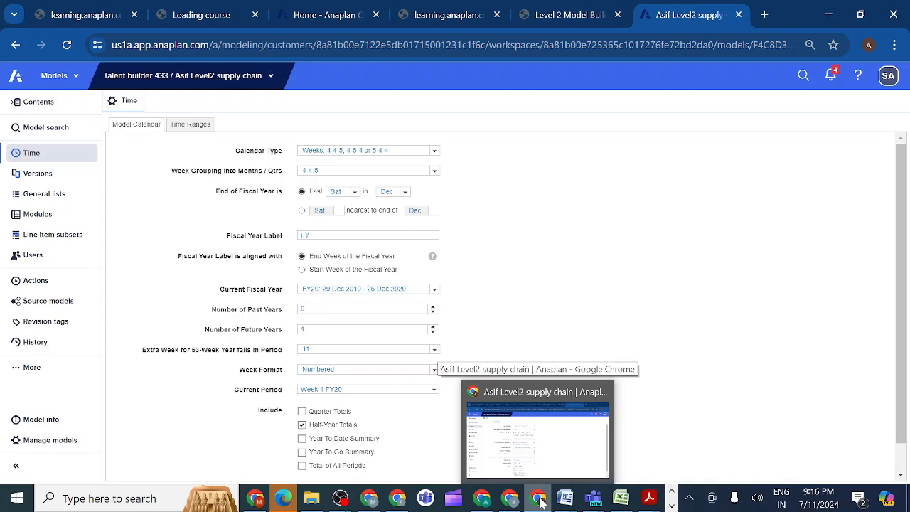
pyautogui.moveTo(594, 500)
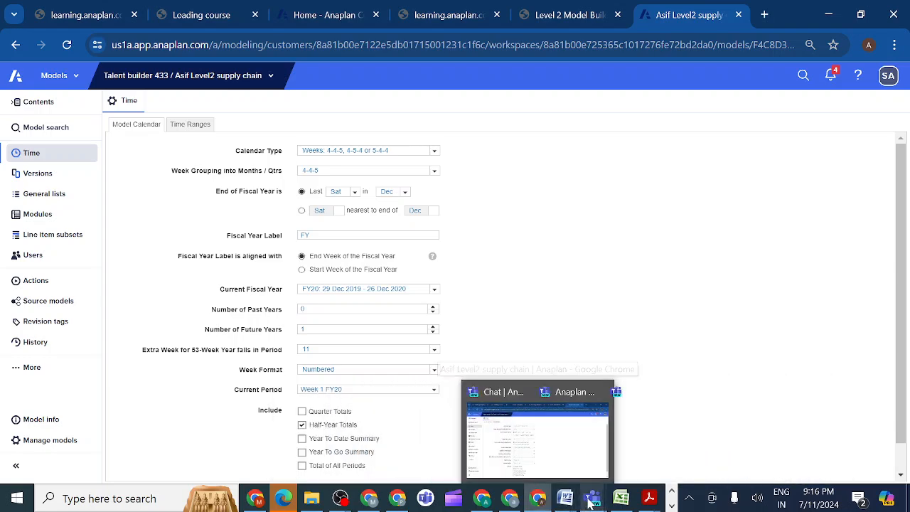
pyautogui.moveTo(640, 469)
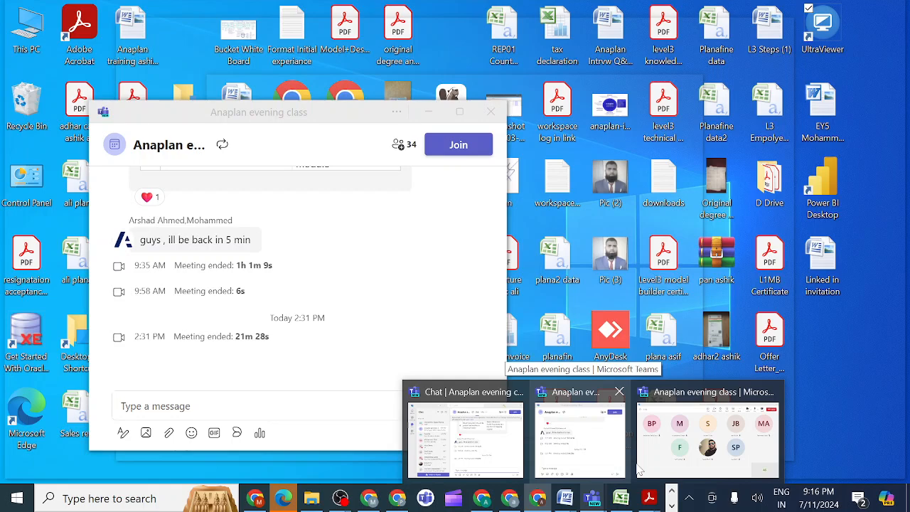
pyautogui.click(599, 456)
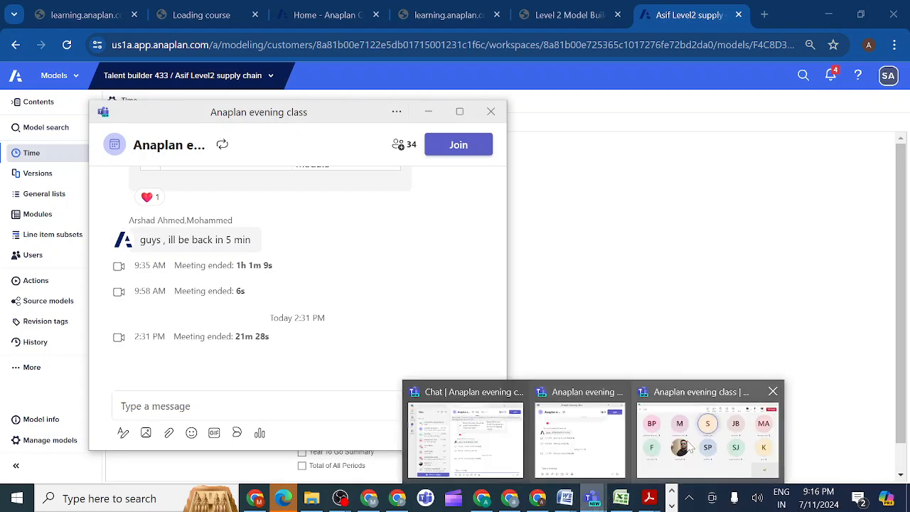
pyautogui.click(689, 444)
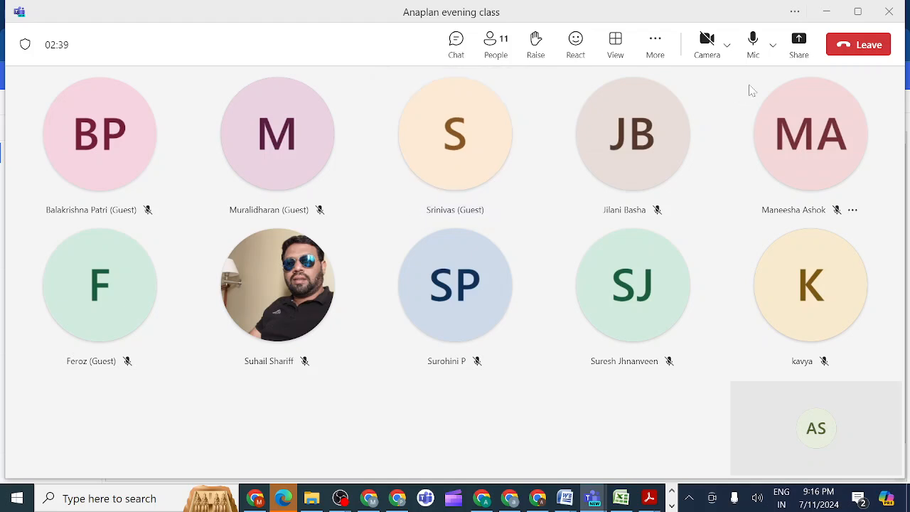
pyautogui.click(800, 43)
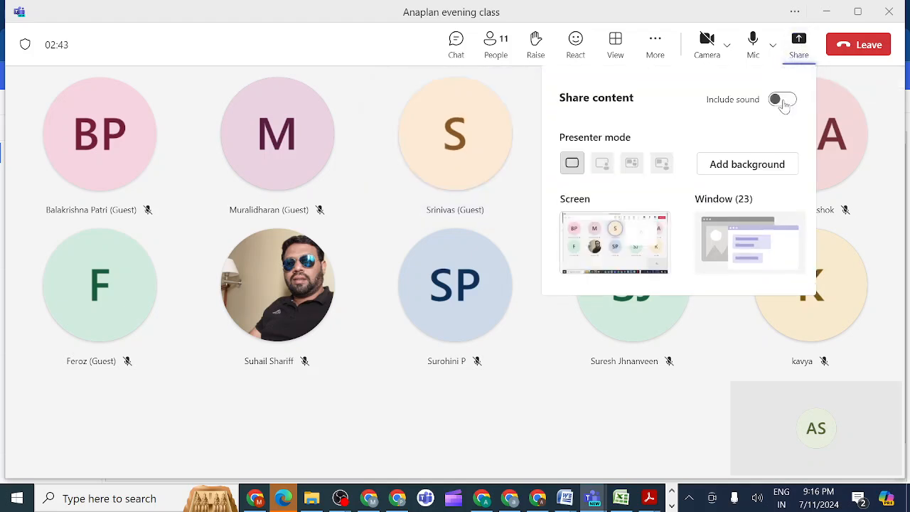
pyautogui.click(784, 101)
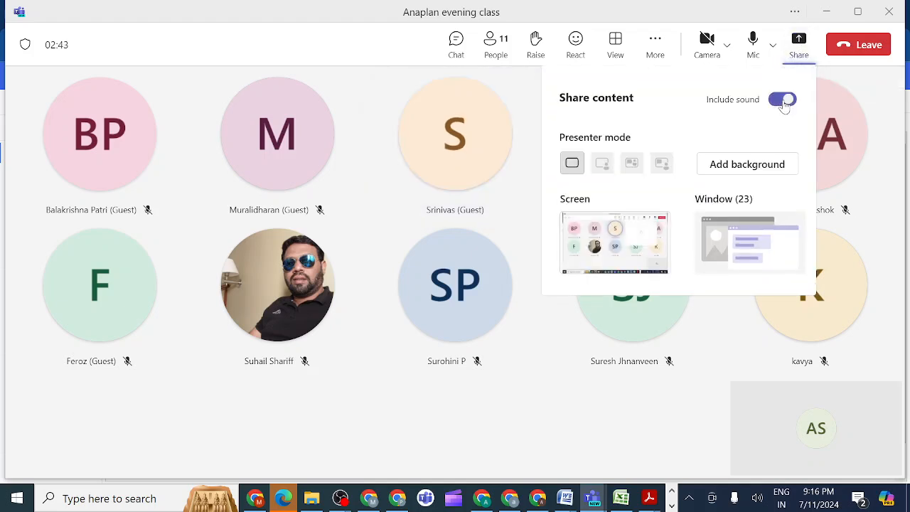
pyautogui.click(639, 243)
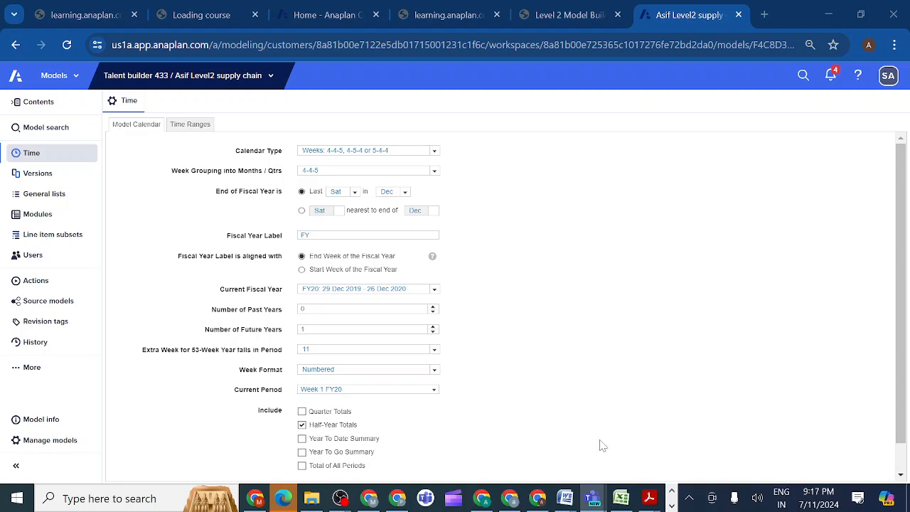
# Return to the Anaplan evening class meeting window and review its list of participants.
pyautogui.moveTo(590, 502)
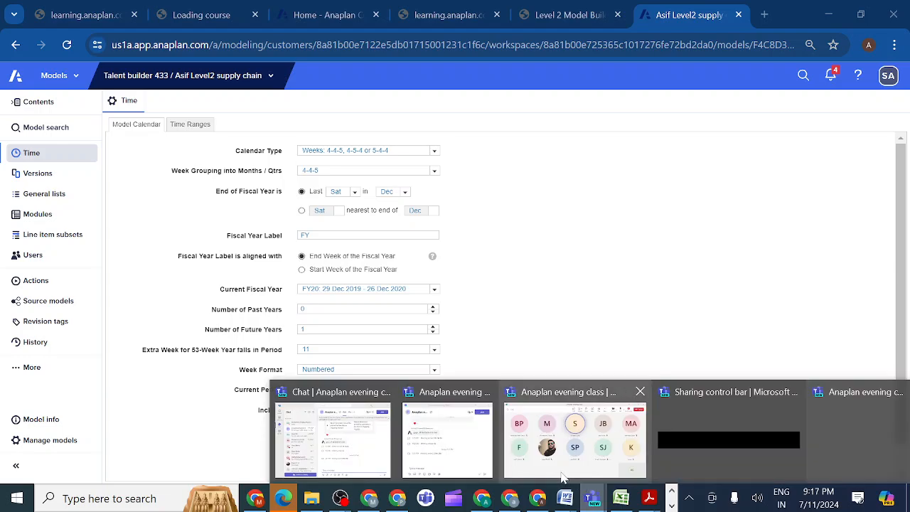
pyautogui.click(561, 475)
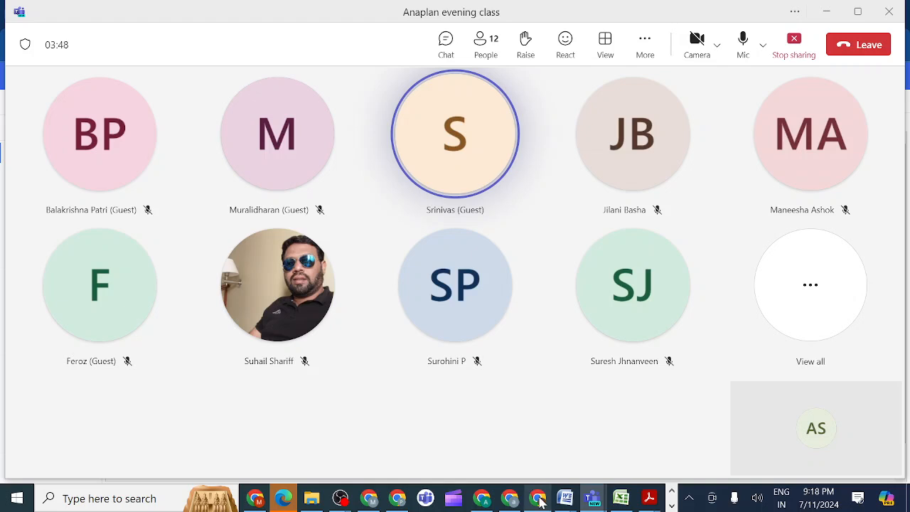
pyautogui.moveTo(542, 502)
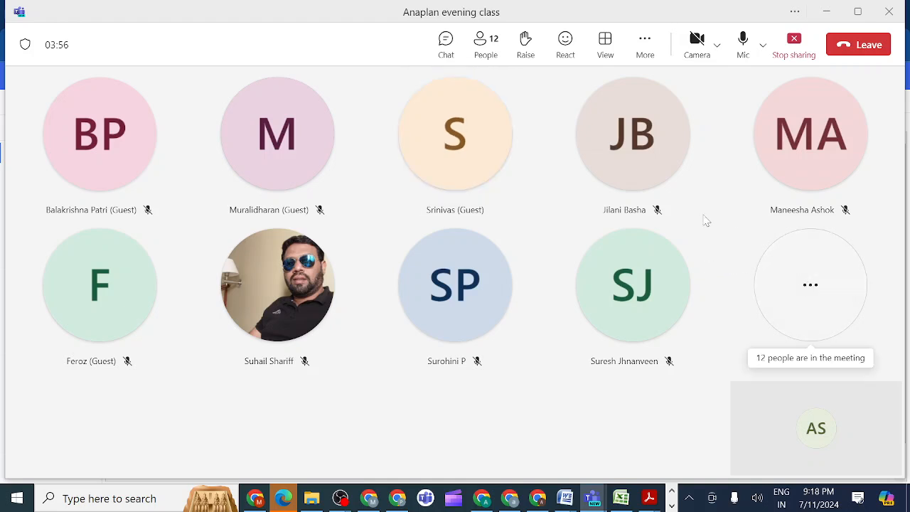
pyautogui.click(481, 44)
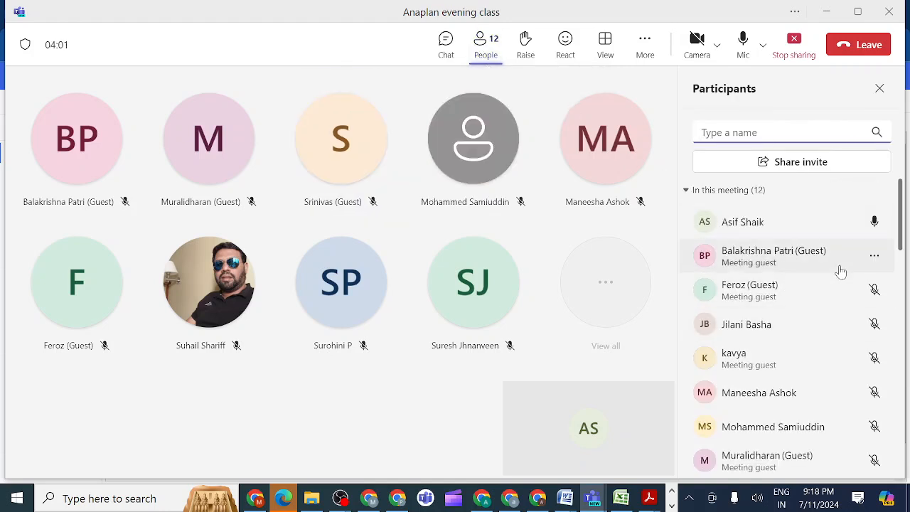
pyautogui.moveTo(900, 216); pyautogui.dragTo(900, 186)
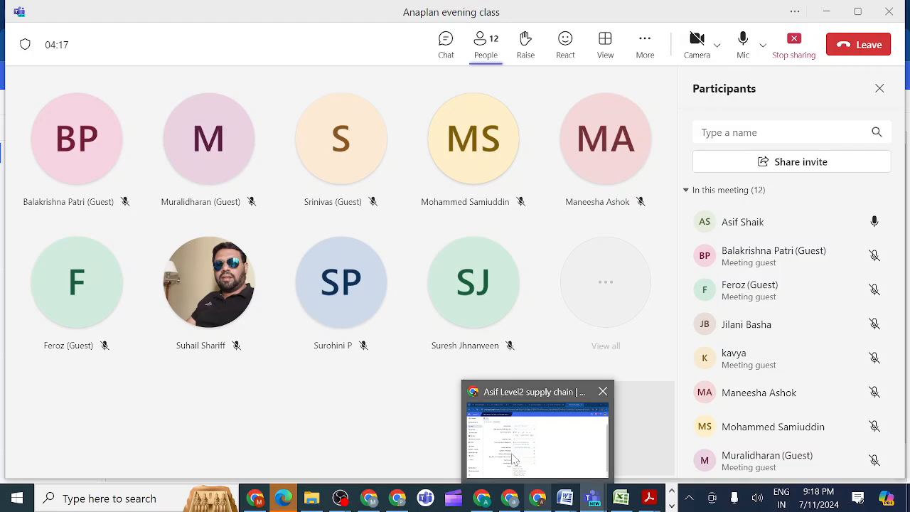
# Switch to Chrome and open activity 2.3.9 Historic Volumes to Baseline Forecast in the Level 2 Model Building: Sprint 2 course.
pyautogui.click(514, 460)
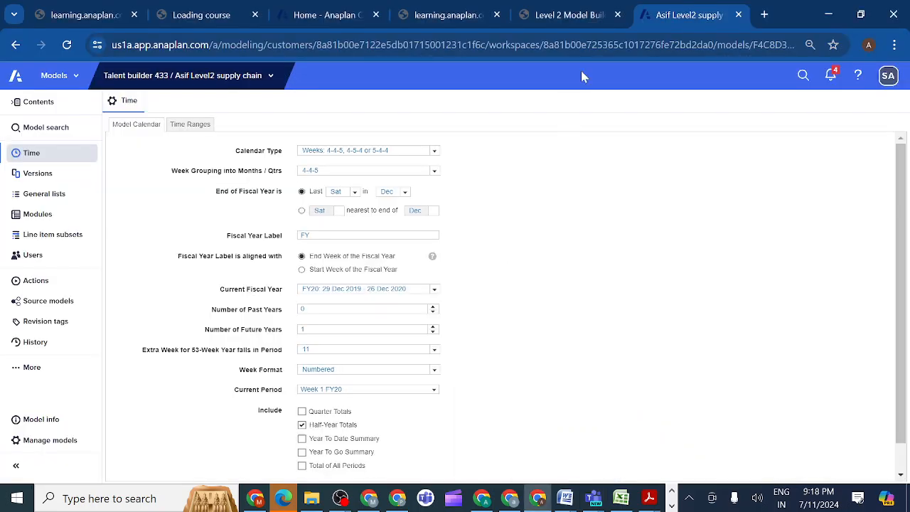
pyautogui.click(585, 18)
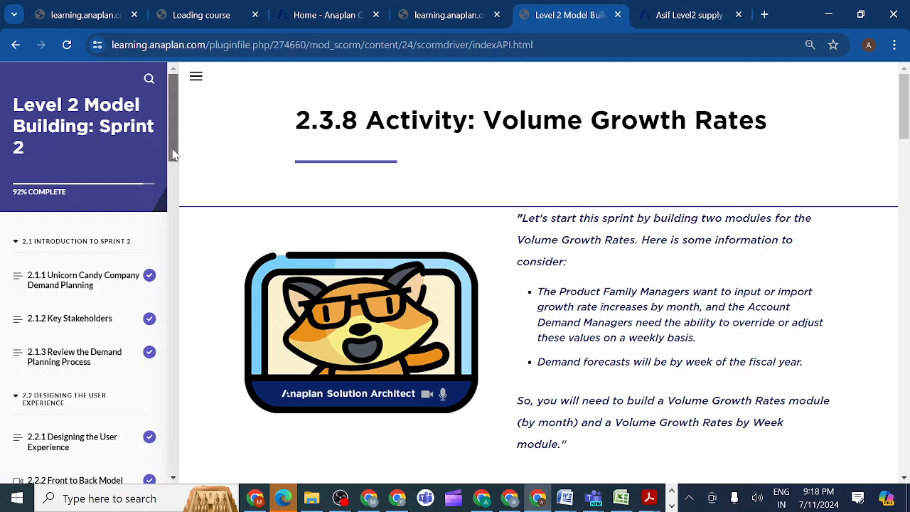
pyautogui.moveTo(173, 155); pyautogui.dragTo(177, 315)
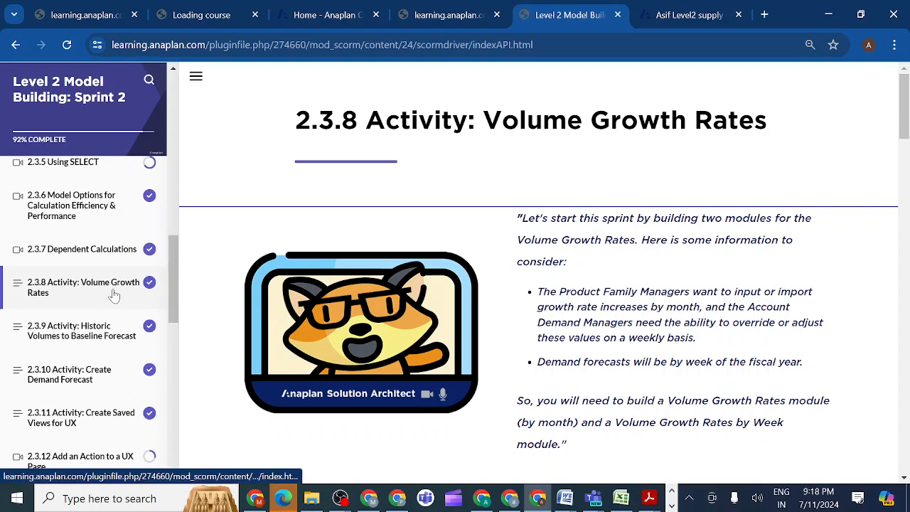
pyautogui.click(88, 339)
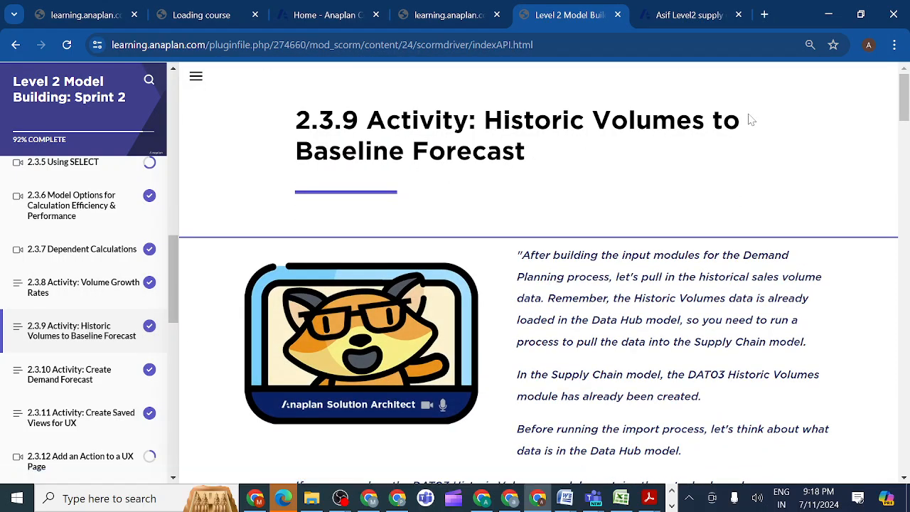
# Read activity 2.3.9 from its introduction through the baseline forecast example to section 2.3.9.1 on importing data into DAT03 Historic Volumes.
pyautogui.moveTo(903, 108); pyautogui.dragTo(904, 193)
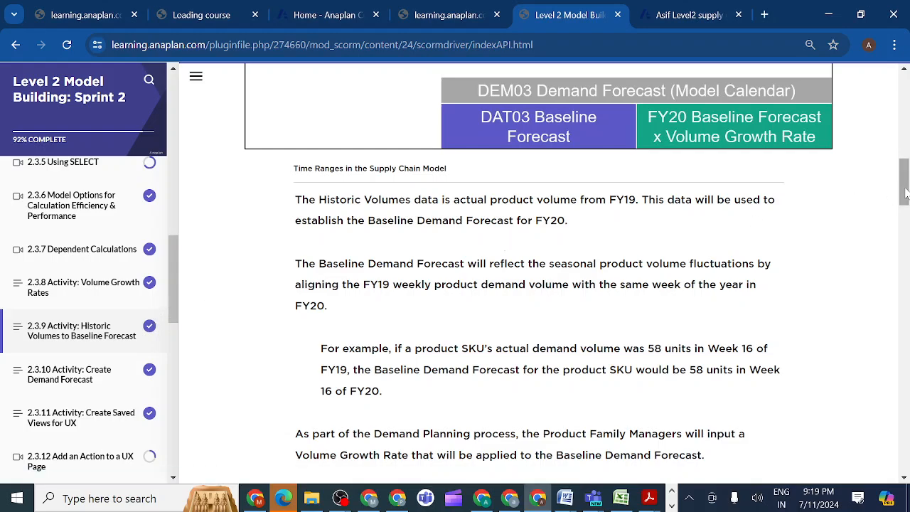
pyautogui.moveTo(904, 192); pyautogui.dragTo(888, 114)
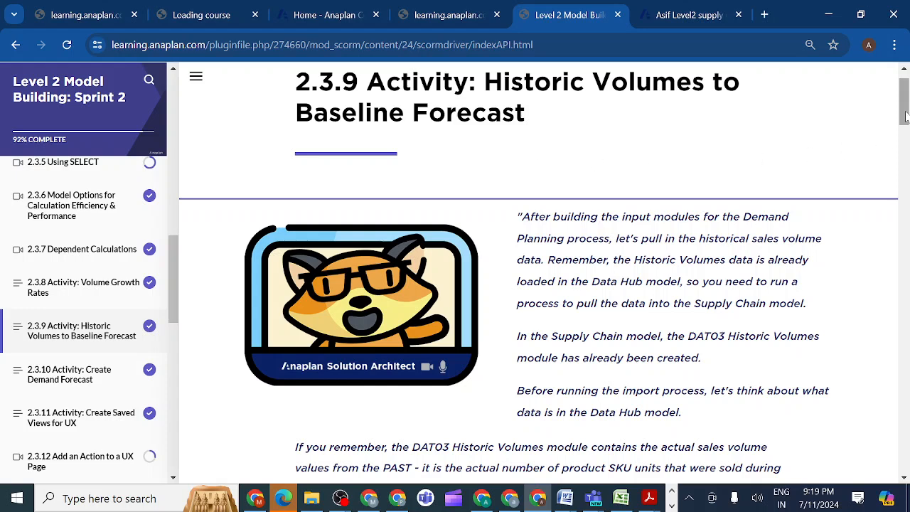
pyautogui.moveTo(906, 116); pyautogui.dragTo(905, 128)
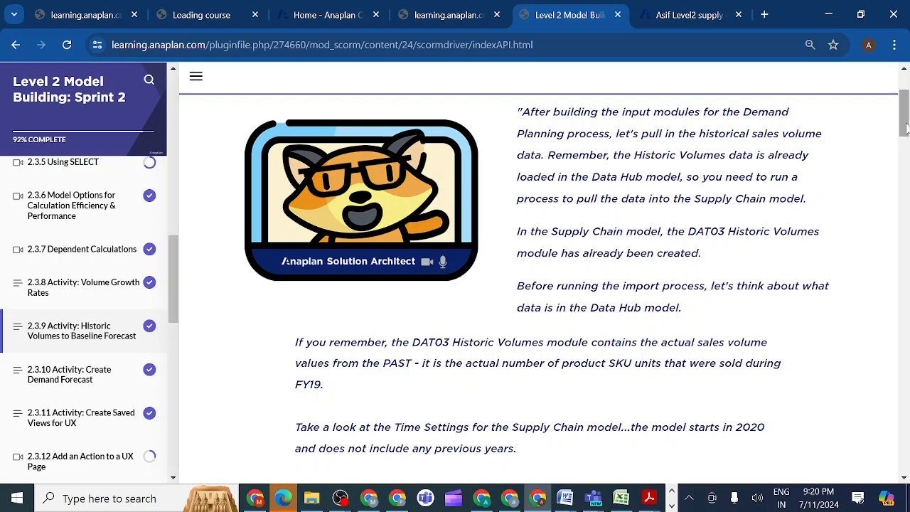
pyautogui.moveTo(905, 126); pyautogui.dragTo(905, 238)
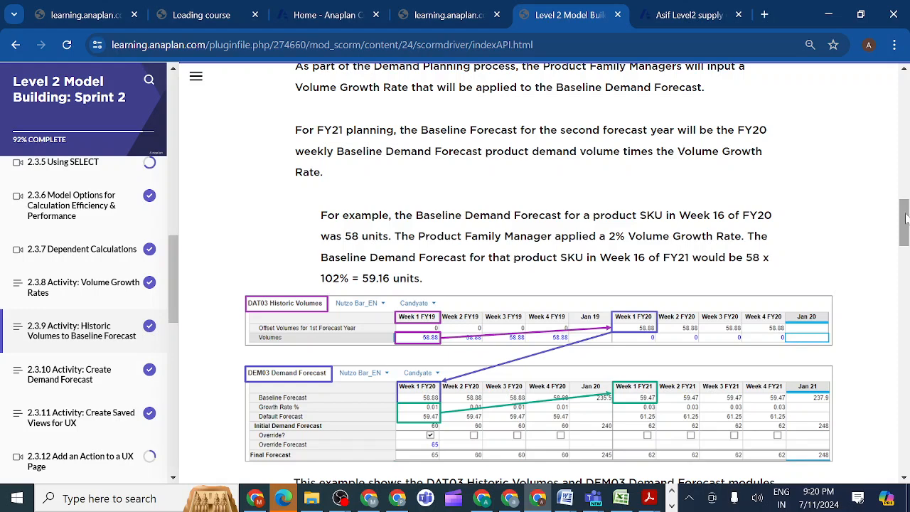
pyautogui.moveTo(905, 219)
pyautogui.mouseDown()
pyautogui.moveTo(906, 239)
pyautogui.moveTo(905, 227)
pyautogui.mouseUp()
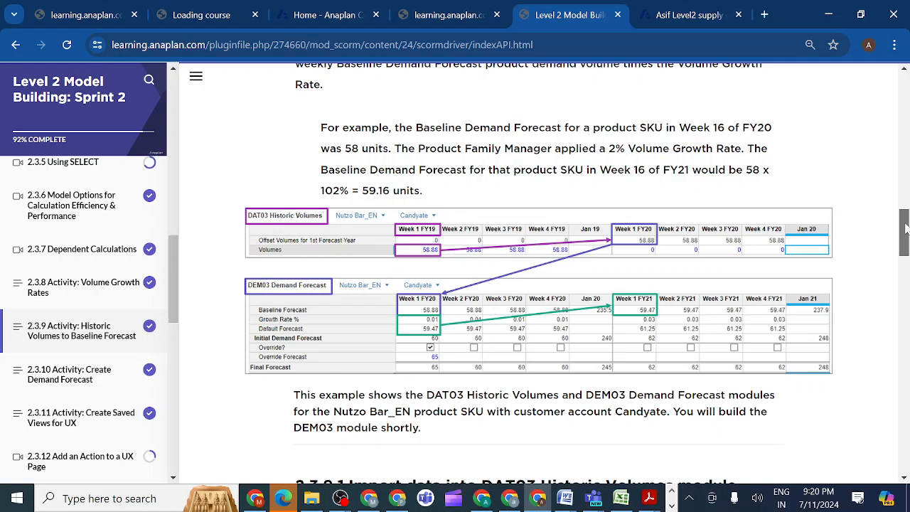
pyautogui.moveTo(906, 227); pyautogui.dragTo(906, 233)
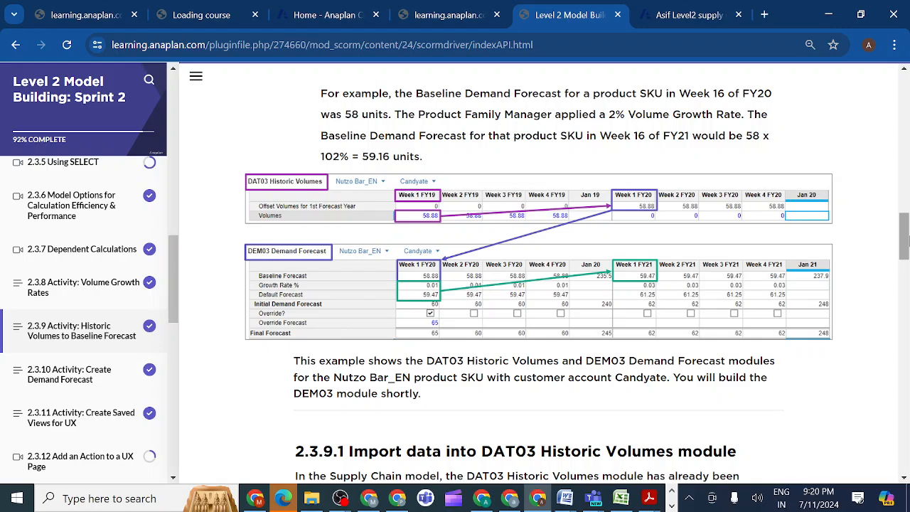
pyautogui.moveTo(906, 245); pyautogui.dragTo(872, 265)
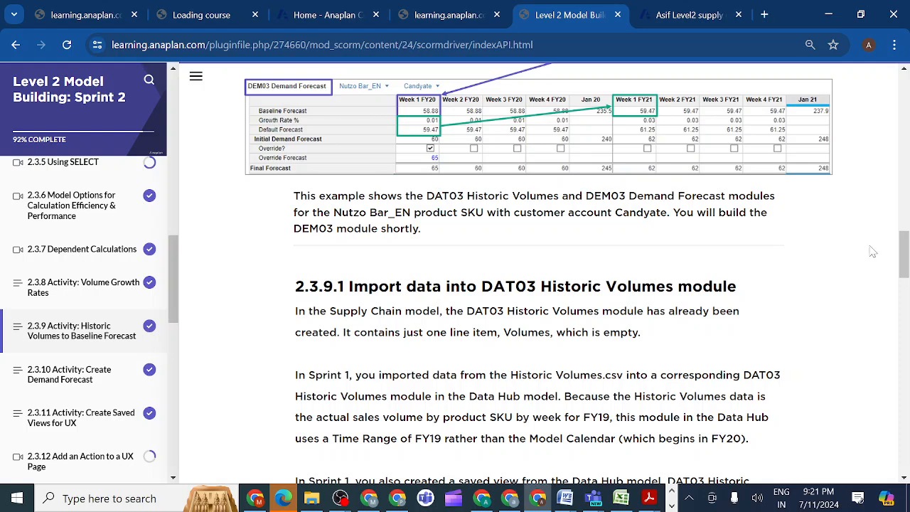
pyautogui.moveTo(901, 251); pyautogui.dragTo(901, 269)
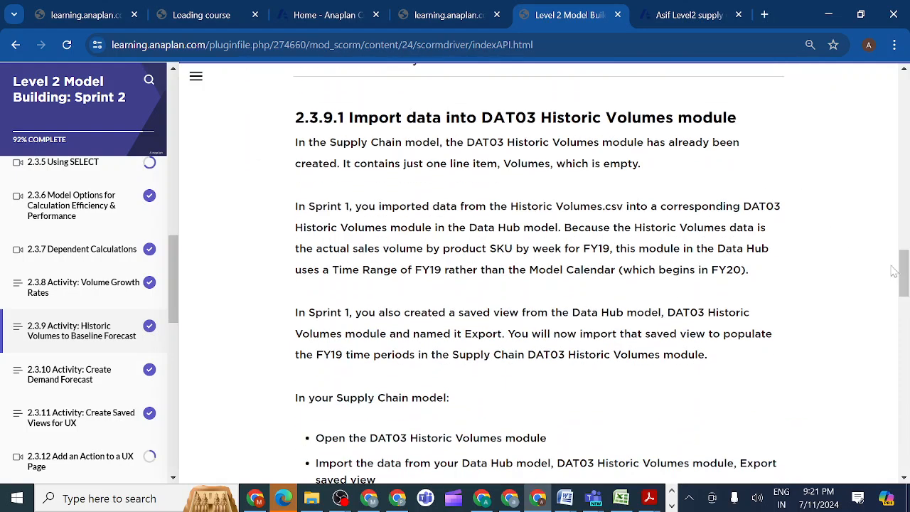
# Open the DAT03 Historic Volumes module from the module list of the supply chain model.
pyautogui.click(675, 21)
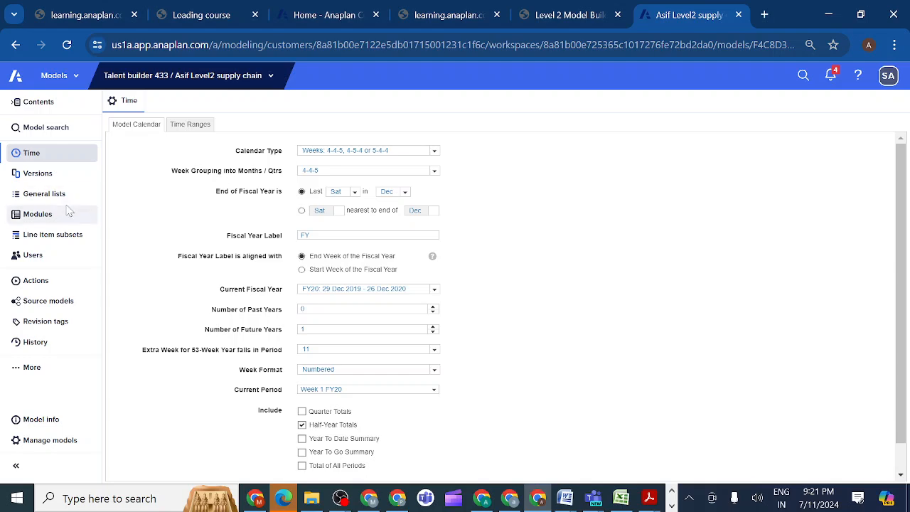
pyautogui.click(38, 215)
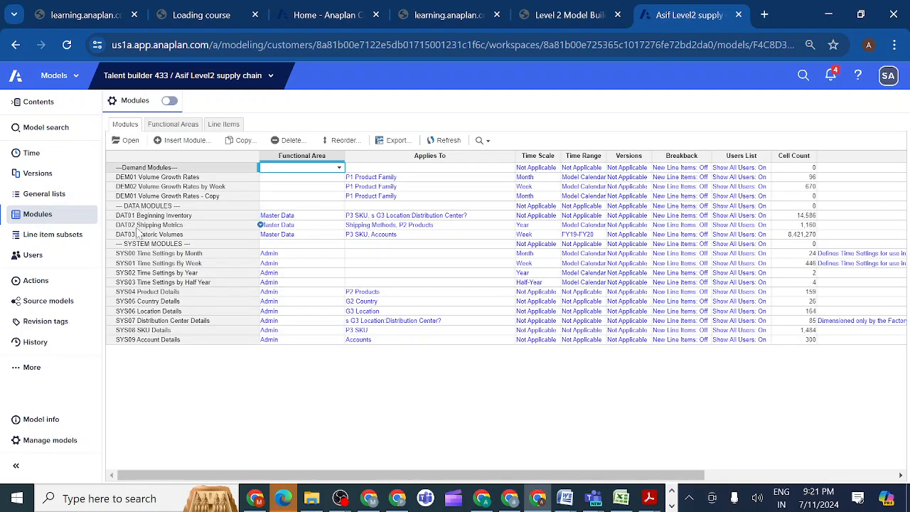
pyautogui.click(138, 236)
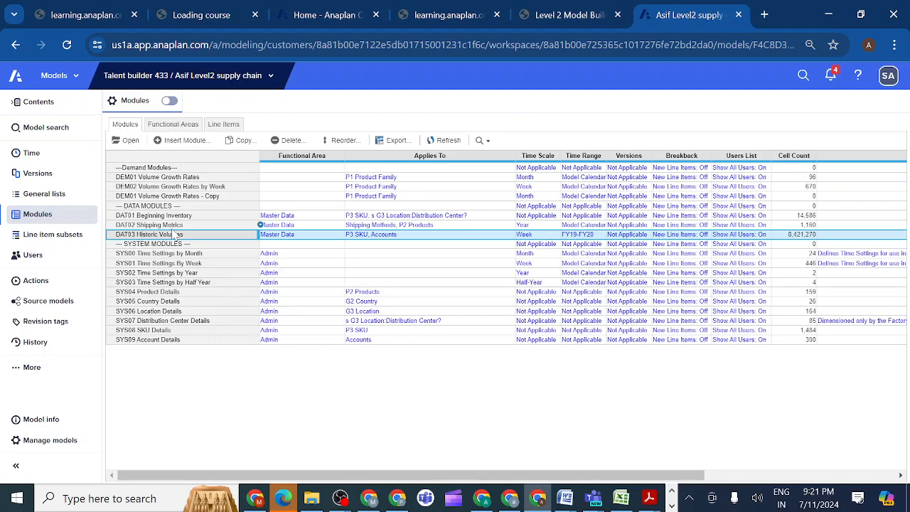
pyautogui.click(128, 141)
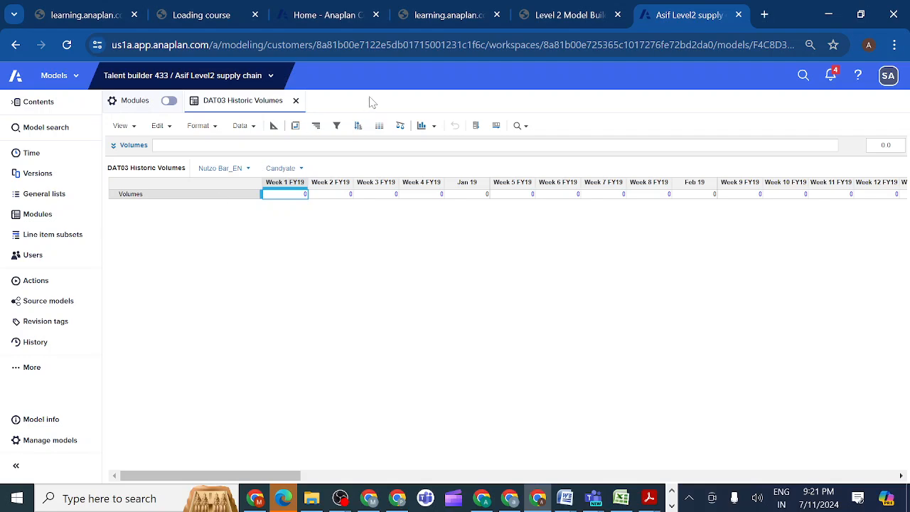
# Read the course's DAT03 import instructions and time range note, and show the DAT03 Historic Volumes module's blueprint in the supply chain model.
pyautogui.click(569, 15)
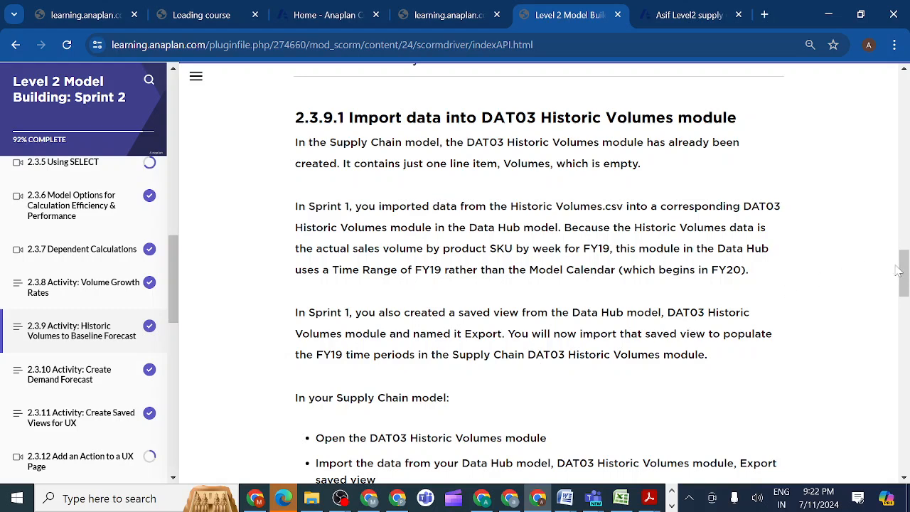
pyautogui.moveTo(898, 271); pyautogui.dragTo(904, 292)
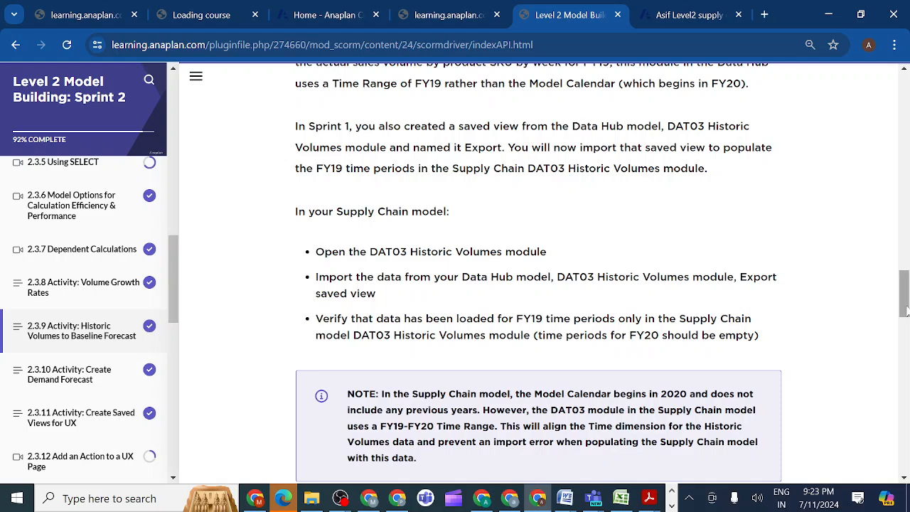
pyautogui.moveTo(905, 310); pyautogui.dragTo(904, 332)
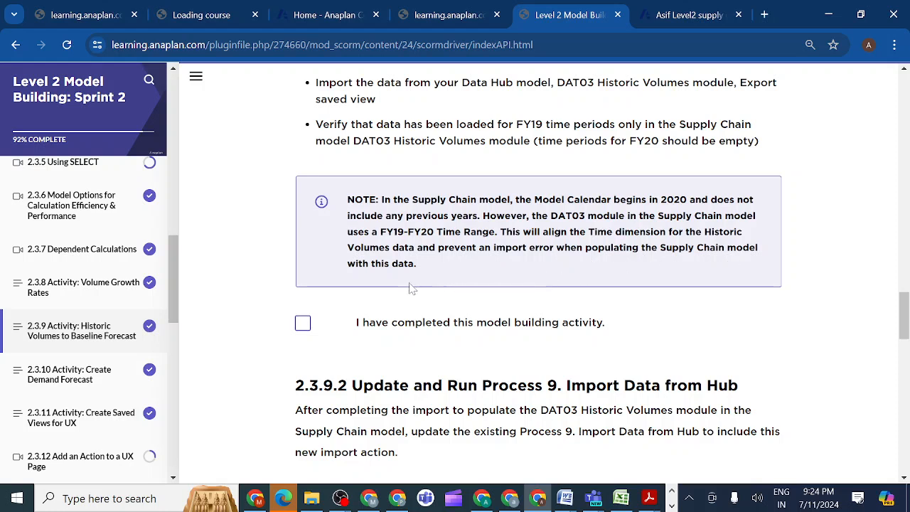
pyautogui.click(689, 16)
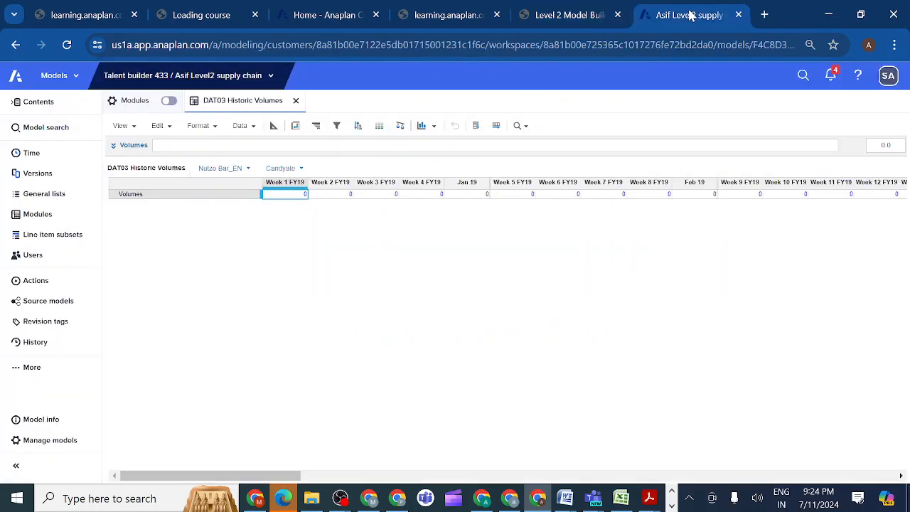
pyautogui.click(273, 126)
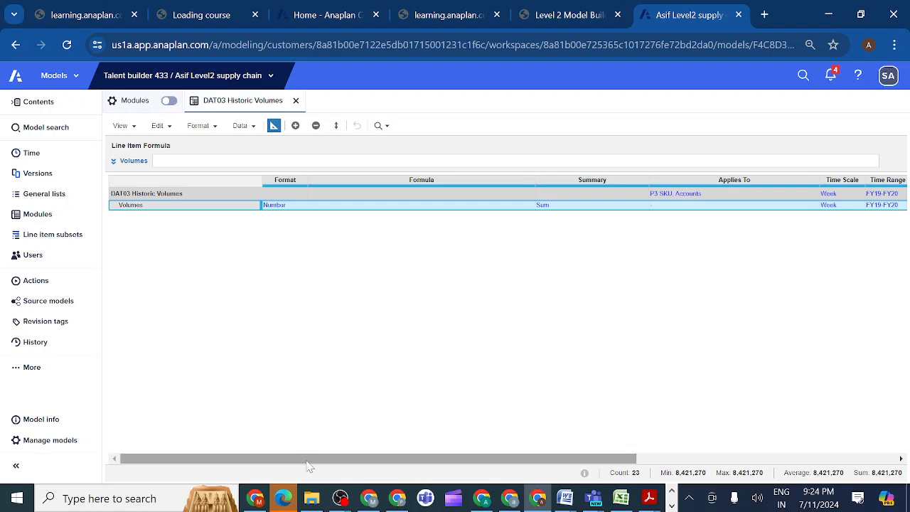
# Check the time range options of the Volumes line item in the DAT03 Historic Volumes blueprint without applying a change.
pyautogui.moveTo(307, 460); pyautogui.dragTo(346, 455)
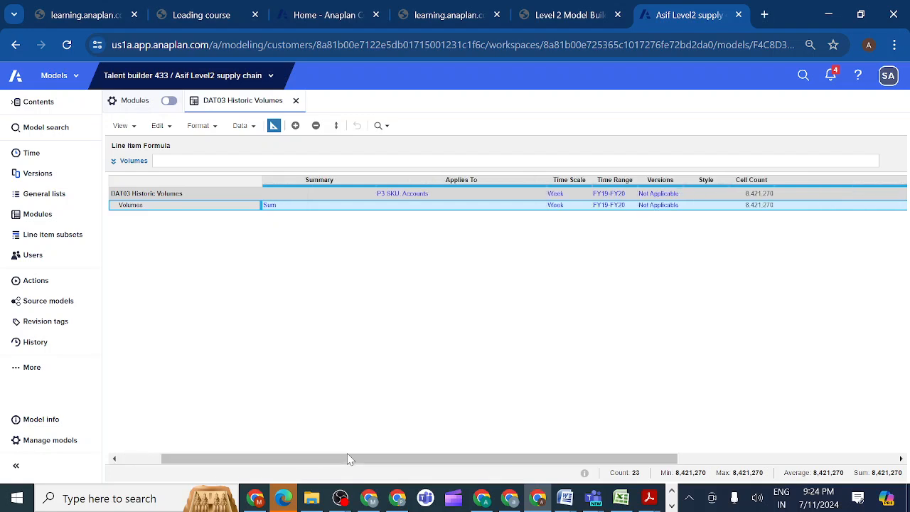
pyautogui.click(625, 206)
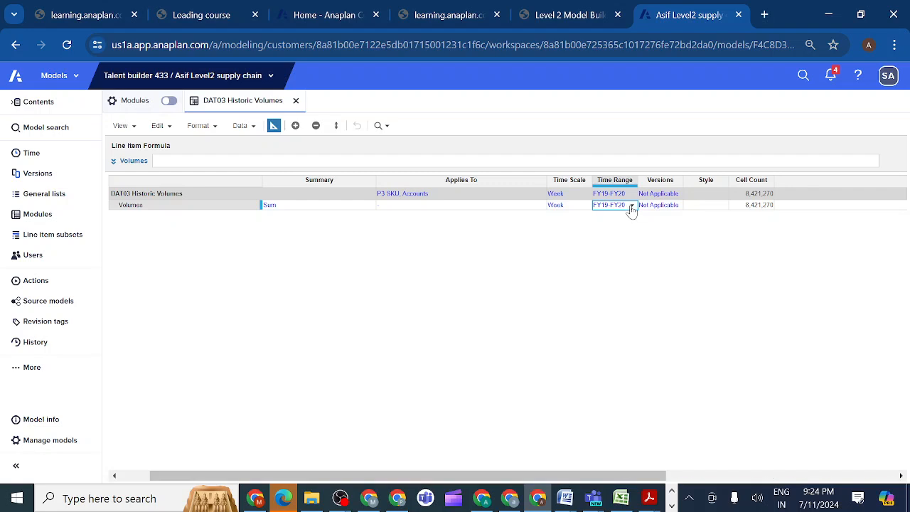
pyautogui.click(630, 207)
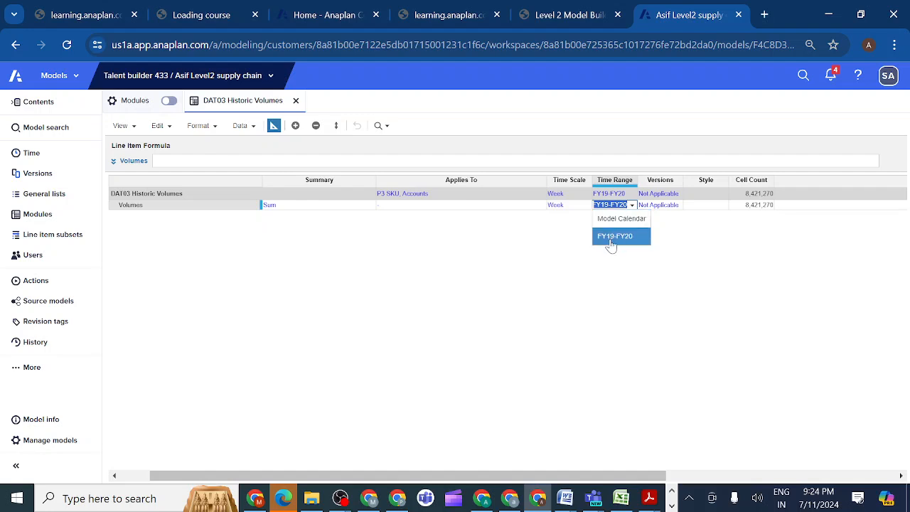
pyautogui.click(532, 246)
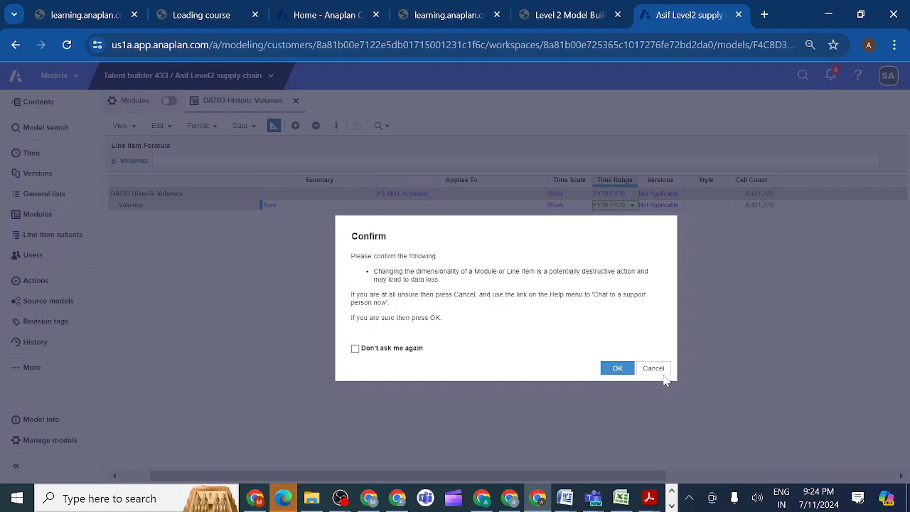
pyautogui.click(653, 369)
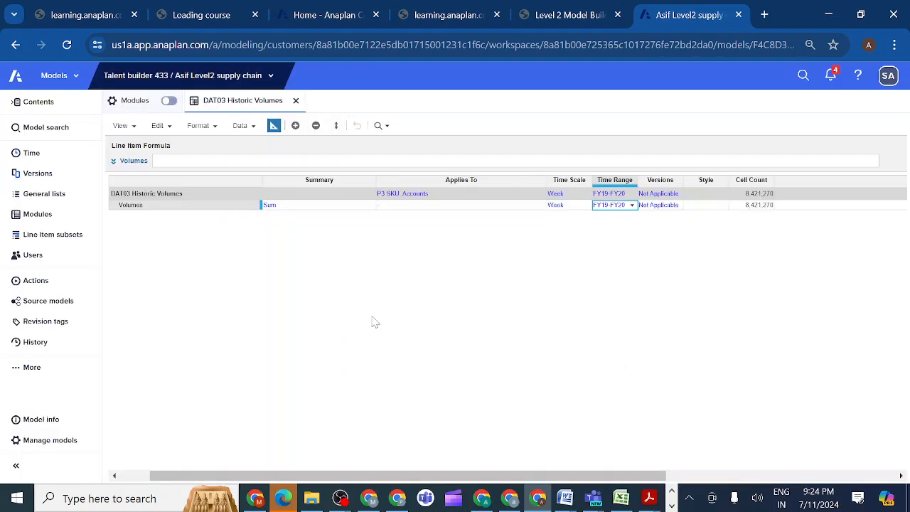
# Review the model's defined time ranges, and show the DAT03 Historic Volumes module in grid view.
pyautogui.click(48, 158)
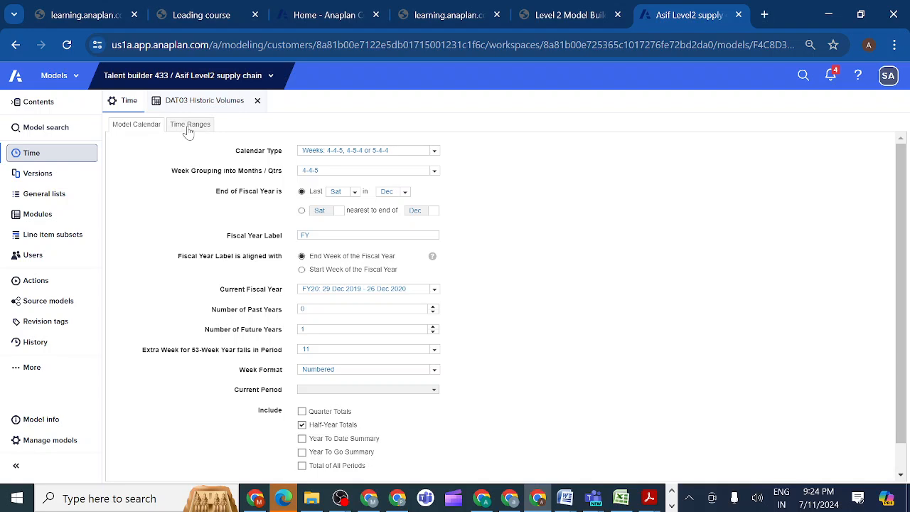
pyautogui.click(189, 125)
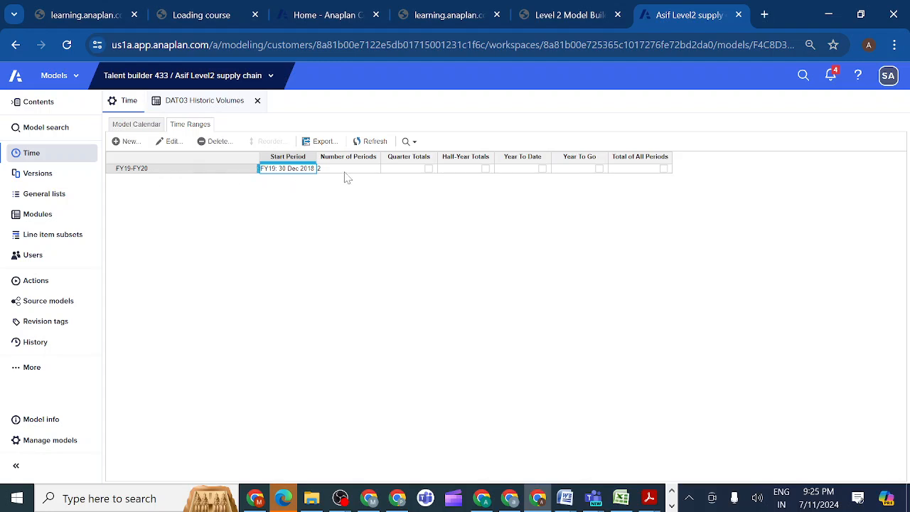
pyautogui.click(206, 102)
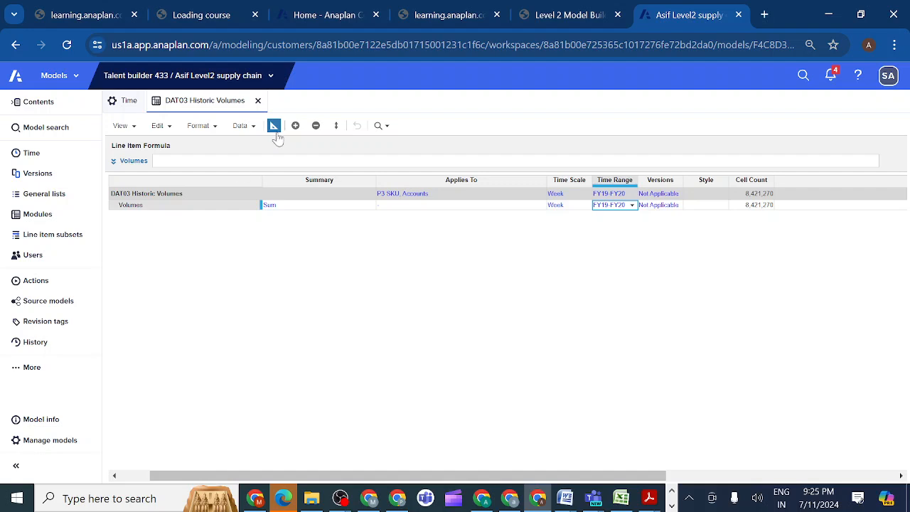
pyautogui.click(274, 130)
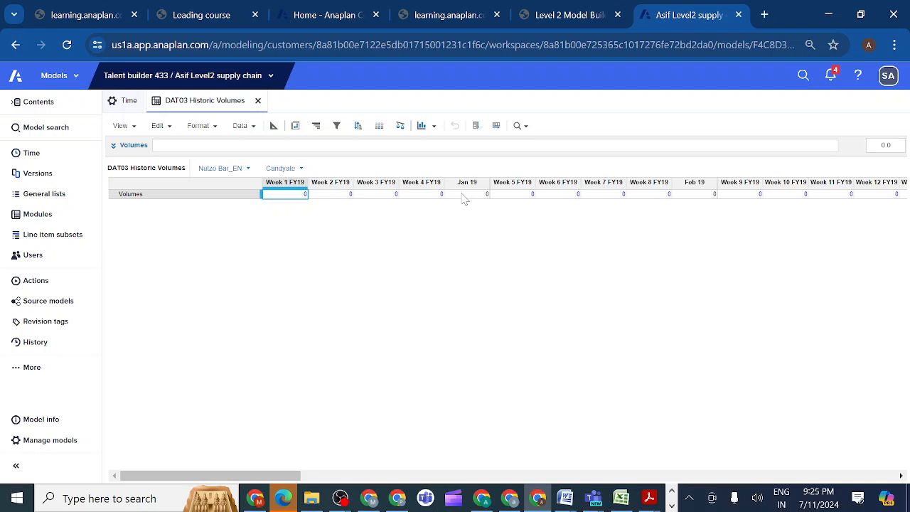
# Compare the time ranges with the model calendar settings, and return to the module list.
pyautogui.click(67, 218)
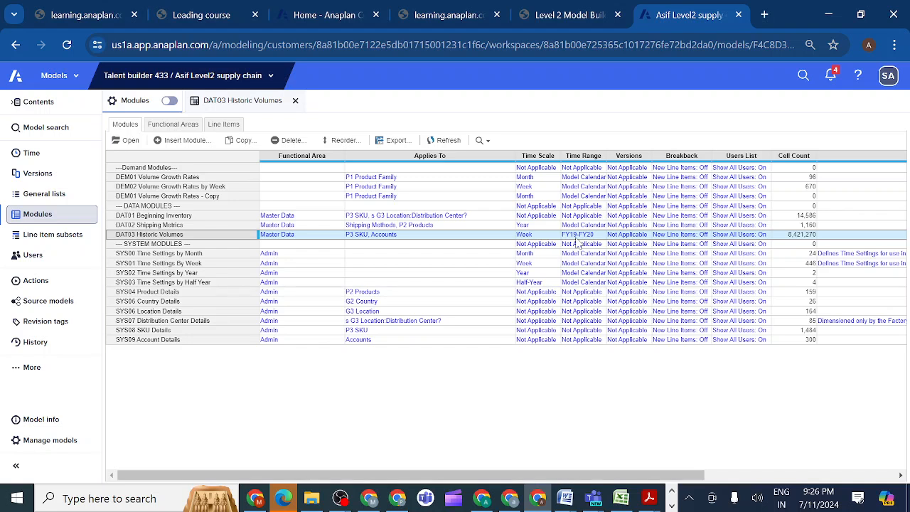
pyautogui.click(59, 155)
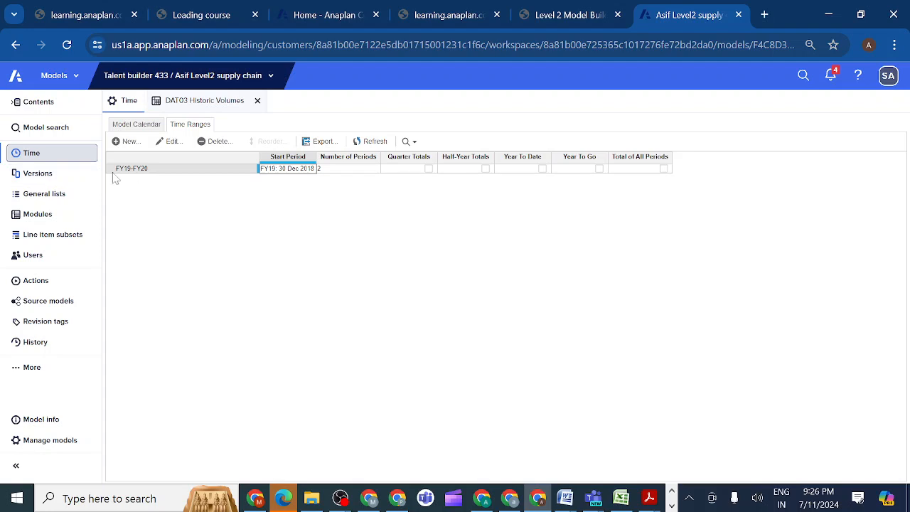
pyautogui.click(142, 125)
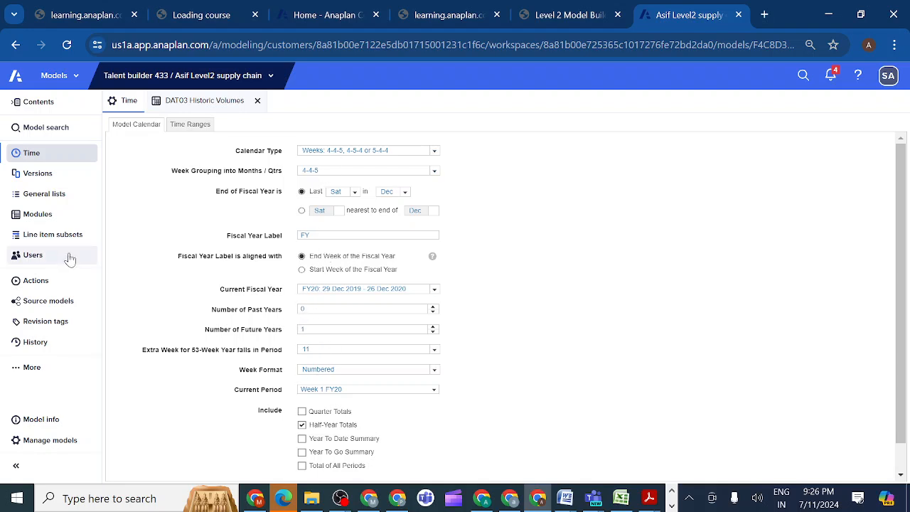
pyautogui.click(49, 219)
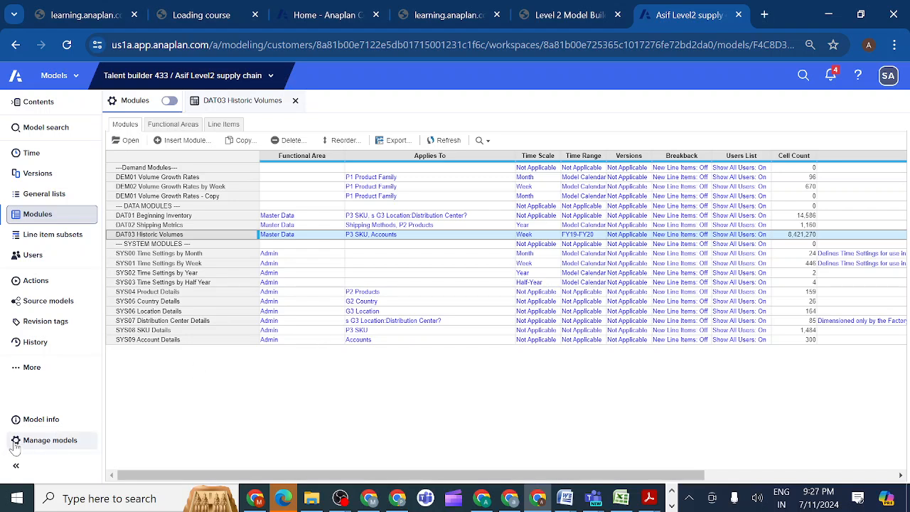
pyautogui.moveTo(17, 424)
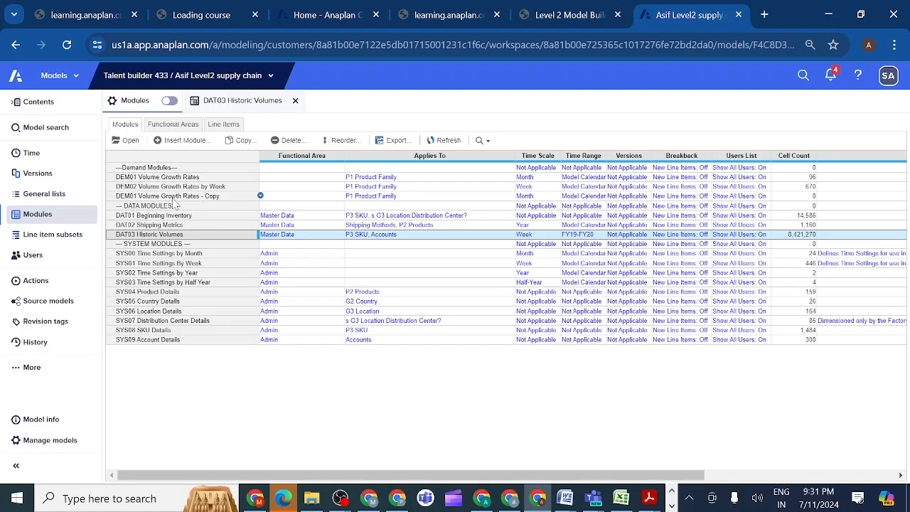
# Open the DEM01 Volume Growth Rates - Copy module and examine its blueprint across to the cell count column.
pyautogui.click(169, 198)
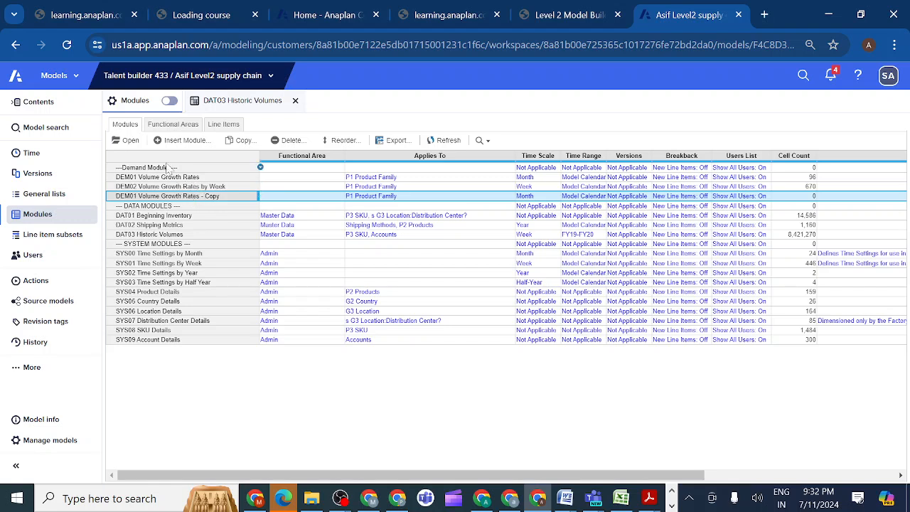
pyautogui.click(129, 140)
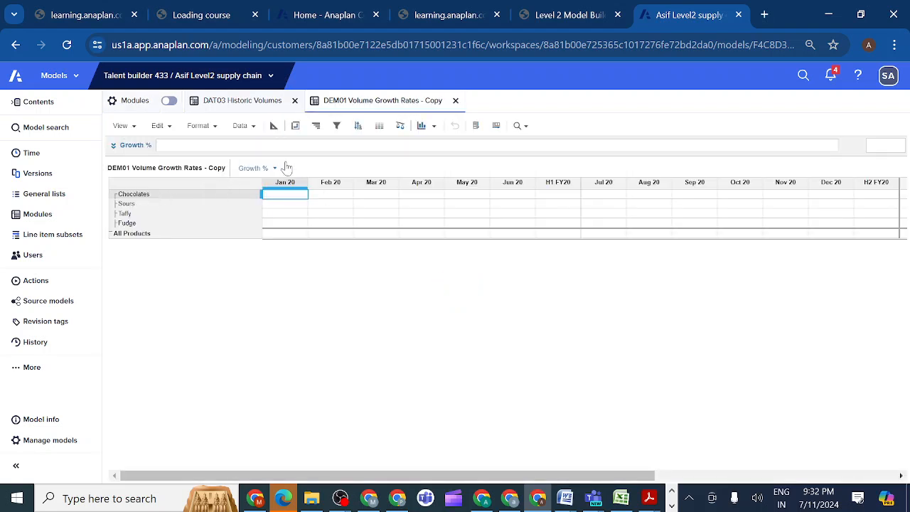
pyautogui.click(274, 127)
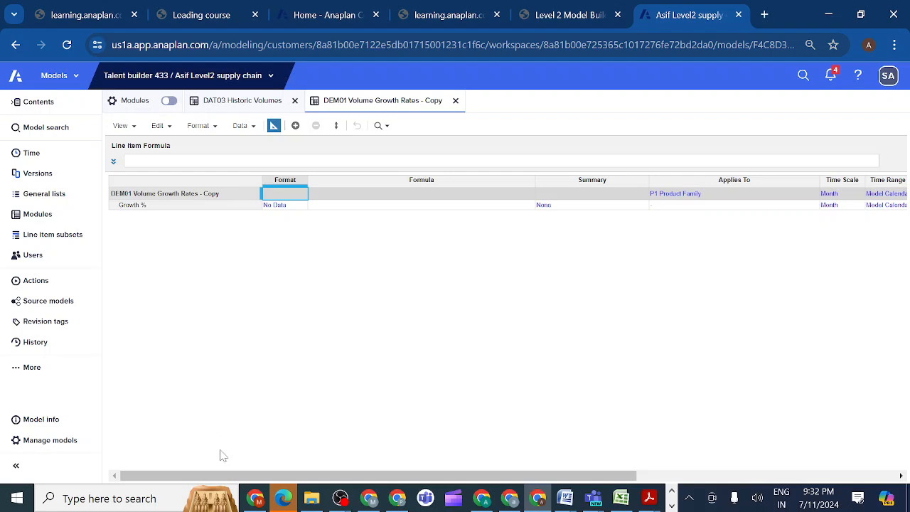
pyautogui.moveTo(211, 472); pyautogui.dragTo(253, 479)
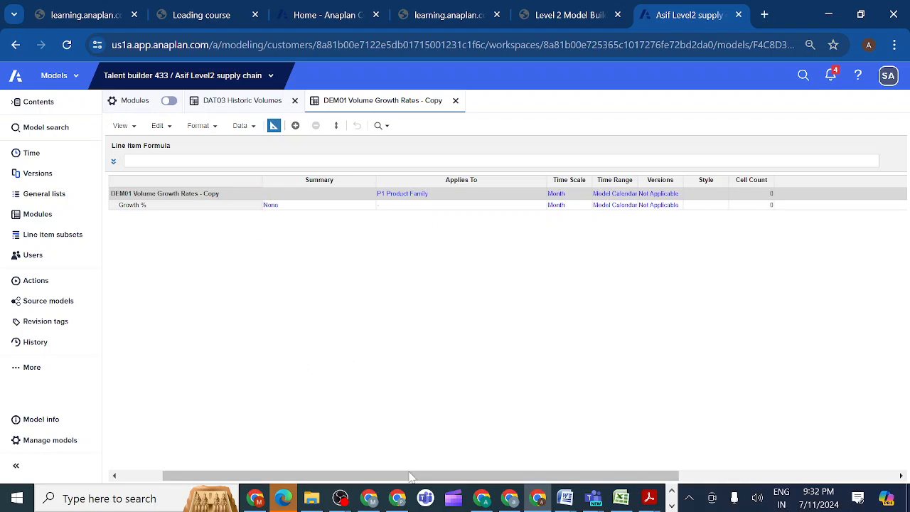
pyautogui.moveTo(398, 476); pyautogui.dragTo(263, 479)
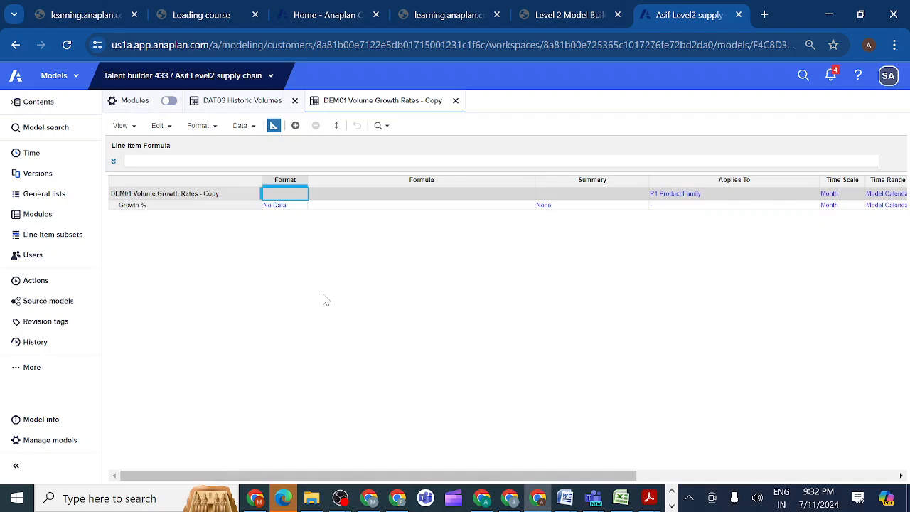
# Set the Growth % line item's format to Number in the copied module and check its cell count.
pyautogui.click(301, 208)
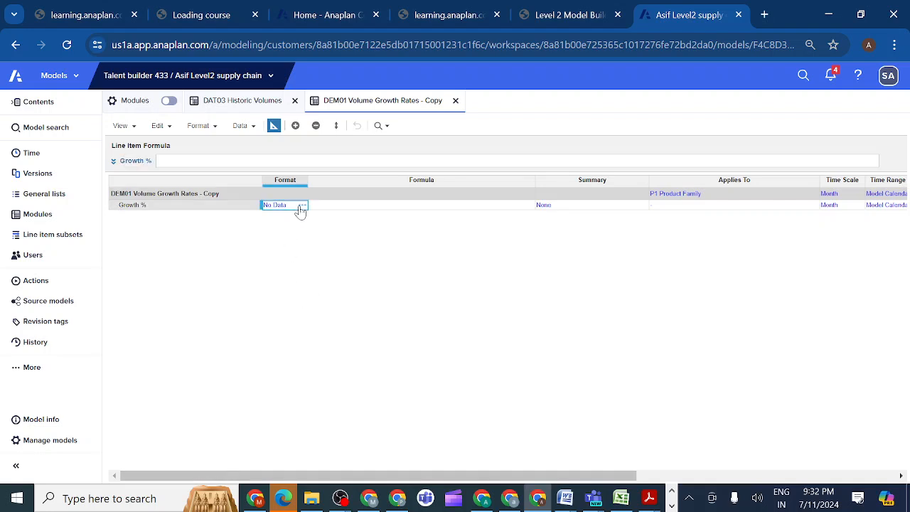
pyautogui.click(303, 206)
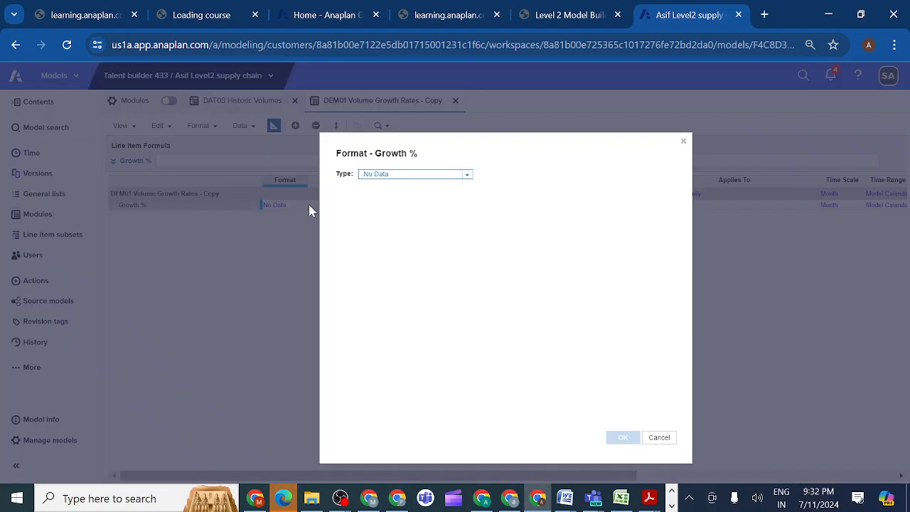
pyautogui.click(468, 178)
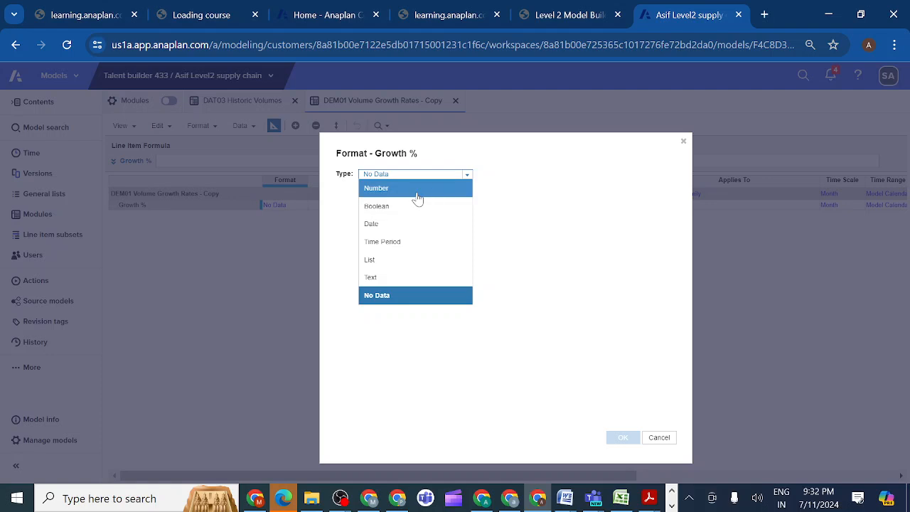
pyautogui.click(418, 194)
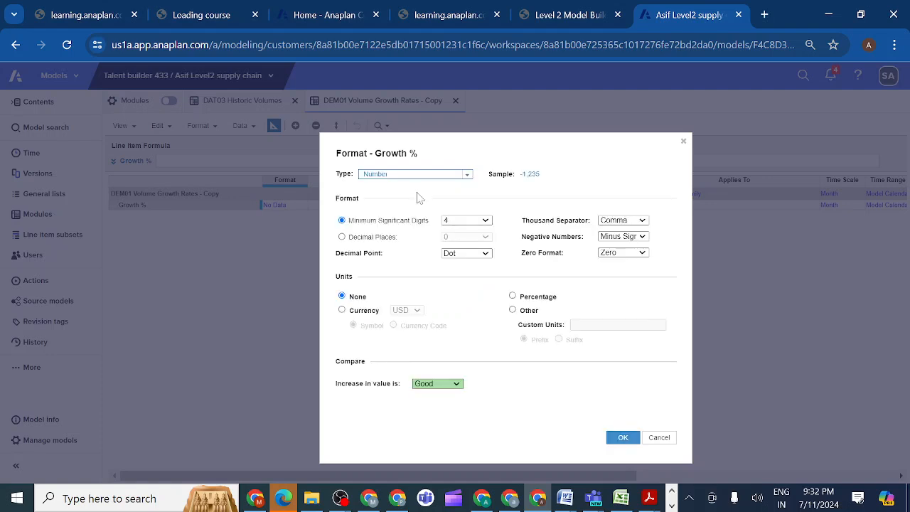
pyautogui.click(622, 437)
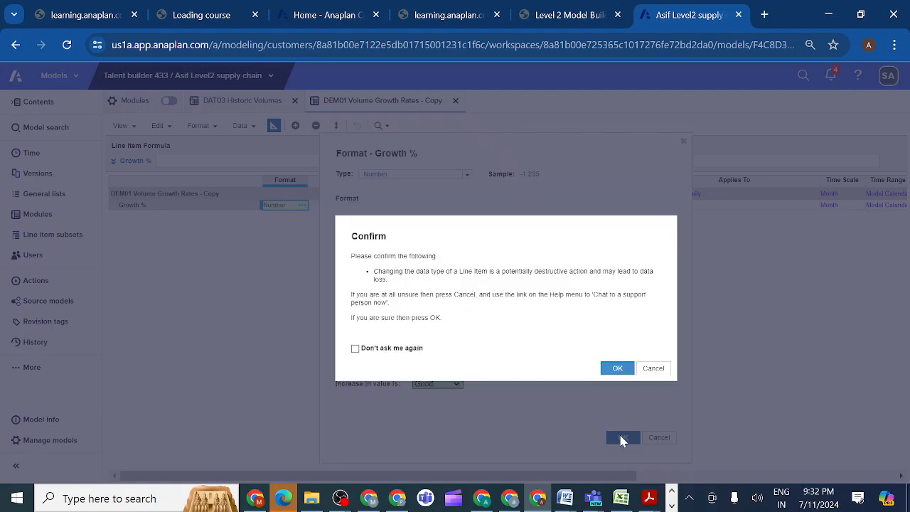
pyautogui.click(617, 370)
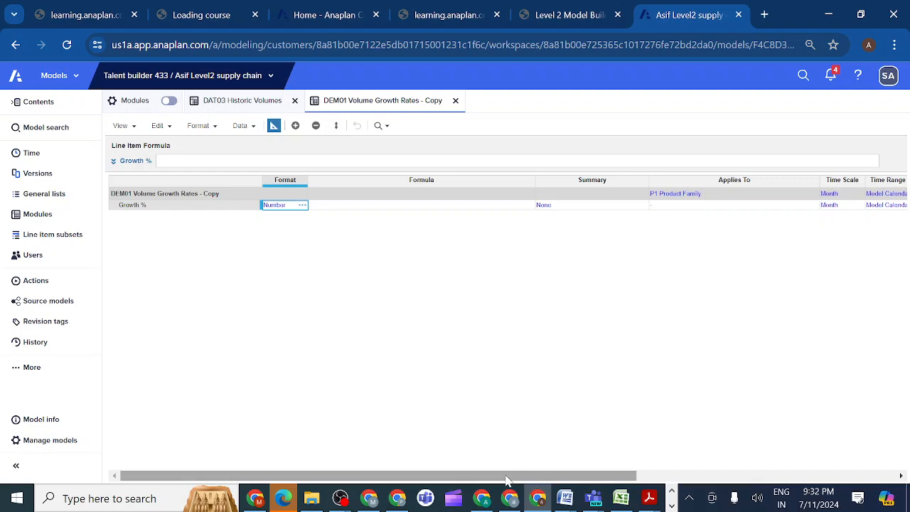
pyautogui.moveTo(510, 477); pyautogui.dragTo(583, 476)
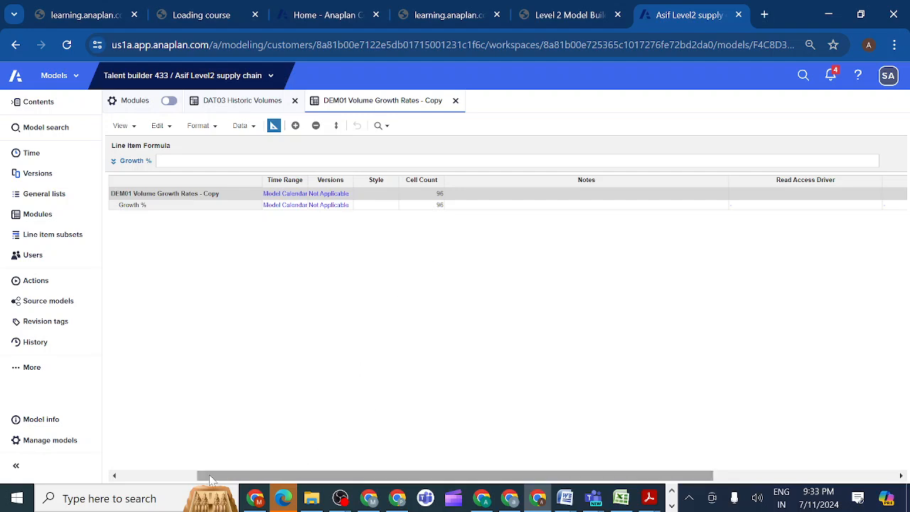
pyautogui.moveTo(209, 474); pyautogui.dragTo(128, 478)
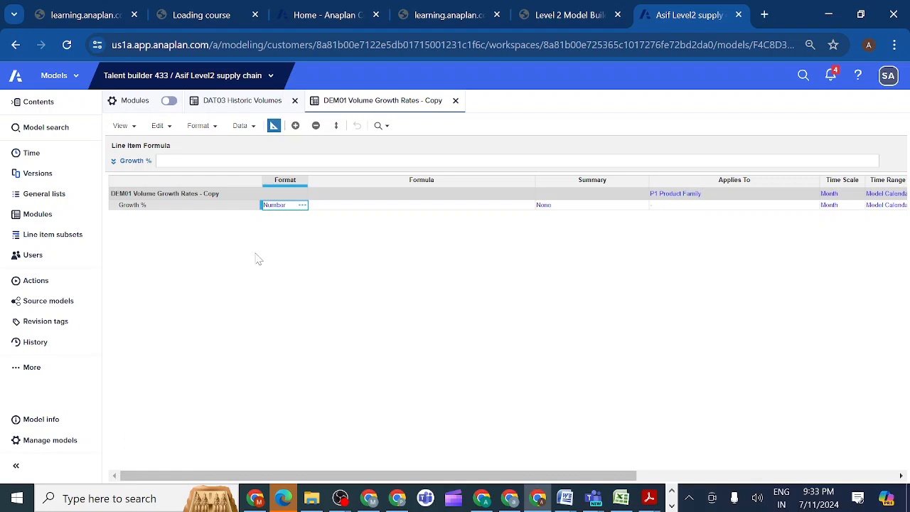
# Set the Growth % line item's format back to No Data and confirm the data type change.
pyautogui.click(302, 205)
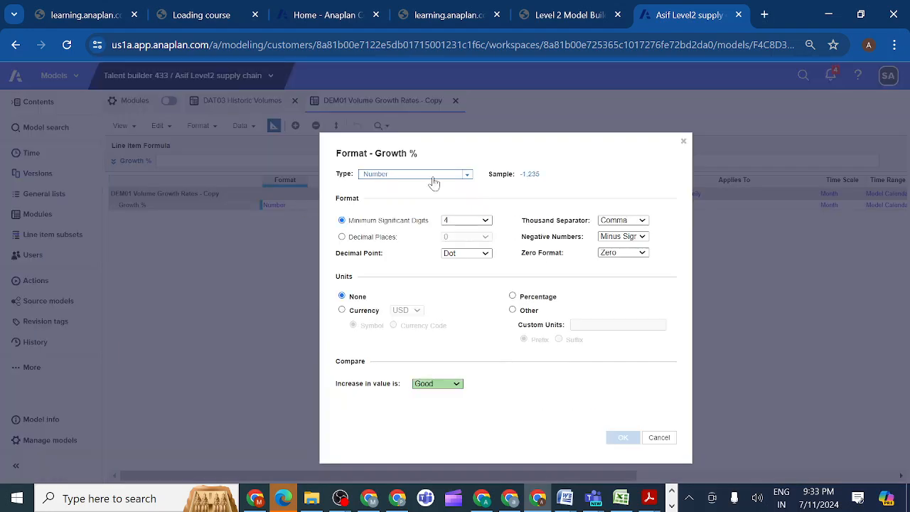
pyautogui.click(468, 175)
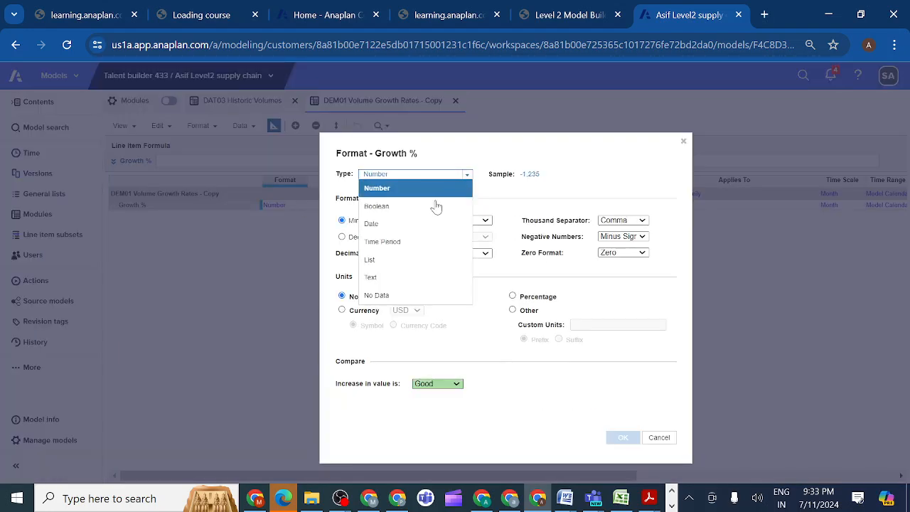
pyautogui.click(397, 295)
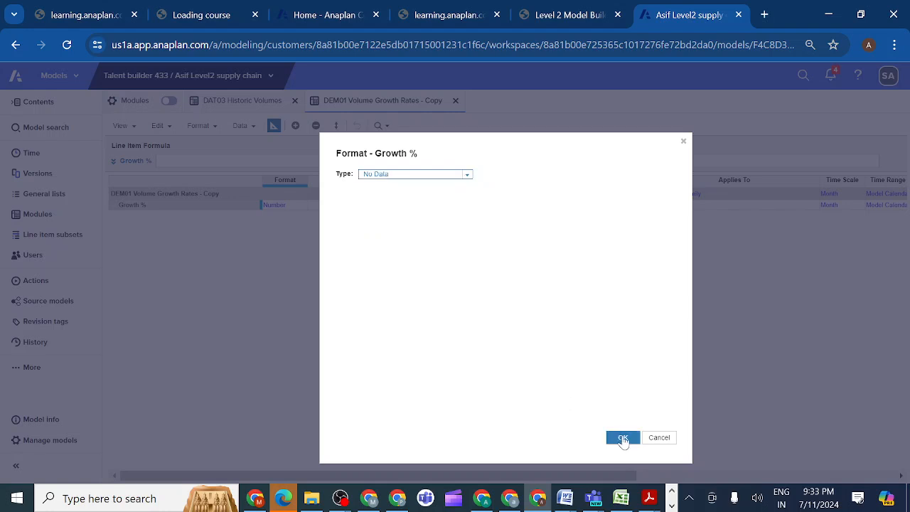
pyautogui.click(622, 438)
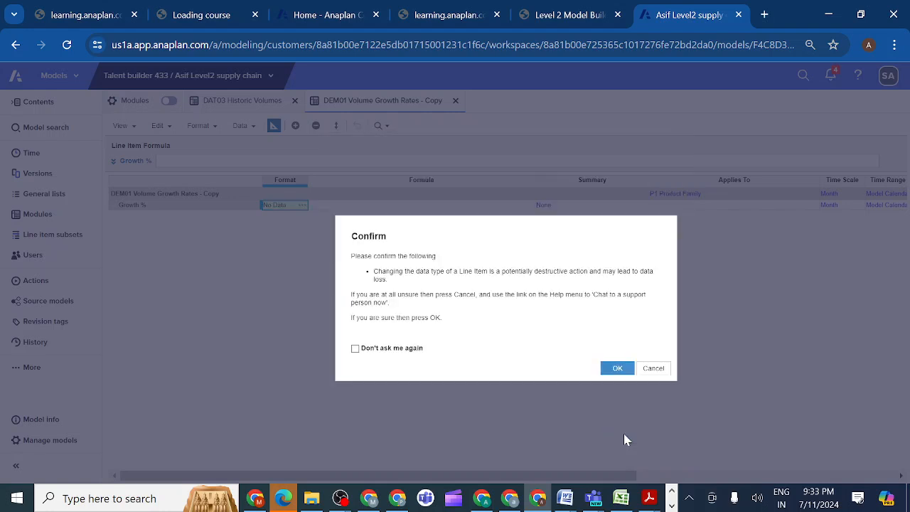
pyautogui.click(615, 369)
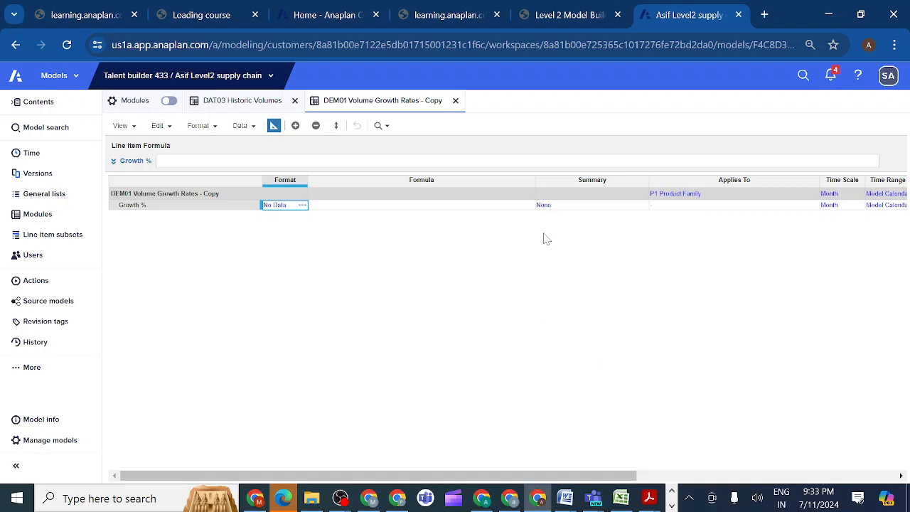
# Leave the copied module's blueprint, return to DAT03 Historic Volumes, and show the course's DAT03 import instructions.
pyautogui.click(275, 128)
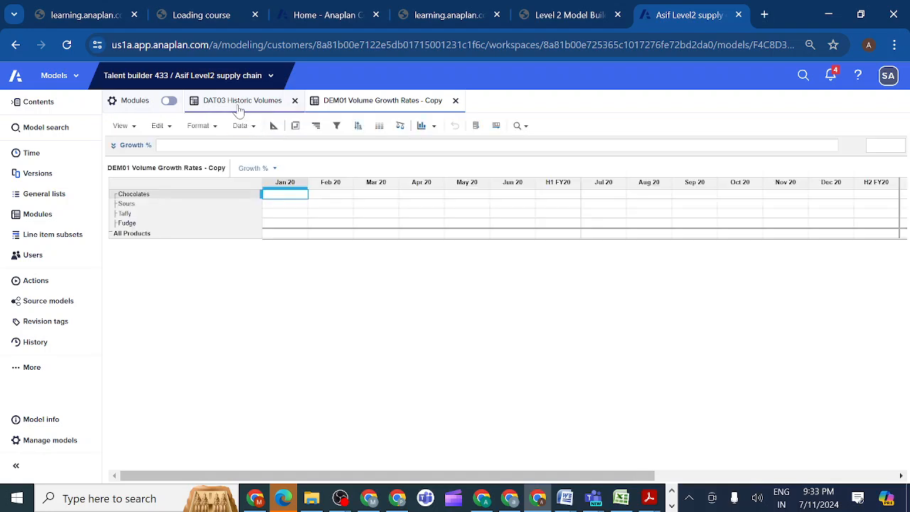
pyautogui.click(239, 109)
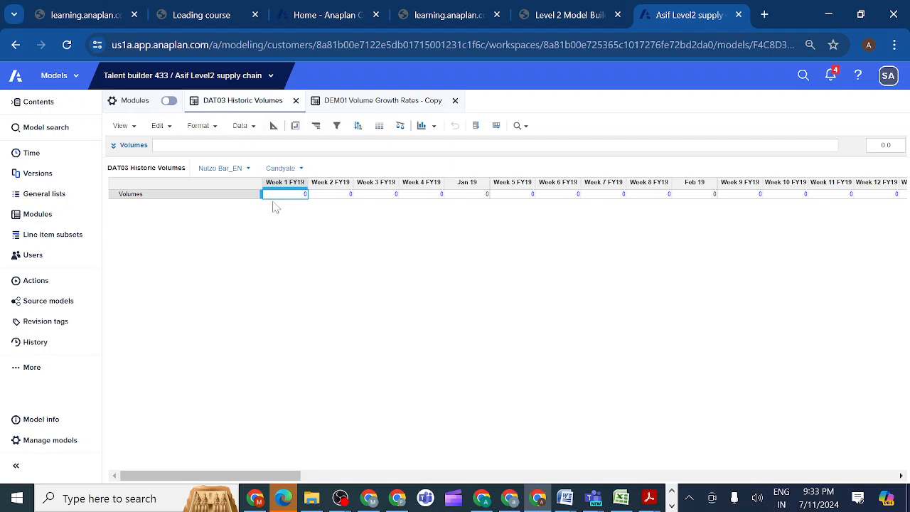
pyautogui.click(587, 17)
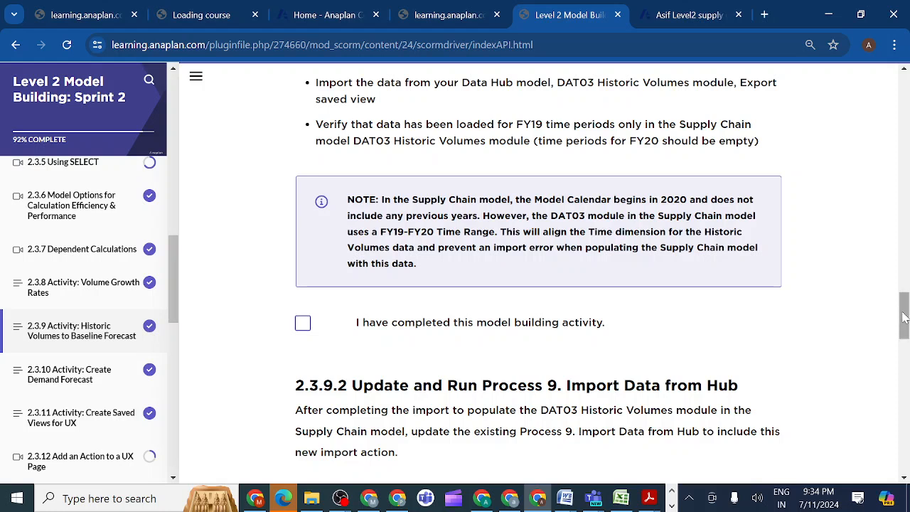
# Review the course's DAT03 import instructions, and close the DEM01 Volume Growth Rates - Copy module in the Supply Chain model.
pyautogui.moveTo(904, 318)
pyautogui.mouseDown()
pyautogui.moveTo(904, 276)
pyautogui.moveTo(905, 348)
pyautogui.moveTo(907, 311)
pyautogui.mouseUp()
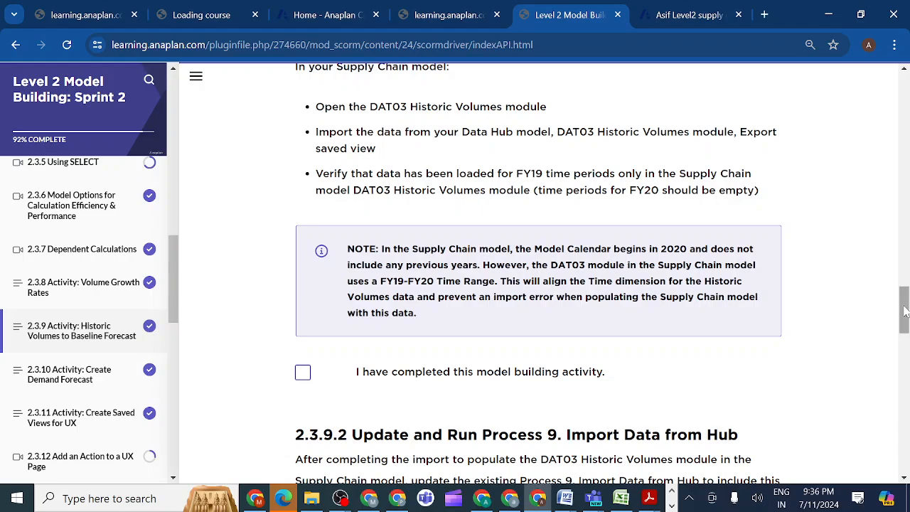
pyautogui.moveTo(904, 311)
pyautogui.mouseDown()
pyautogui.moveTo(907, 392)
pyautogui.moveTo(897, 209)
pyautogui.moveTo(893, 321)
pyautogui.moveTo(885, 303)
pyautogui.moveTo(889, 309)
pyautogui.mouseUp()
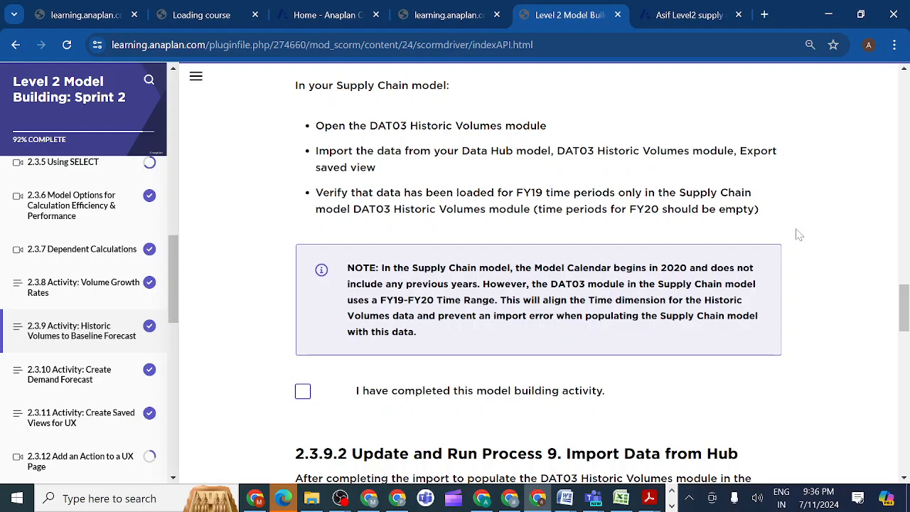
pyautogui.moveTo(904, 308); pyautogui.dragTo(888, 284)
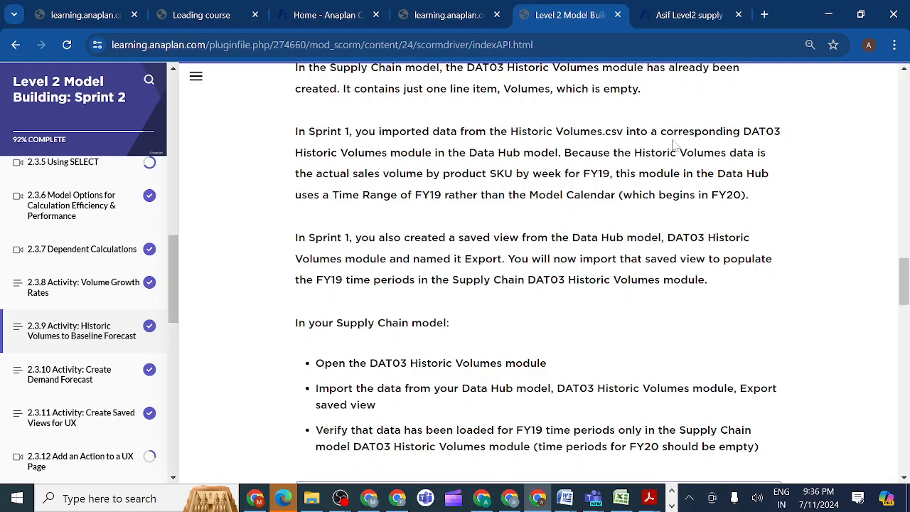
pyautogui.click(682, 14)
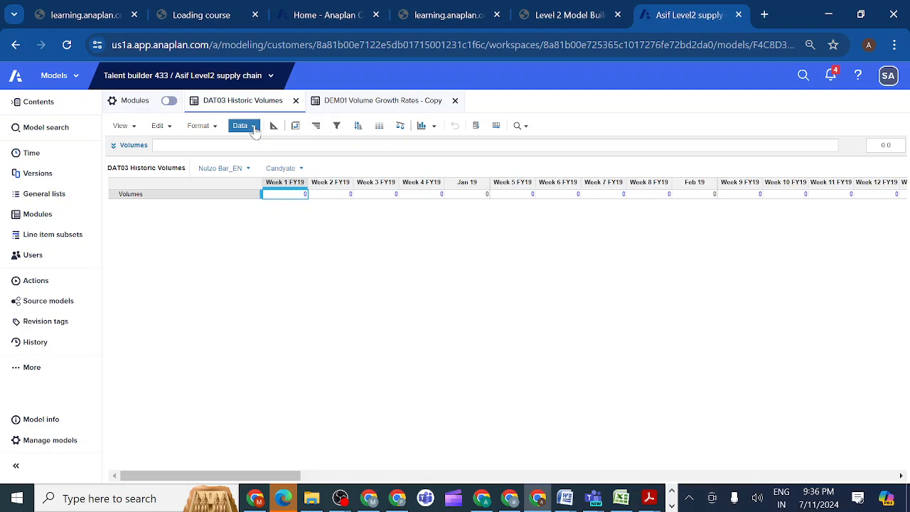
pyautogui.click(454, 101)
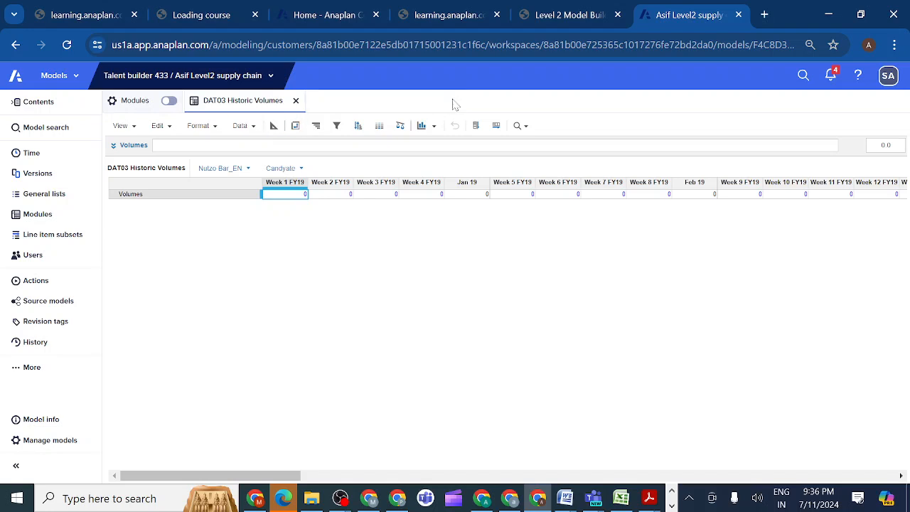
# Start an import into DAT03 Historic Volumes, using the Data Hub model's 'DAT03 Historic Volumes'.Export saved view as the source.
pyautogui.click(250, 132)
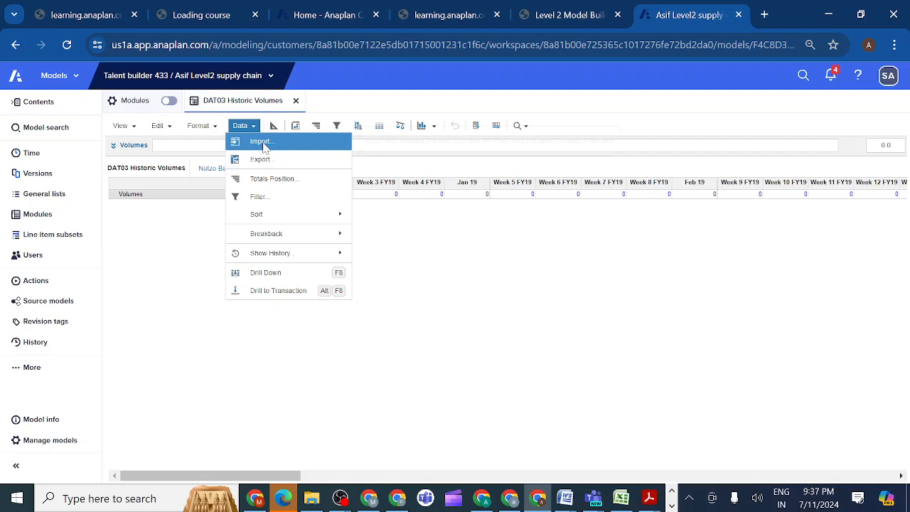
pyautogui.click(261, 145)
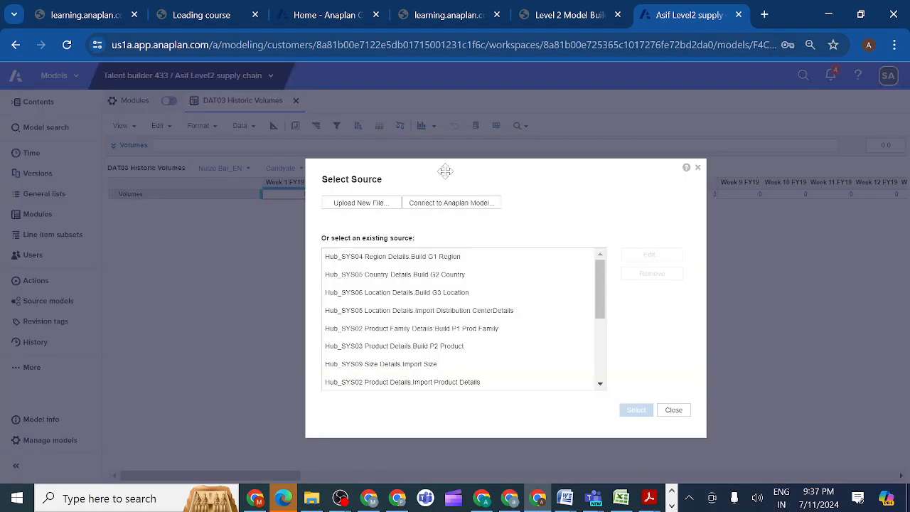
pyautogui.click(460, 206)
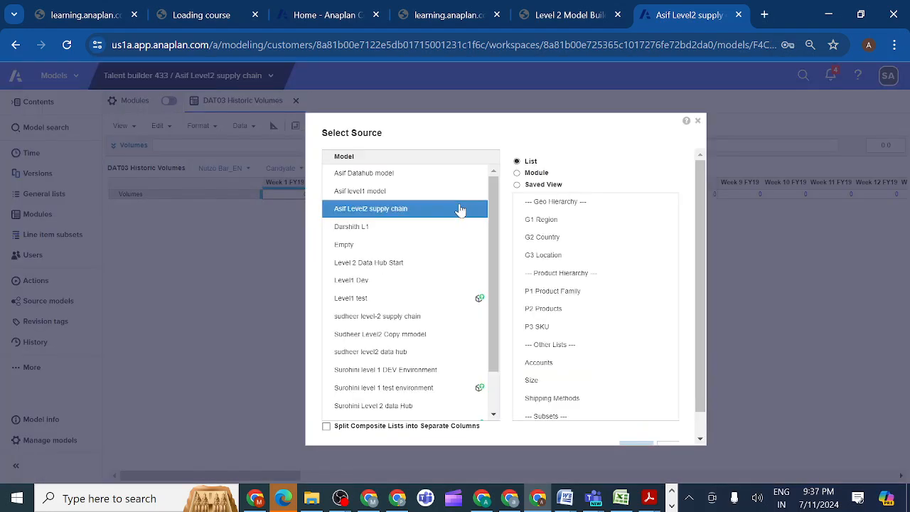
pyautogui.click(517, 185)
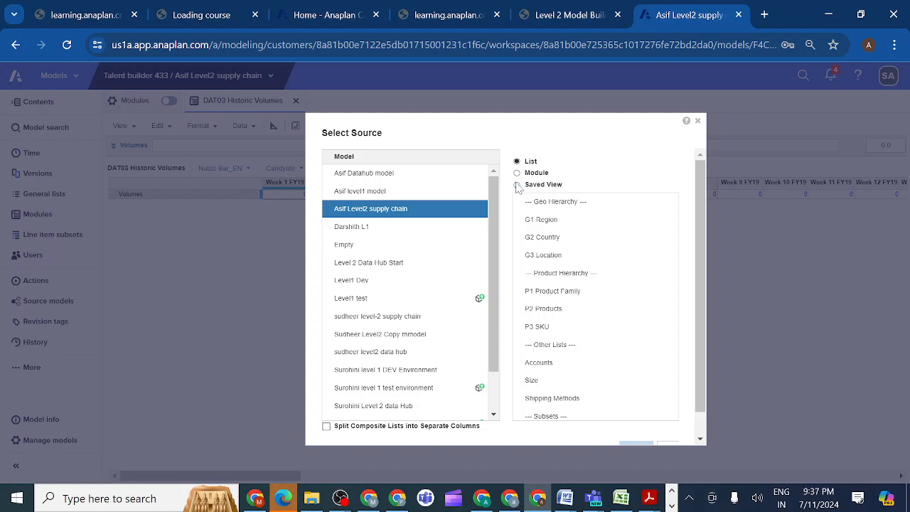
pyautogui.click(418, 179)
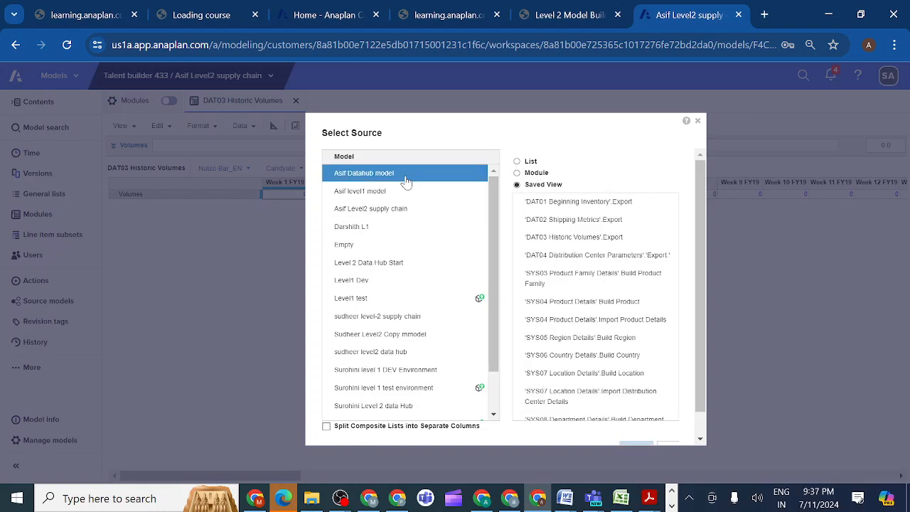
pyautogui.click(572, 255)
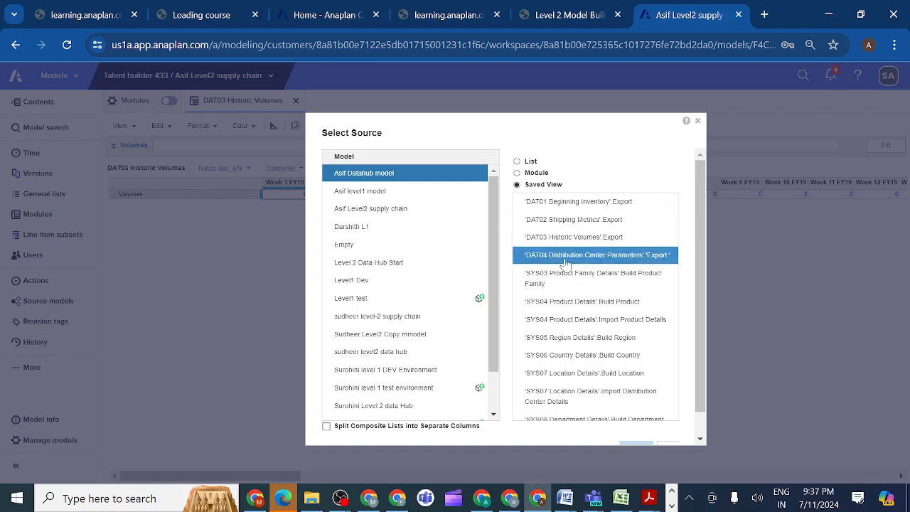
pyautogui.click(573, 242)
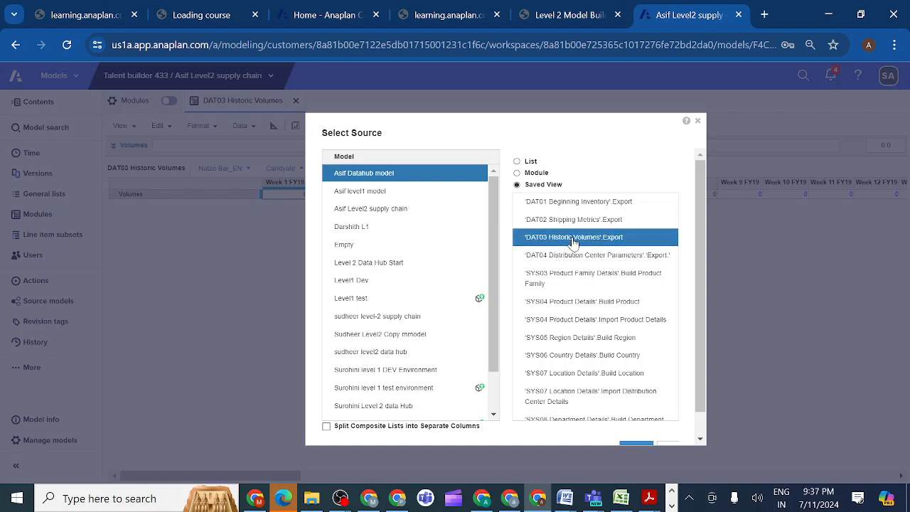
pyautogui.scroll(-1, 700, 257)
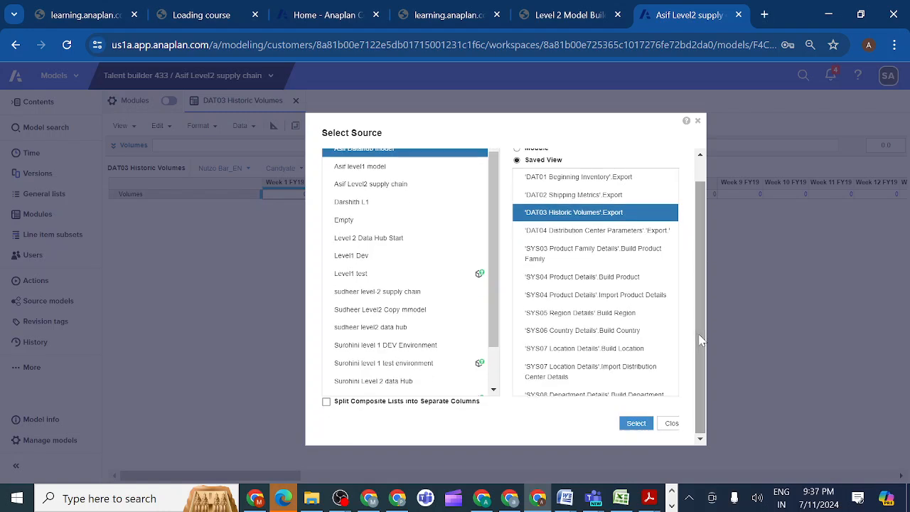
pyautogui.click(636, 423)
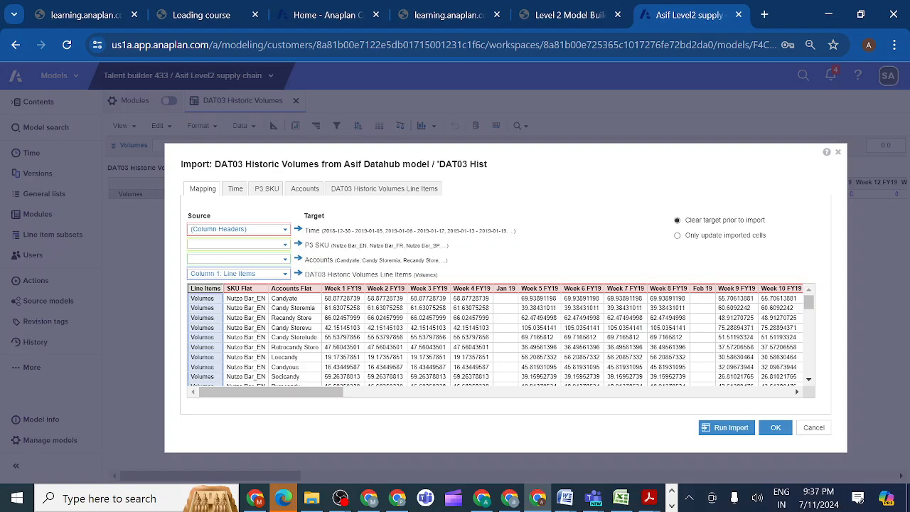
# Map the source column SKU Flat to P3 SKU and Accounts Flat to Accounts in the import mapping.
pyautogui.click(286, 248)
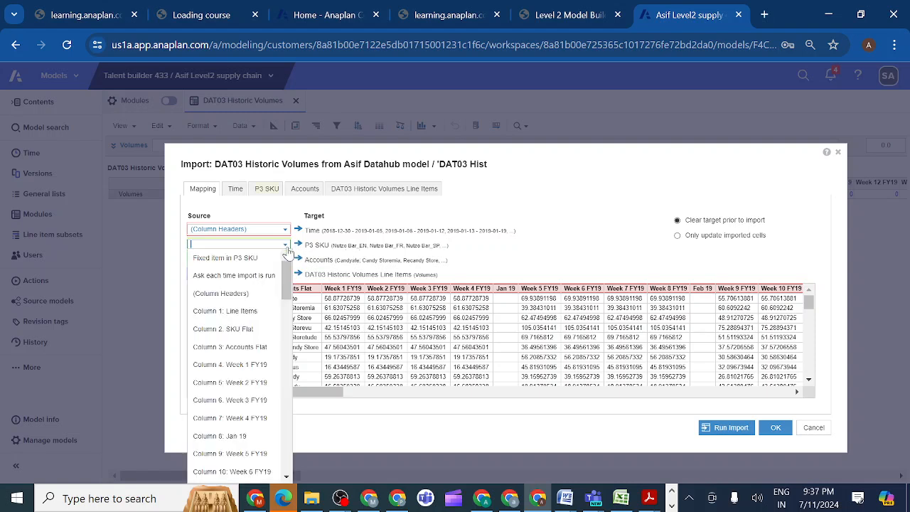
pyautogui.click(250, 333)
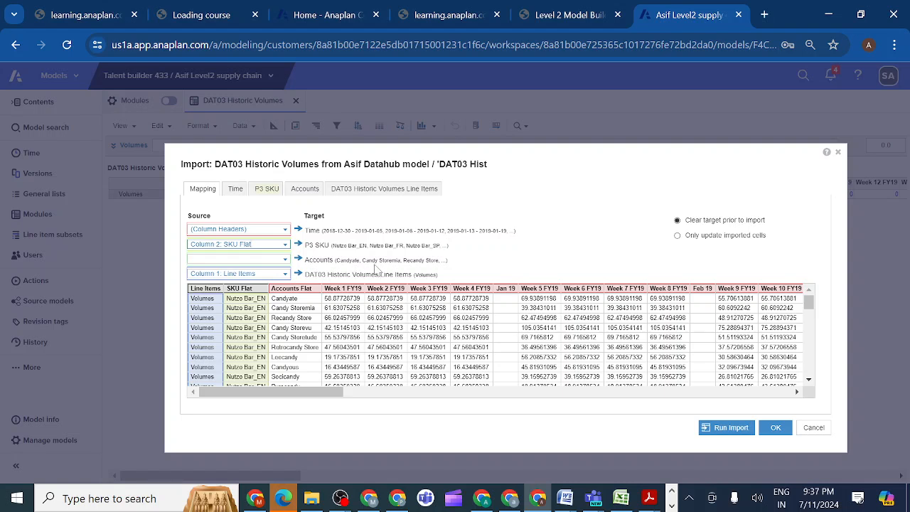
pyautogui.click(285, 259)
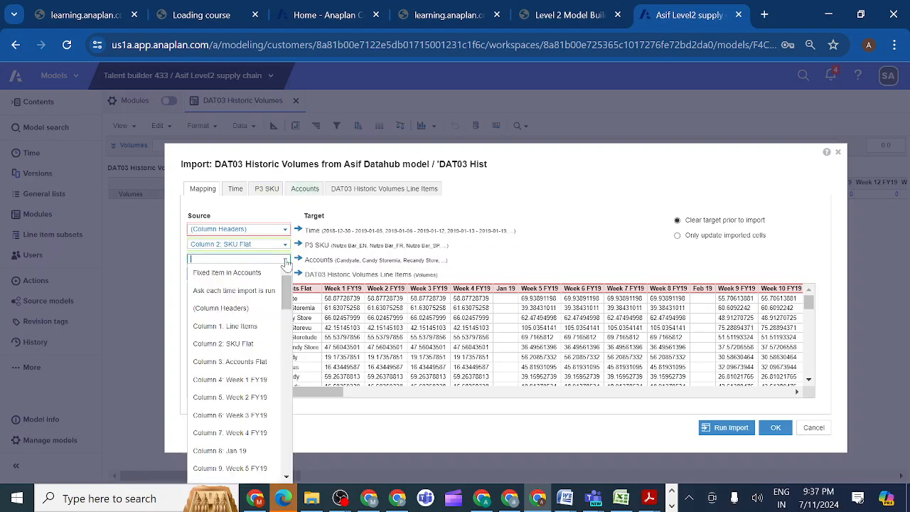
pyautogui.click(238, 361)
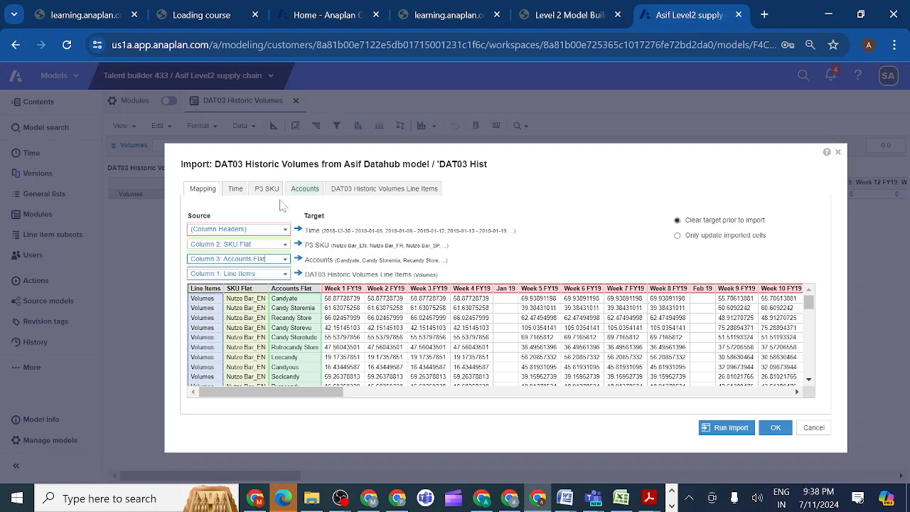
# Check the Time, P3 SKU, Accounts and line item mappings, and run the import into DAT03 Historic Volumes.
pyautogui.click(235, 191)
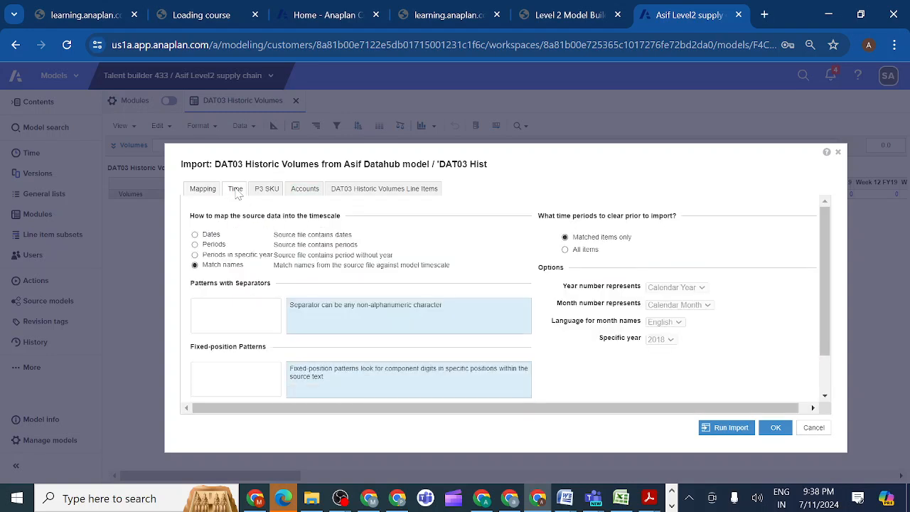
pyautogui.click(204, 190)
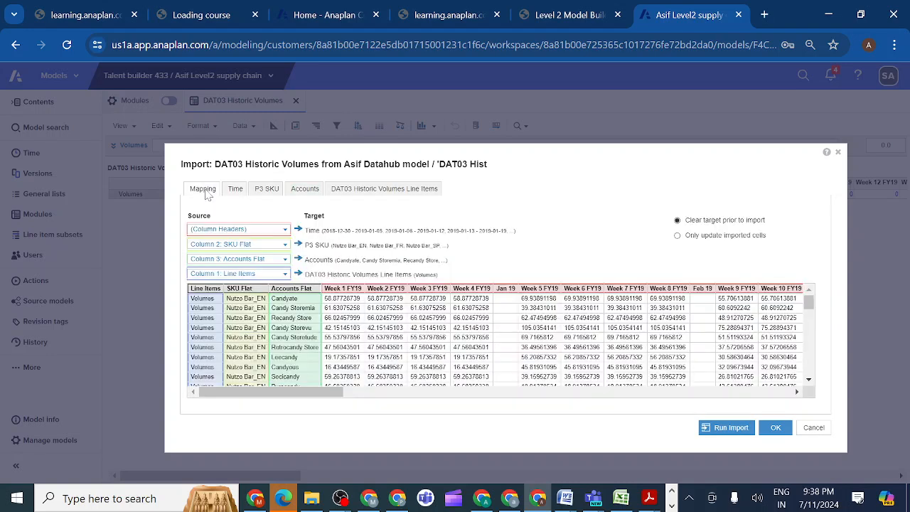
pyautogui.click(236, 190)
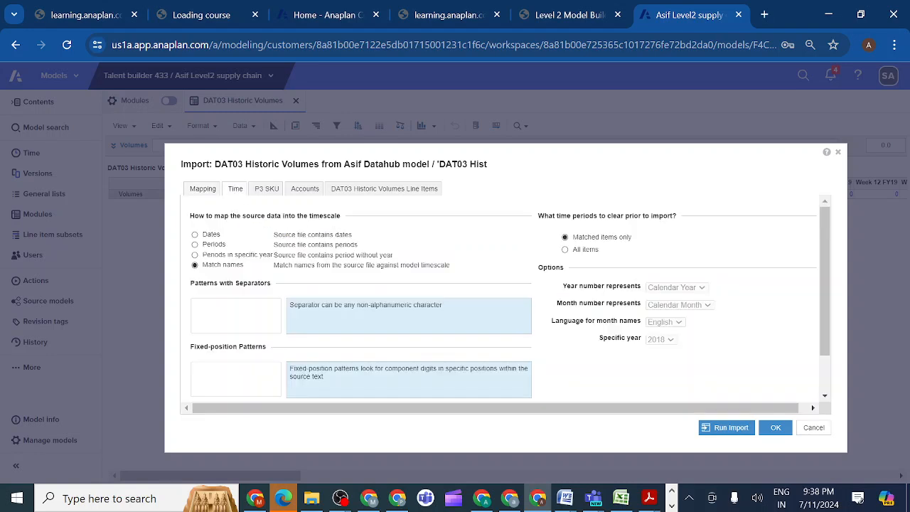
pyautogui.click(266, 190)
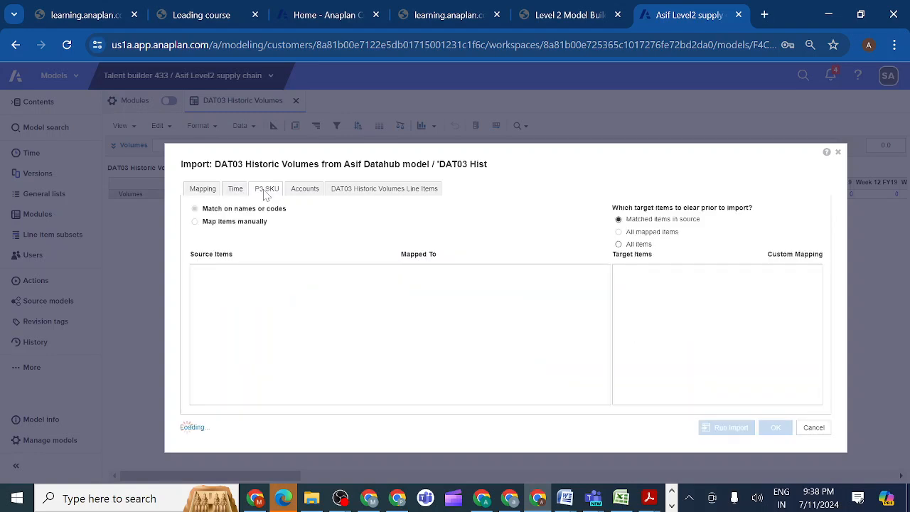
pyautogui.click(306, 191)
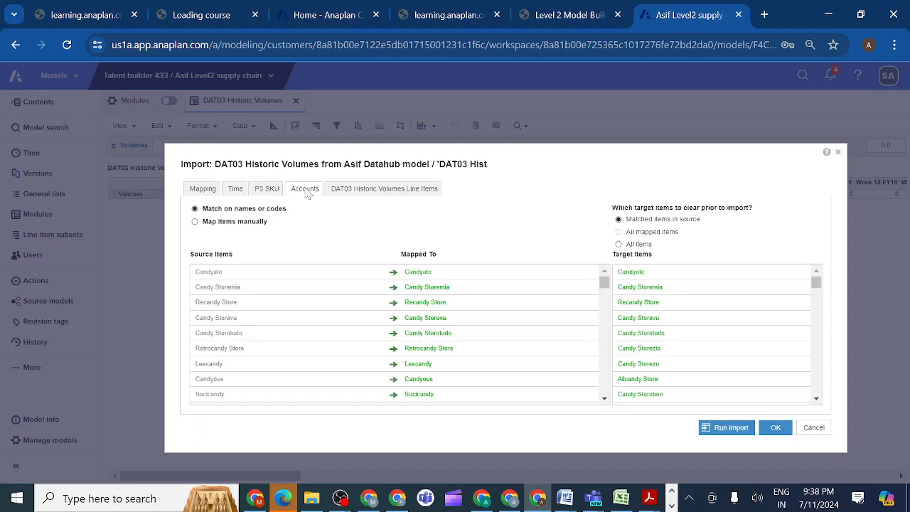
pyautogui.click(357, 192)
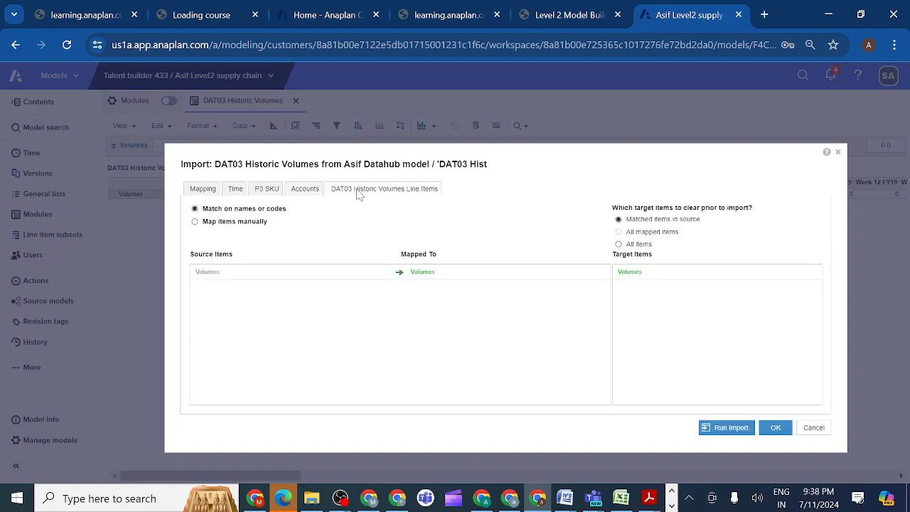
pyautogui.click(211, 194)
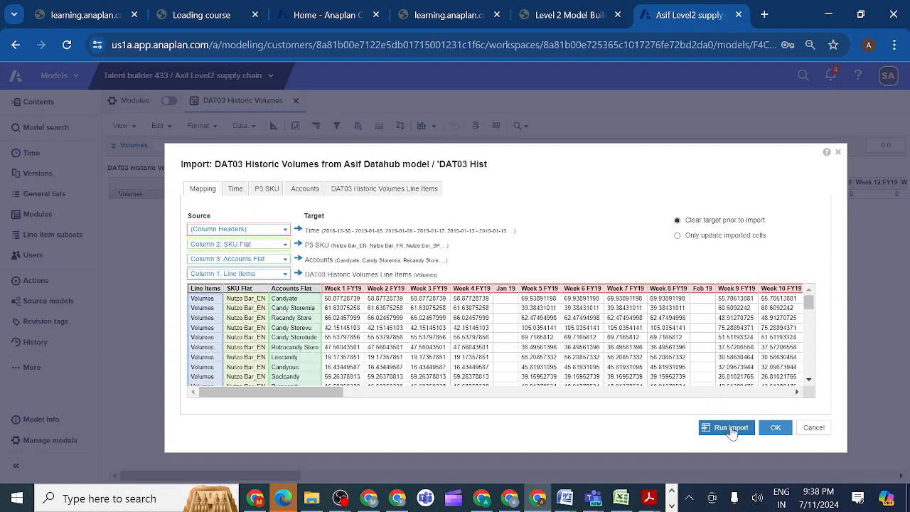
pyautogui.click(729, 428)
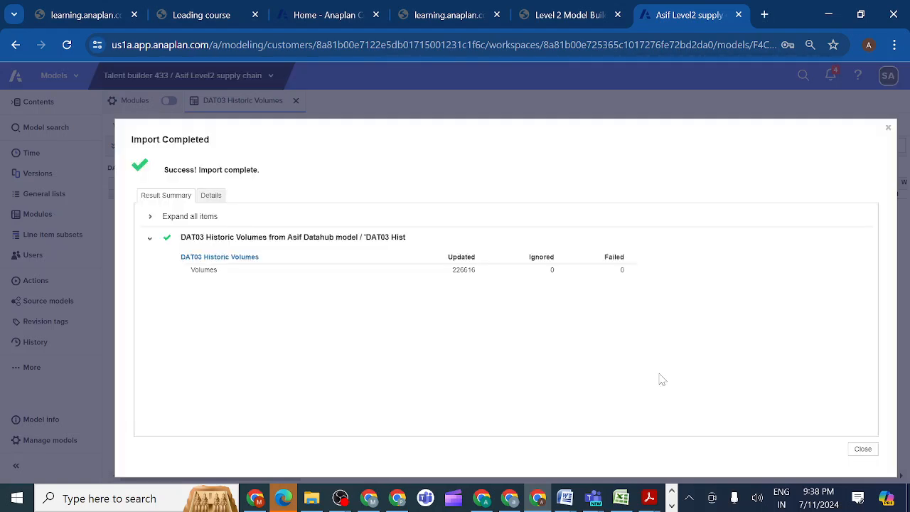
pyautogui.click(863, 450)
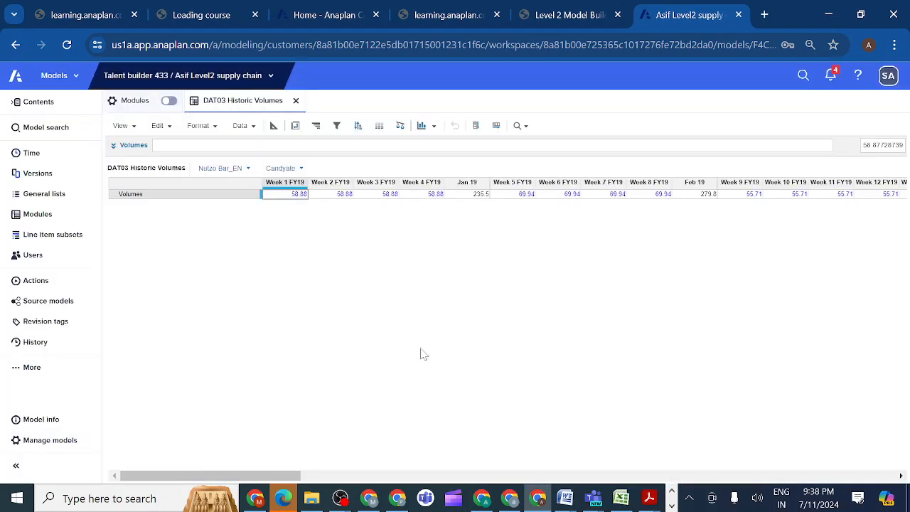
# Check the Supply Chain model's size in the workspace's model management list and close the list.
pyautogui.moveTo(51, 427)
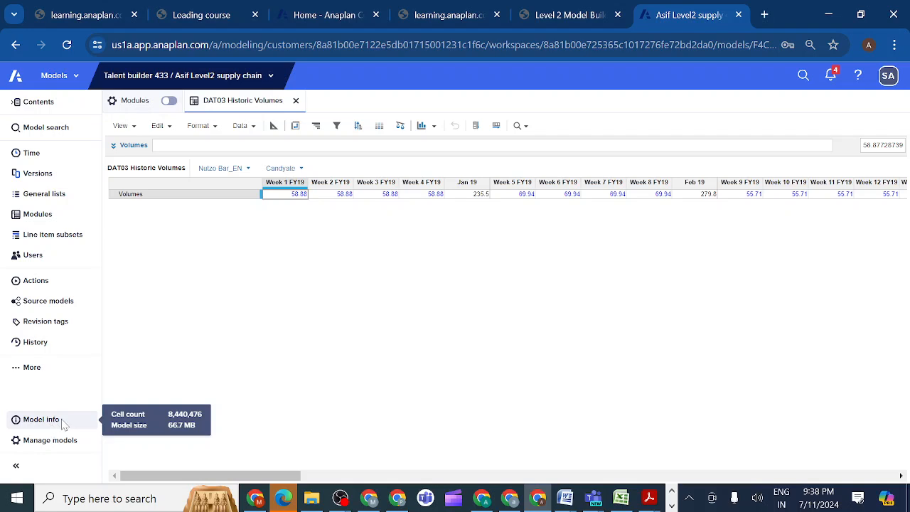
pyautogui.click(16, 441)
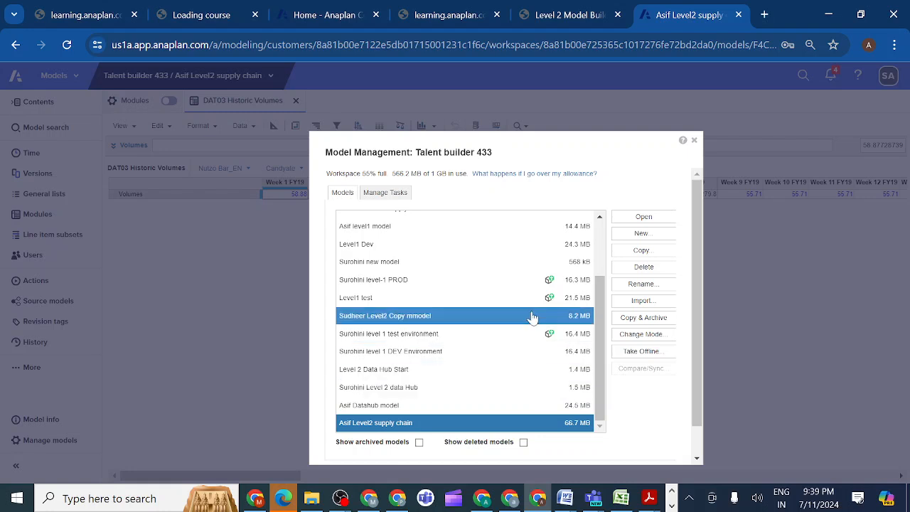
pyautogui.click(693, 142)
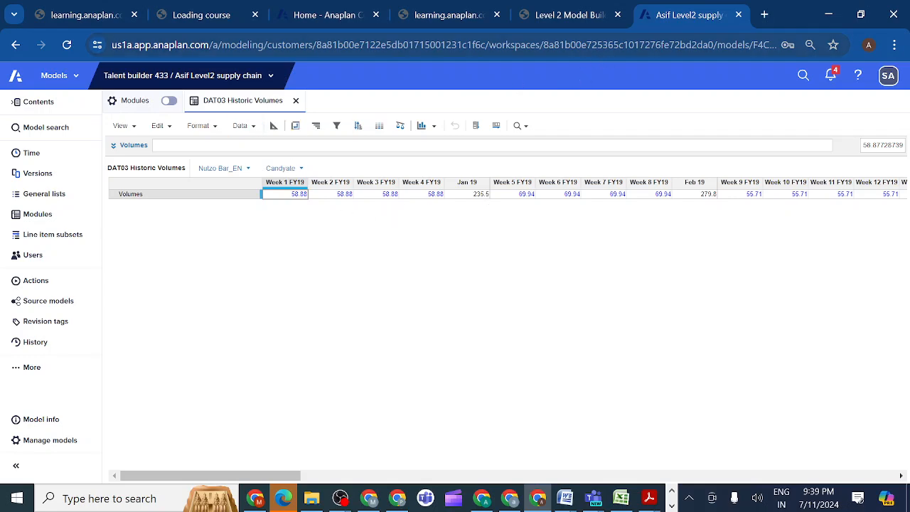
# Copy the action name "9.1 Import Historic Volumes" from the course's section 2.3.9.2 and return to the Supply Chain model.
pyautogui.click(568, 15)
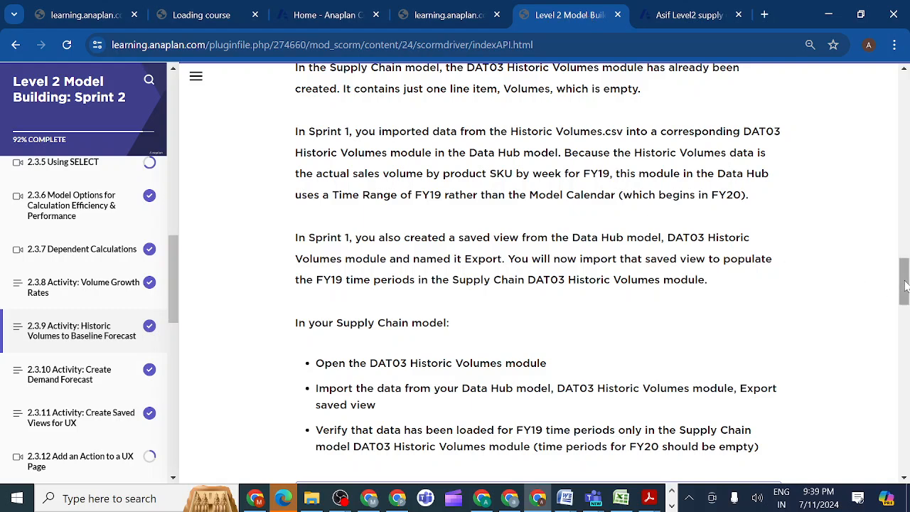
pyautogui.moveTo(903, 288); pyautogui.dragTo(904, 342)
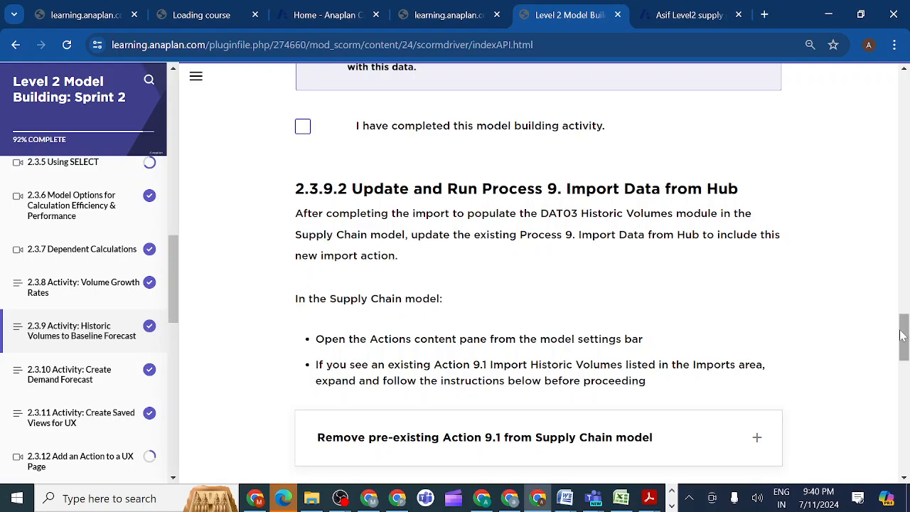
pyautogui.moveTo(904, 336); pyautogui.dragTo(906, 363)
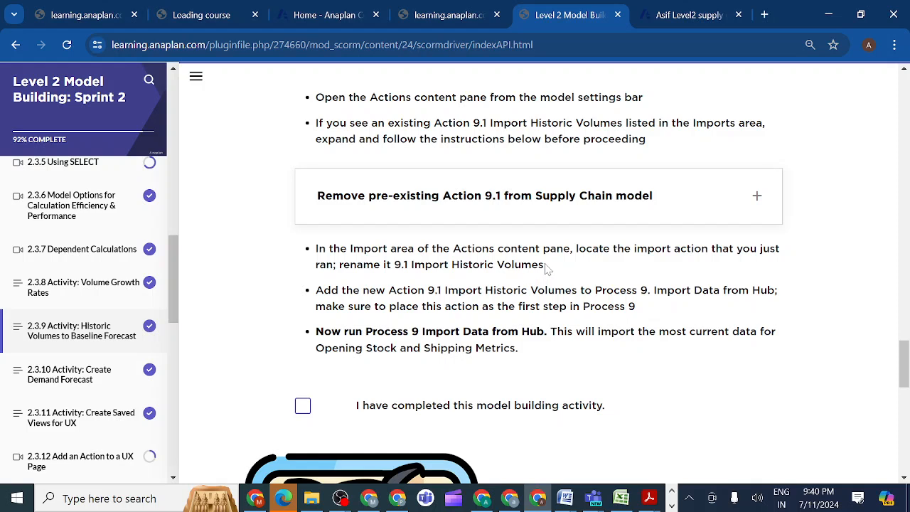
pyautogui.moveTo(545, 264); pyautogui.dragTo(393, 264)
pyautogui.hotkey('ctrl', 'c')
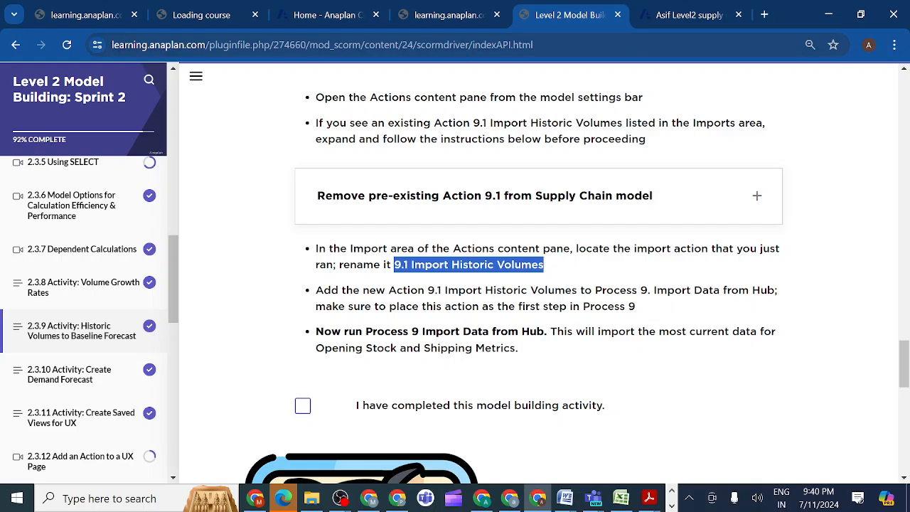
pyautogui.click(667, 21)
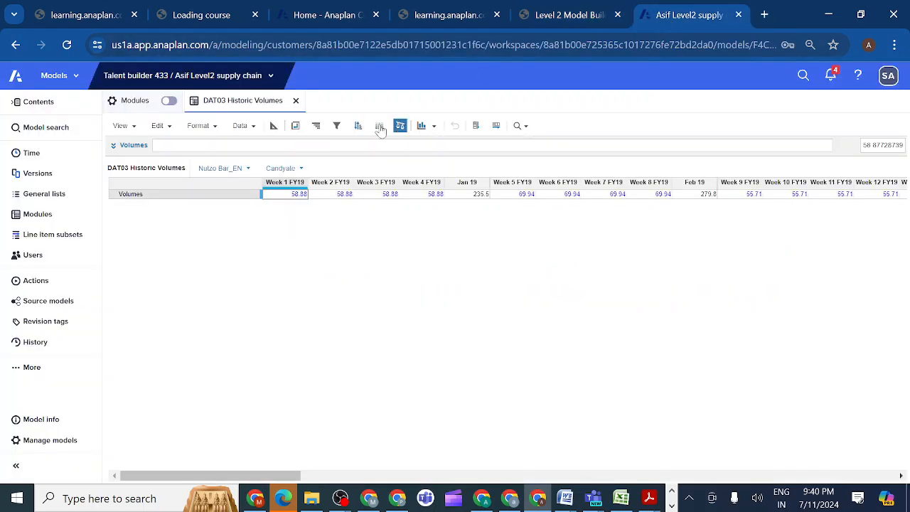
# Rename the newly created DAT03 Historic Volumes import action in the model's actions list as "9.1 Import Historic Volumes2".
pyautogui.click(49, 288)
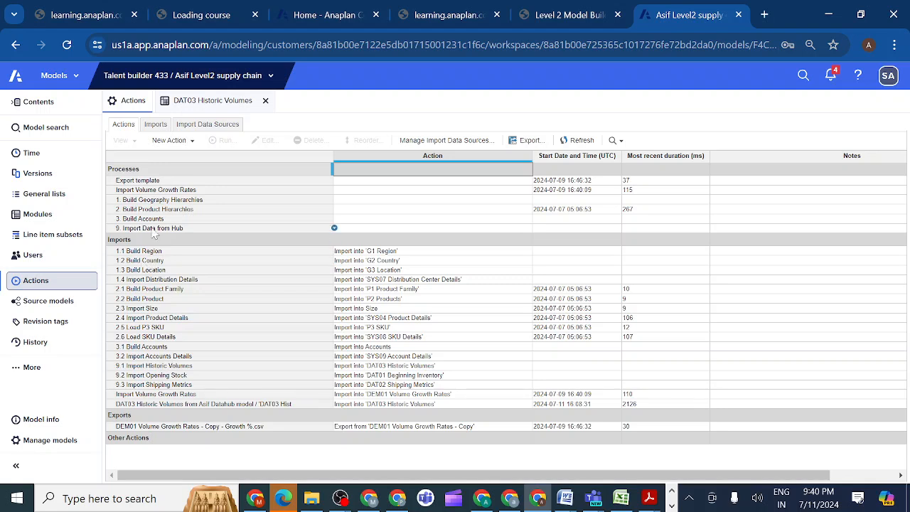
pyautogui.click(149, 230)
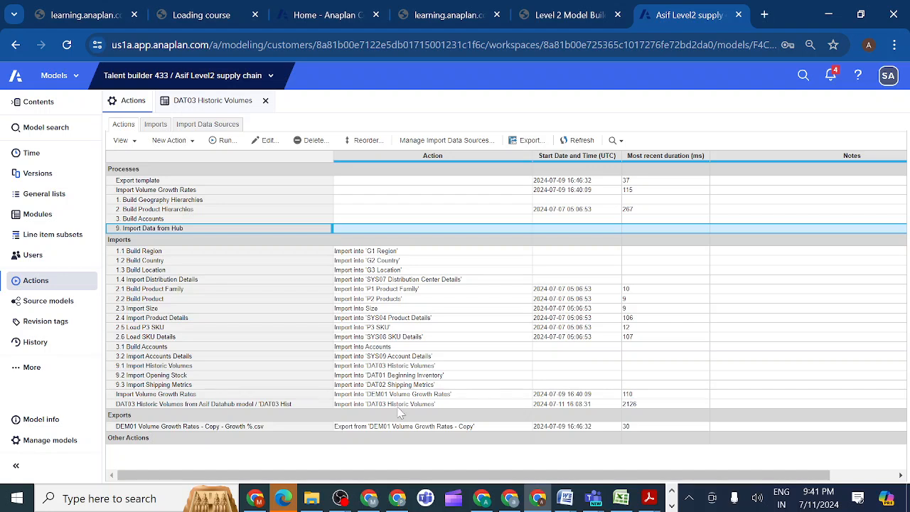
pyautogui.doubleClick(291, 404)
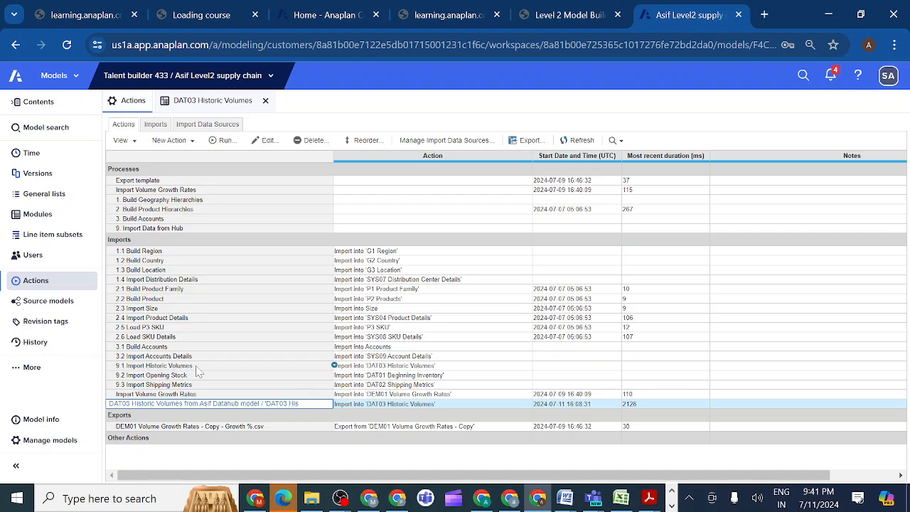
pyautogui.press('BackSpace')
pyautogui.press('BackSpace')
pyautogui.press('BackSpace')
pyautogui.press('BackSpace')
pyautogui.press('BackSpace')
pyautogui.press('BackSpace')
pyautogui.press('BackSpace')
pyautogui.press('BackSpace')
pyautogui.press('BackSpace')
pyautogui.press('BackSpace')
pyautogui.press('BackSpace')
pyautogui.press('BackSpace')
pyautogui.press('BackSpace')
pyautogui.press('BackSpace')
pyautogui.press('BackSpace')
pyautogui.press('BackSpace')
pyautogui.press('BackSpace')
pyautogui.press('BackSpace')
pyautogui.press('BackSpace')
pyautogui.press('BackSpace')
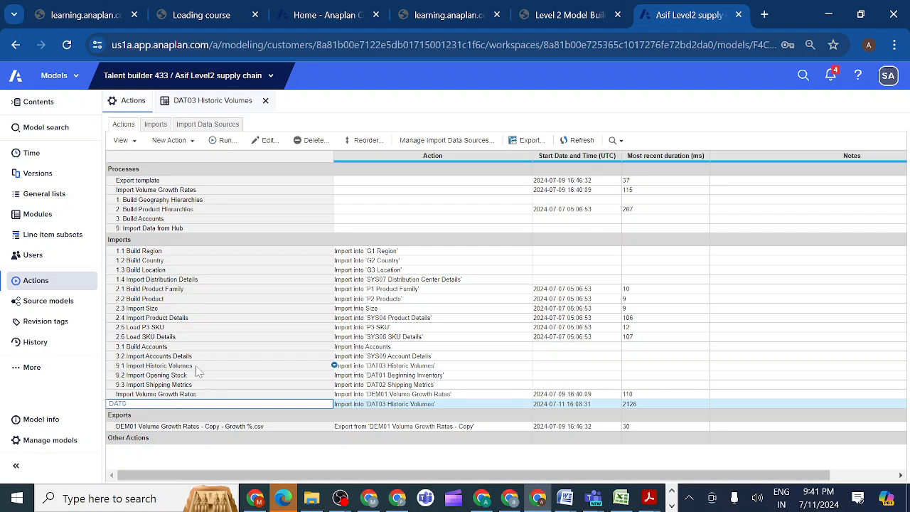
pyautogui.press('BackSpace')
pyautogui.press('BackSpace')
pyautogui.press('BackSpace')
pyautogui.press('BackSpace')
pyautogui.hotkey('ctrl', 'v')
pyautogui.click(283, 398)
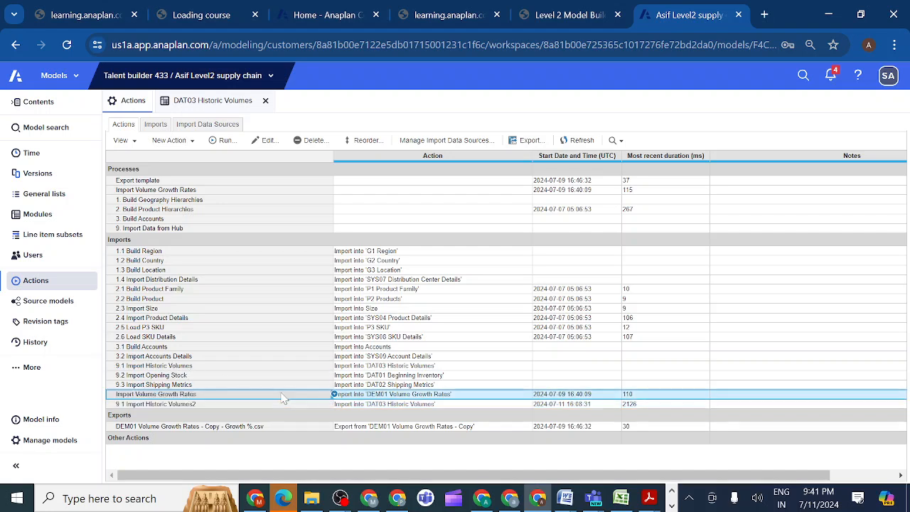
# In the process "9. Import Data from Hub", replace the action 9.1 Import Historic Volumes with 9.1 Import Historic Volumes2.
pyautogui.click(183, 230)
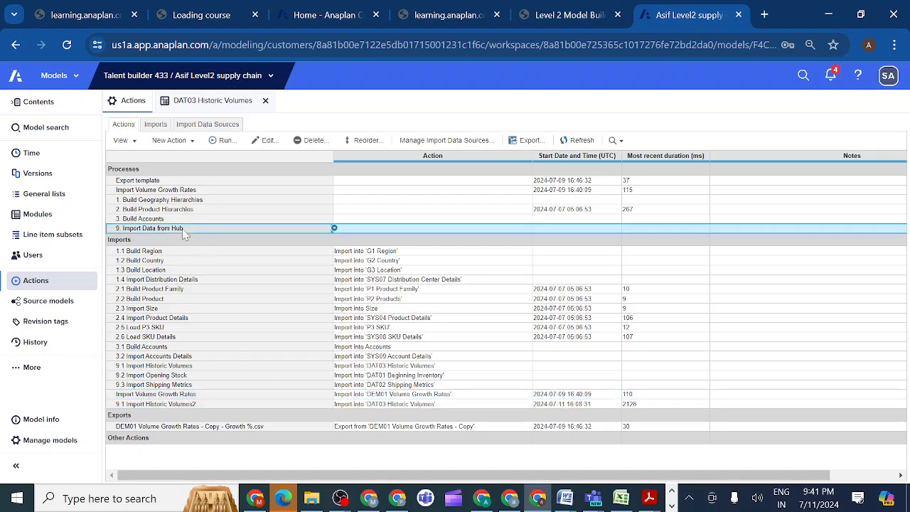
pyautogui.click(261, 142)
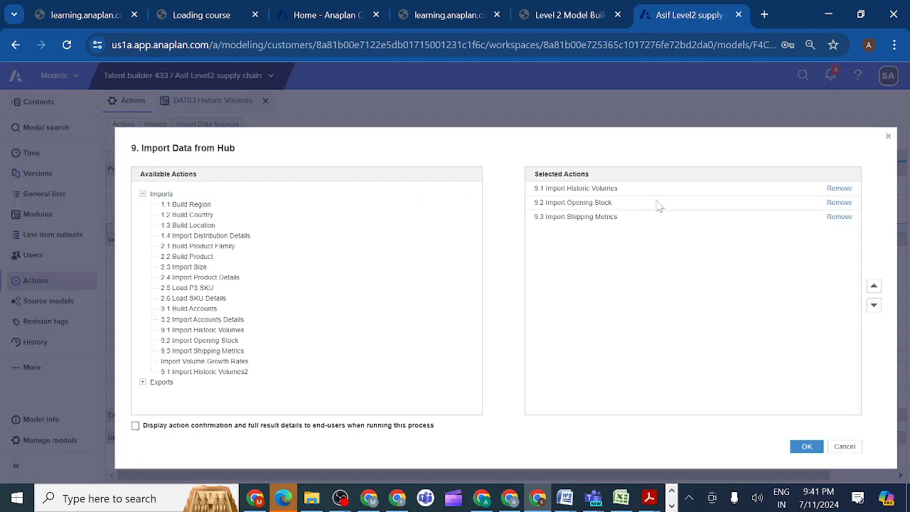
pyautogui.click(839, 189)
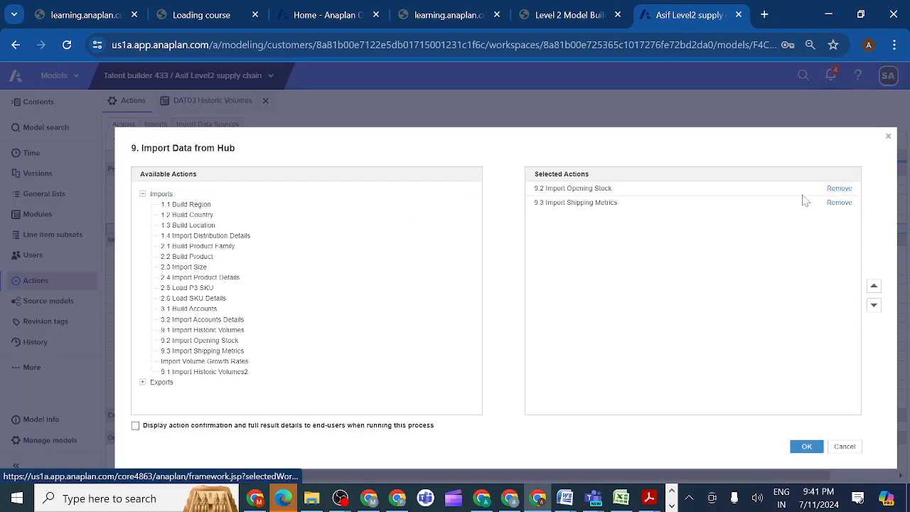
pyautogui.click(235, 372)
pyautogui.doubleClick(235, 372)
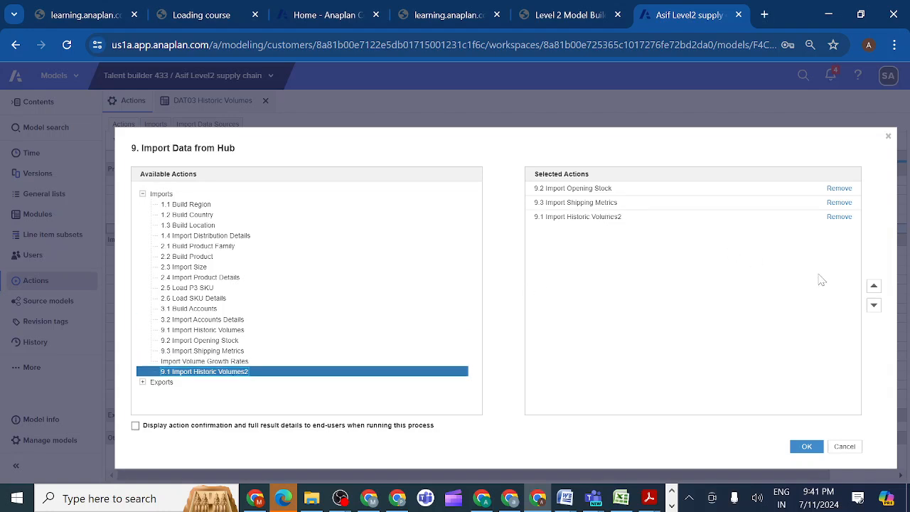
# Move 9.1 Import Historic Volumes2 ahead of 9.2 Import Opening Stock in the process's selected actions and save the process.
pyautogui.click(876, 288)
pyautogui.click(639, 218)
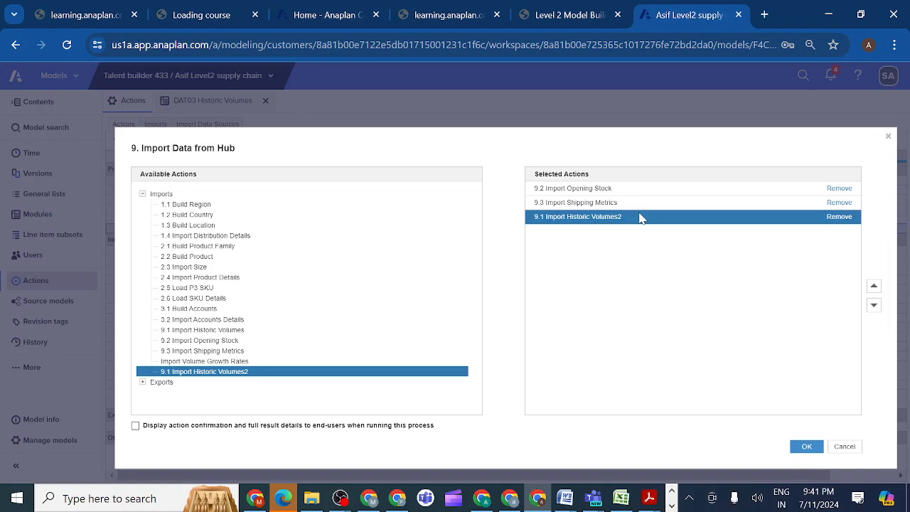
pyautogui.click(874, 287)
pyautogui.click(874, 287)
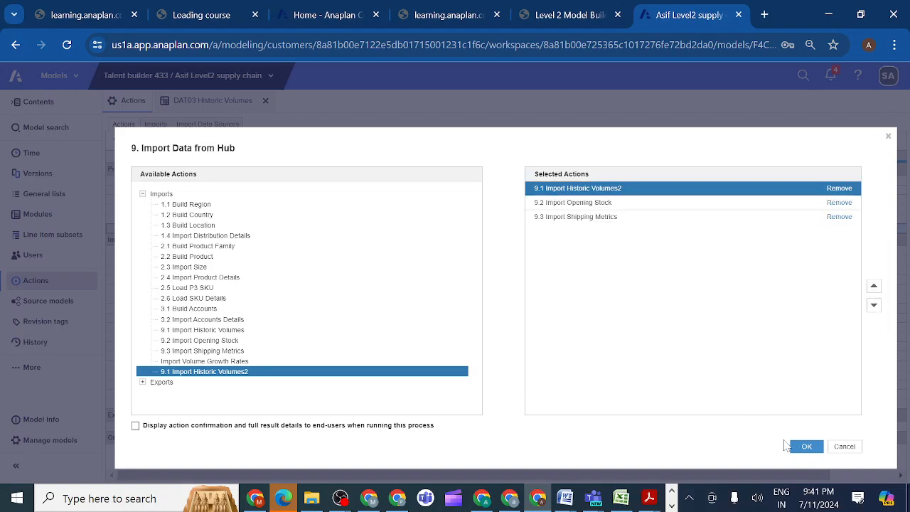
pyautogui.click(806, 448)
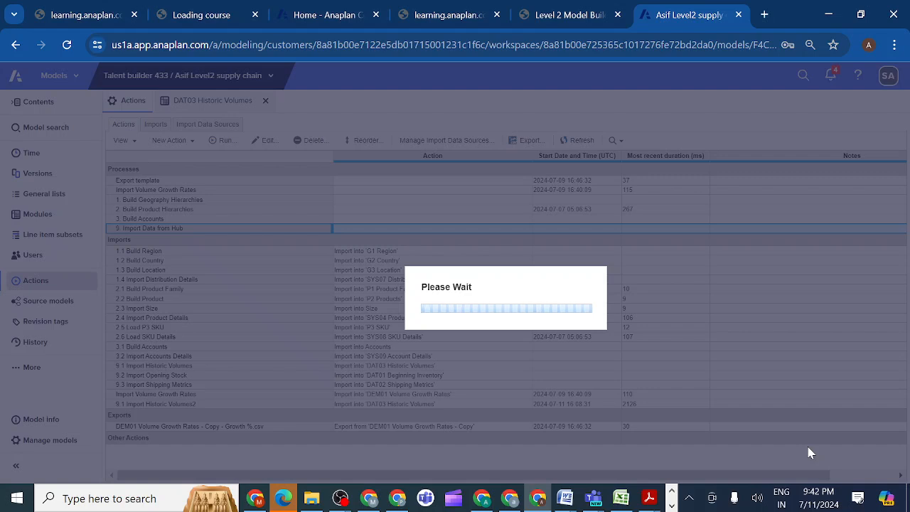
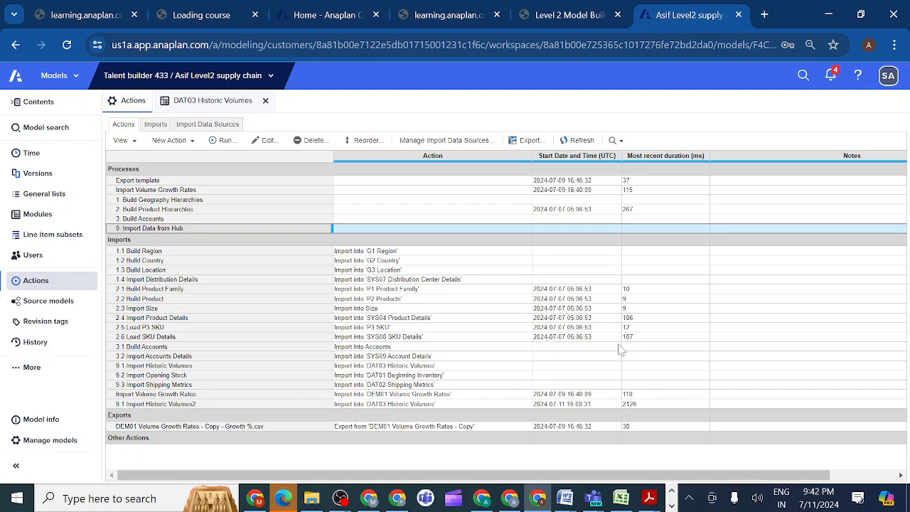
# Run the process "9. Import Data from Hub" and inspect the result details for 9.2 Import Opening Stock.
pyautogui.click(222, 140)
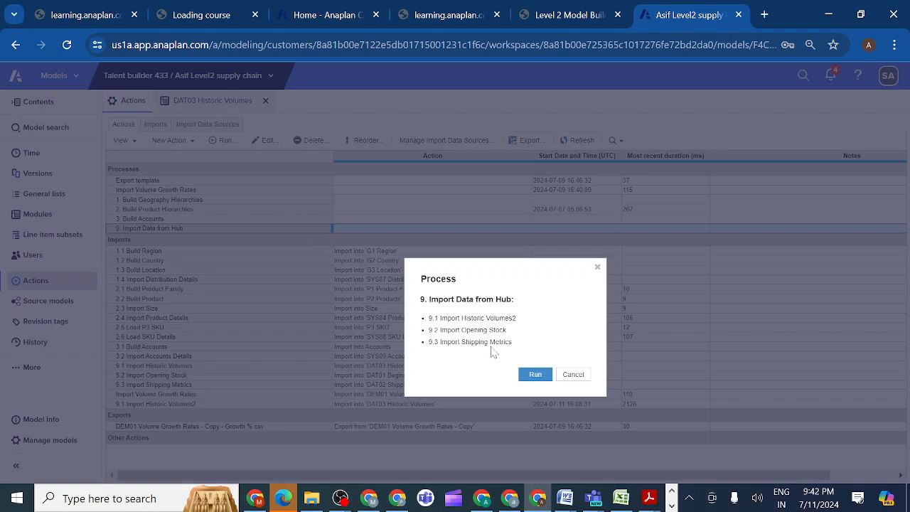
pyautogui.click(537, 377)
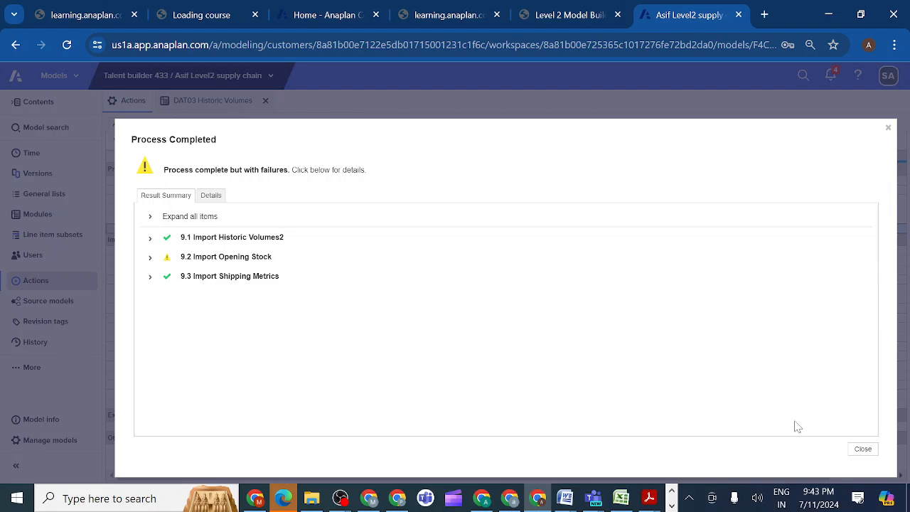
pyautogui.click(151, 260)
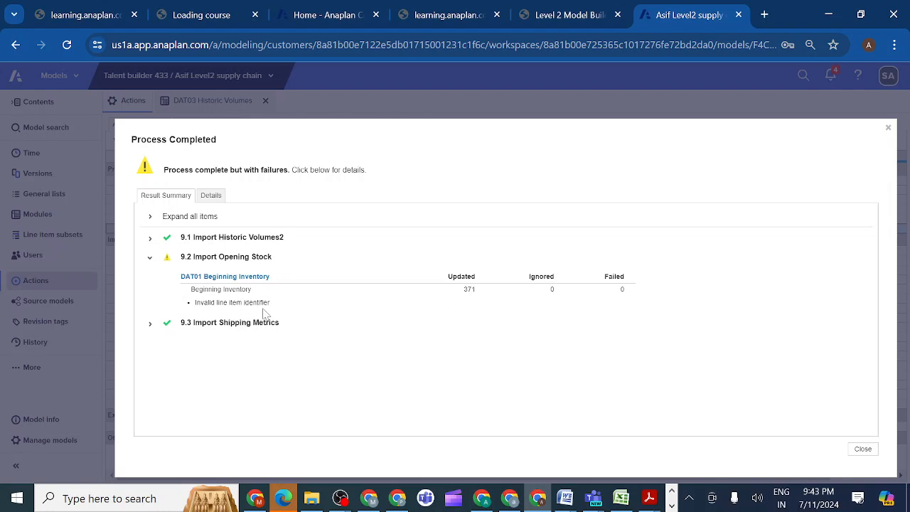
pyautogui.click(863, 449)
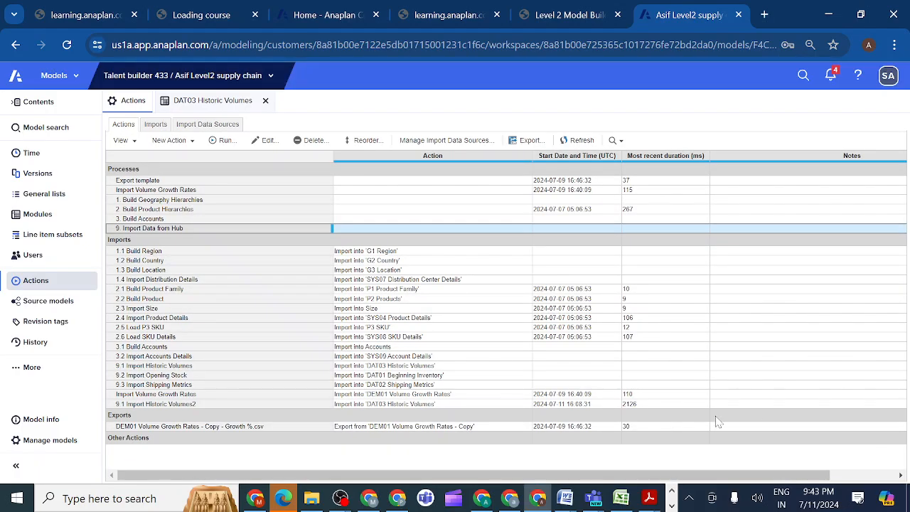
# Edit 9.2 Import Opening Stock to map the DAT01 Beginning Inventory line items manually, ignoring all unmapped source items, and save the import.
pyautogui.click(191, 375)
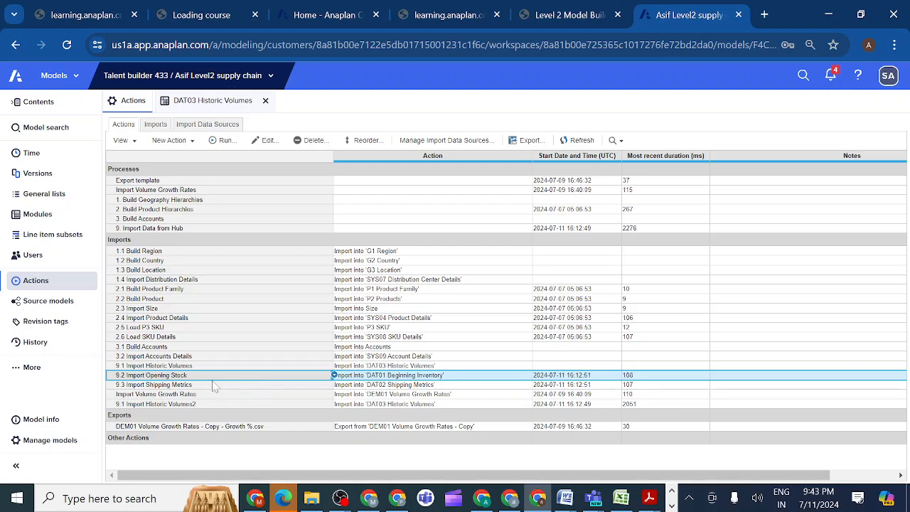
pyautogui.click(254, 142)
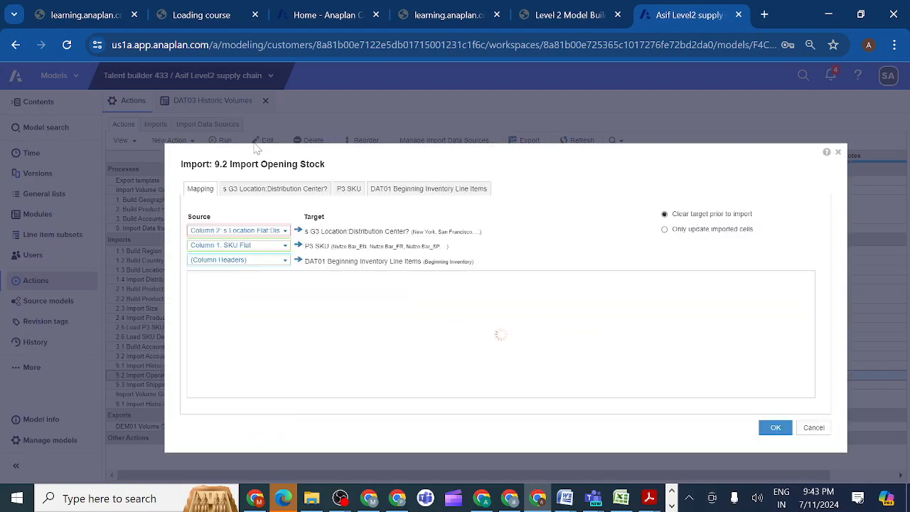
pyautogui.click(405, 189)
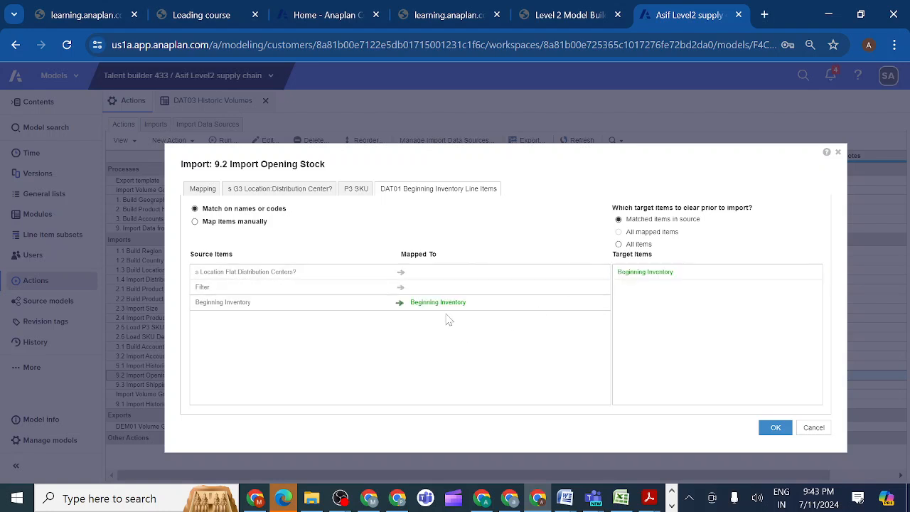
pyautogui.click(194, 221)
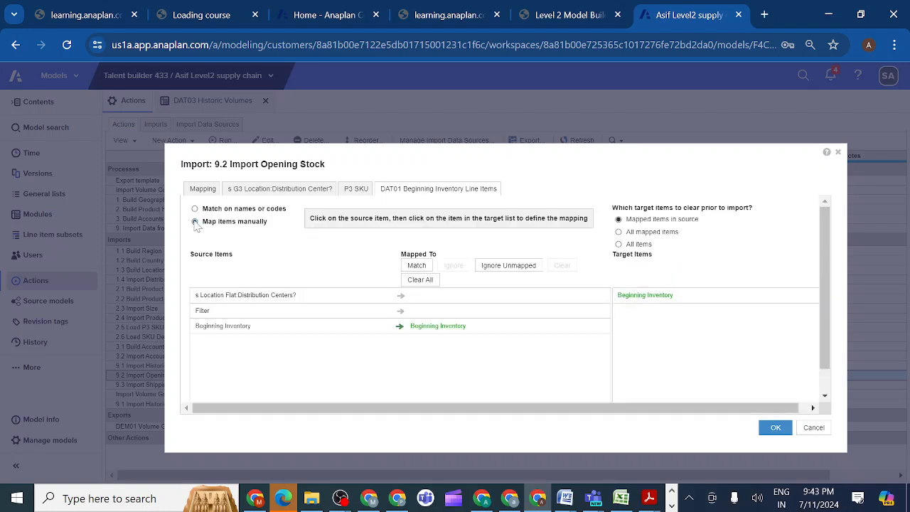
pyautogui.click(502, 270)
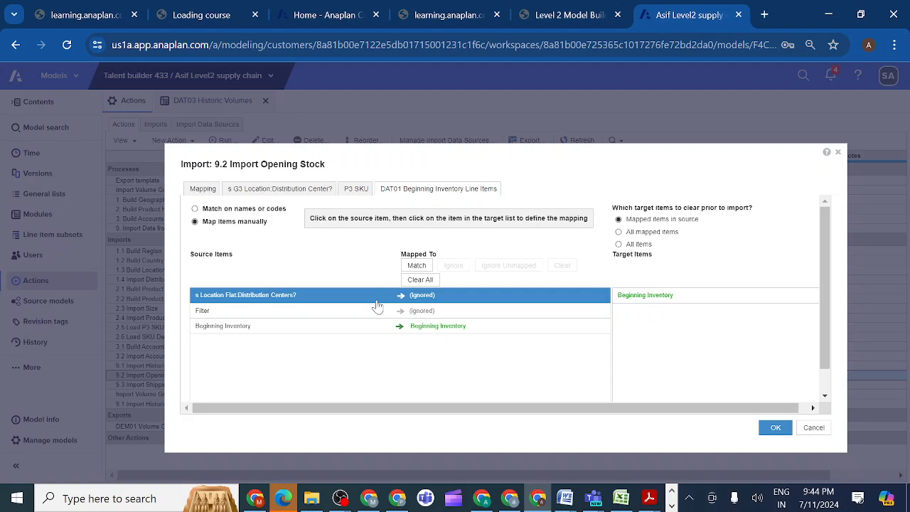
pyautogui.click(775, 429)
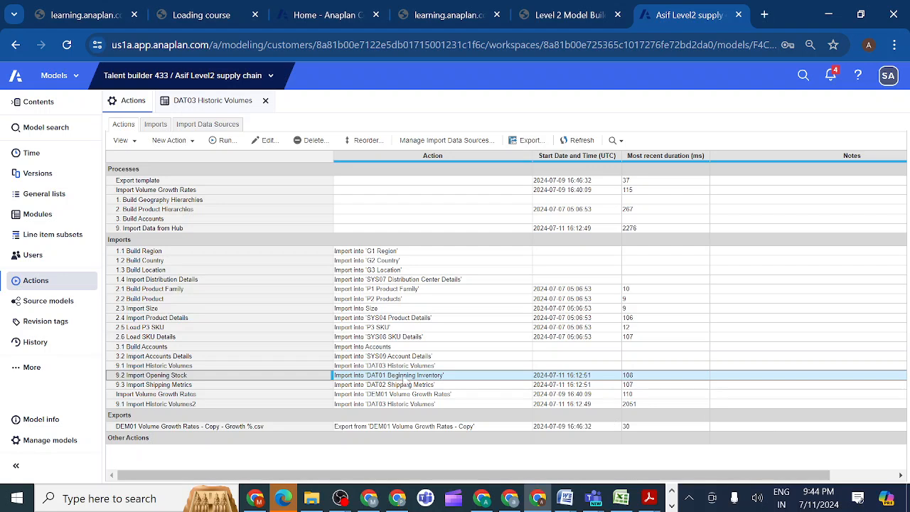
# Run the import 9.2 Import Opening Stock on its own and dismiss its result summary.
pyautogui.click(225, 140)
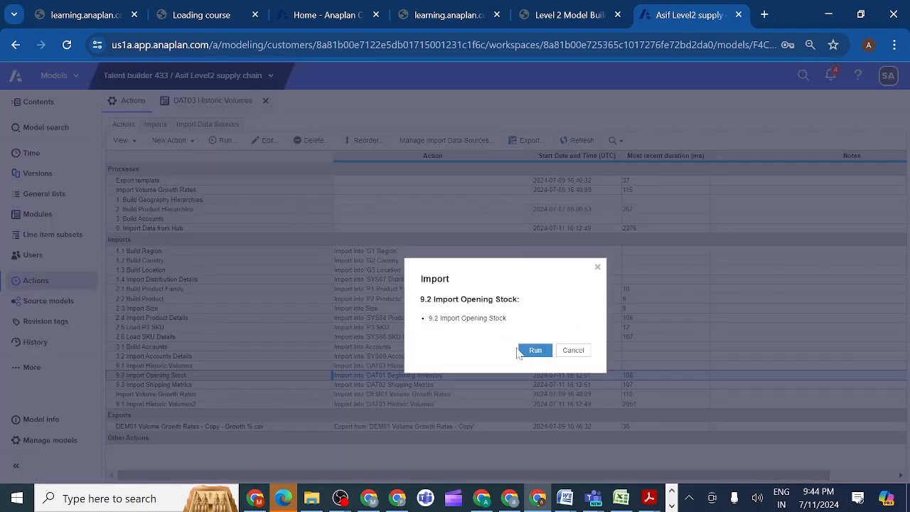
pyautogui.click(533, 351)
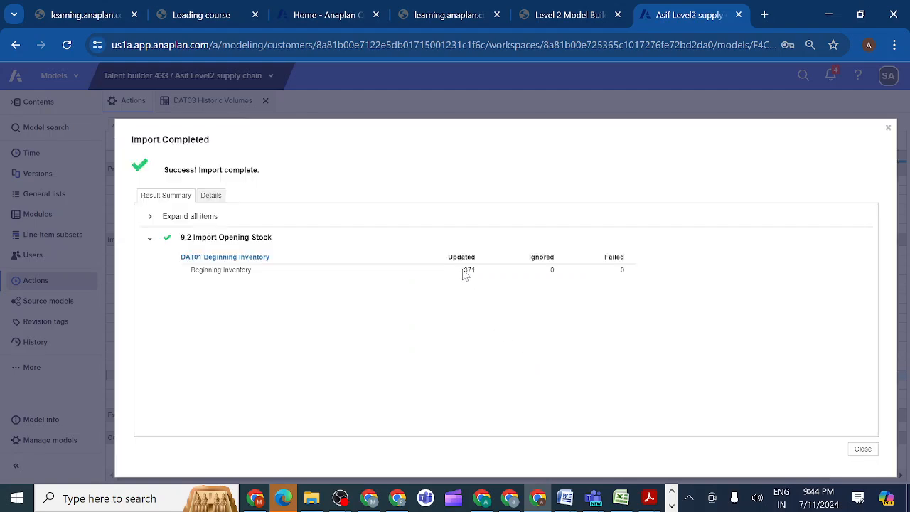
pyautogui.click(863, 449)
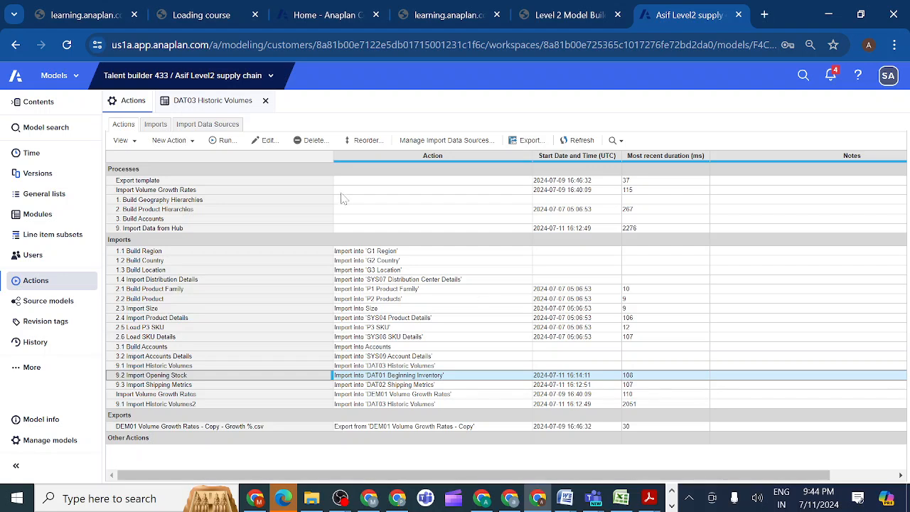
# Rerun the process "9. Import Data from Hub" with the corrected opening stock import and close the results.
pyautogui.click(176, 229)
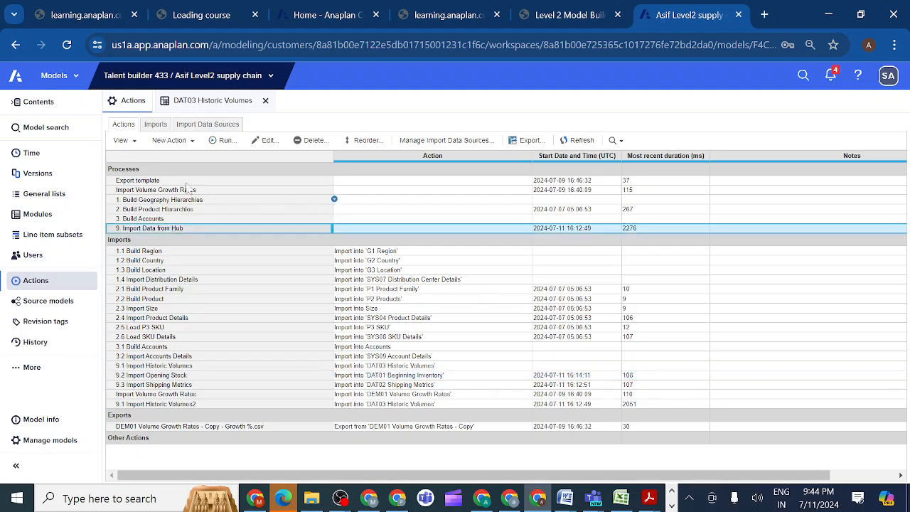
pyautogui.click(225, 141)
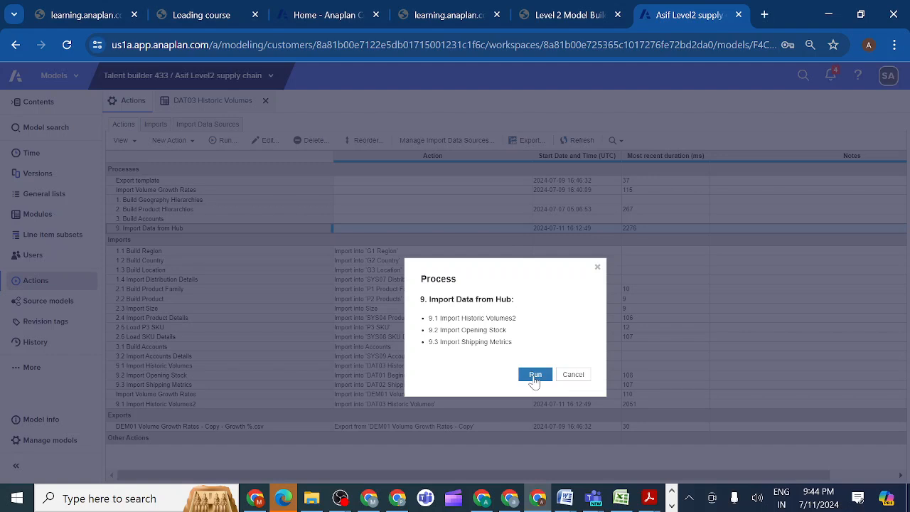
pyautogui.click(534, 377)
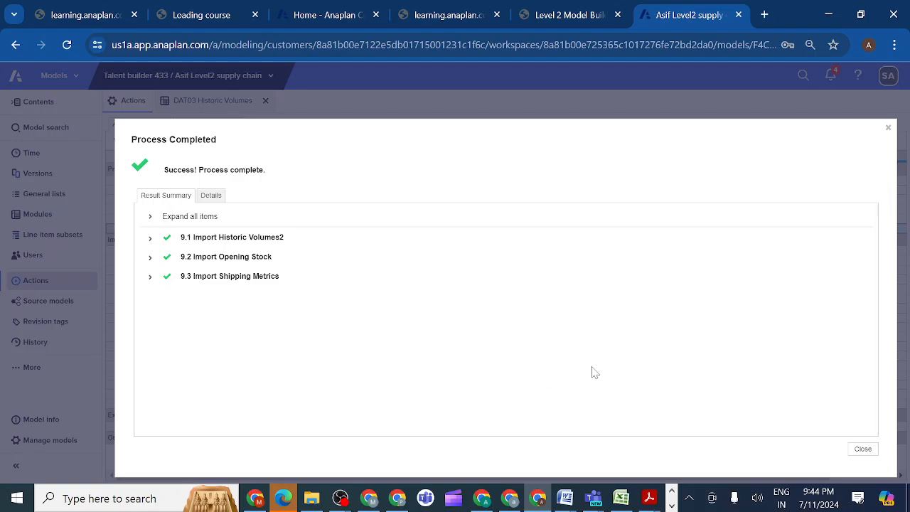
pyautogui.click(863, 450)
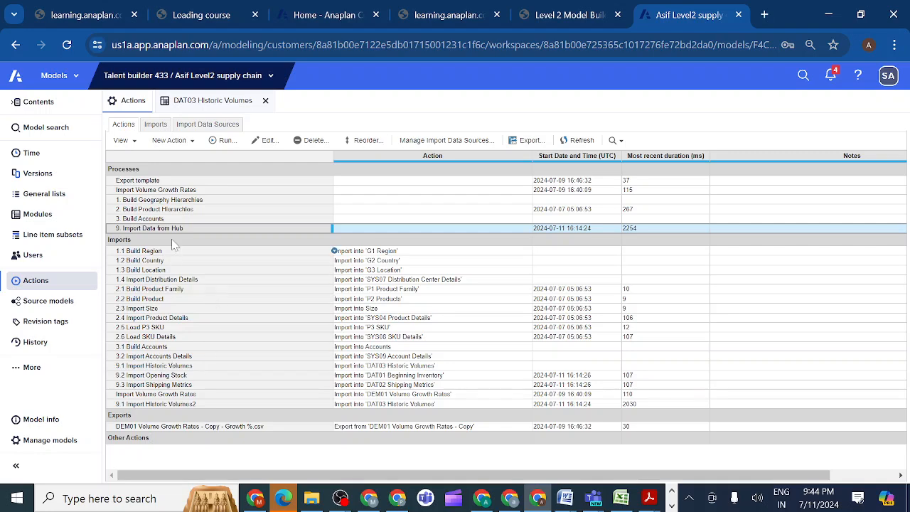
# Review the course instructions for activities 2.3.9 and 2.3.8 Volume Growth Rates, and return to the Supply Chain model.
pyautogui.click(577, 15)
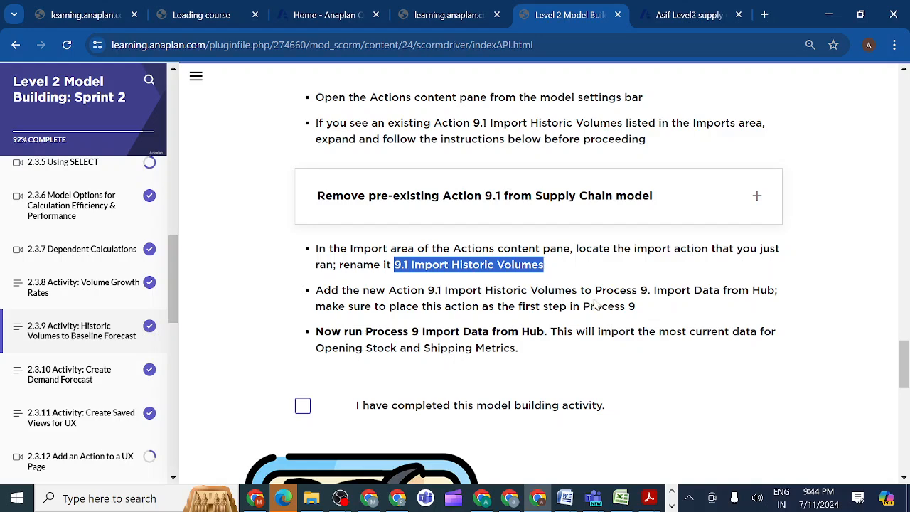
pyautogui.moveTo(904, 359); pyautogui.dragTo(900, 328)
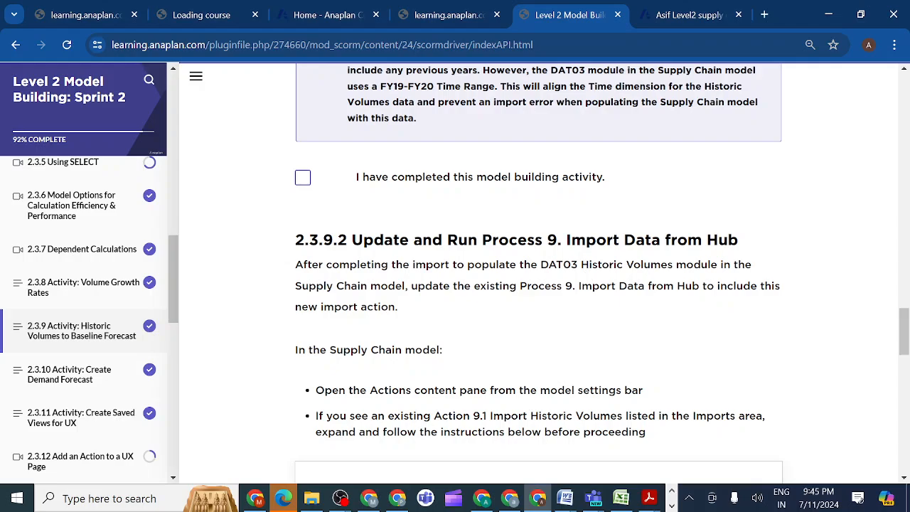
pyautogui.moveTo(905, 338); pyautogui.dragTo(870, 120)
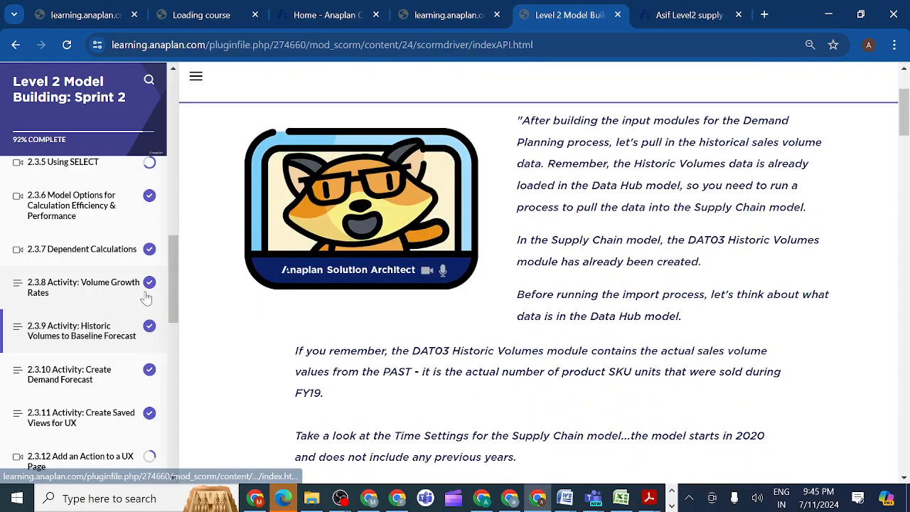
pyautogui.click(93, 291)
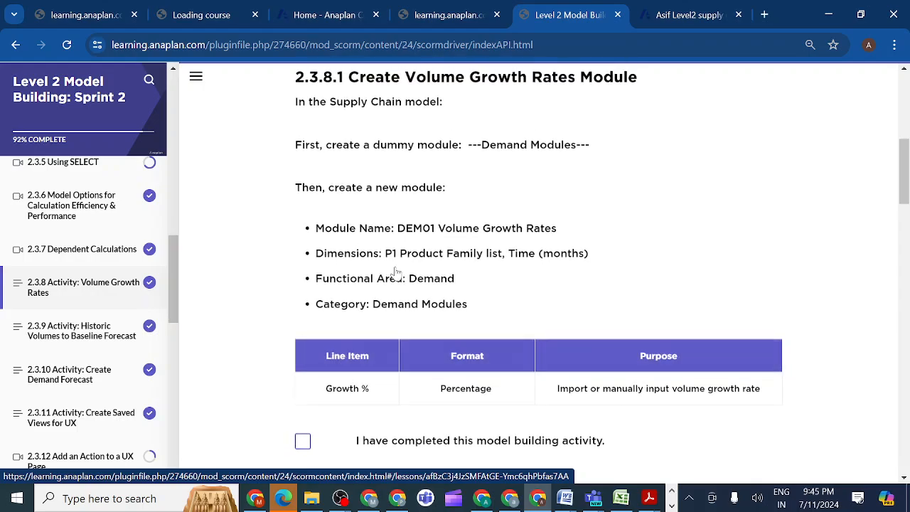
pyautogui.moveTo(903, 180); pyautogui.dragTo(906, 445)
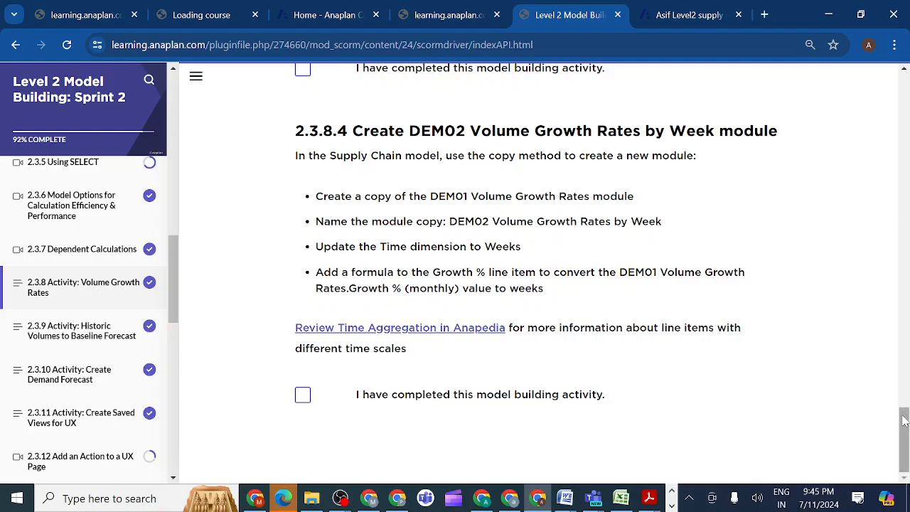
pyautogui.moveTo(906, 445); pyautogui.dragTo(845, 173)
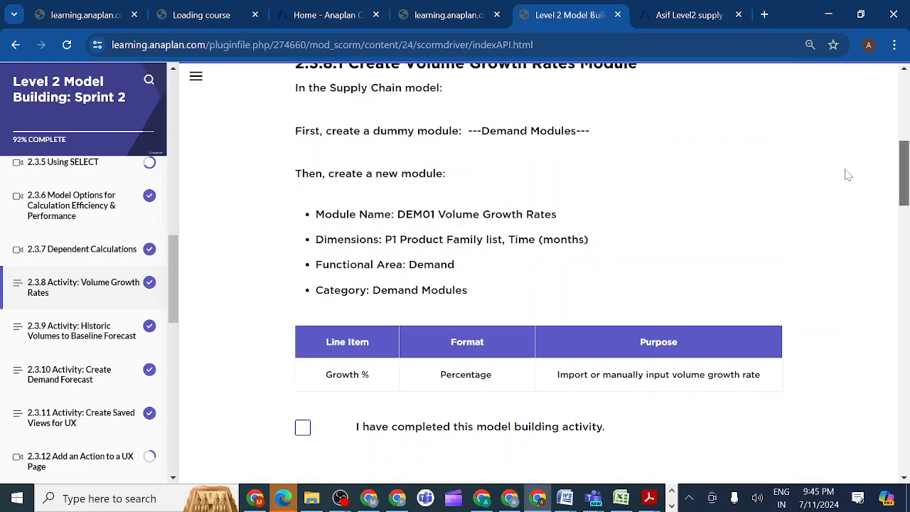
pyautogui.click(680, 20)
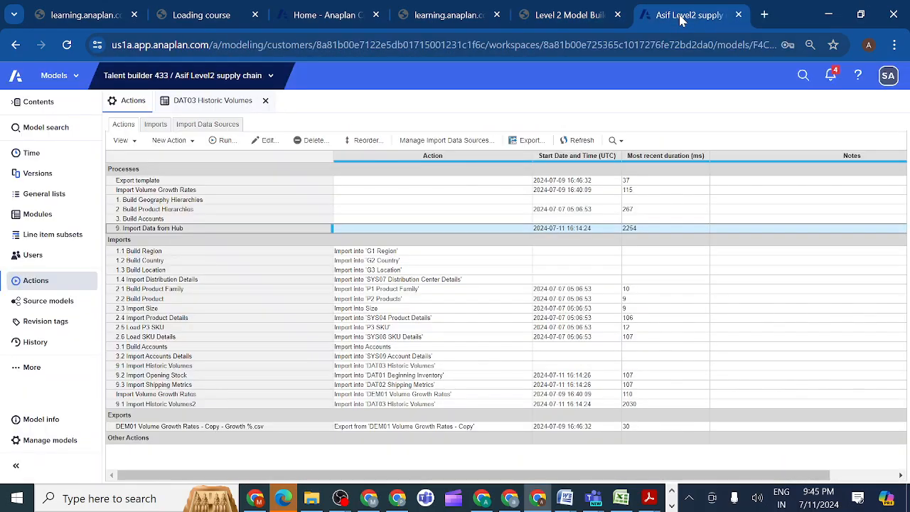
# Check which actions are selected in the Import Volume Growth Rates process.
pyautogui.click(197, 395)
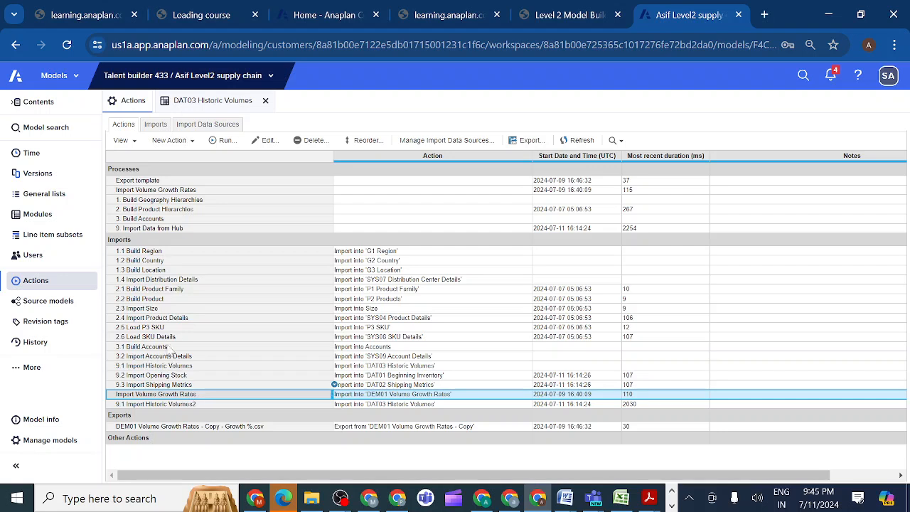
pyautogui.click(178, 191)
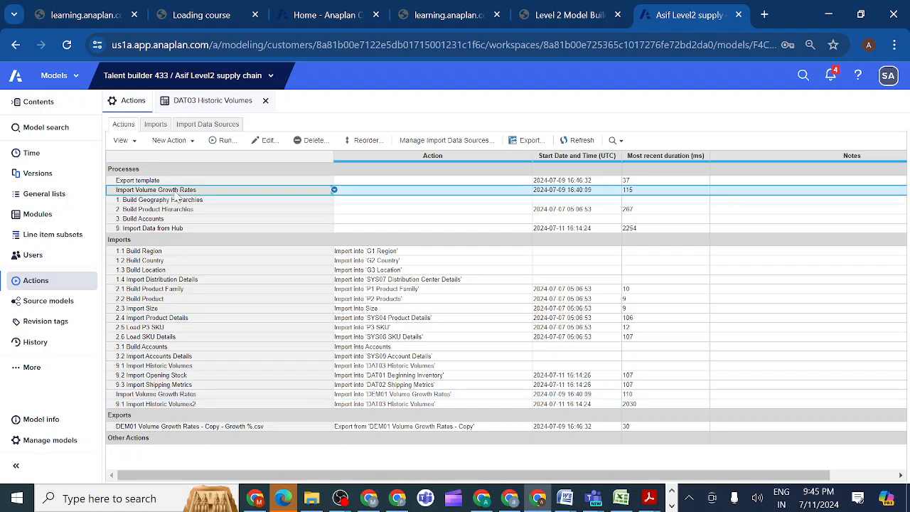
pyautogui.click(267, 140)
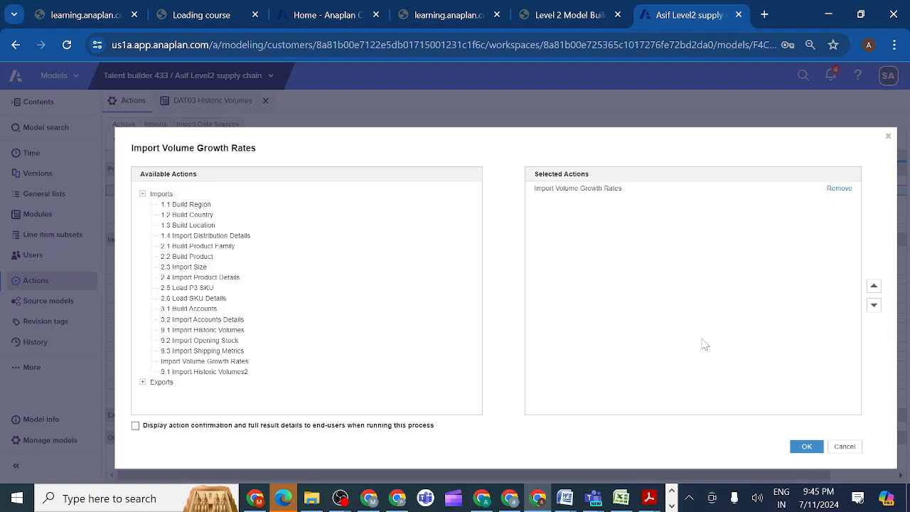
pyautogui.click(806, 448)
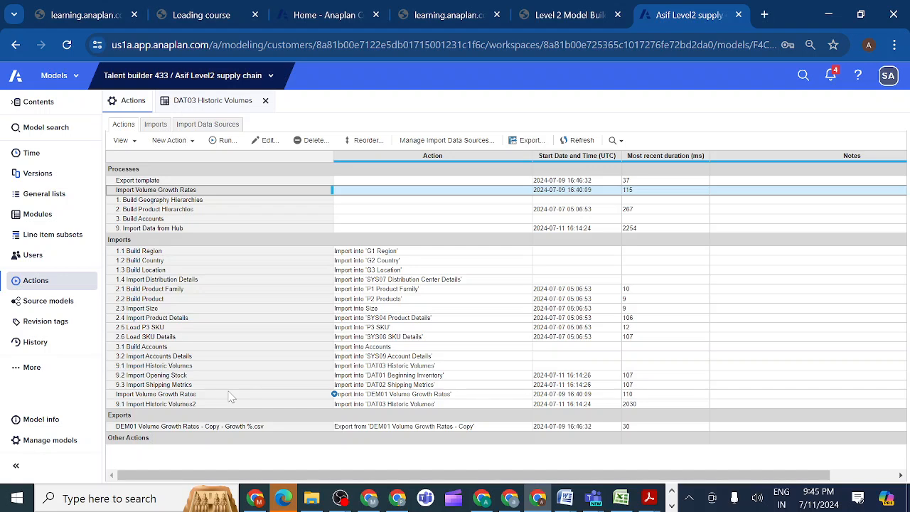
# Run the Import Volume Growth Rates process and close its result summary.
pyautogui.click(230, 395)
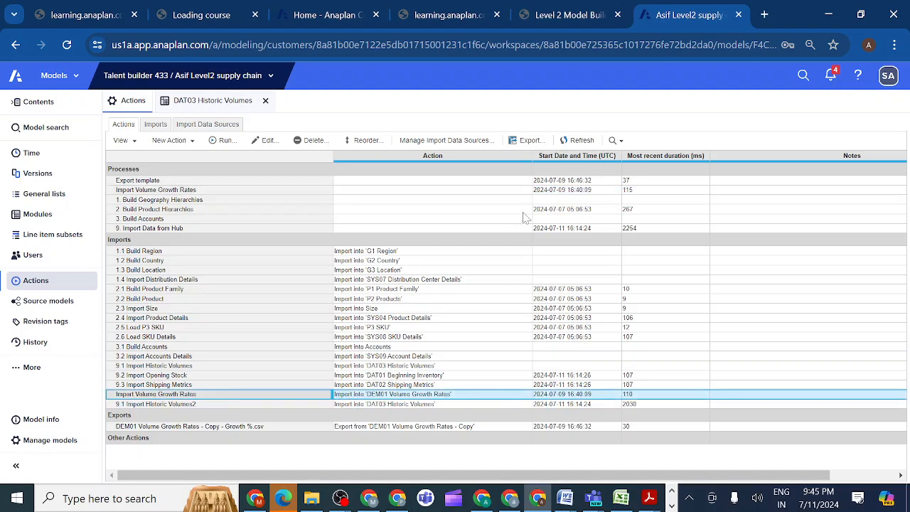
pyautogui.click(469, 191)
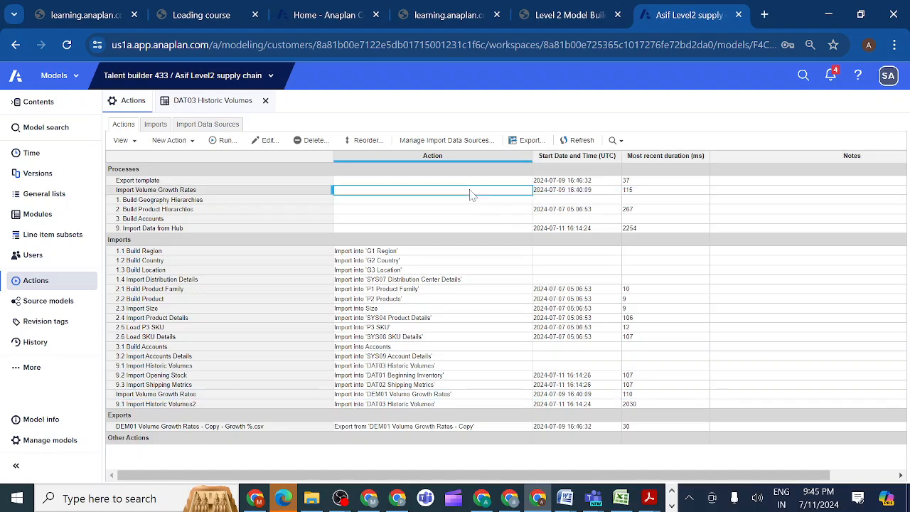
pyautogui.click(195, 193)
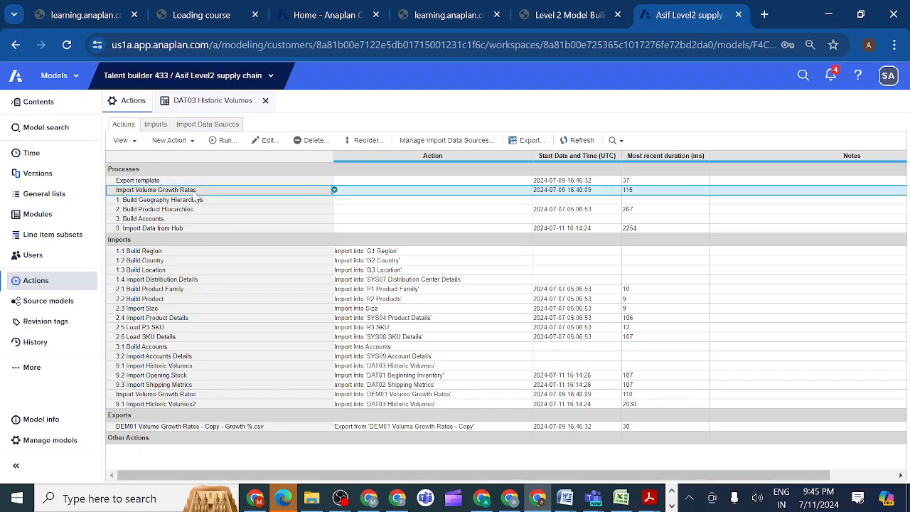
pyautogui.click(222, 140)
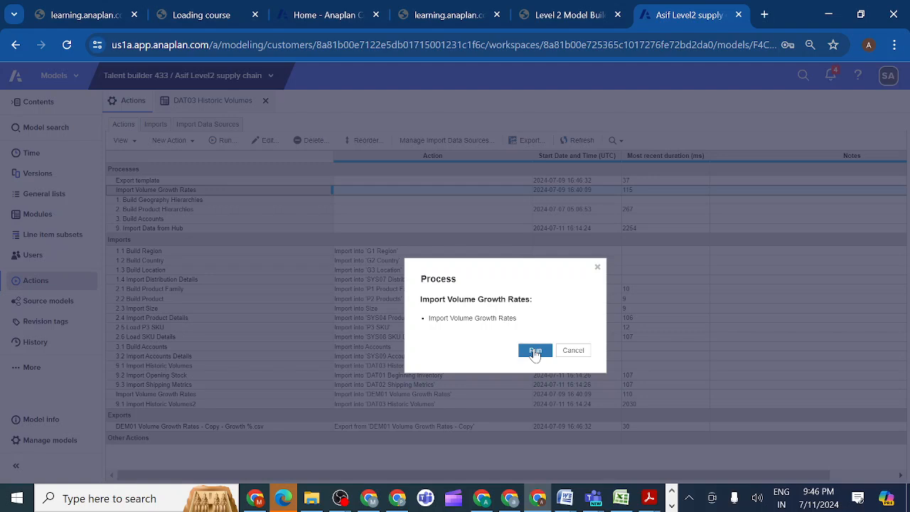
pyautogui.click(535, 350)
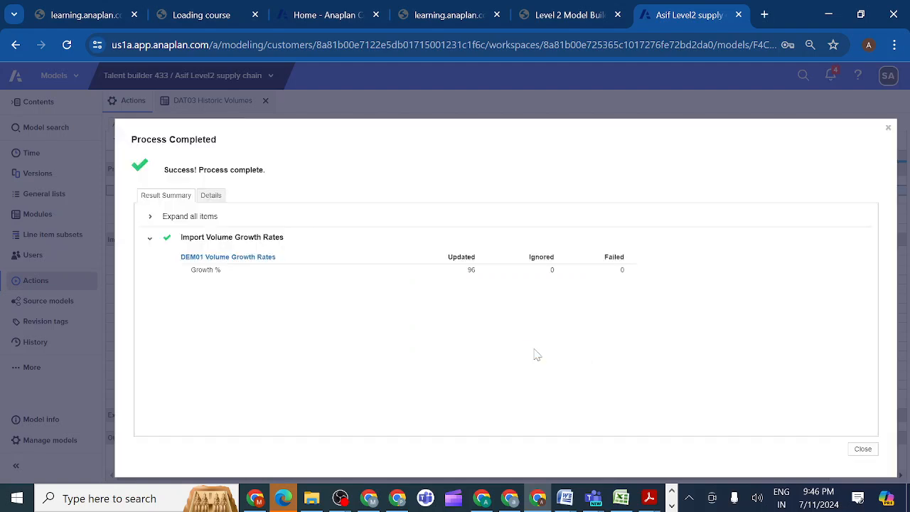
pyautogui.click(862, 450)
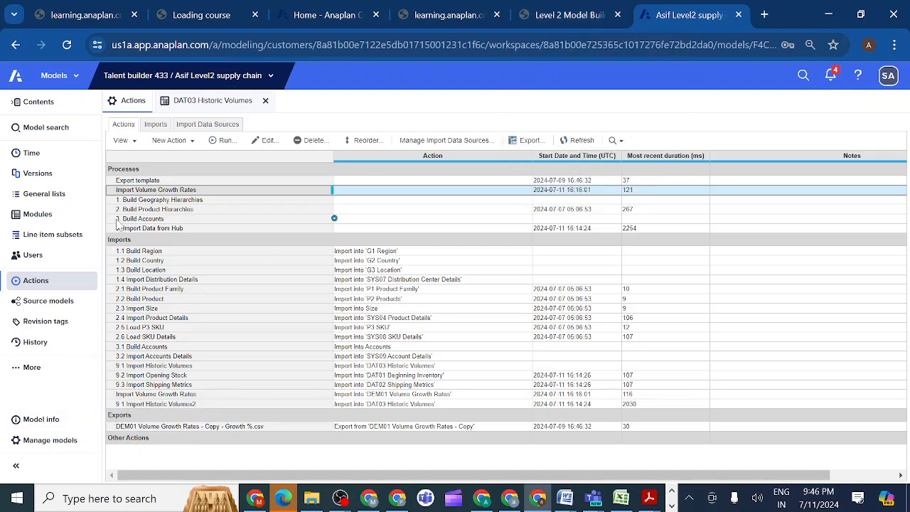
# Rename the Import Volume Growth Rates process to "4. Import Volume Growth Rates" and its import action to "4.1 Import Volume Growth Rates".
pyautogui.click(116, 190)
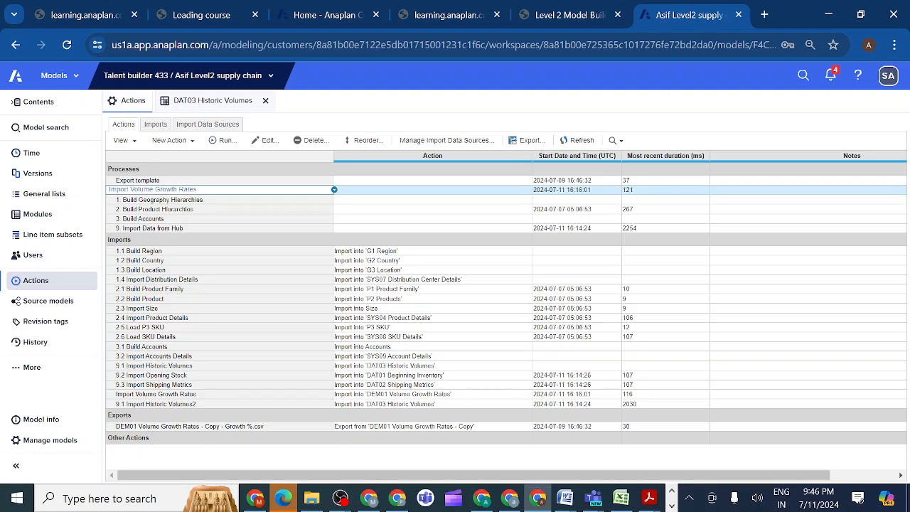
pyautogui.write('4')
pyautogui.doubleClick(114, 395)
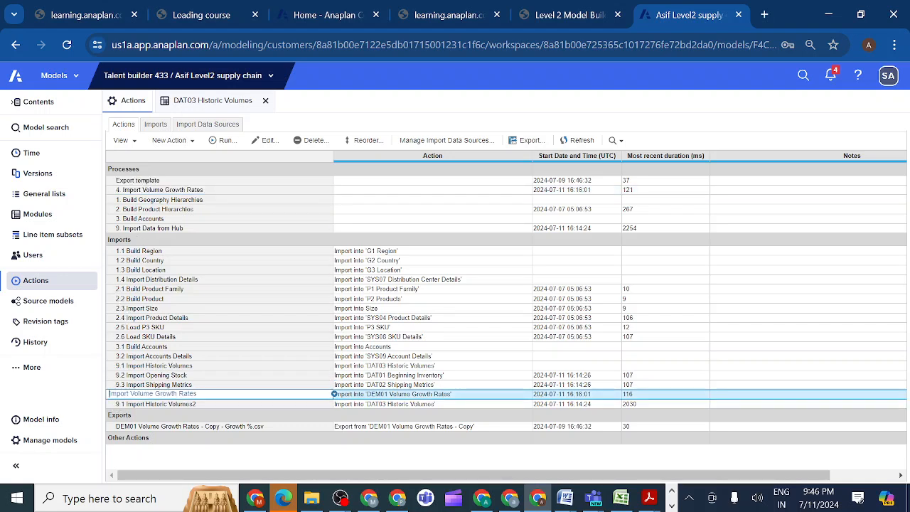
pyautogui.write('4.1')
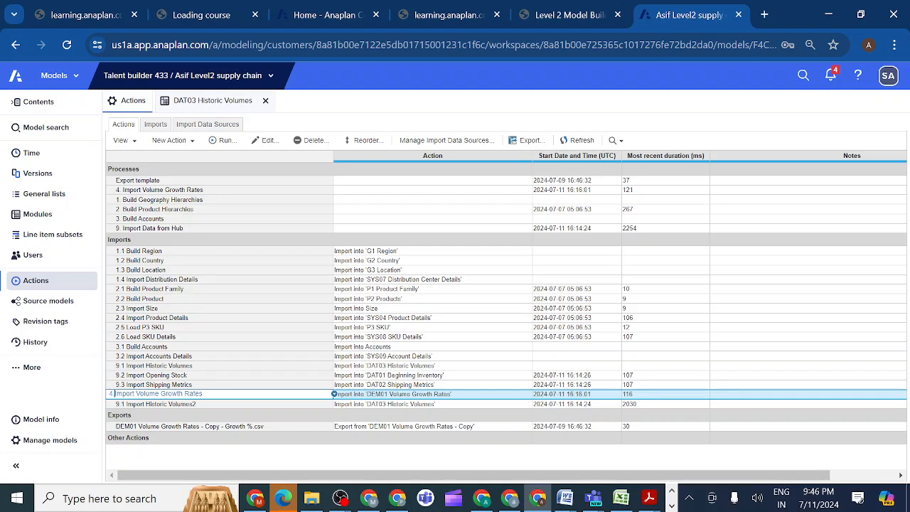
pyautogui.press('Tab')
pyautogui.click(229, 379)
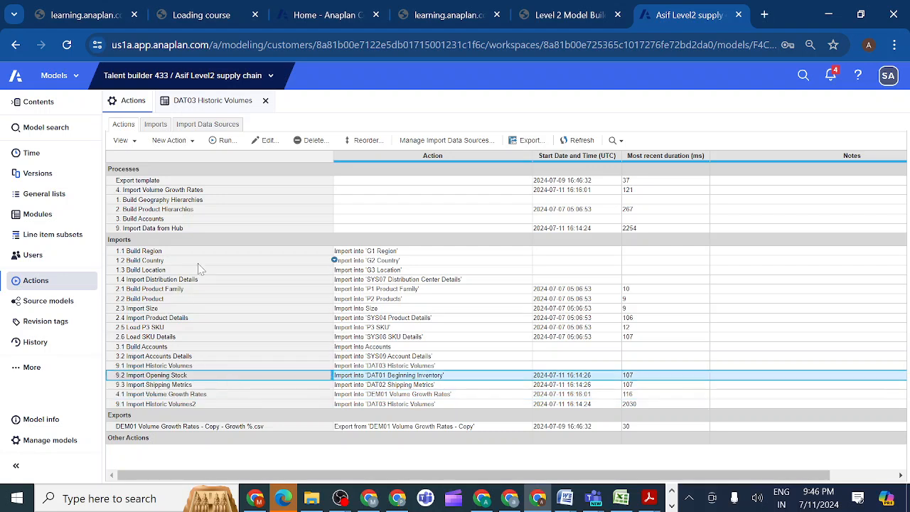
pyautogui.click(141, 396)
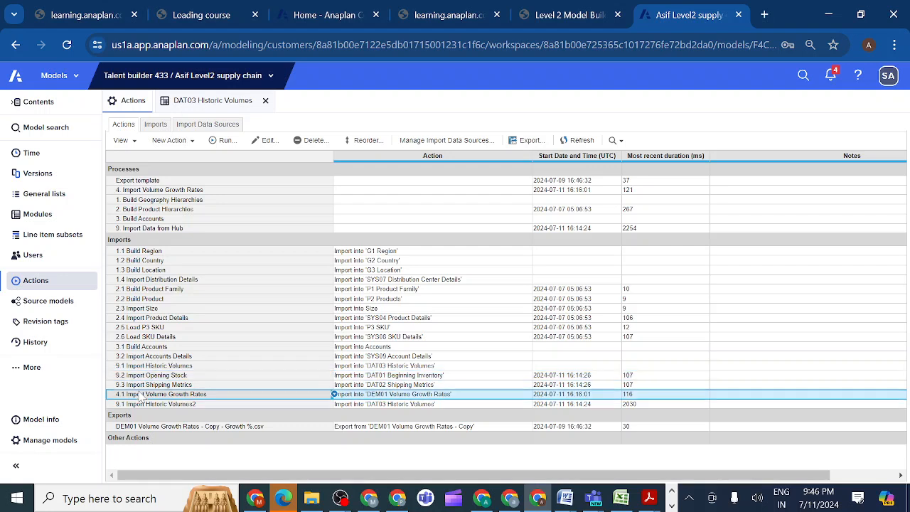
# Delete the old import action "9.1 Import Historic Volumes" and rename "9.1 Import Historic Volumes2" to "9.1 Import Historic Volumes".
pyautogui.click(150, 367)
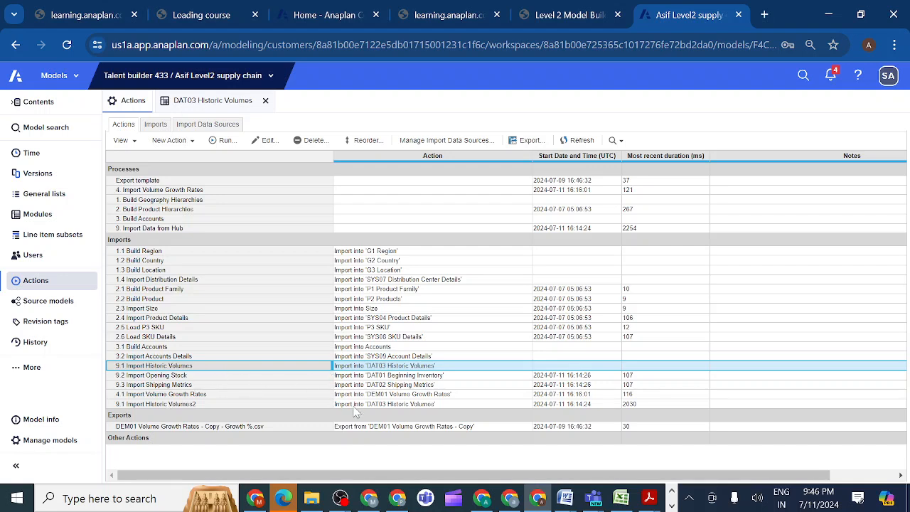
pyautogui.click(318, 142)
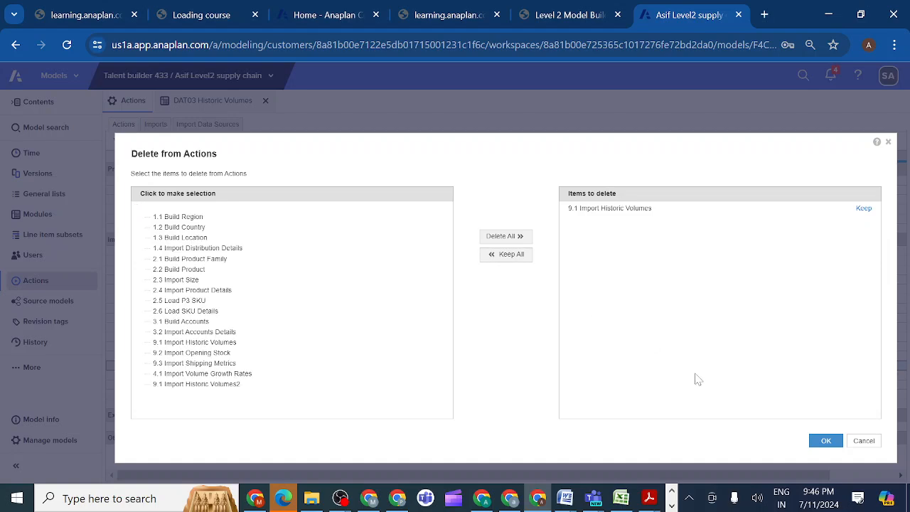
pyautogui.click(826, 444)
pyautogui.click(617, 339)
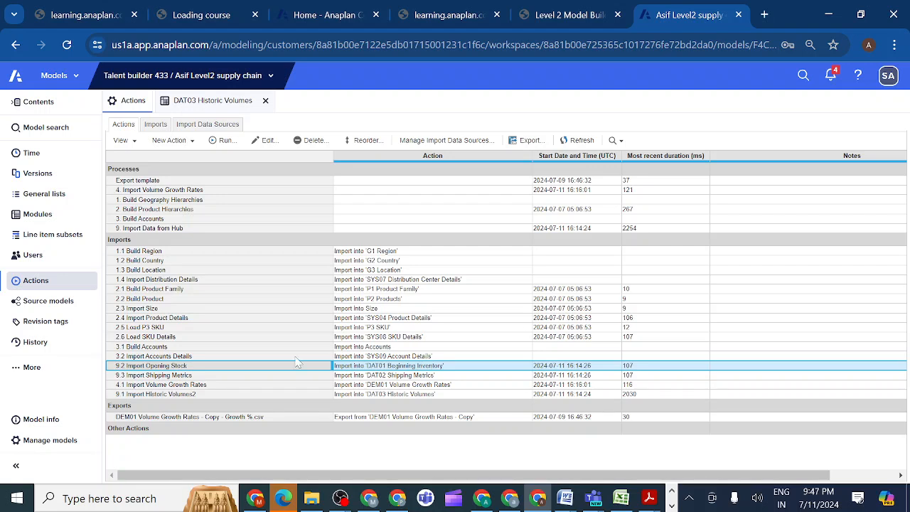
pyautogui.click(209, 394)
pyautogui.press('BackSpace')
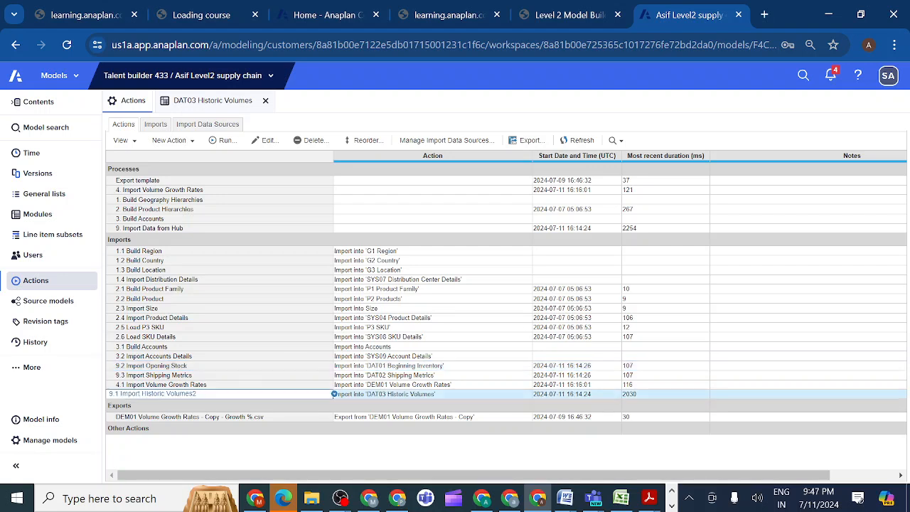
# Reorder the import actions so "4.1 Import Volume Growth Rates" sits directly after "3.2 Import Accounts Details".
pyautogui.click(217, 386)
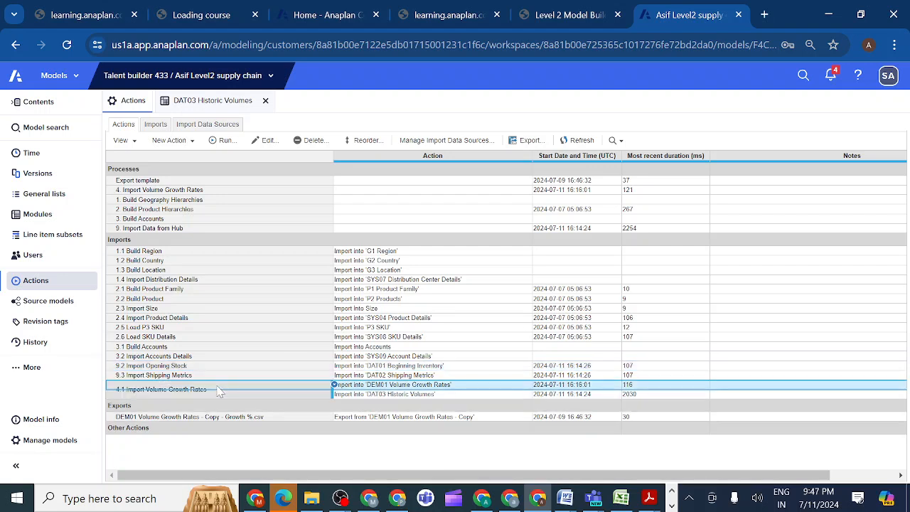
pyautogui.click(368, 143)
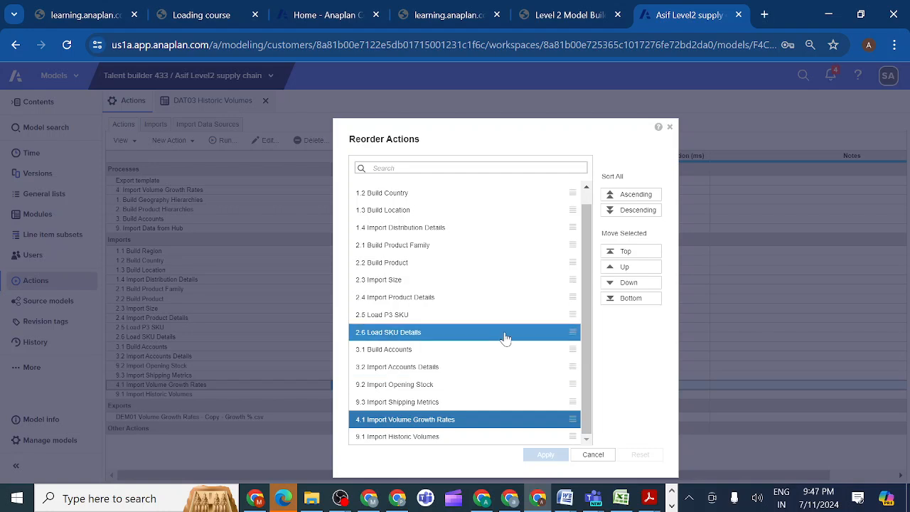
pyautogui.click(610, 269)
pyautogui.click(611, 268)
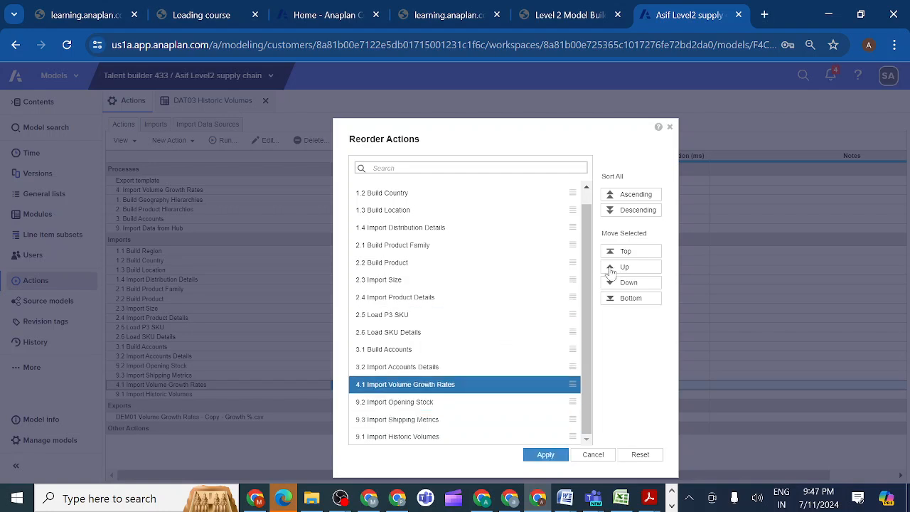
pyautogui.click(610, 269)
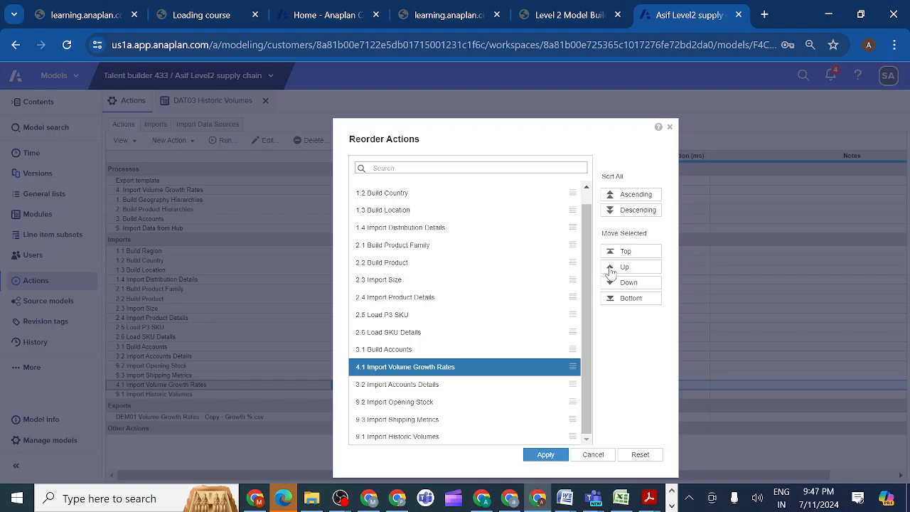
pyautogui.click(611, 286)
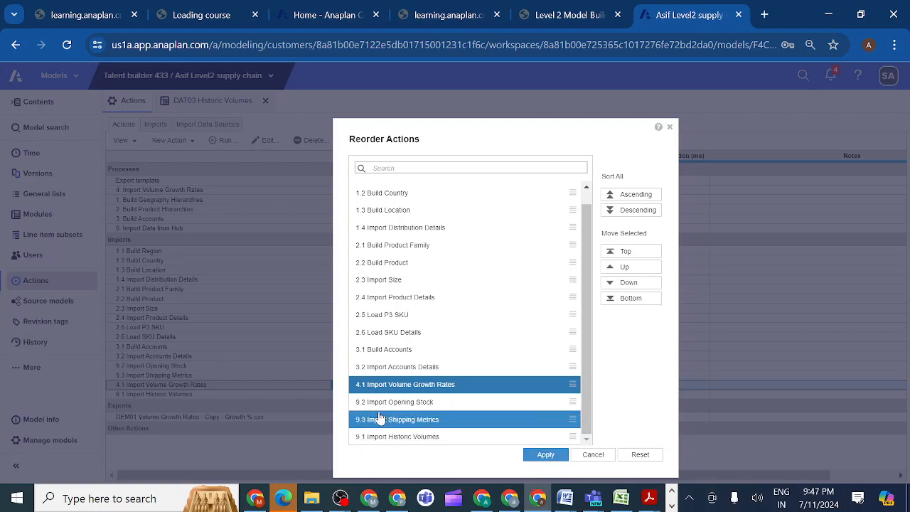
pyautogui.click(545, 455)
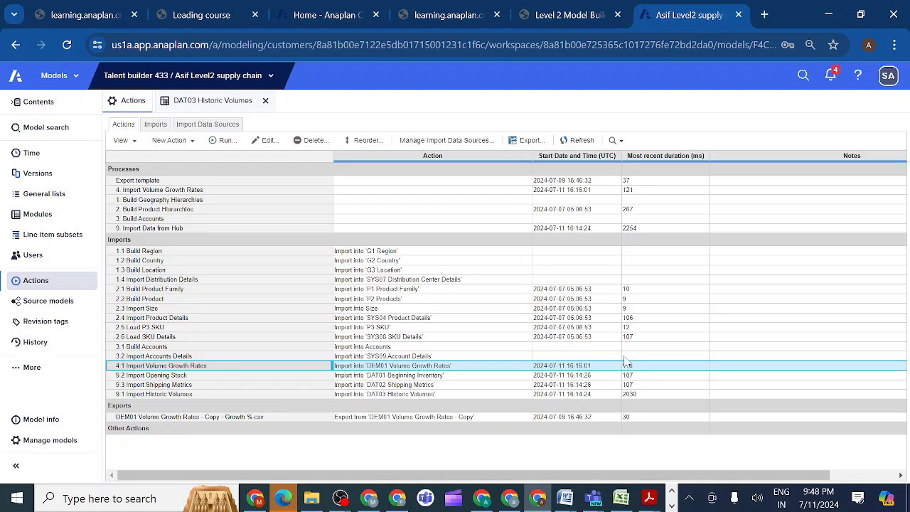
# Review section 2.3.9.3 of the course's Historic Volumes activity and copy the line item name "Offset Volumes for 1st Forecast Year".
pyautogui.click(571, 15)
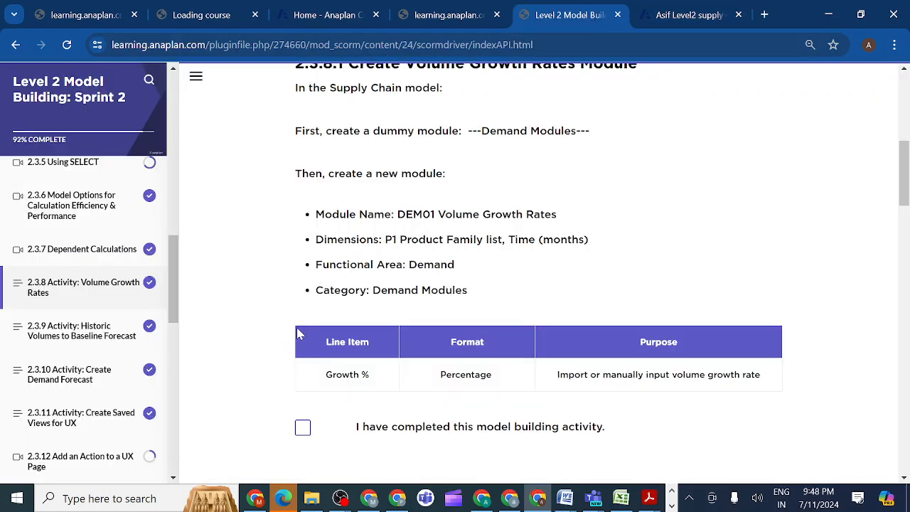
pyautogui.click(83, 382)
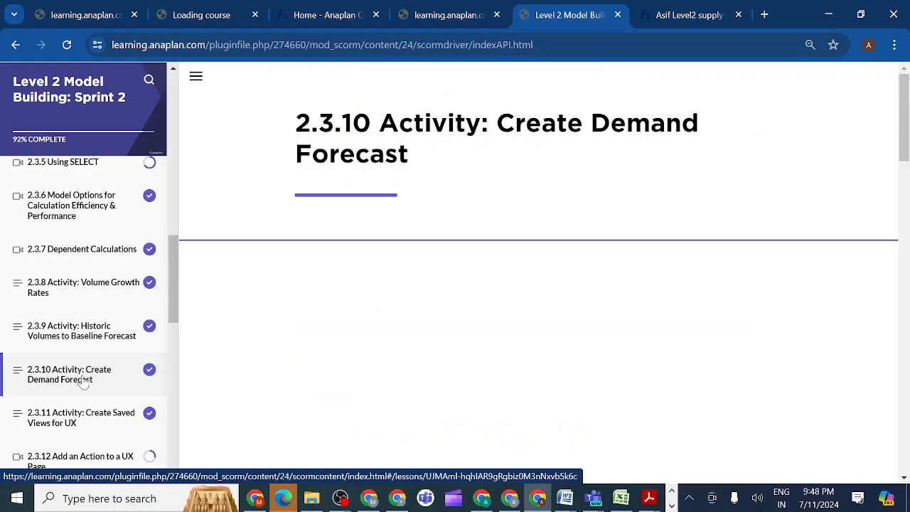
pyautogui.click(80, 338)
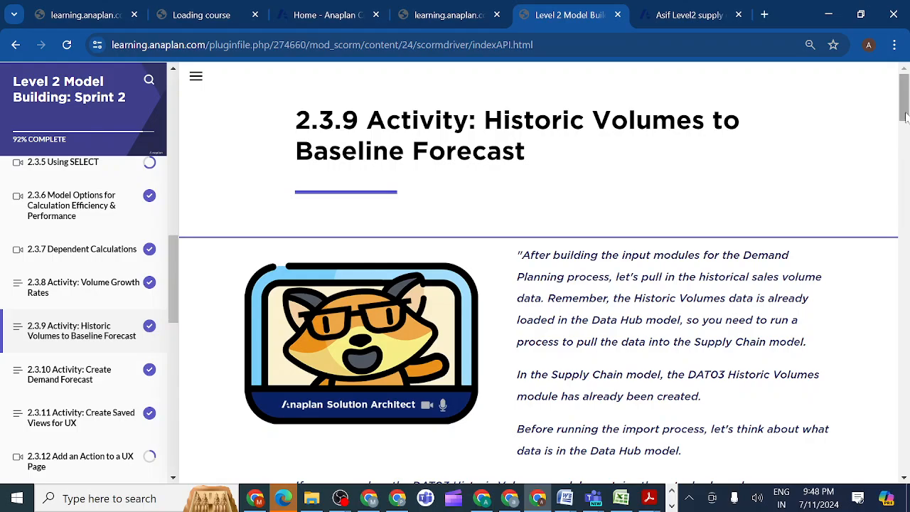
pyautogui.moveTo(904, 117); pyautogui.dragTo(904, 217)
pyautogui.moveTo(905, 278); pyautogui.dragTo(871, 388)
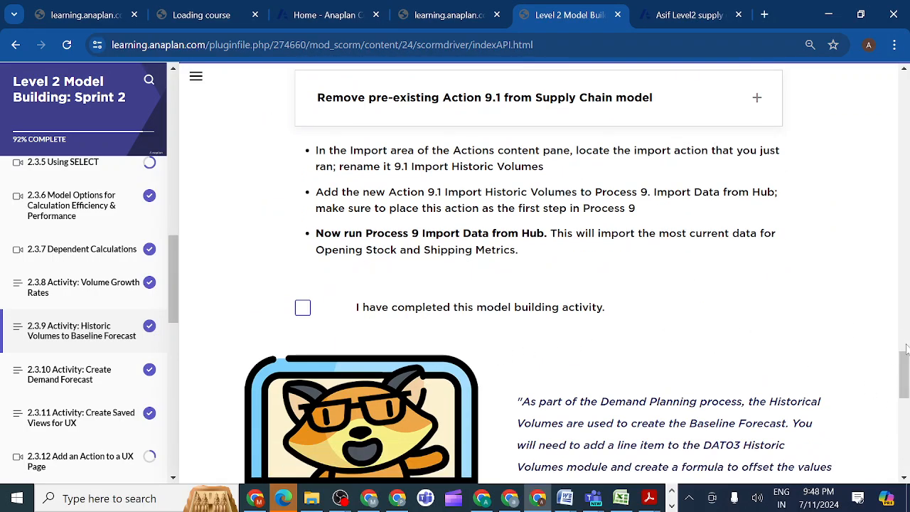
pyautogui.moveTo(905, 363); pyautogui.dragTo(904, 379)
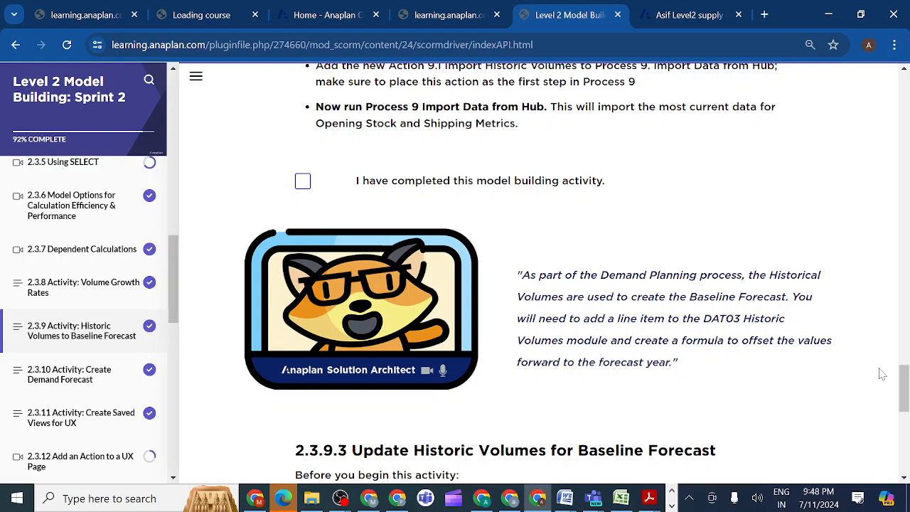
pyautogui.moveTo(903, 390); pyautogui.dragTo(907, 416)
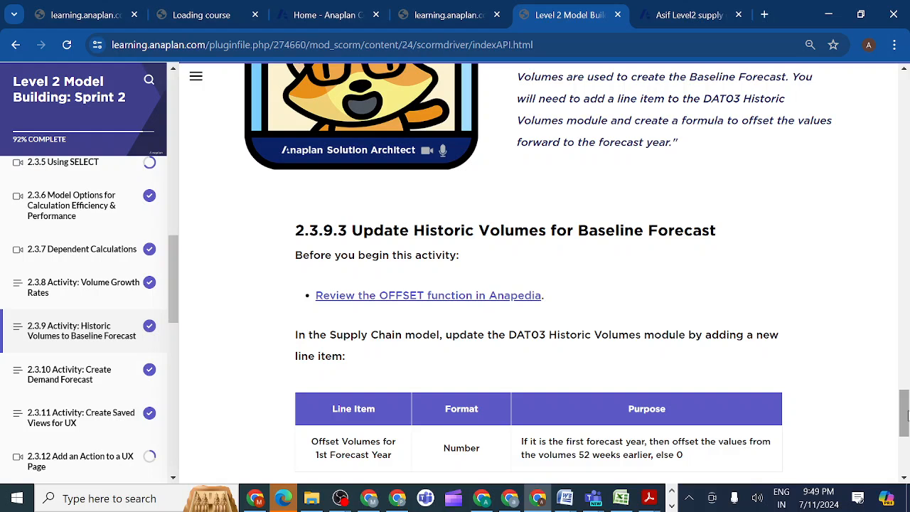
pyautogui.moveTo(907, 416); pyautogui.dragTo(907, 420)
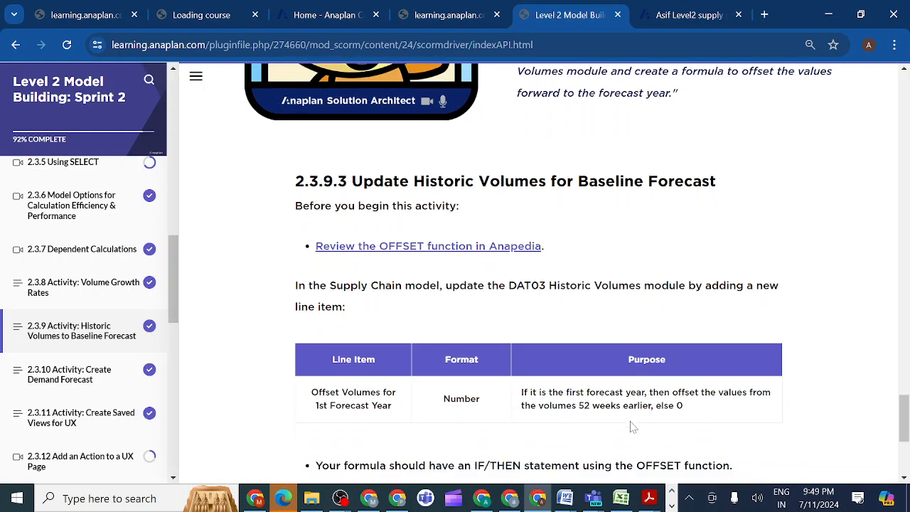
pyautogui.moveTo(395, 410); pyautogui.dragTo(310, 398)
pyautogui.hotkey('ctrl', 'c')
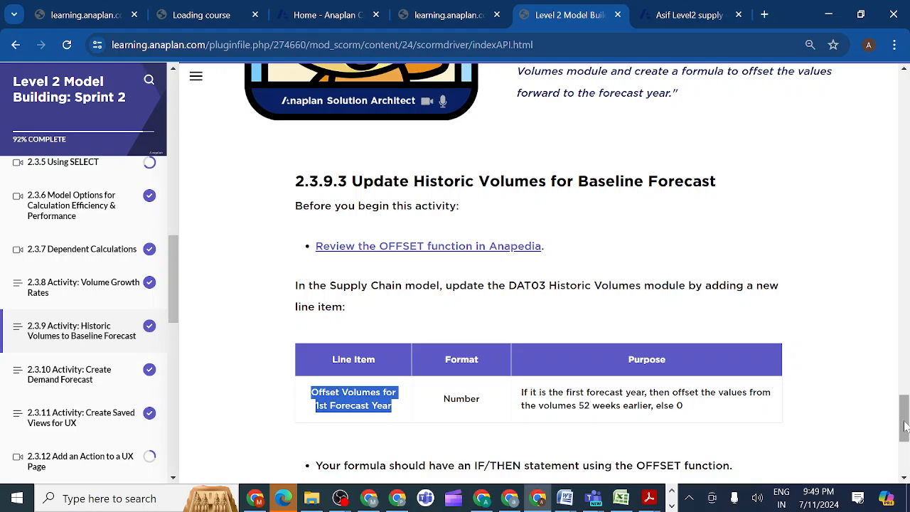
# Read Formula Hint 1 and Formula Hint 2 for the IF/THEN formula with the OFFSET function.
pyautogui.moveTo(904, 425); pyautogui.dragTo(906, 455)
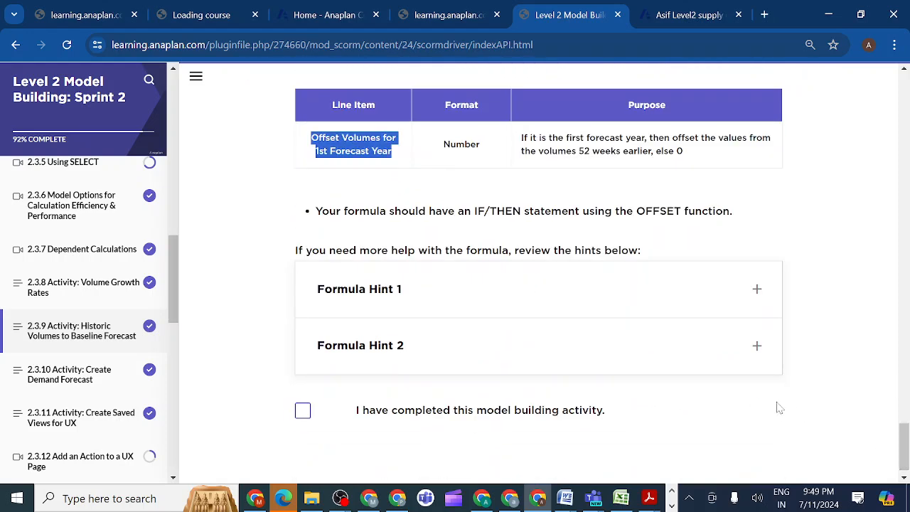
pyautogui.click(757, 290)
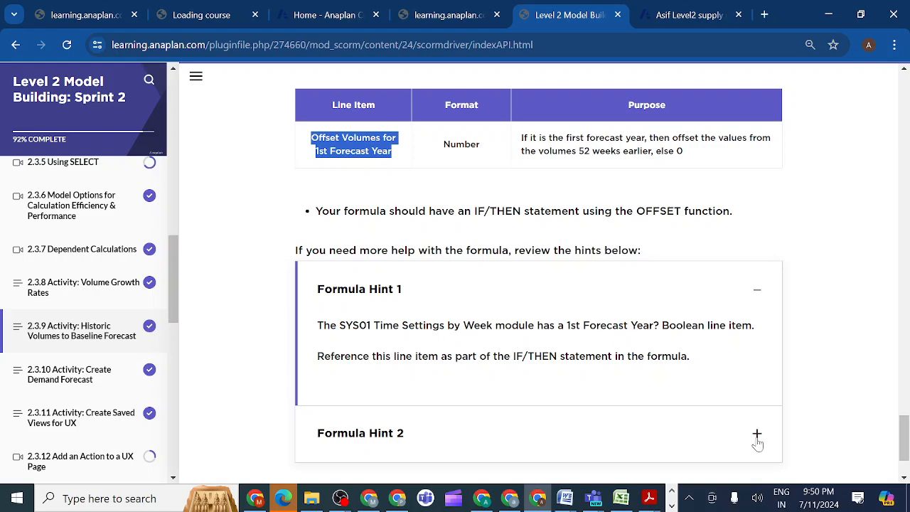
pyautogui.click(756, 435)
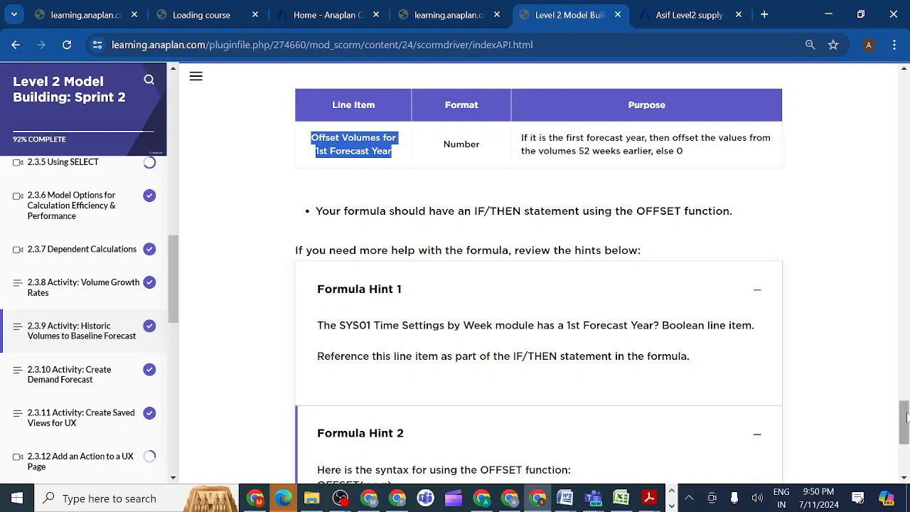
pyautogui.moveTo(905, 416); pyautogui.dragTo(904, 442)
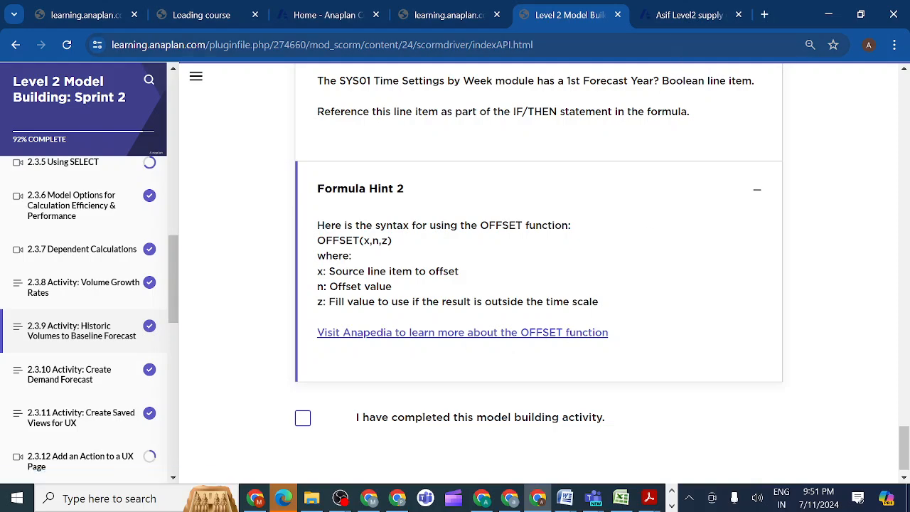
# Switch back to the Anaplan model and insert the line item "Offset Volumes for 1st Forecast Year" after Volumes in DAT03 Historic Volumes.
pyautogui.click(678, 15)
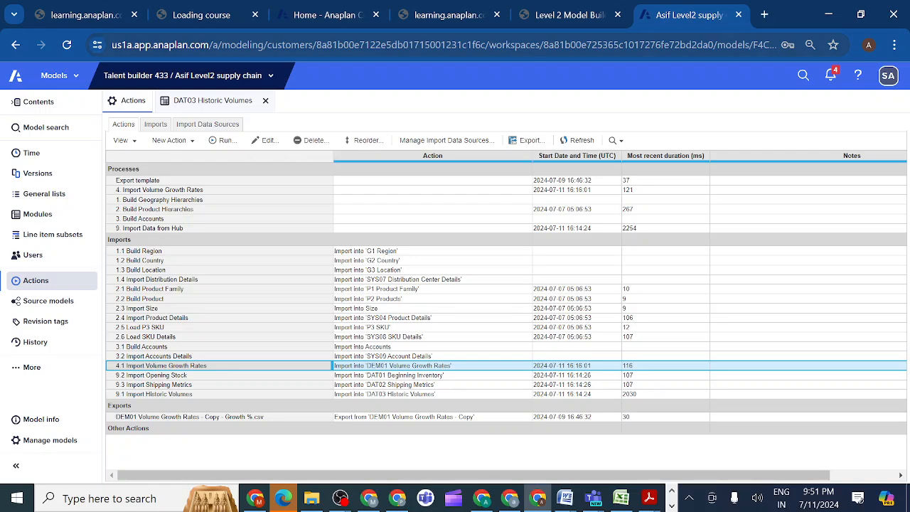
pyautogui.click(568, 15)
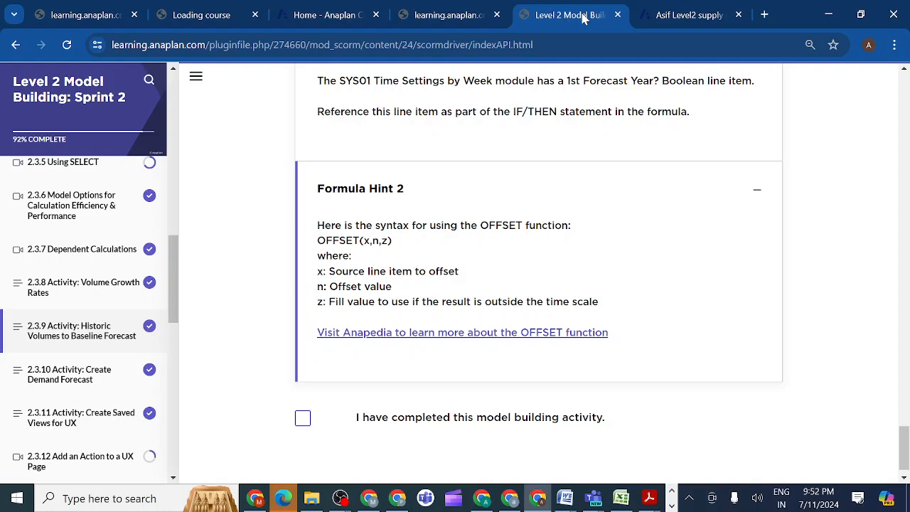
pyautogui.click(681, 21)
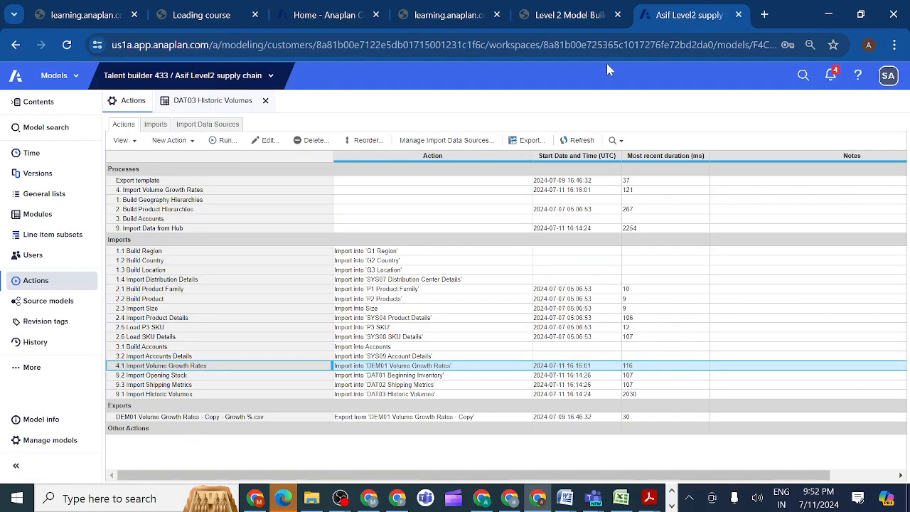
pyautogui.click(199, 103)
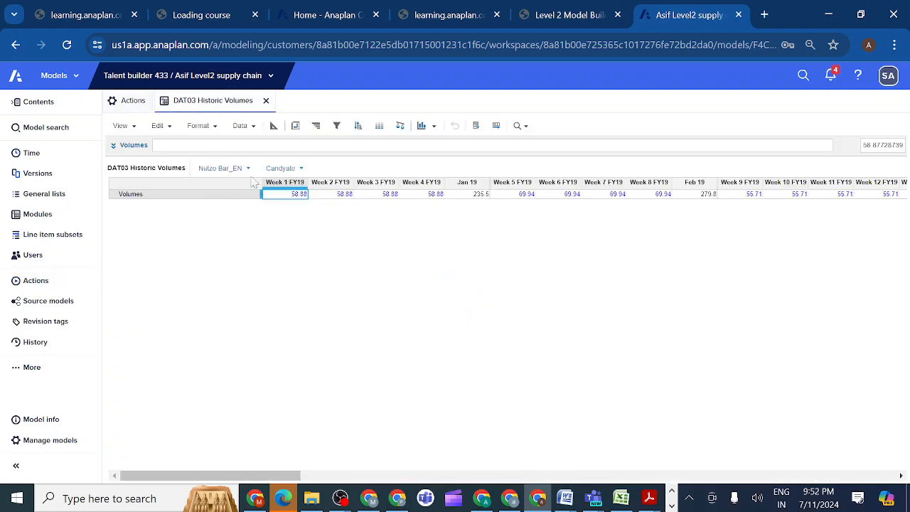
pyautogui.click(273, 126)
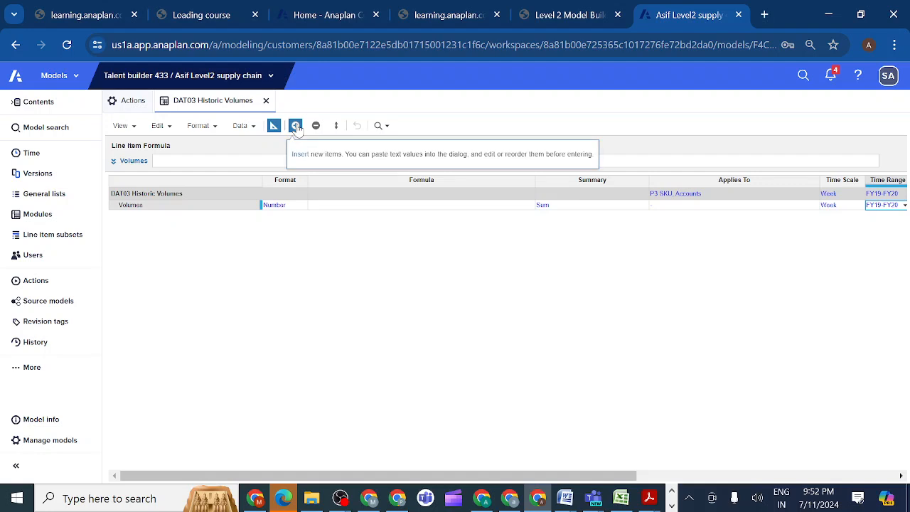
pyautogui.click(296, 126)
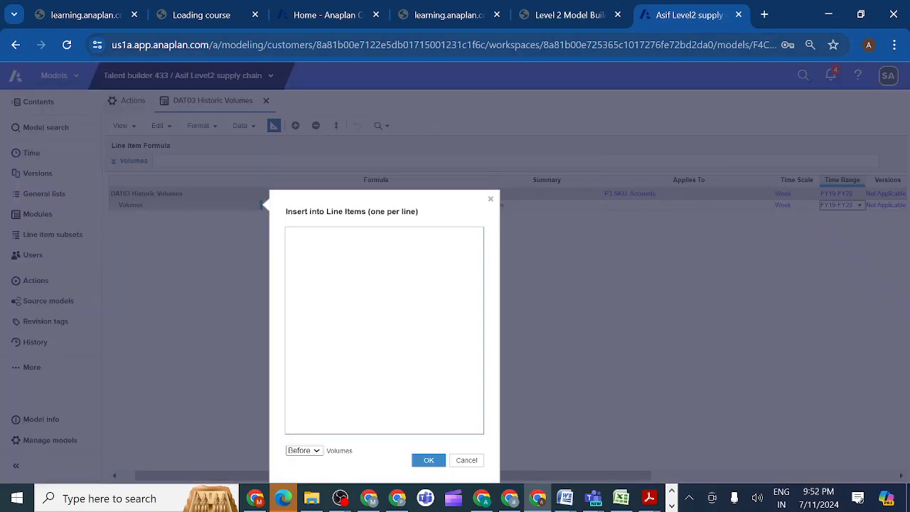
pyautogui.hotkey('ctrl', 'v')
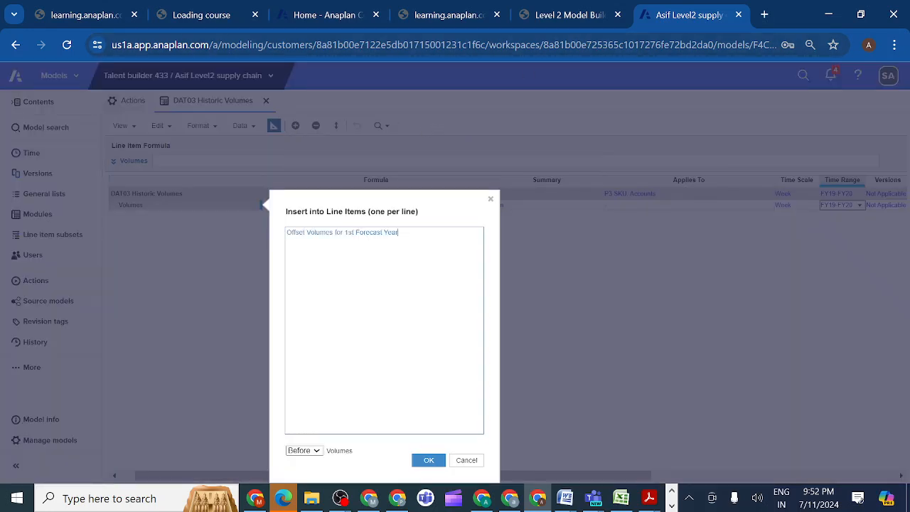
pyautogui.click(316, 451)
pyautogui.click(295, 418)
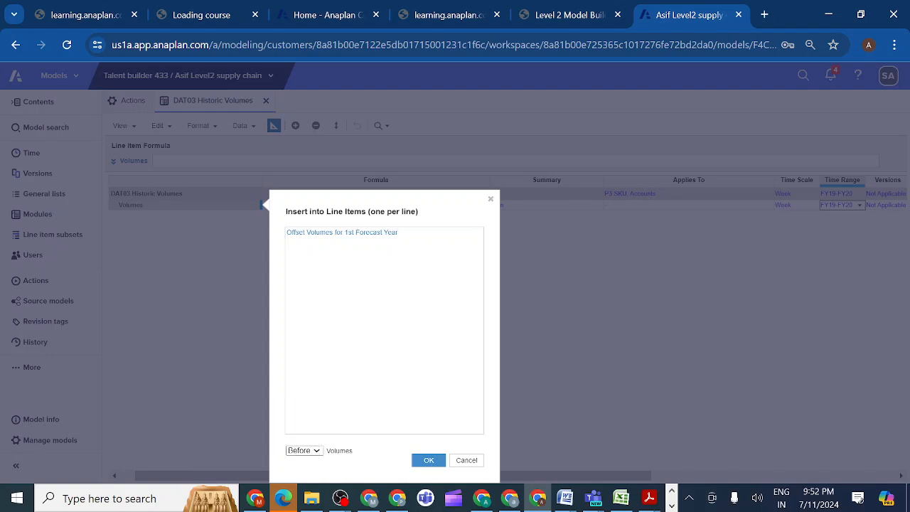
pyautogui.click(427, 460)
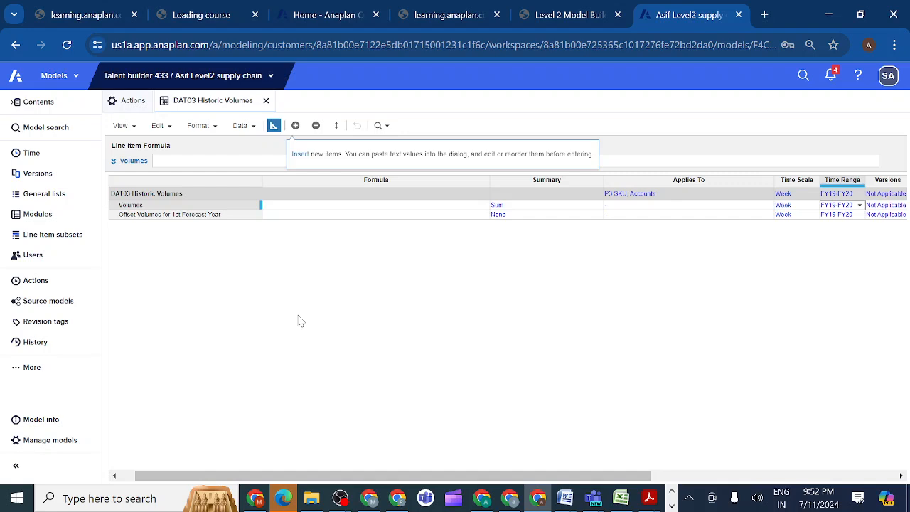
# In the DAT03 Historic Volumes grid, open the formula editor for Offset Volumes for 1st Forecast Year and begin the formula with IF.
pyautogui.click(273, 126)
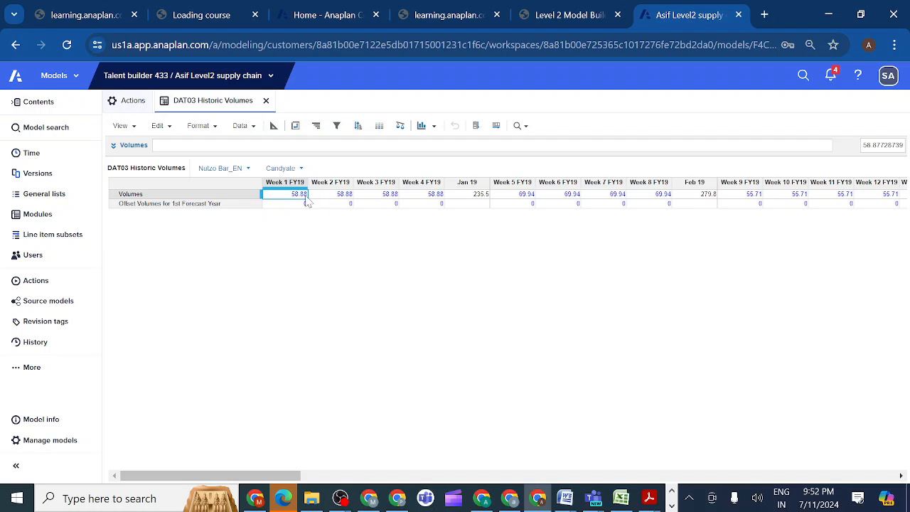
pyautogui.click(250, 196)
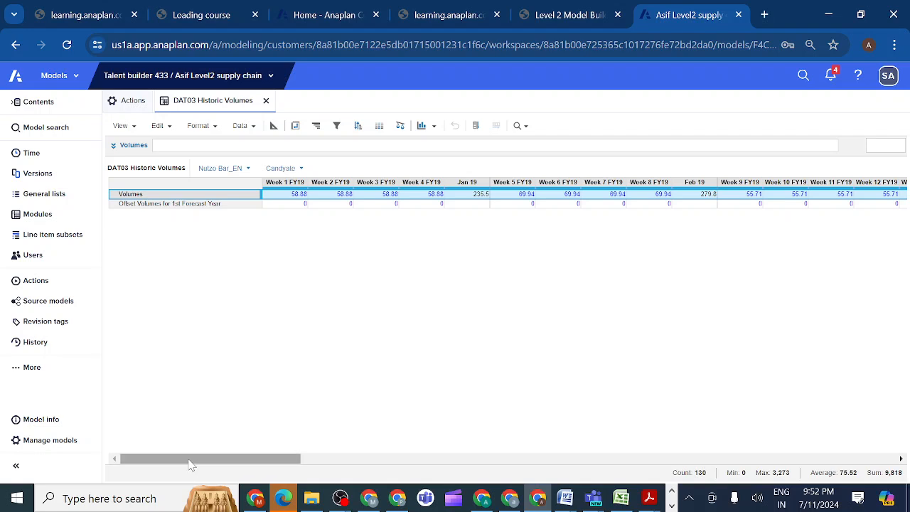
pyautogui.moveTo(189, 464); pyautogui.dragTo(449, 430)
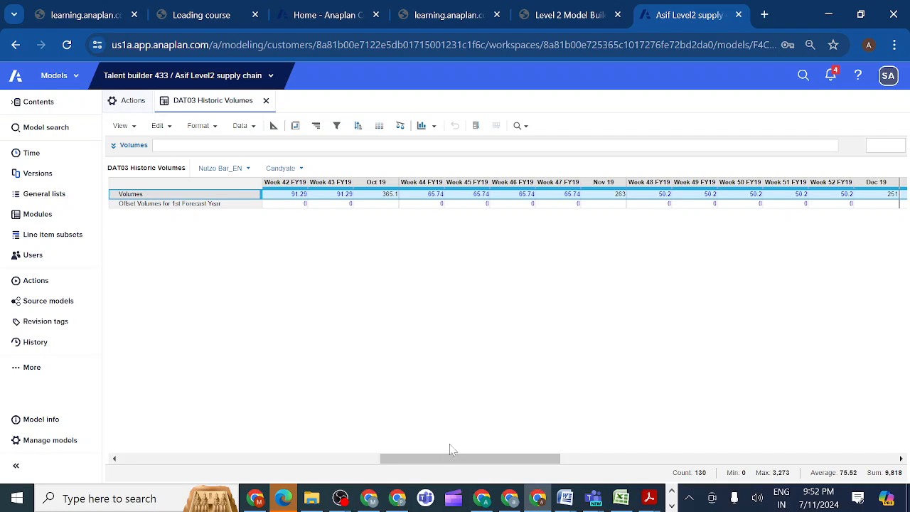
pyautogui.moveTo(440, 462); pyautogui.dragTo(466, 451)
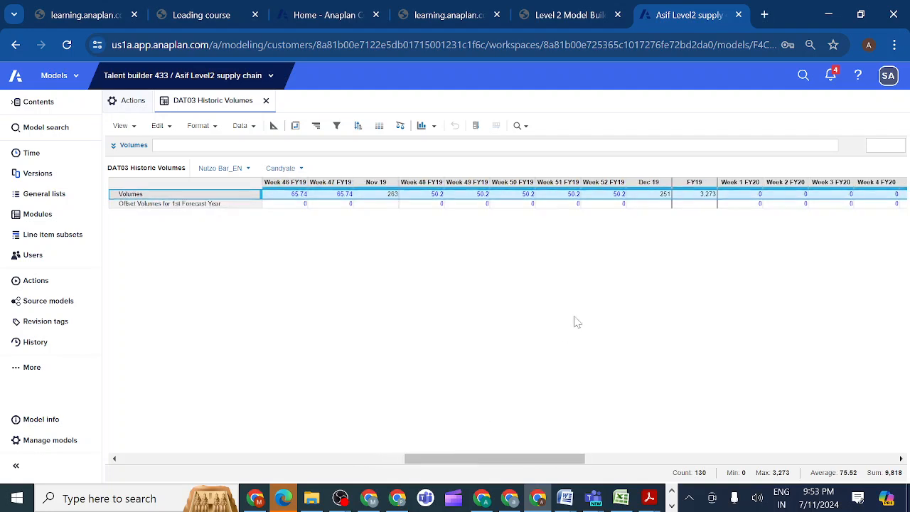
pyautogui.click(740, 204)
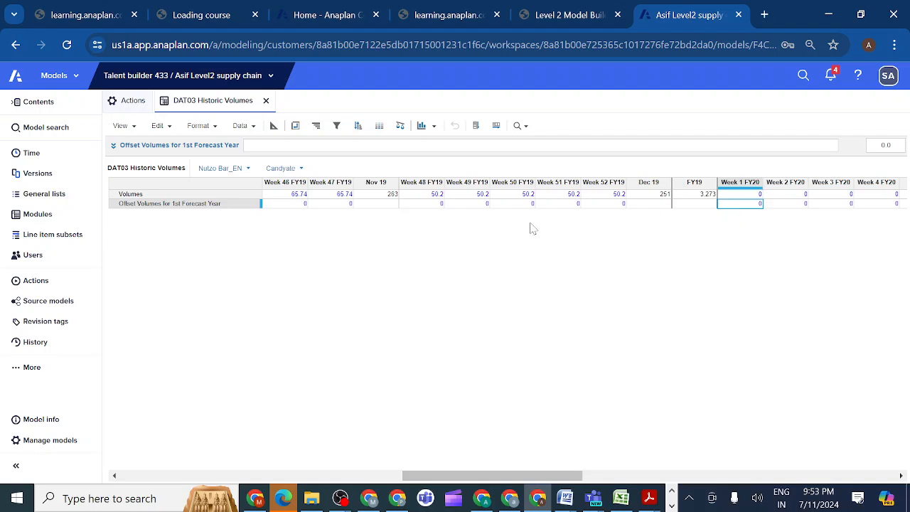
pyautogui.click(221, 204)
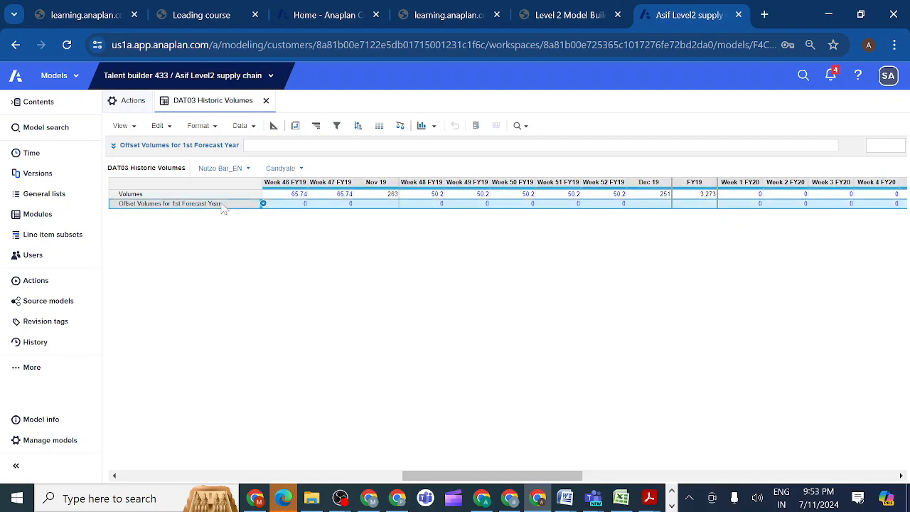
pyautogui.click(113, 146)
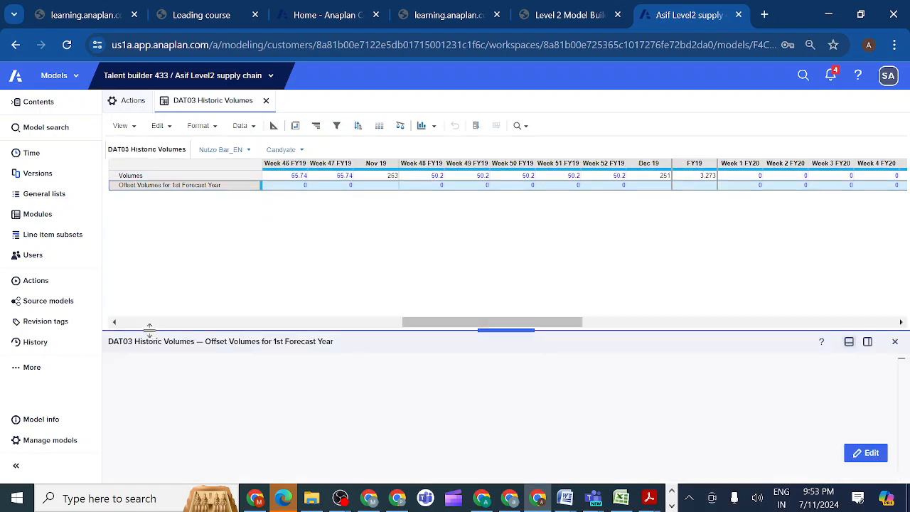
pyautogui.click(163, 373)
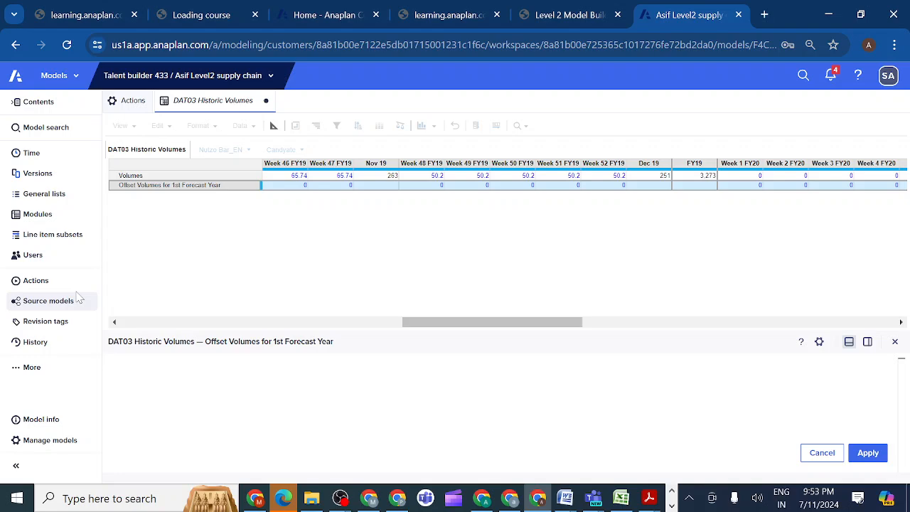
pyautogui.write('IF')
pyautogui.press('Return')
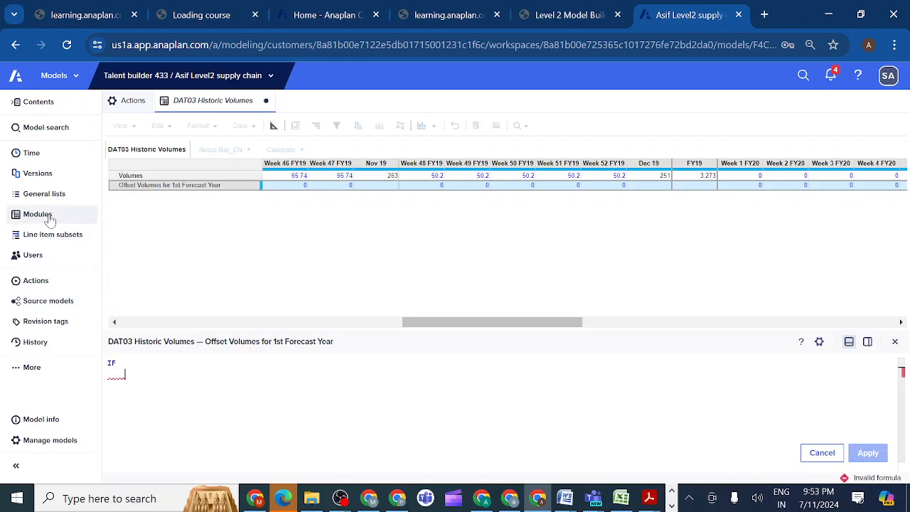
# Open the SYS01 Time Settings By Week module and reference its 1st Forecast Year? line item as the IF condition.
pyautogui.click(54, 217)
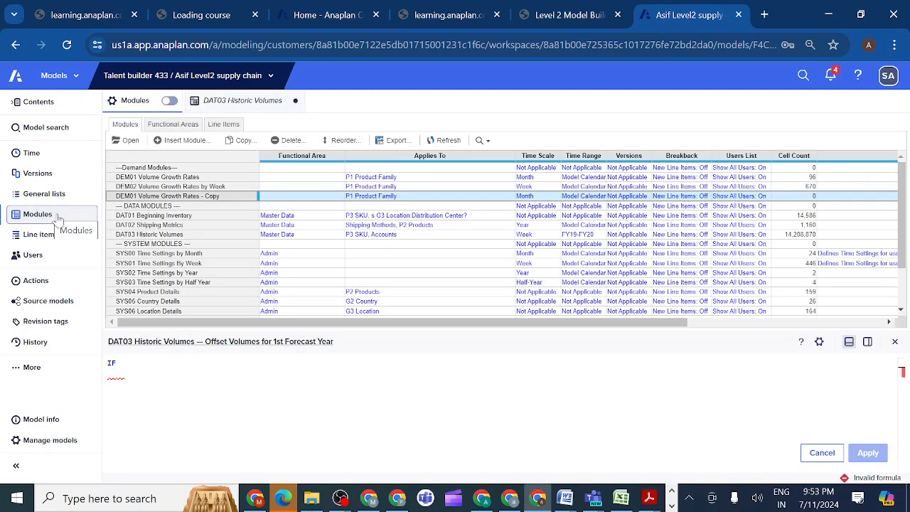
pyautogui.click(153, 264)
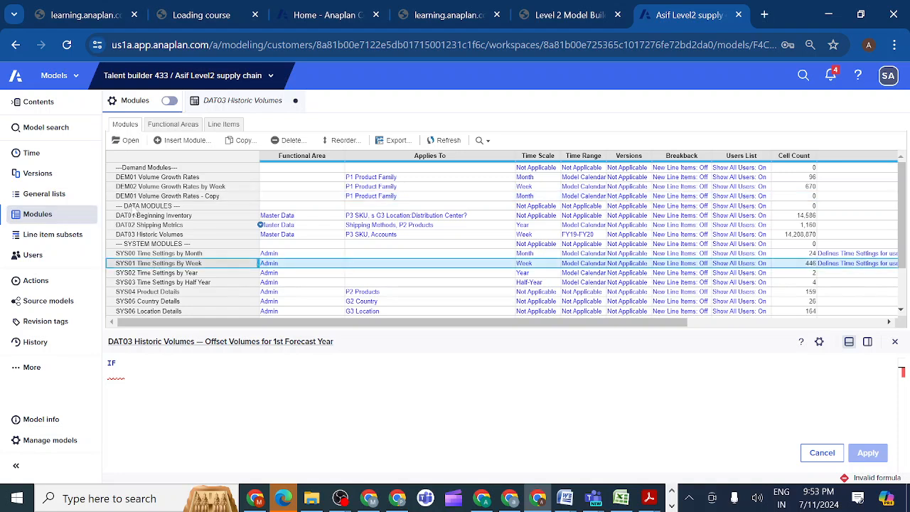
pyautogui.click(131, 141)
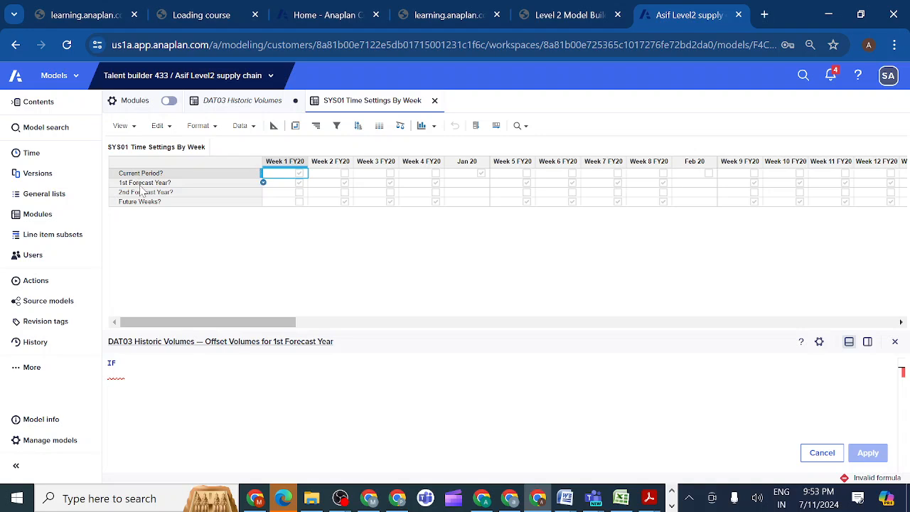
pyautogui.click(150, 186)
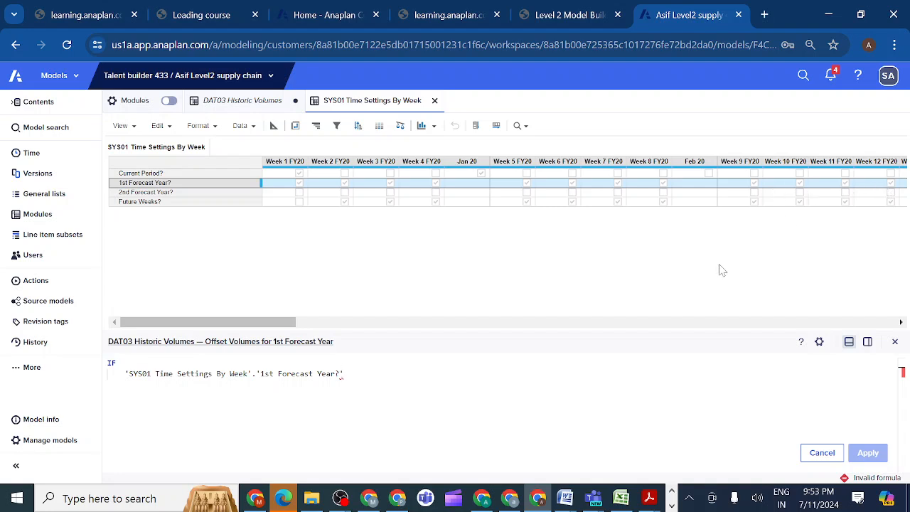
# Add a THEN clause with OFFSET(Volumes,-52,0), referencing the Volumes line item of DAT03 Historic Volumes.
pyautogui.write('THEN')
pyautogui.press('Return')
pyautogui.write('OFF')
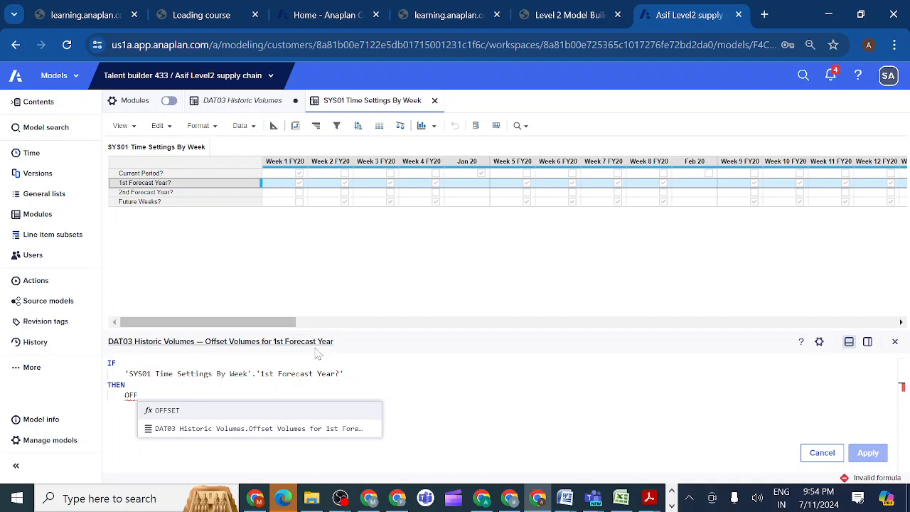
pyautogui.click(168, 413)
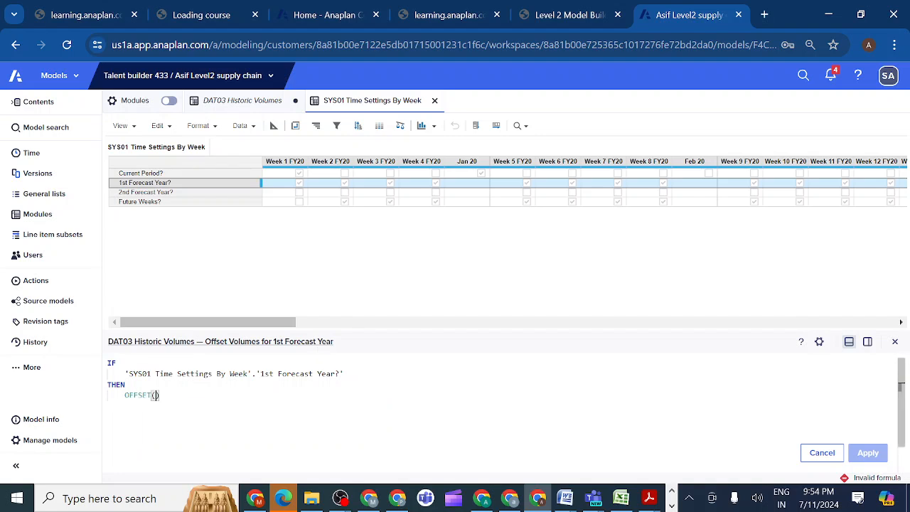
pyautogui.click(232, 104)
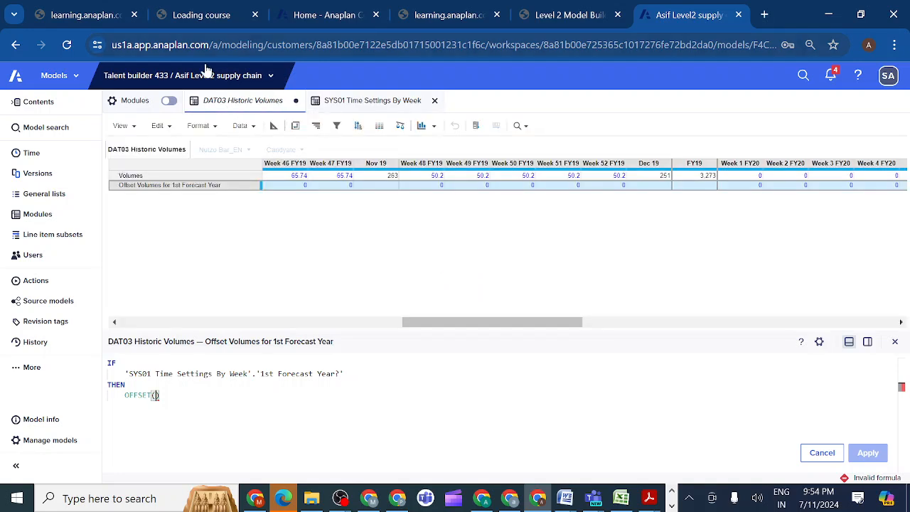
pyautogui.click(162, 175)
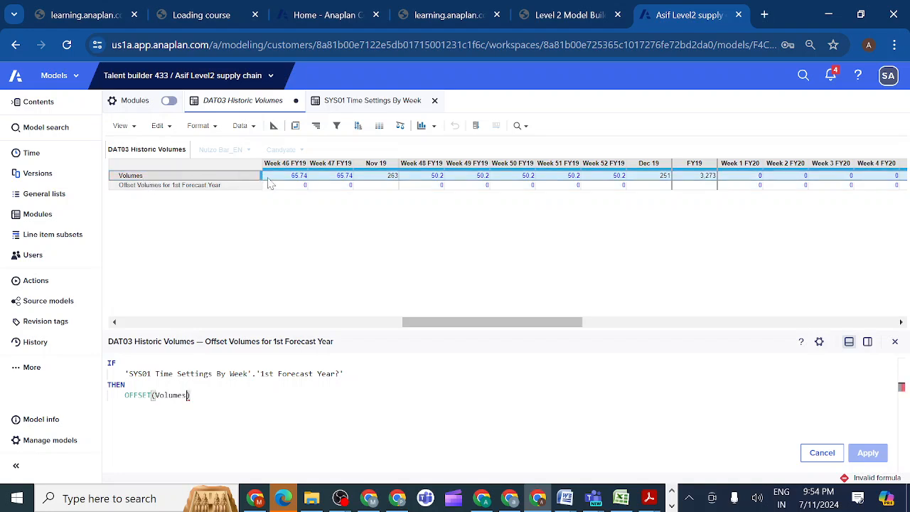
pyautogui.write(',')
pyautogui.write('-52')
pyautogui.write(',0')
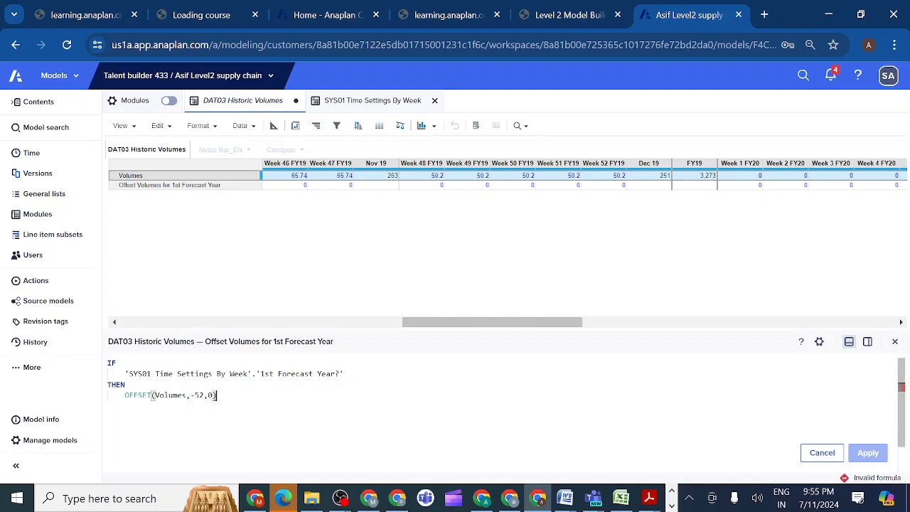
# Complete the formula with ELSE 0 and apply it to the Offset Volumes for 1st Forecast Year line item.
pyautogui.write('ELSE')
pyautogui.press('Return')
pyautogui.write('0')
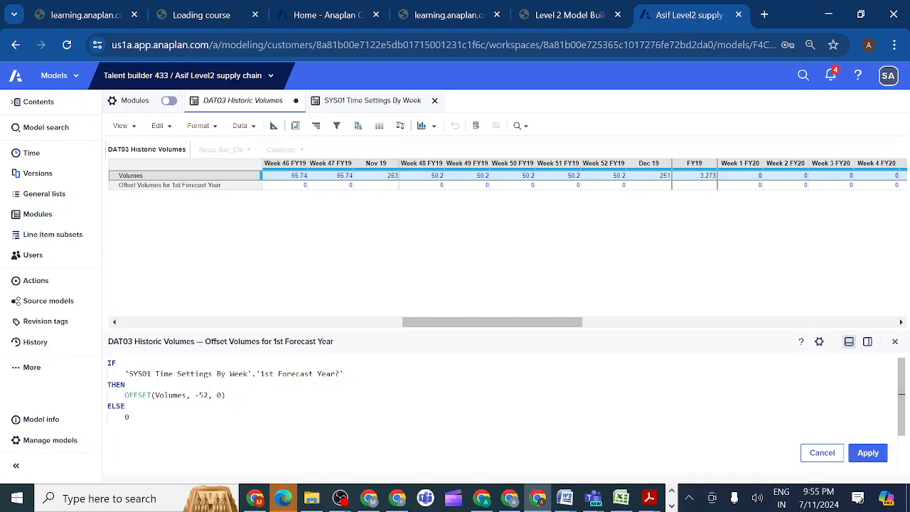
pyautogui.click(868, 455)
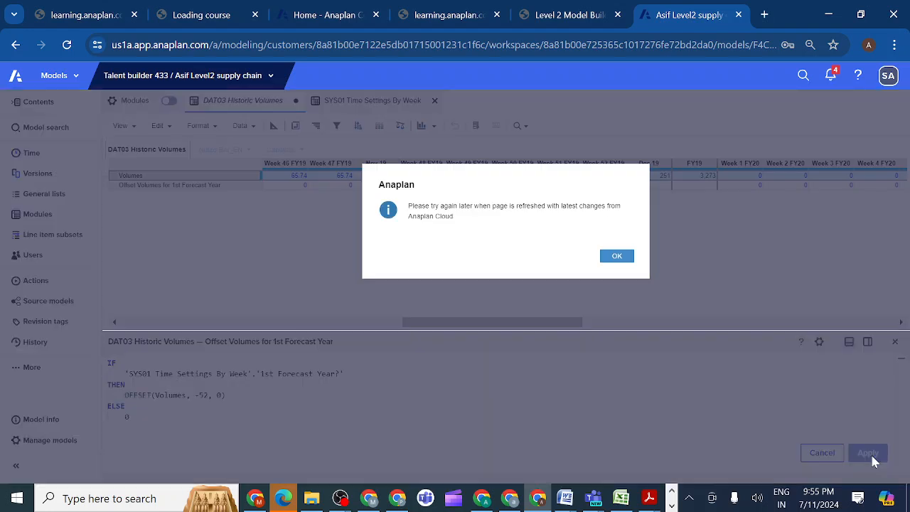
pyautogui.click(615, 257)
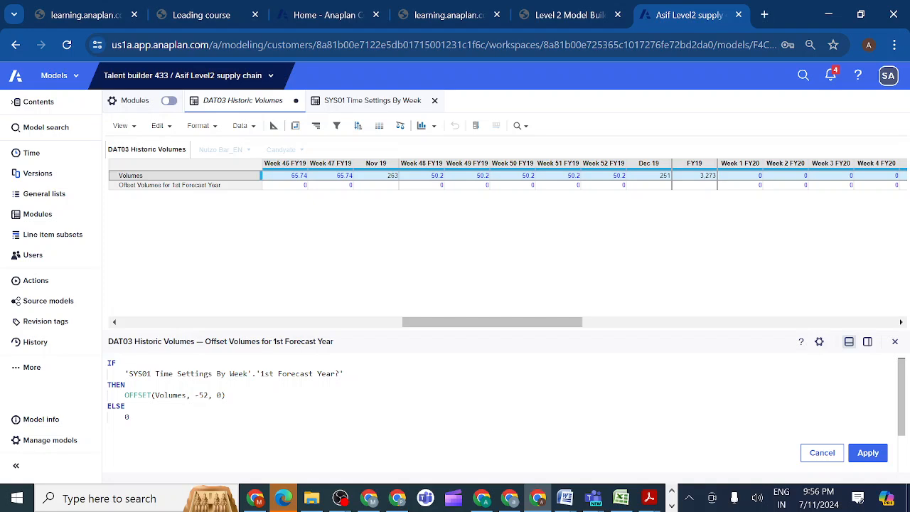
pyautogui.click(869, 455)
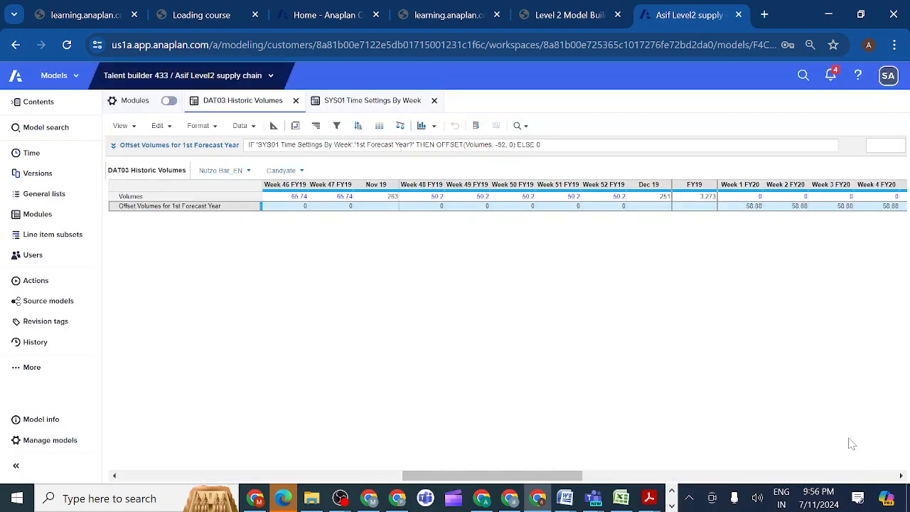
# Compare the offset volumes in the FY20 weeks with the historic Volumes in the matching FY19 weeks.
pyautogui.click(736, 211)
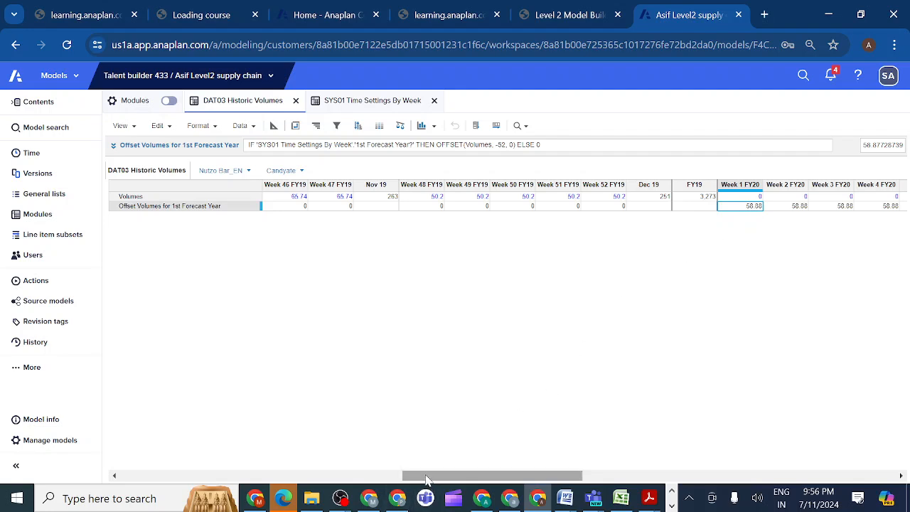
pyautogui.moveTo(426, 476); pyautogui.dragTo(27, 482)
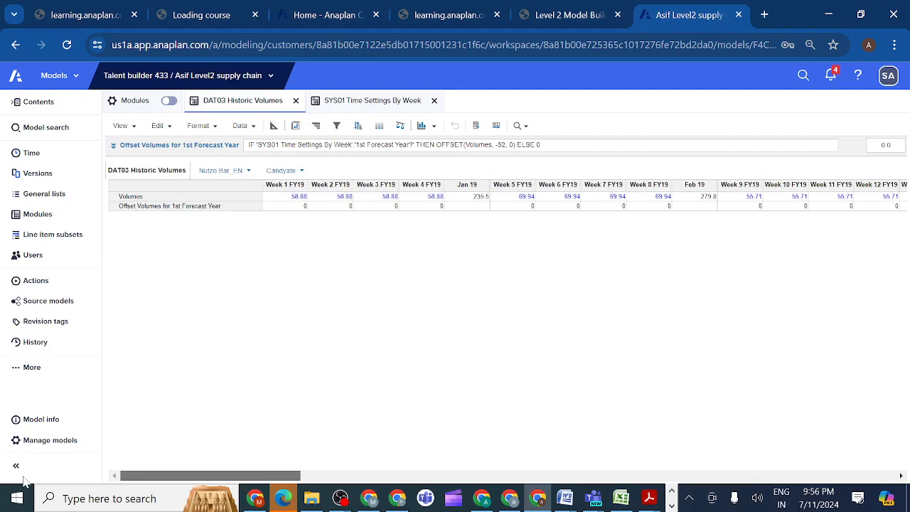
pyautogui.click(290, 209)
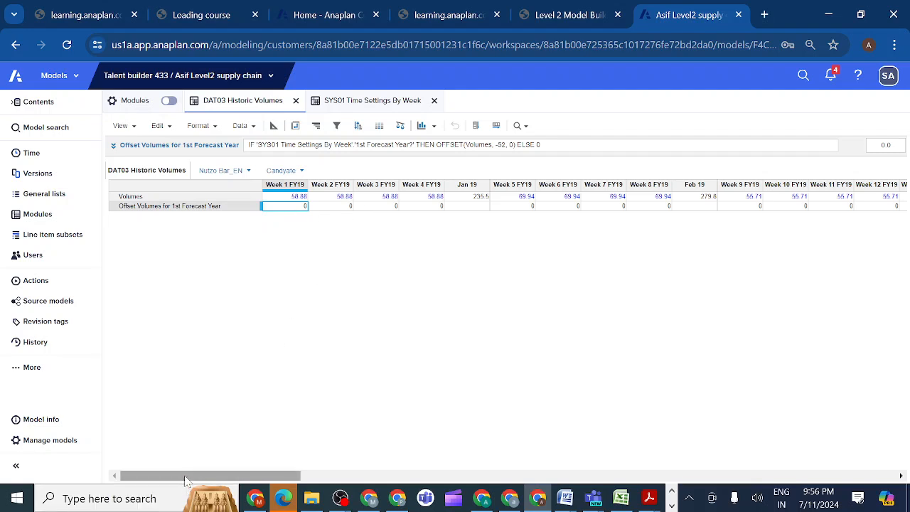
pyautogui.moveTo(185, 474); pyautogui.dragTo(478, 459)
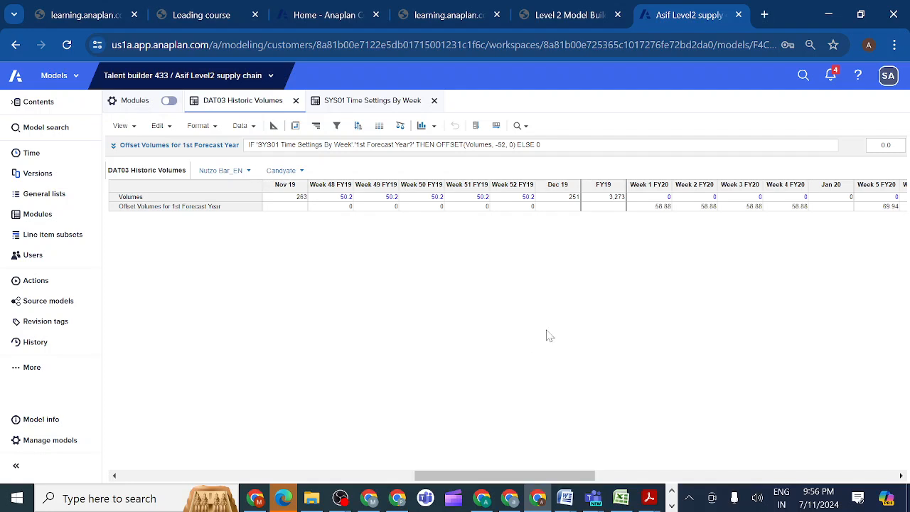
# Review the Offset Volumes for 1st Forecast Year row across the FY20 weeks and back to late FY19.
pyautogui.click(223, 207)
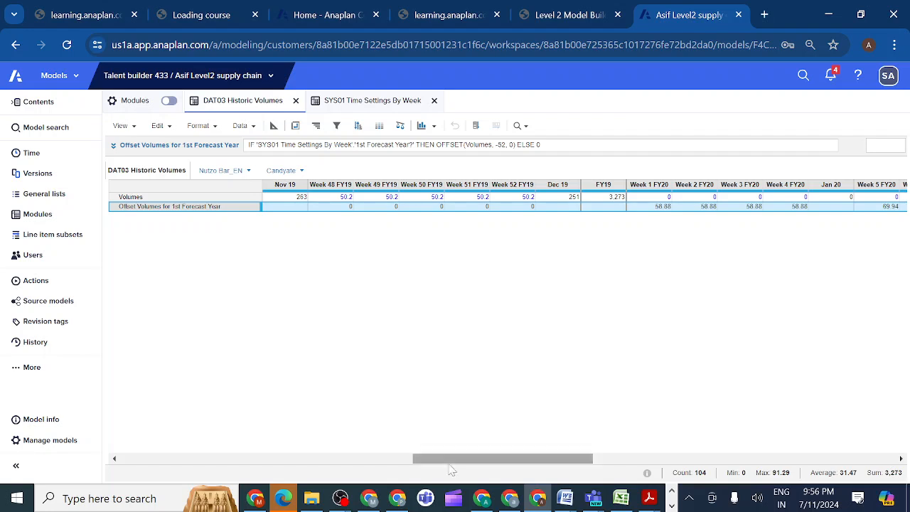
pyautogui.moveTo(459, 460); pyautogui.dragTo(612, 452)
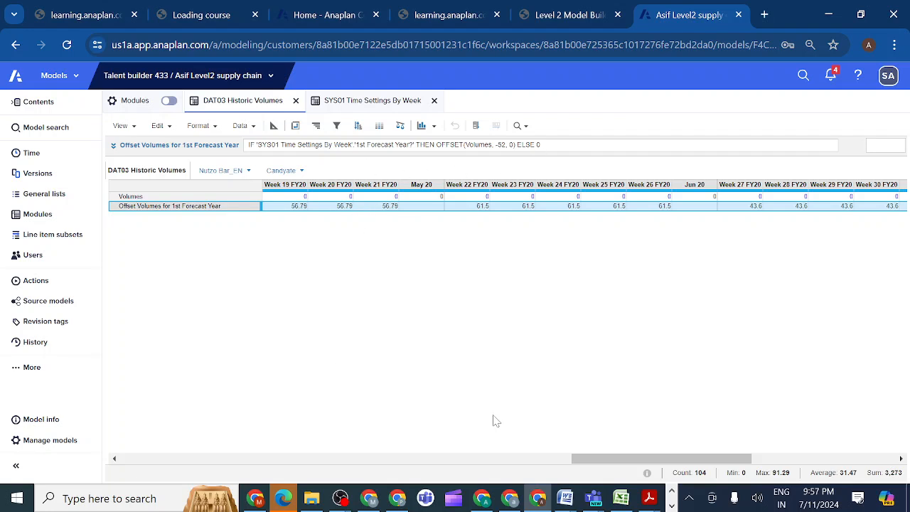
pyautogui.moveTo(585, 464); pyautogui.dragTo(399, 470)
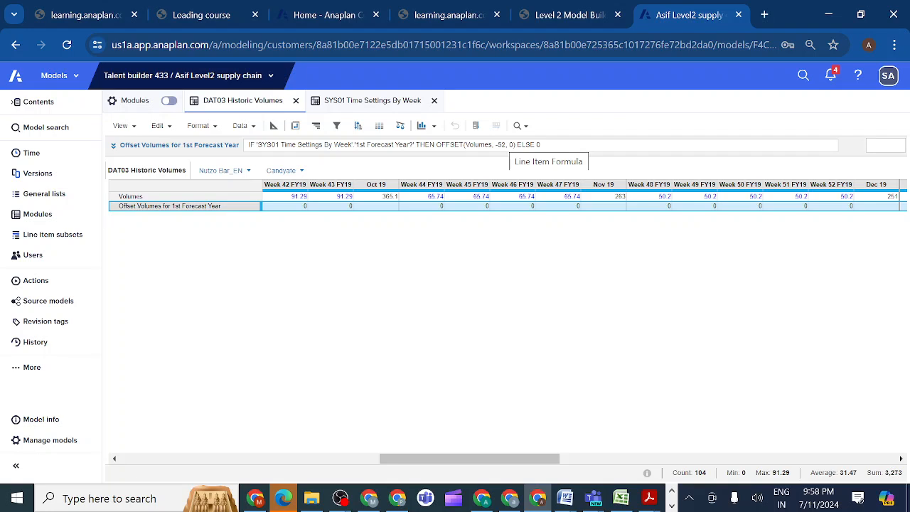
# Set the OFFSET value in the Offset Volumes for 1st Forecast Year formula to -53 and inspect Week 1 FY20.
pyautogui.click(505, 145)
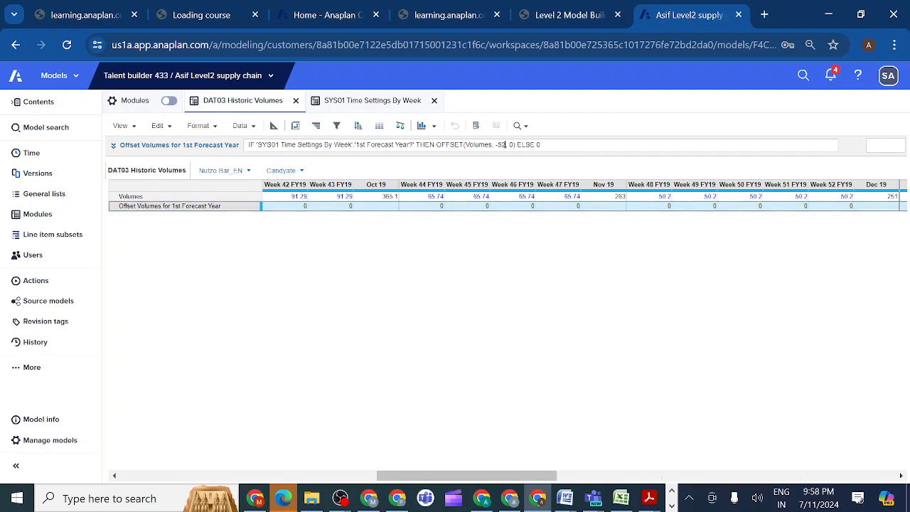
pyautogui.press('BackSpace')
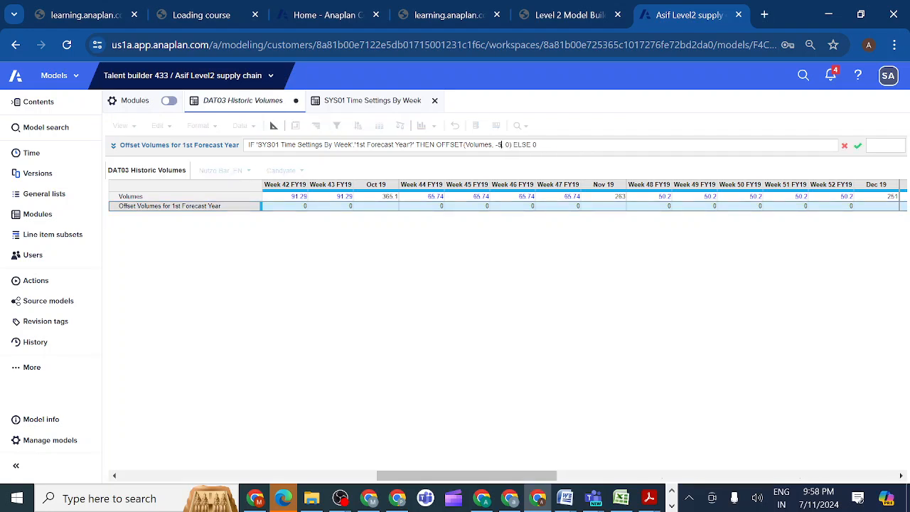
pyautogui.write('3')
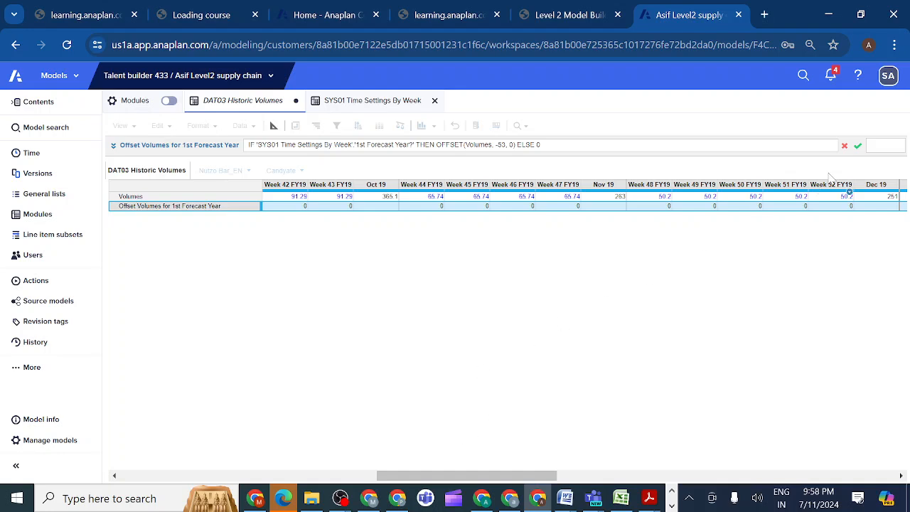
pyautogui.click(857, 146)
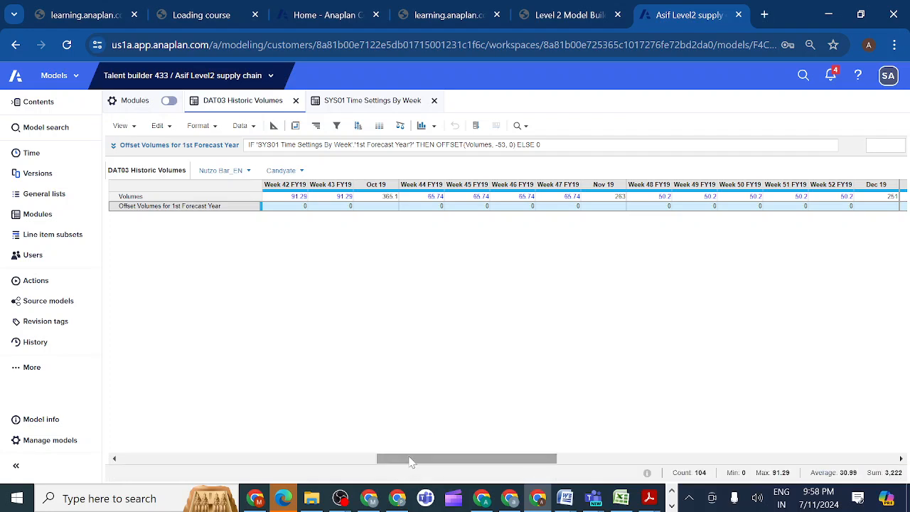
pyautogui.moveTo(400, 460); pyautogui.dragTo(470, 453)
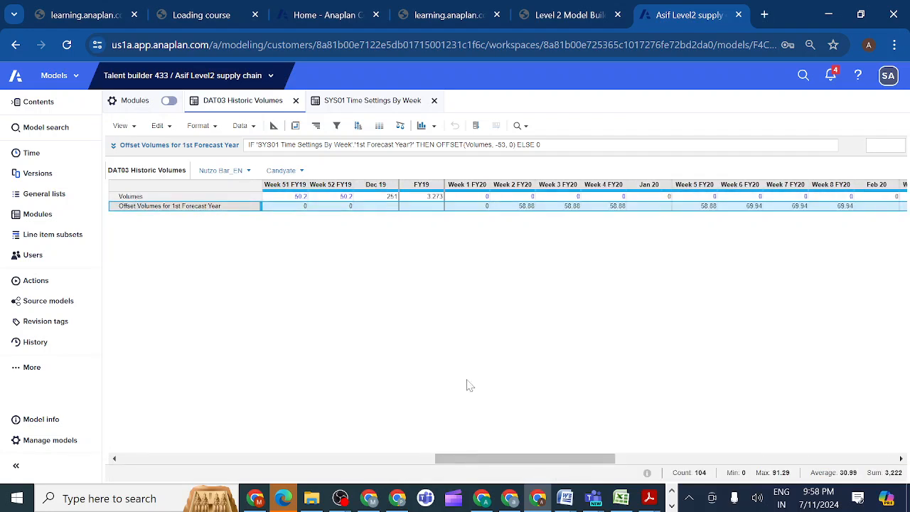
pyautogui.click(475, 207)
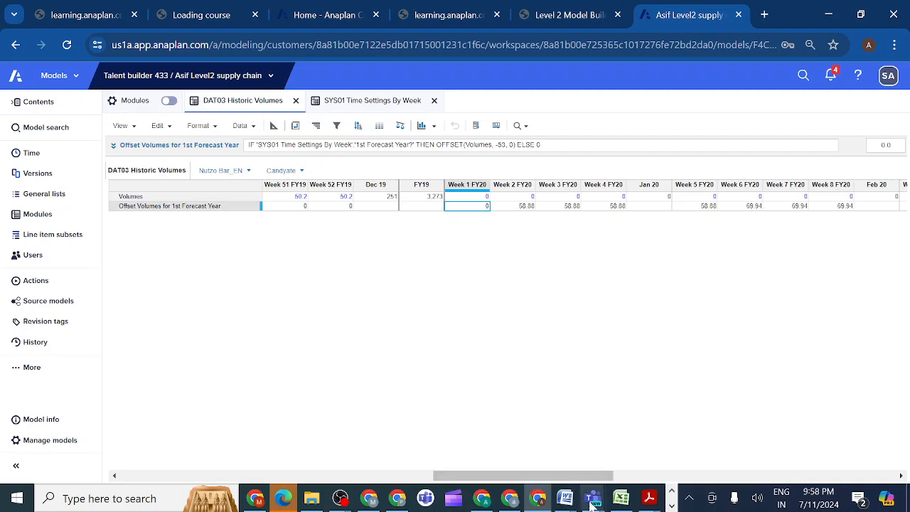
# Switch to Microsoft Teams and join the Anaplan evening class meeting from its chat.
pyautogui.moveTo(594, 501)
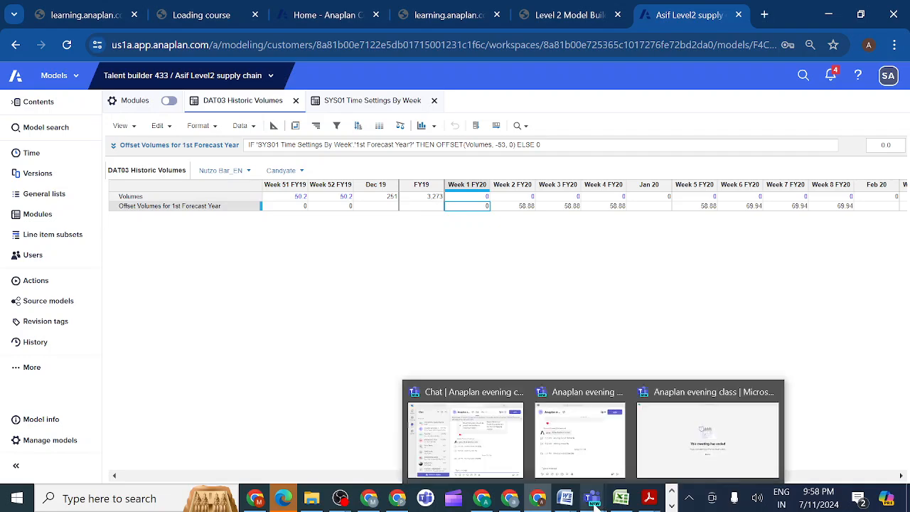
pyautogui.click(502, 455)
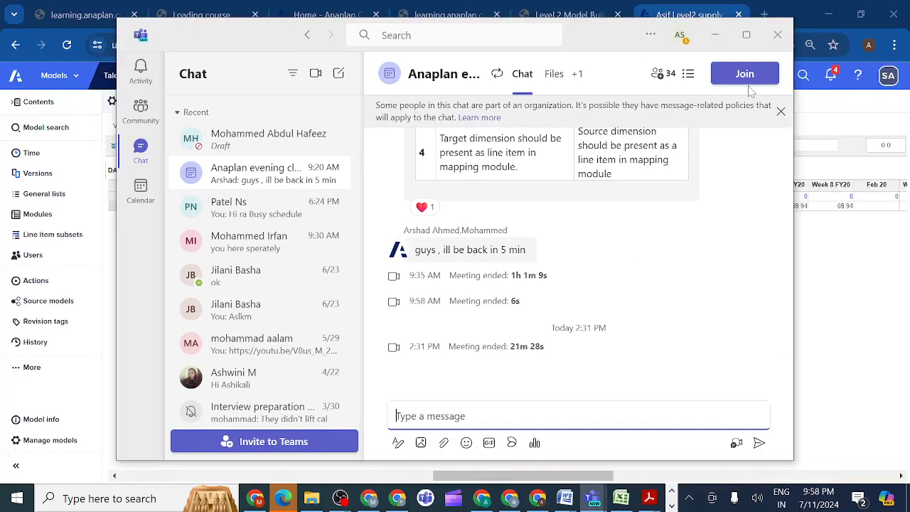
pyautogui.click(744, 75)
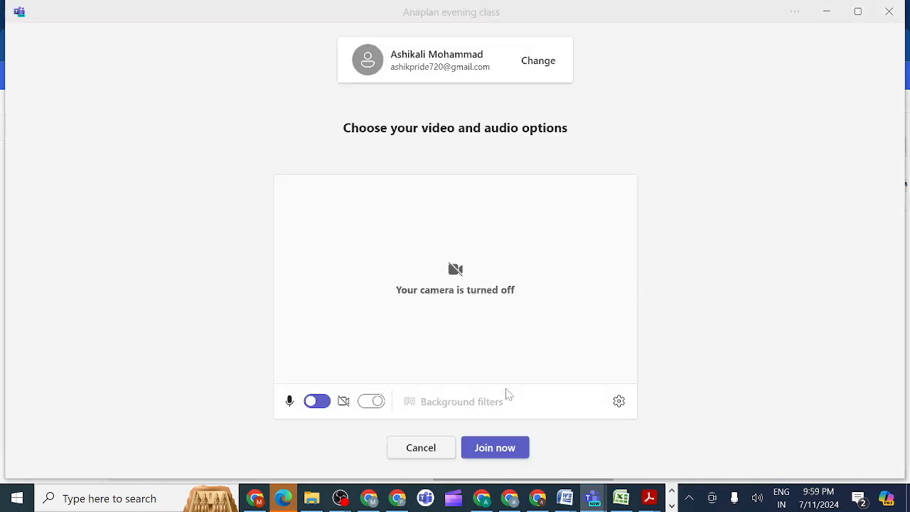
pyautogui.click(488, 447)
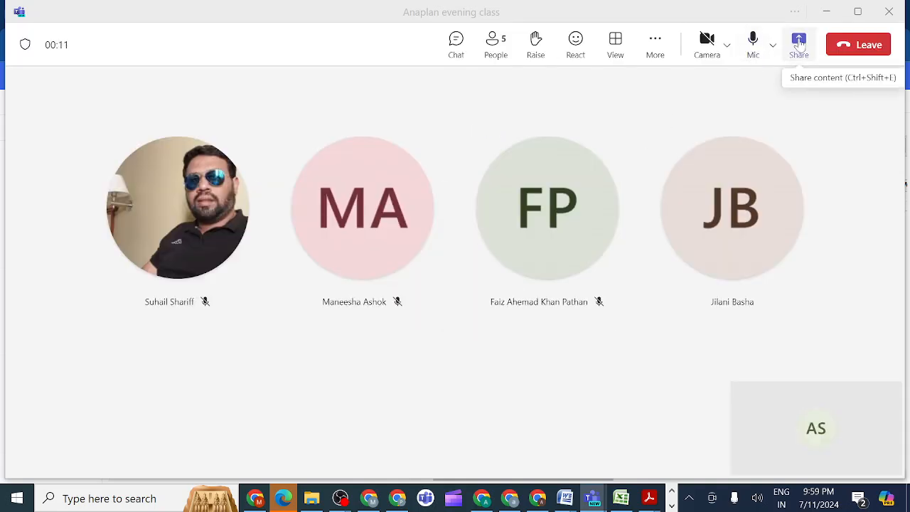
# Share the entire screen with sound included in the meeting and return to the DAT03 Historic Volumes module in Anaplan.
pyautogui.click(799, 43)
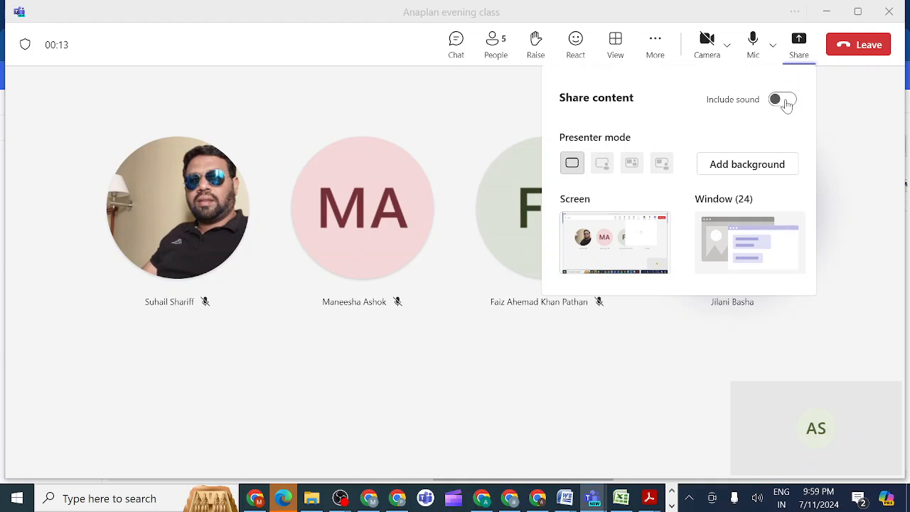
pyautogui.click(783, 101)
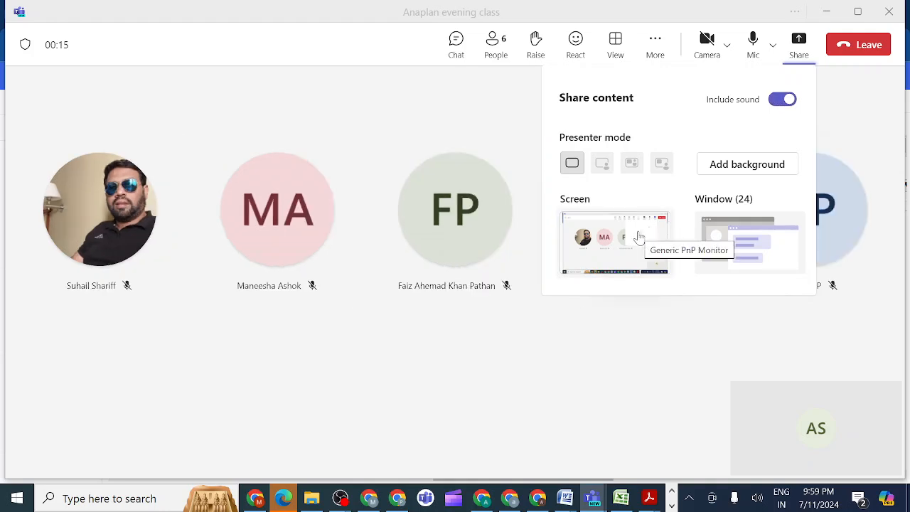
pyautogui.click(639, 238)
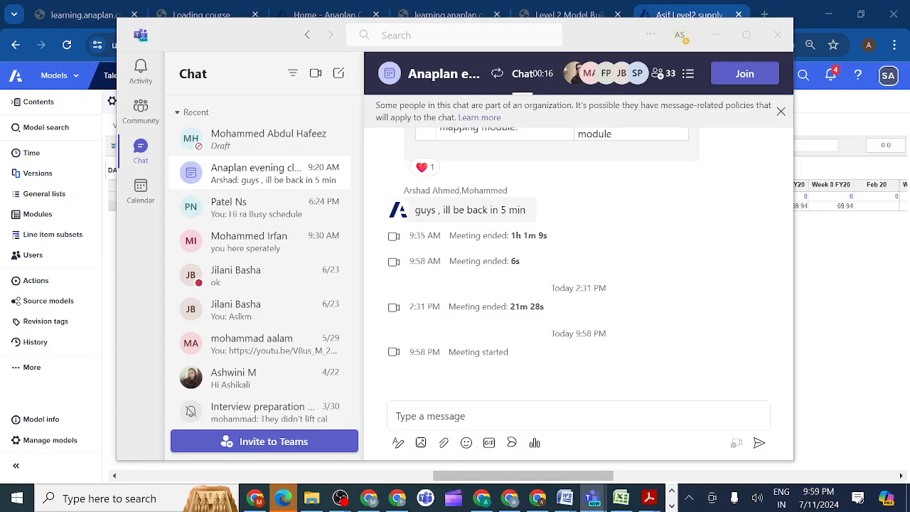
pyautogui.moveTo(538, 497)
pyautogui.click(544, 451)
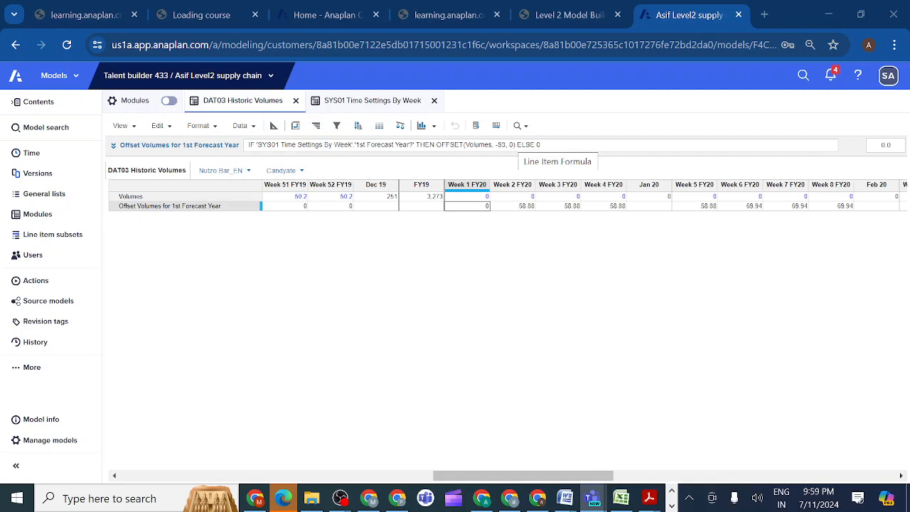
# Set the fill value of the OFFSET function in the Offset Volumes for 1st Forecast Year formula to 10.
pyautogui.click(511, 144)
pyautogui.press('BackSpace')
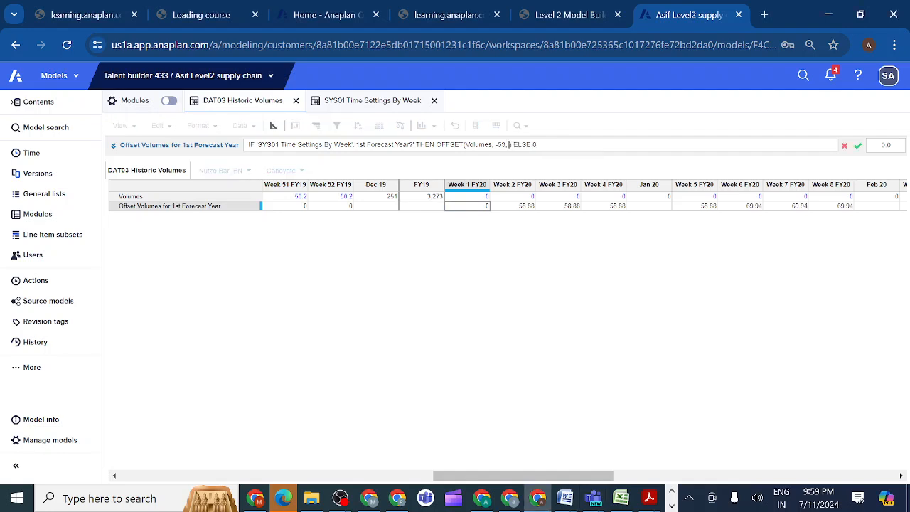
pyautogui.write('10')
pyautogui.click(857, 147)
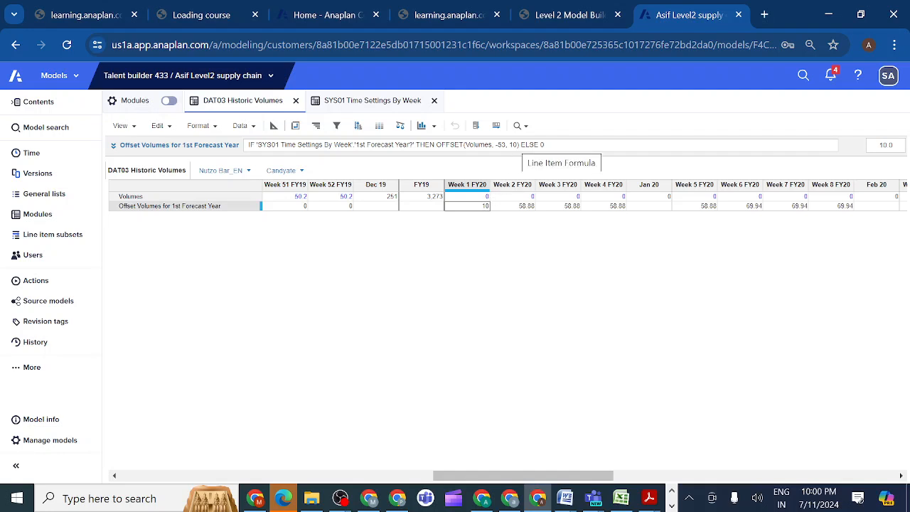
# Restore the OFFSET fill value to 0 and the offset value to -52 in the Offset Volumes for 1st Forecast Year formula.
pyautogui.click(518, 144)
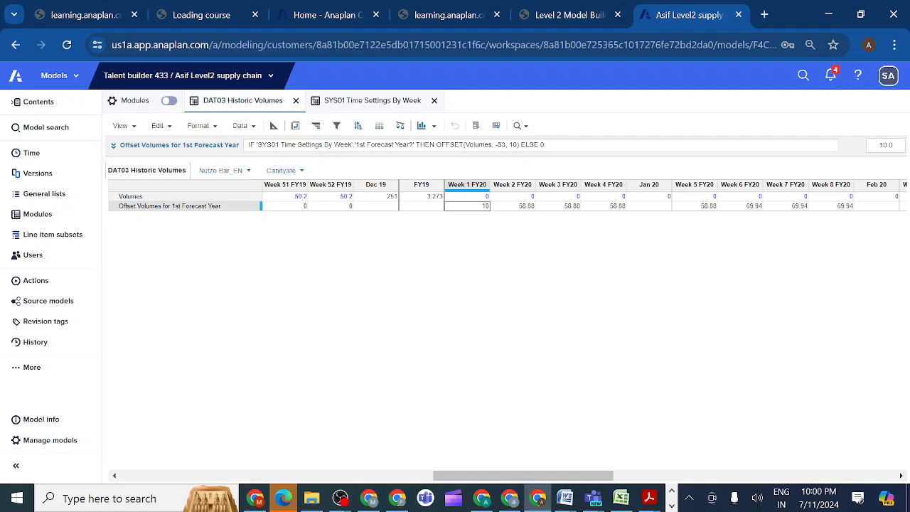
pyautogui.press('BackSpace')
pyautogui.press('BackSpace')
pyautogui.write('0')
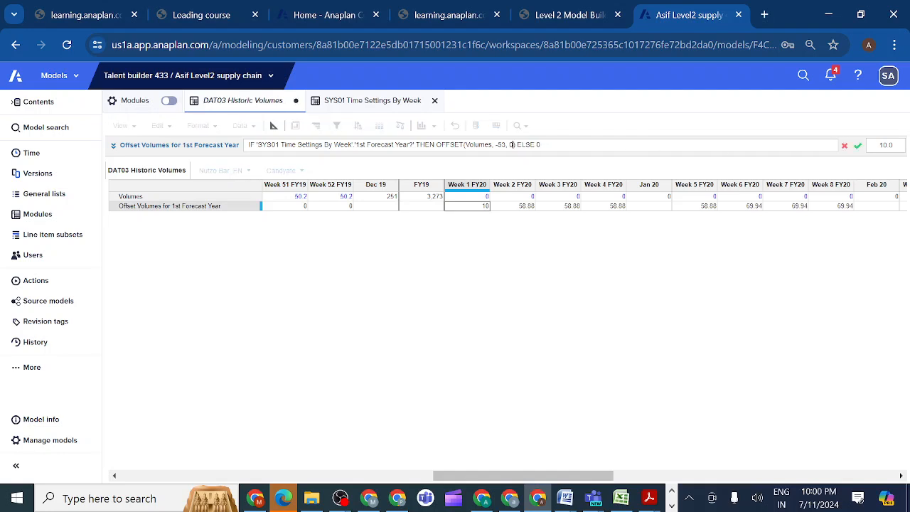
pyautogui.click(857, 146)
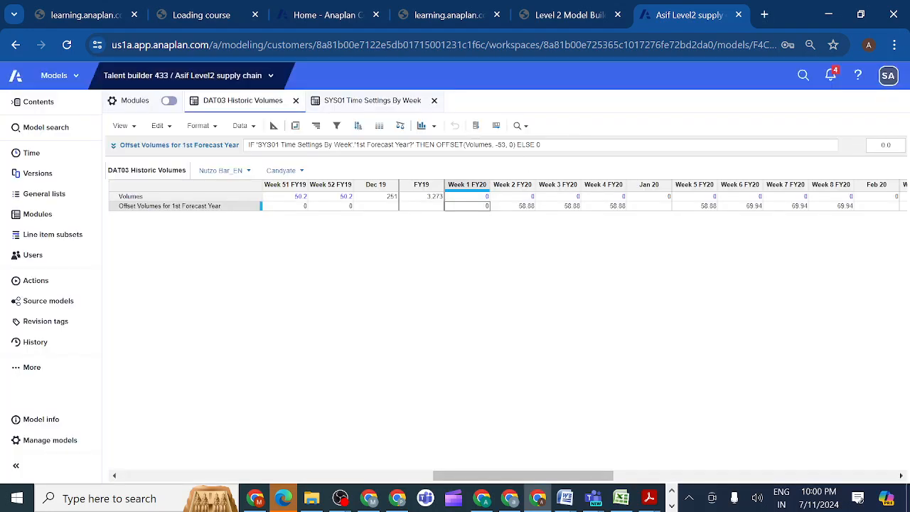
pyautogui.click(504, 144)
pyautogui.press('BackSpace')
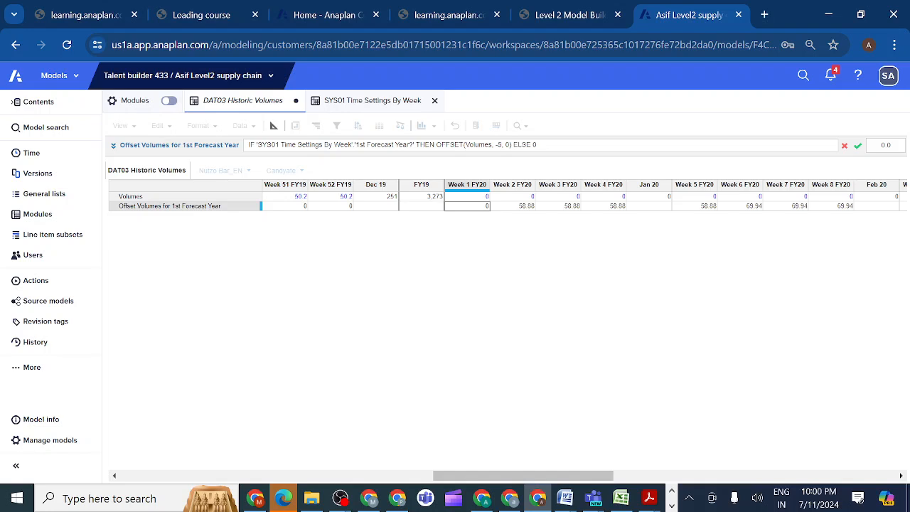
pyautogui.write('2')
pyautogui.click(858, 146)
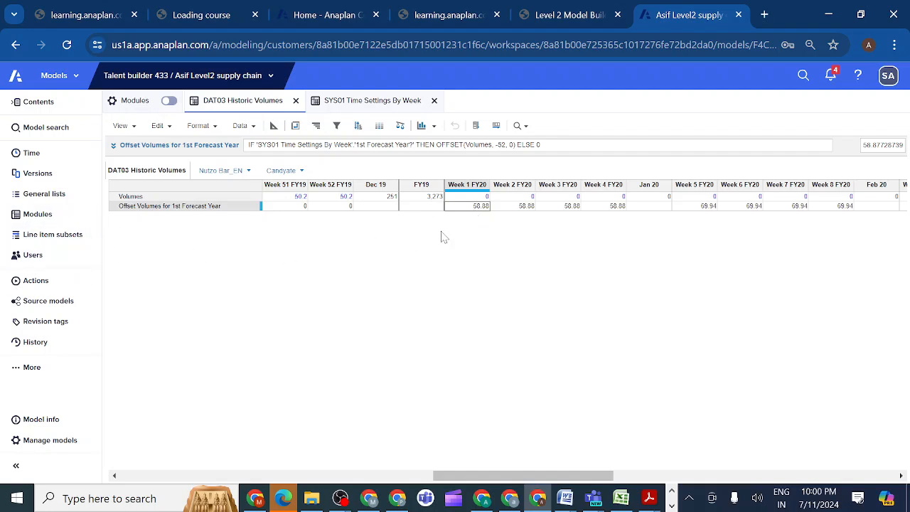
# Review the Volumes and Offset Volumes for 1st Forecast Year line items alongside the course's OFFSET syntax hint.
pyautogui.click(222, 210)
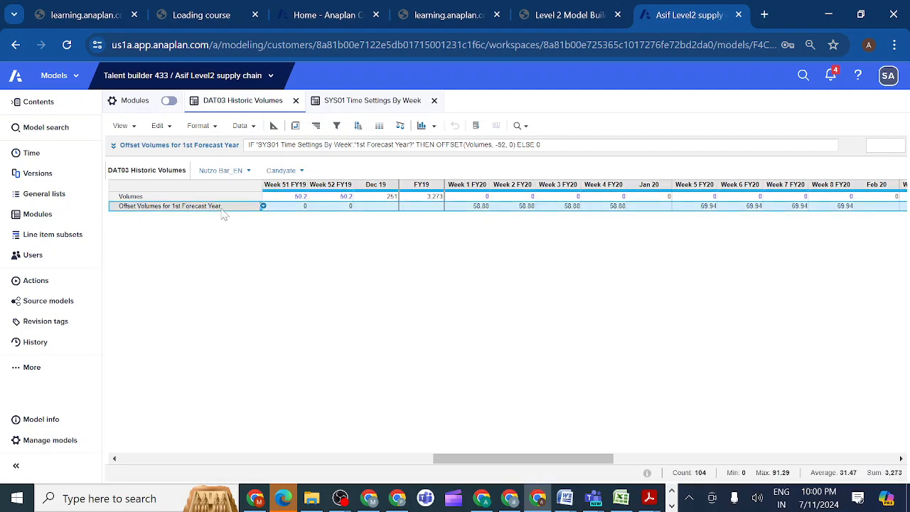
pyautogui.click(199, 197)
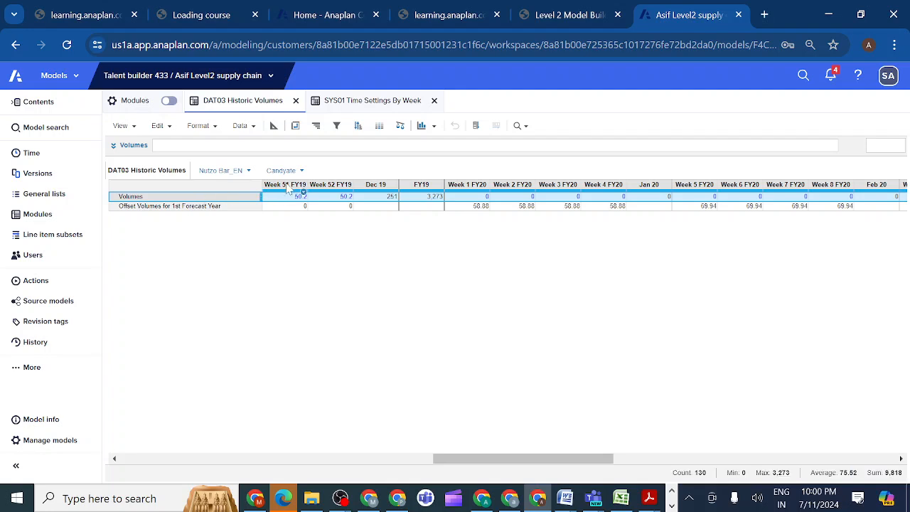
pyautogui.click(230, 207)
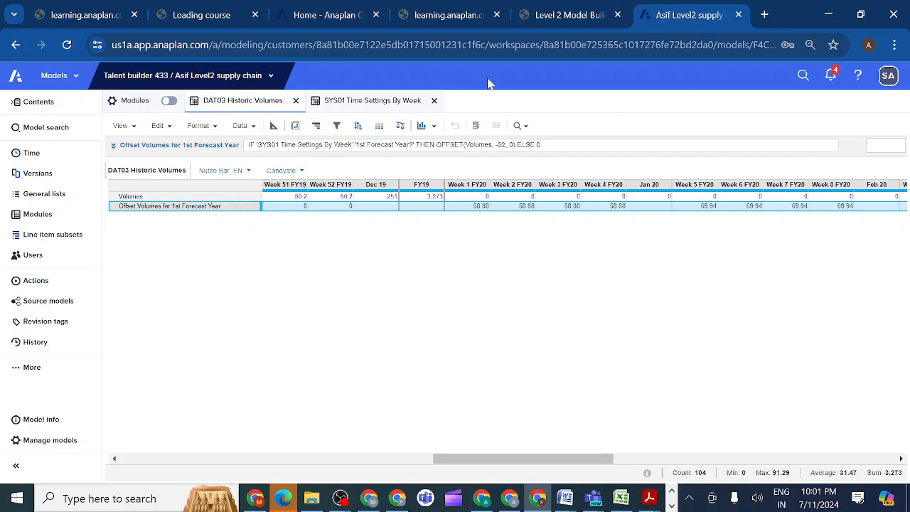
pyautogui.click(587, 16)
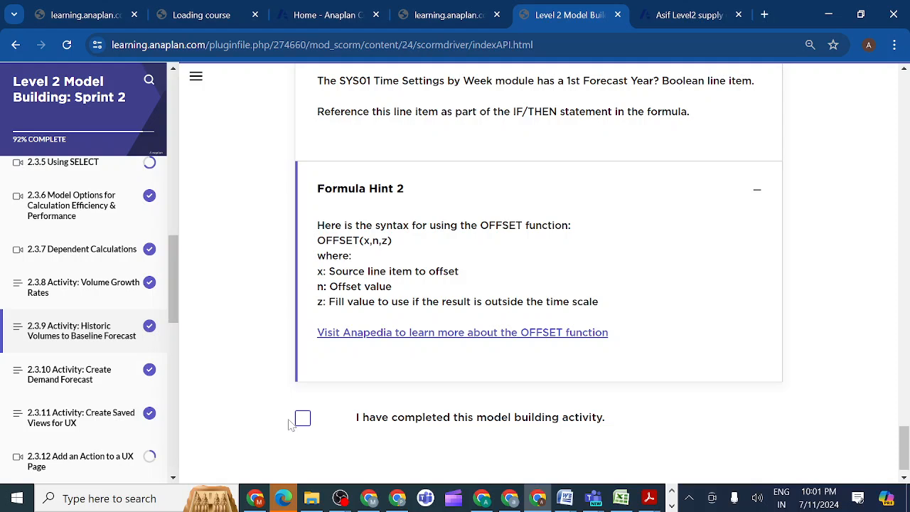
pyautogui.click(678, 21)
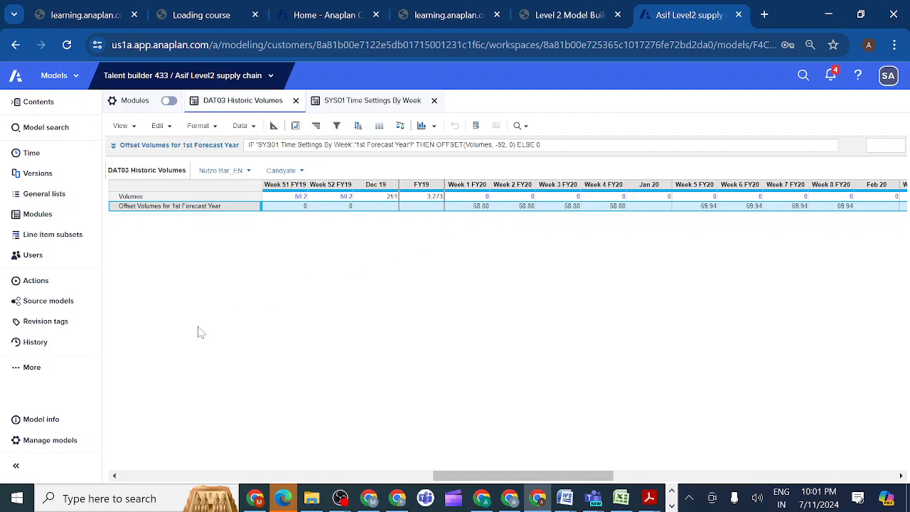
pyautogui.click(224, 207)
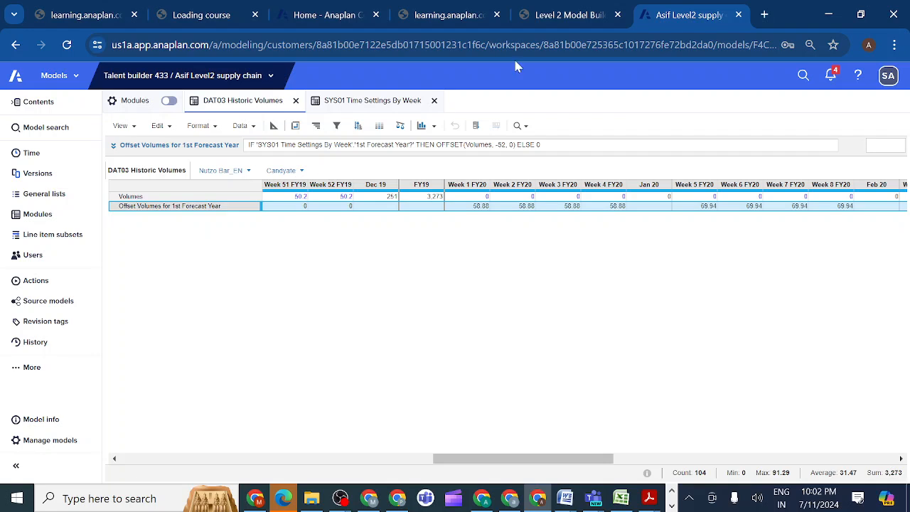
# Open course activity 2.3.10 Create Demand Forecast and select the module name DEM03 Demand Forecast in its instructions.
pyautogui.click(587, 23)
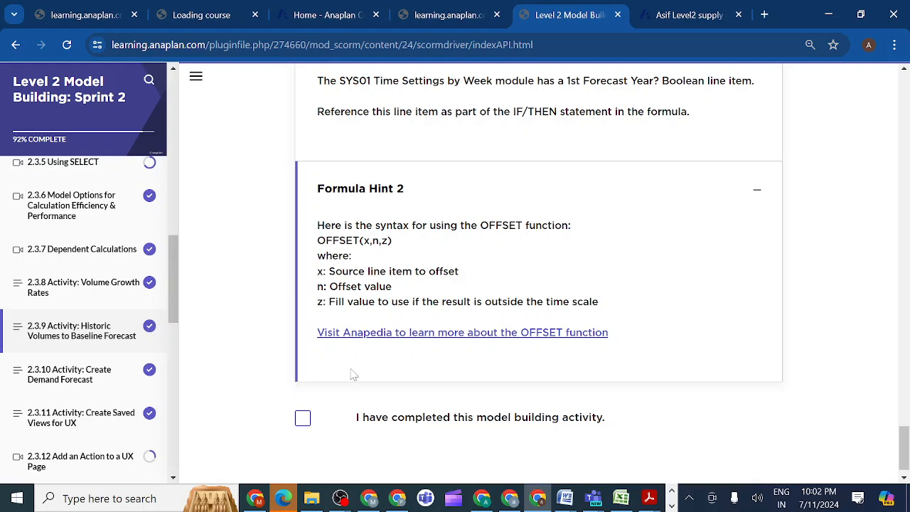
pyautogui.click(104, 378)
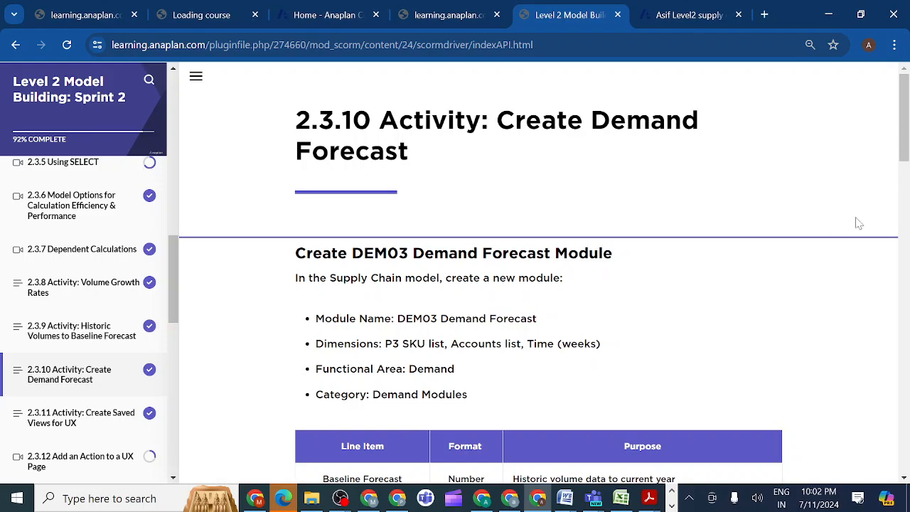
pyautogui.moveTo(907, 165); pyautogui.dragTo(904, 191)
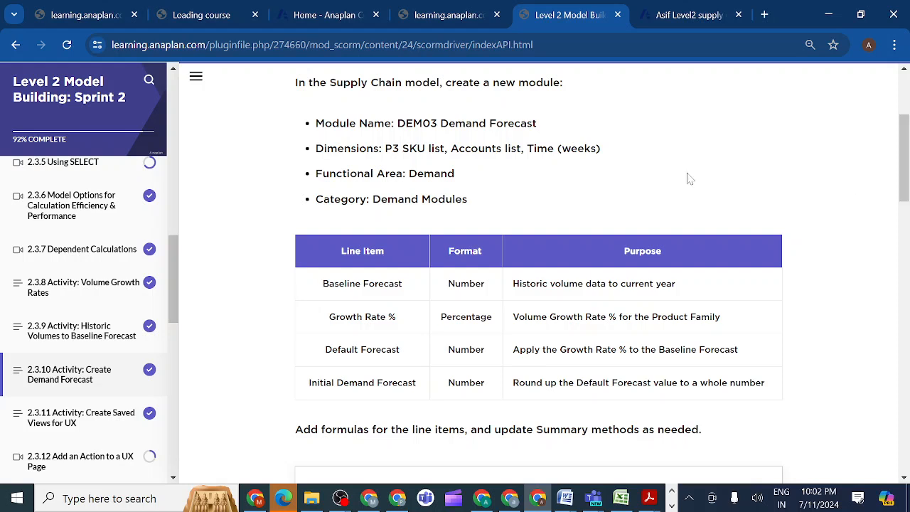
pyautogui.moveTo(544, 125); pyautogui.dragTo(397, 124)
pyautogui.hotkey('ctrl', 'c')
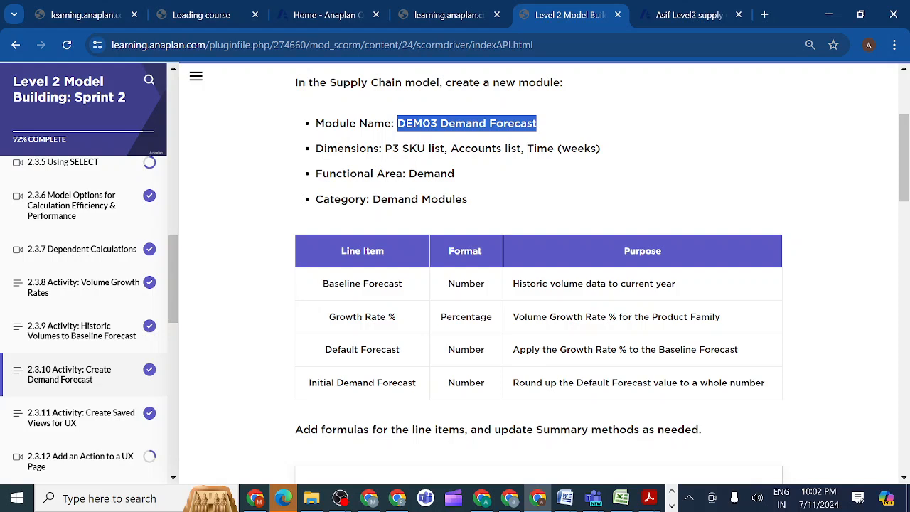
# In the Anaplan supply chain model, start a new module at the DATA MODULES divider and name it DEM03 Demand Forecast.
pyautogui.click(678, 16)
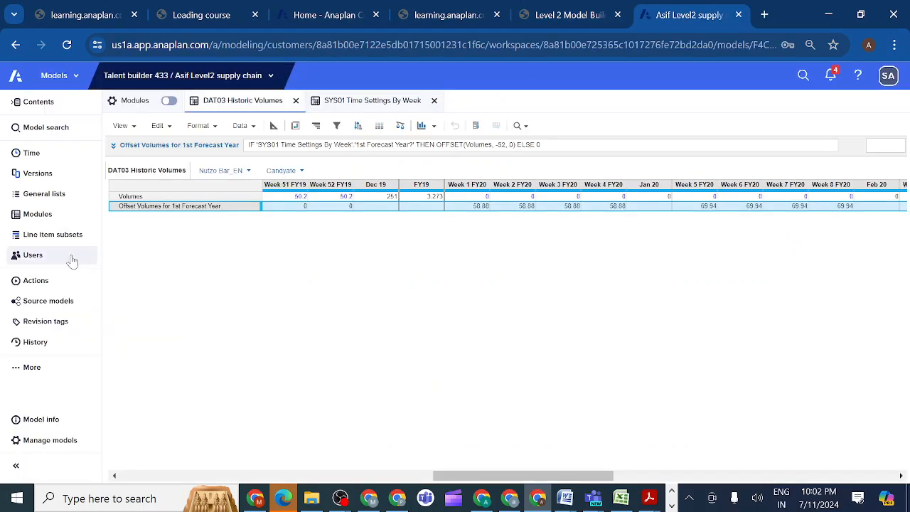
pyautogui.click(42, 214)
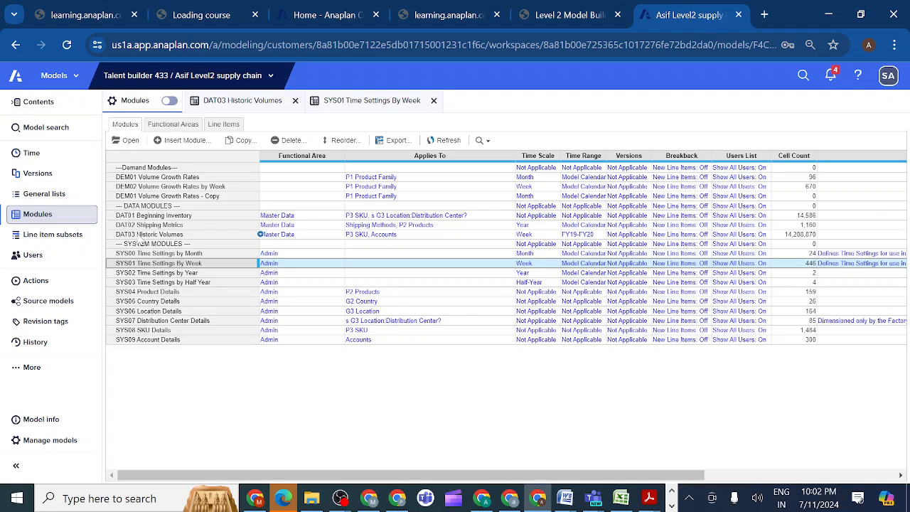
pyautogui.click(144, 207)
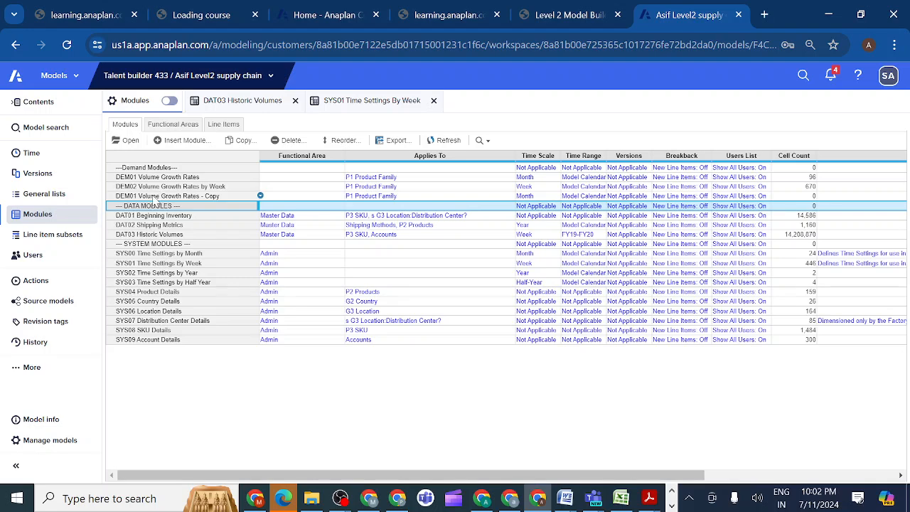
pyautogui.click(197, 145)
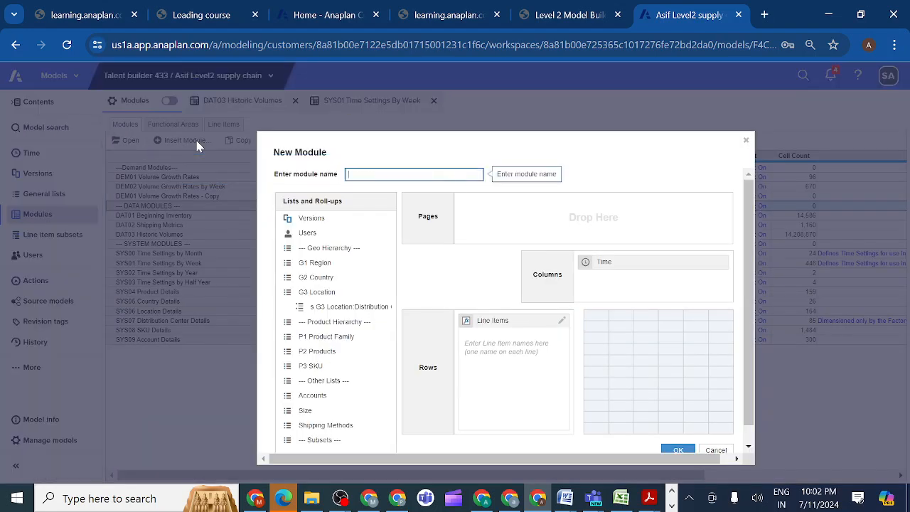
pyautogui.hotkey('ctrl', 'v')
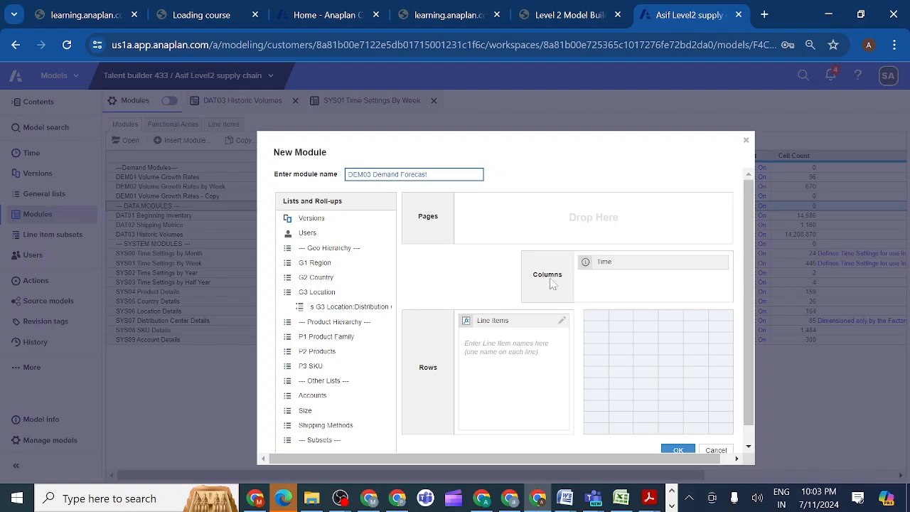
# Check the required dimensions in the course instructions and add the P3 SKU list to the new module's pages.
pyautogui.click(588, 23)
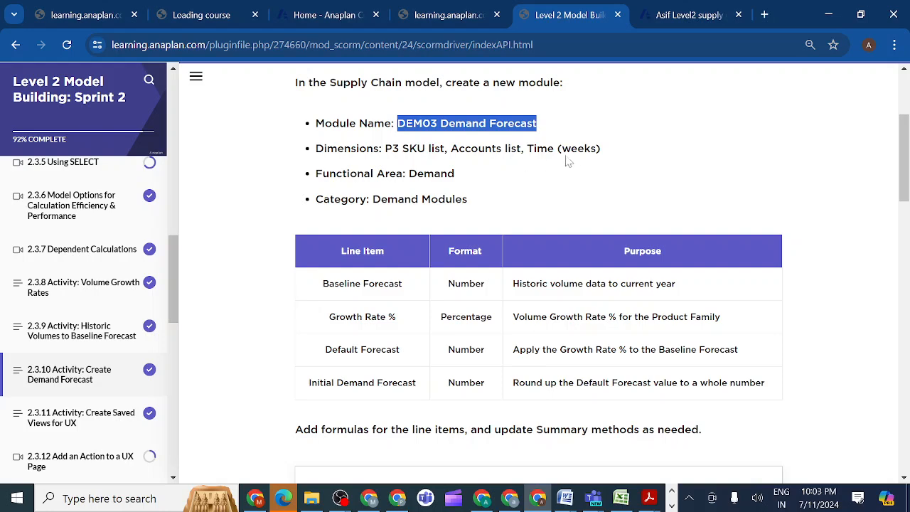
pyautogui.click(681, 14)
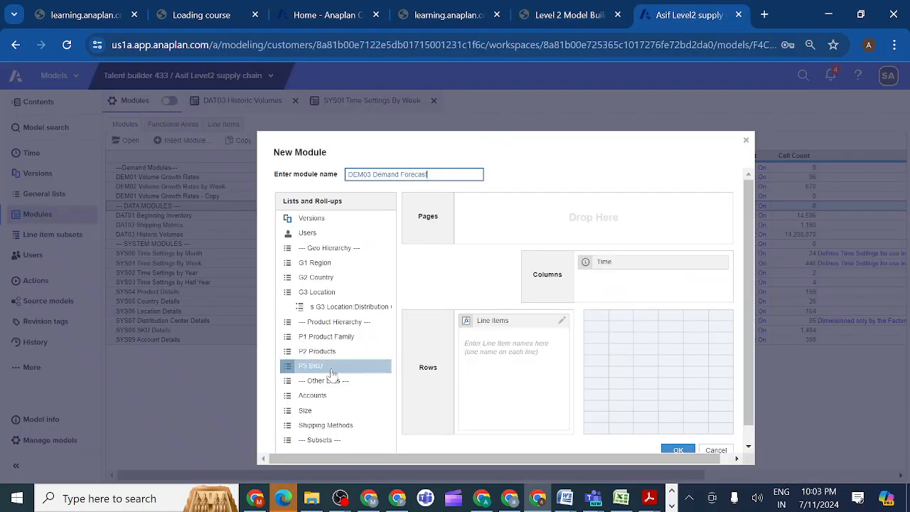
pyautogui.moveTo(329, 369); pyautogui.dragTo(536, 226)
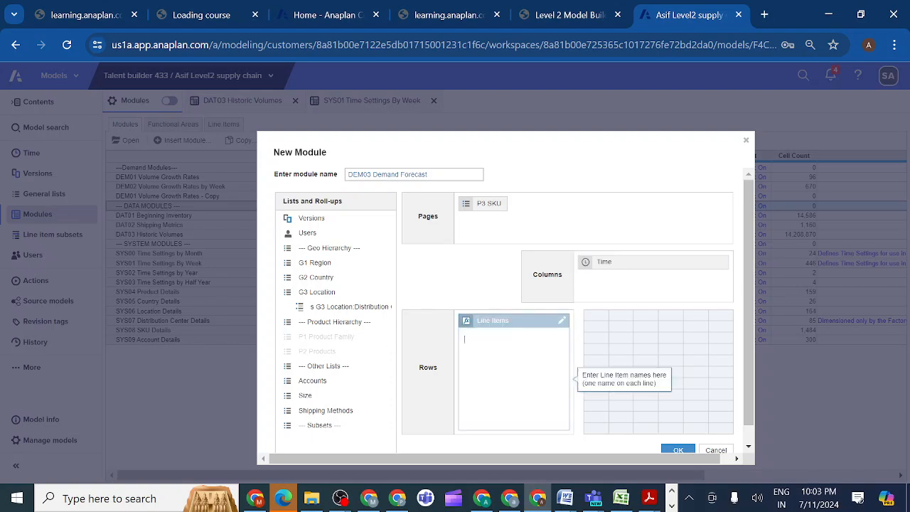
# Copy Baseline Forecast from the course table into the new module's line items and add the Accounts list to its pages.
pyautogui.click(574, 15)
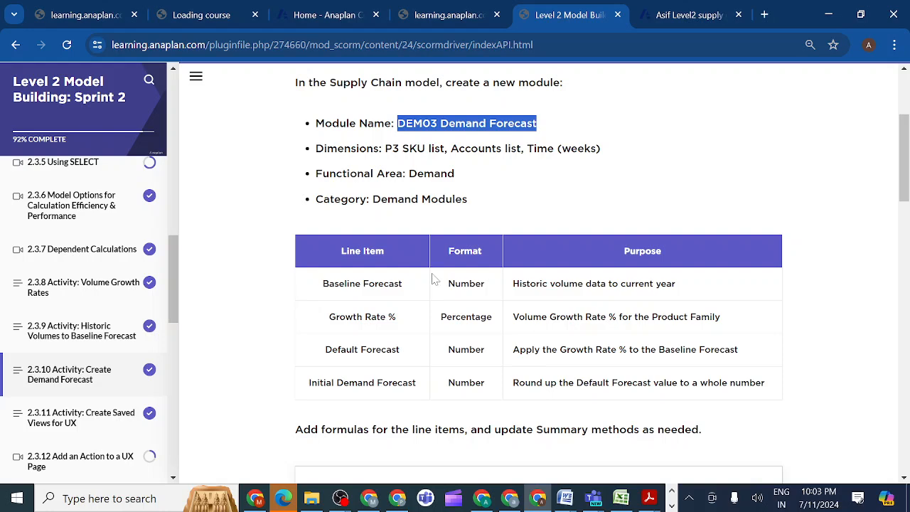
pyautogui.moveTo(403, 283); pyautogui.dragTo(323, 291)
pyautogui.hotkey('ctrl', 'c')
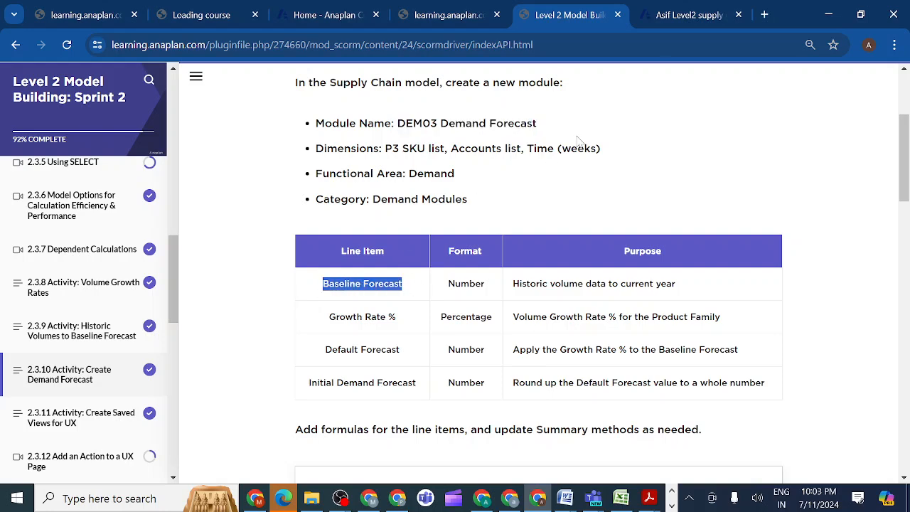
pyautogui.click(676, 19)
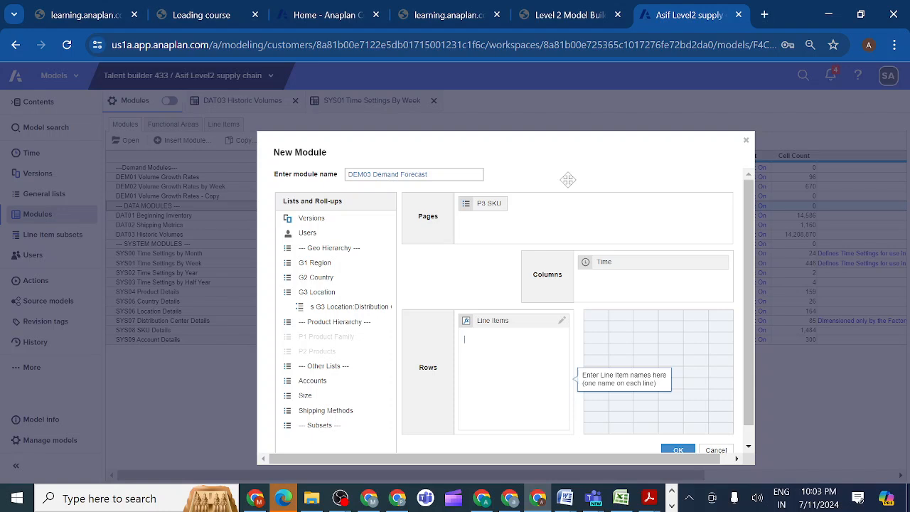
pyautogui.click(506, 329)
pyautogui.hotkey('ctrl', 'v')
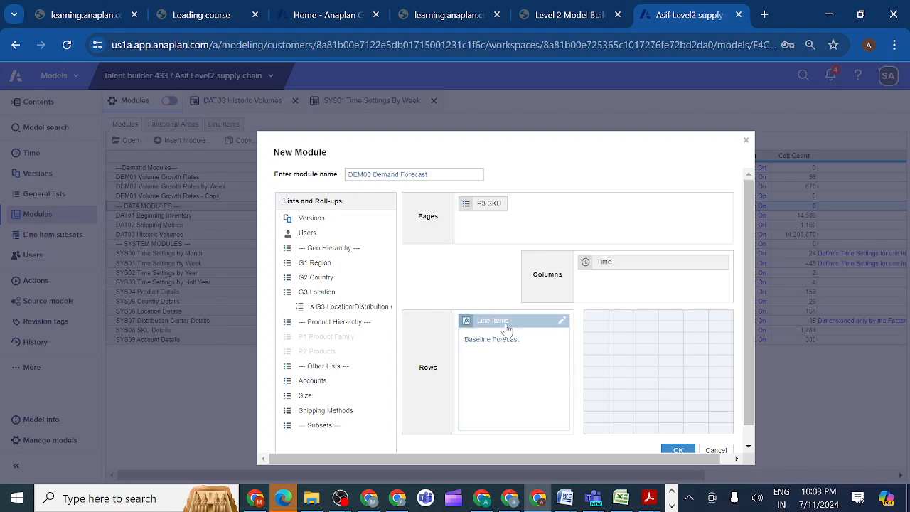
pyautogui.moveTo(318, 382); pyautogui.dragTo(574, 209)
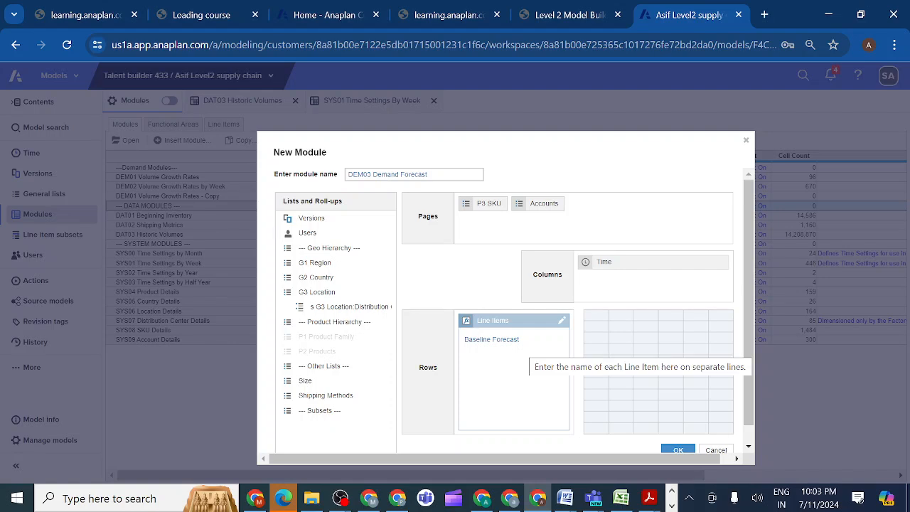
# Copy the Growth Rate % and Default Forecast names from the course table into the new module's line items.
pyautogui.click(579, 13)
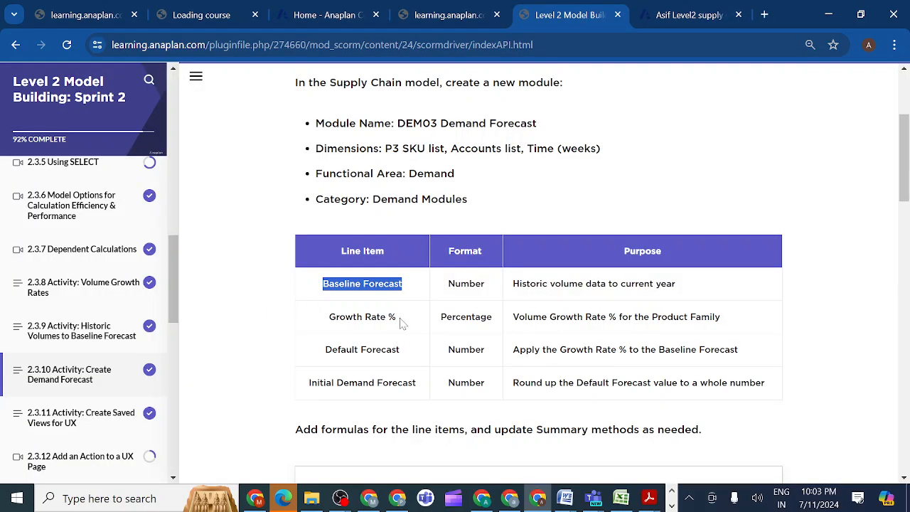
pyautogui.moveTo(400, 322); pyautogui.dragTo(327, 318)
pyautogui.hotkey('ctrl', 'c')
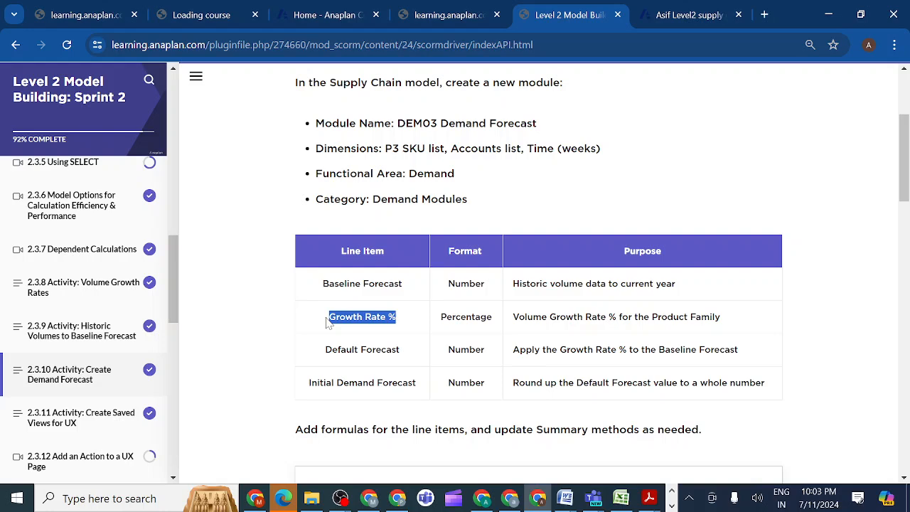
pyautogui.click(681, 14)
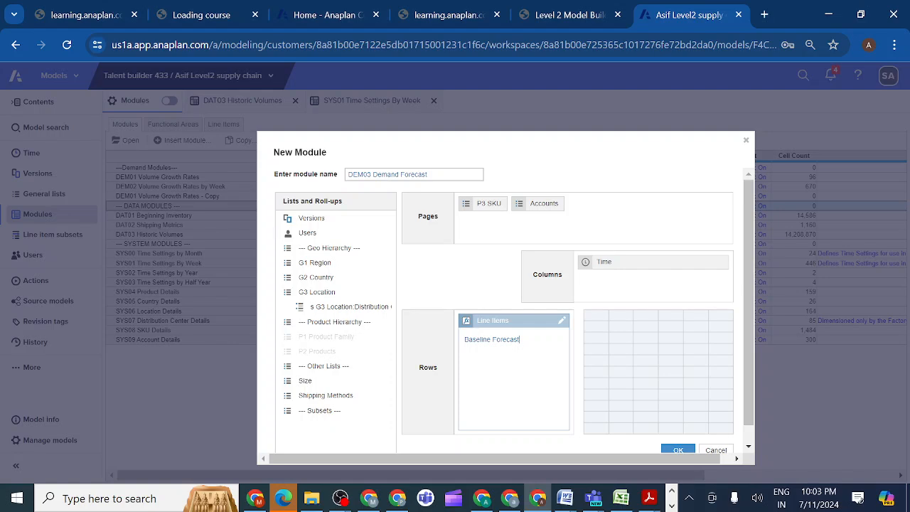
pyautogui.hotkey('ctrl', 'v')
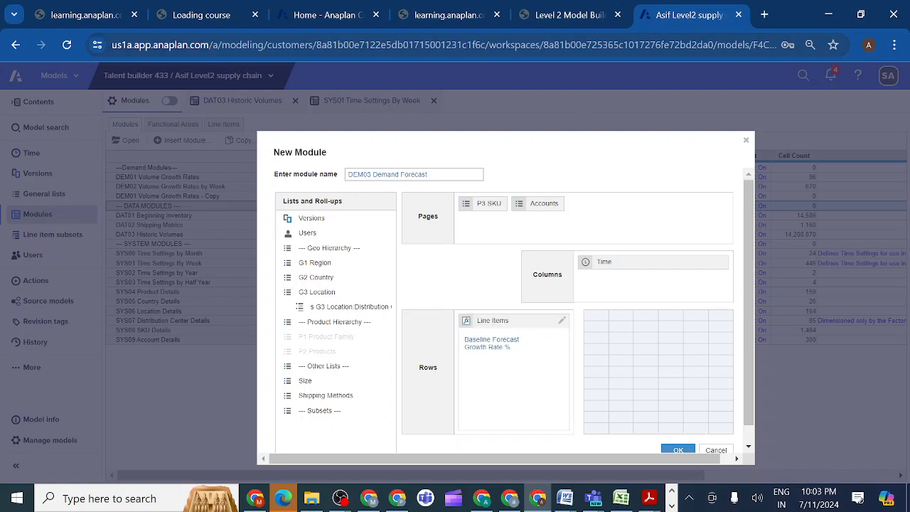
pyautogui.press('Return')
pyautogui.click(588, 22)
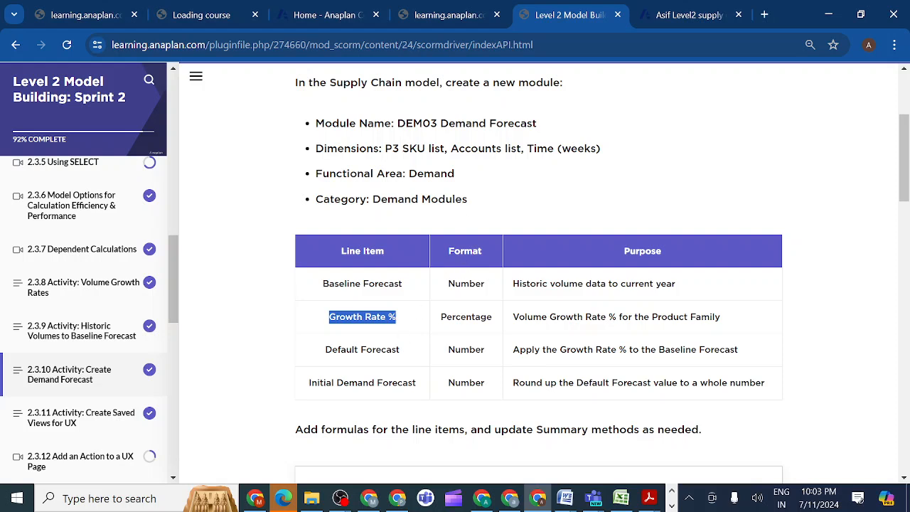
pyautogui.moveTo(409, 355); pyautogui.dragTo(324, 350)
pyautogui.hotkey('ctrl', 'c')
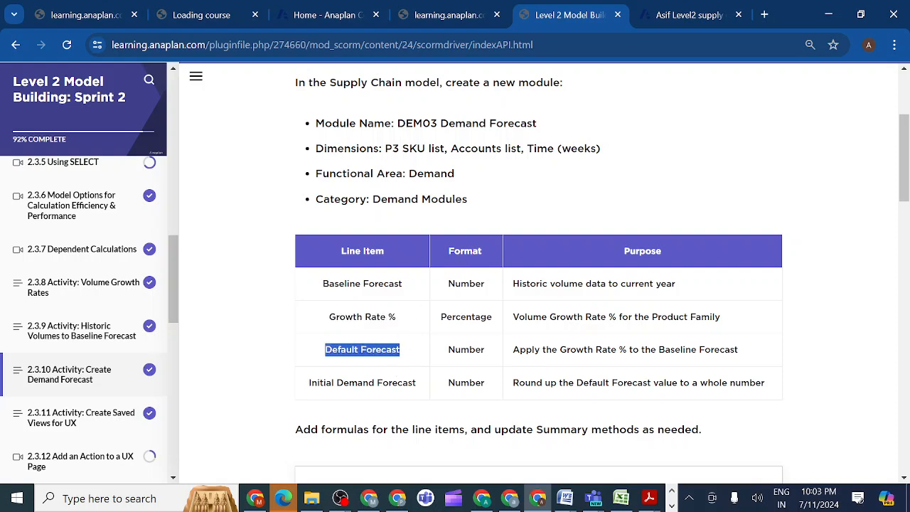
pyautogui.click(683, 21)
pyautogui.hotkey('ctrl', 'v')
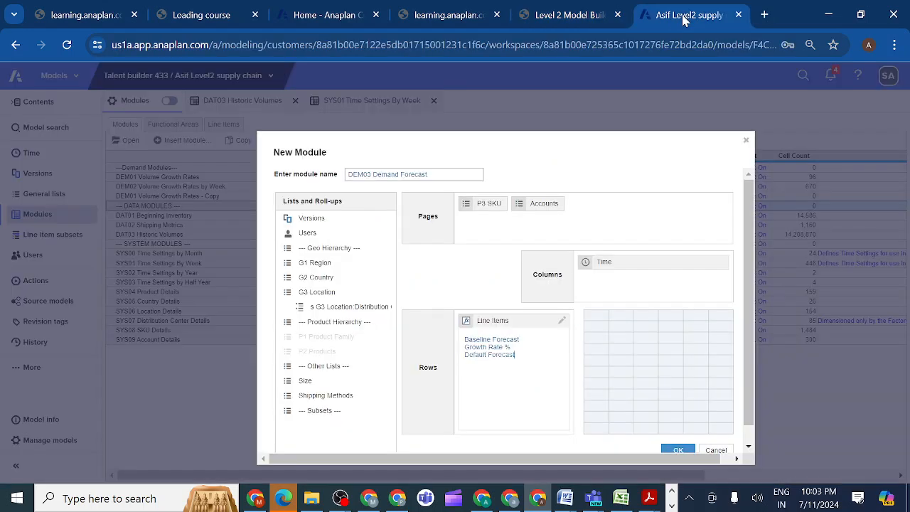
# Add Initial Demand Forecast from the course table as the last line item and create the DEM03 Demand Forecast module.
pyautogui.click(596, 20)
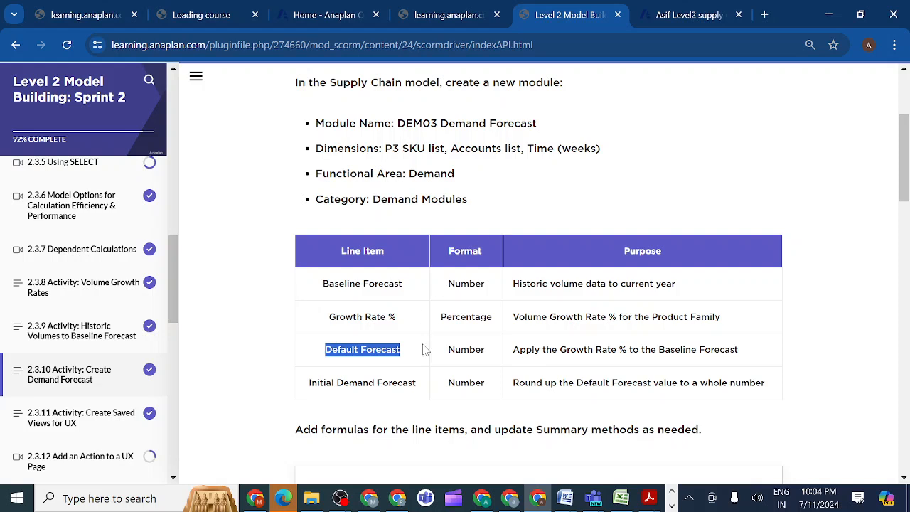
pyautogui.moveTo(420, 388); pyautogui.dragTo(313, 394)
pyautogui.hotkey('ctrl', 'c')
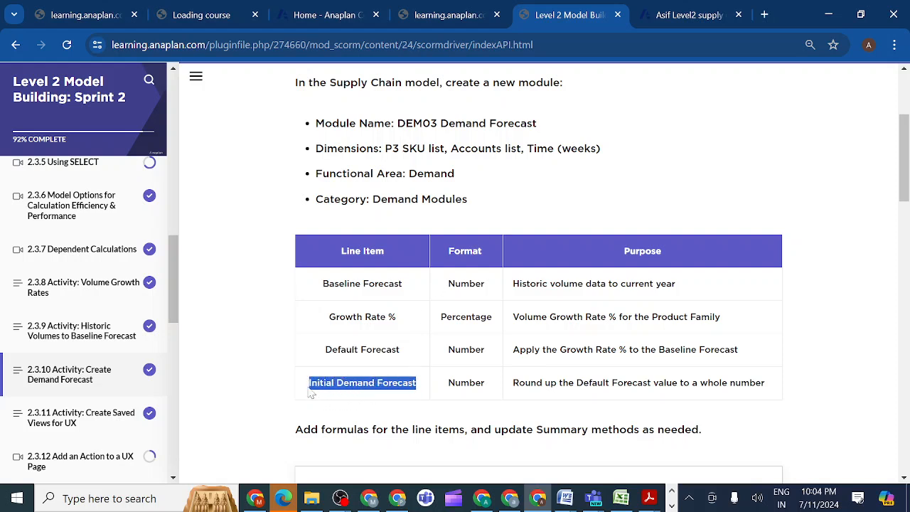
pyautogui.click(681, 20)
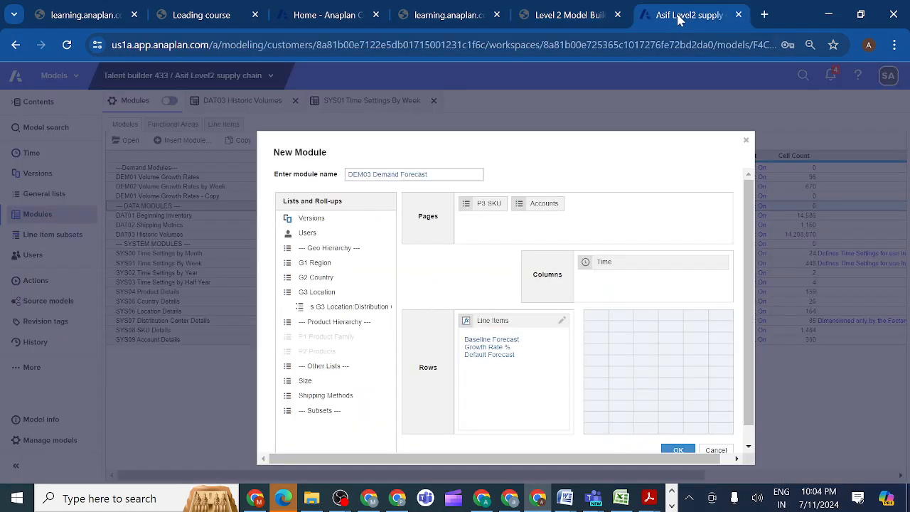
pyautogui.hotkey('ctrl', 'v')
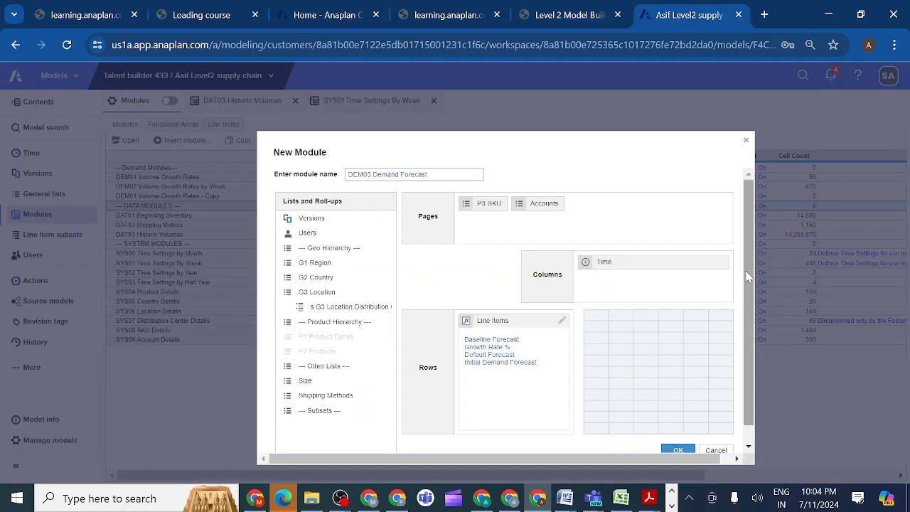
pyautogui.moveTo(748, 276); pyautogui.dragTo(750, 372)
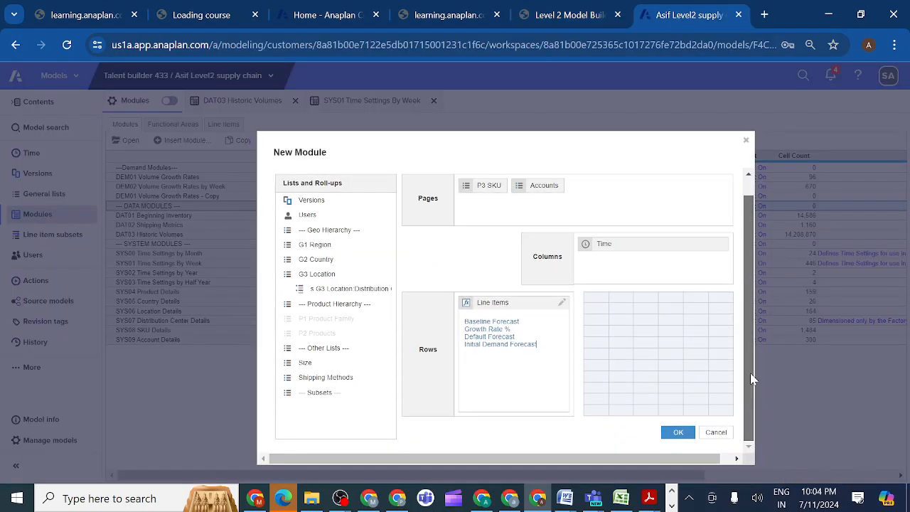
pyautogui.click(678, 433)
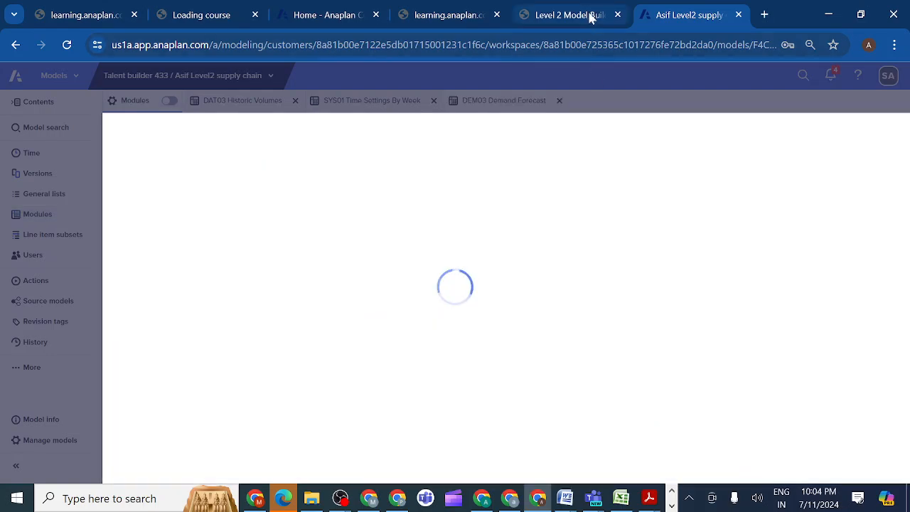
# Review the split view hint, formula hints and check question in the instructions of course activity 2.3.10.
pyautogui.click(569, 15)
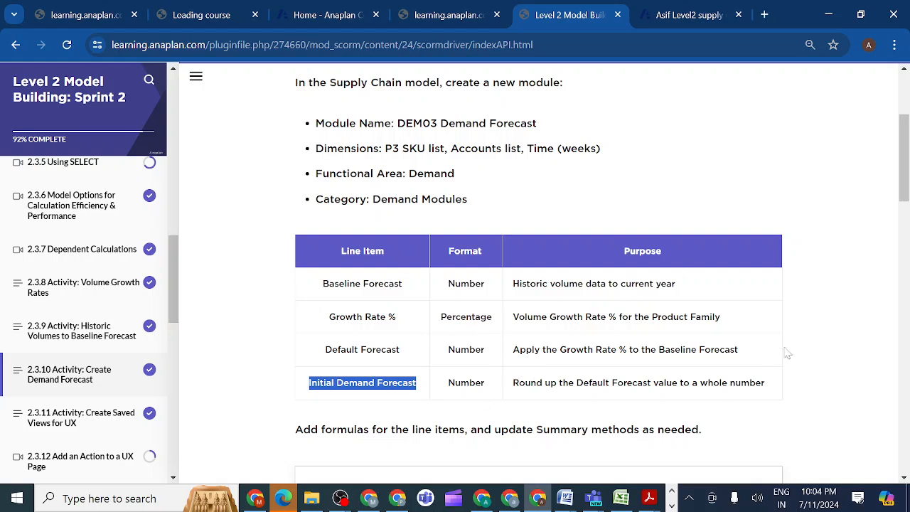
pyautogui.scroll(-4, 906, 187)
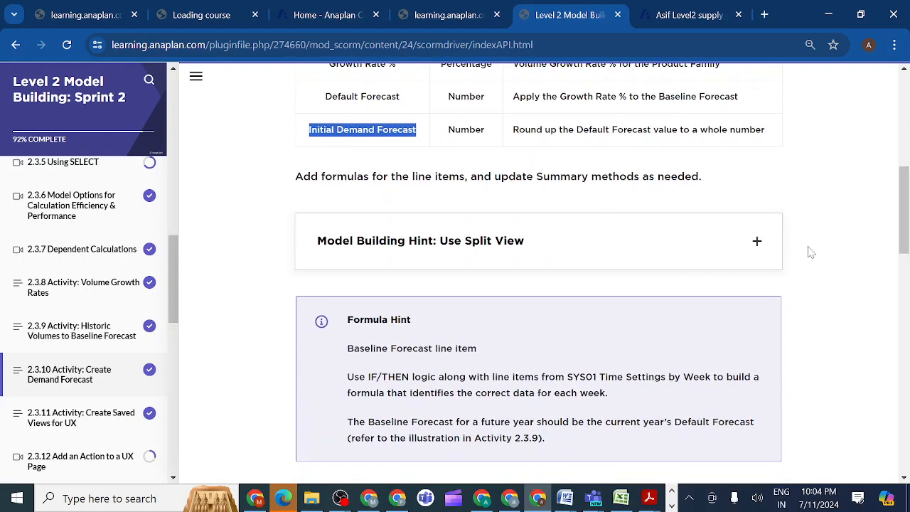
pyautogui.click(756, 245)
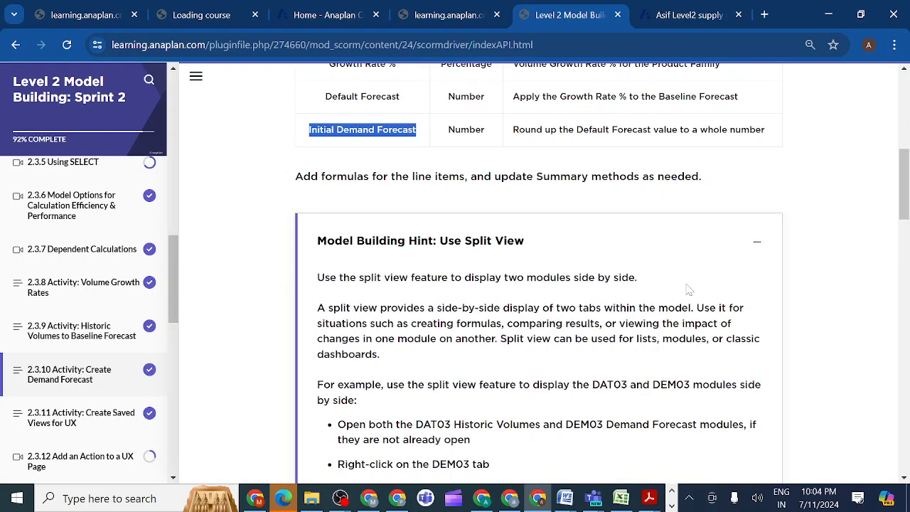
pyautogui.click(756, 246)
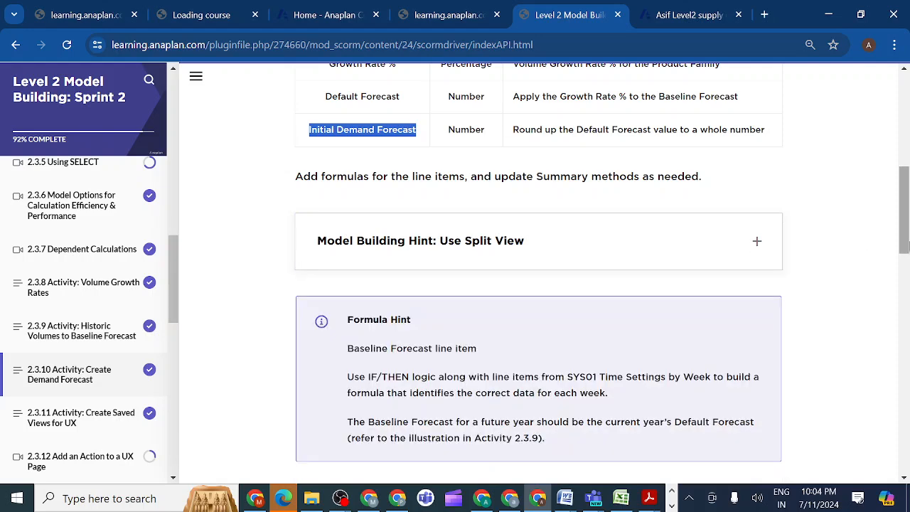
pyautogui.moveTo(905, 229); pyautogui.dragTo(905, 346)
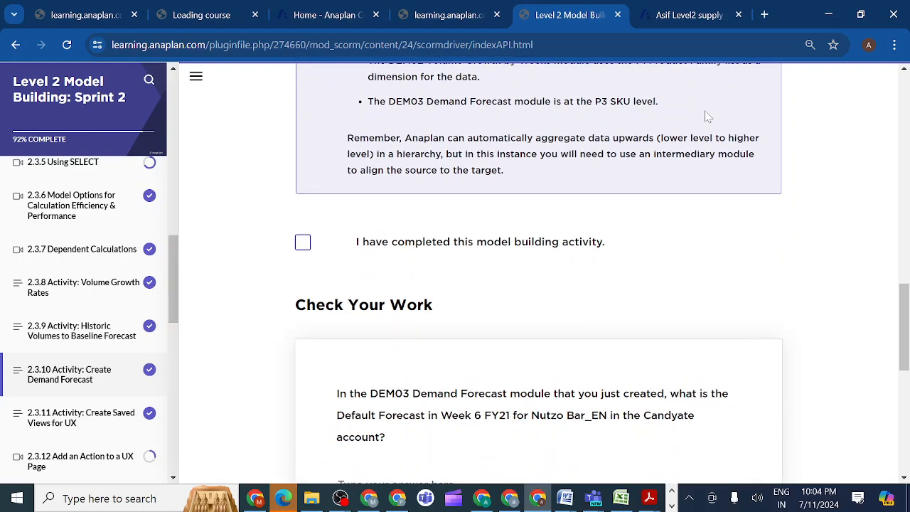
# In the Anaplan model, format DEM03 Demand Forecast's Growth Rate % line item as a percentage with a fixed number of decimal places.
pyautogui.click(670, 14)
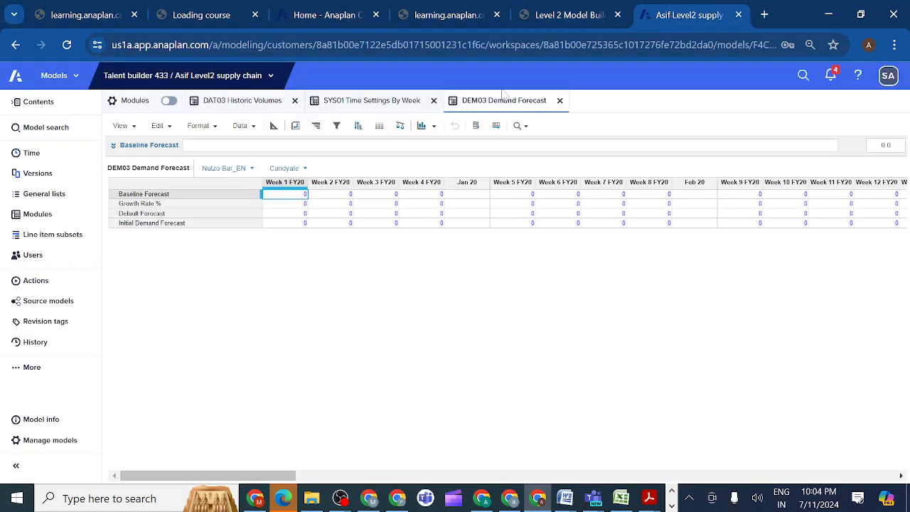
pyautogui.click(273, 128)
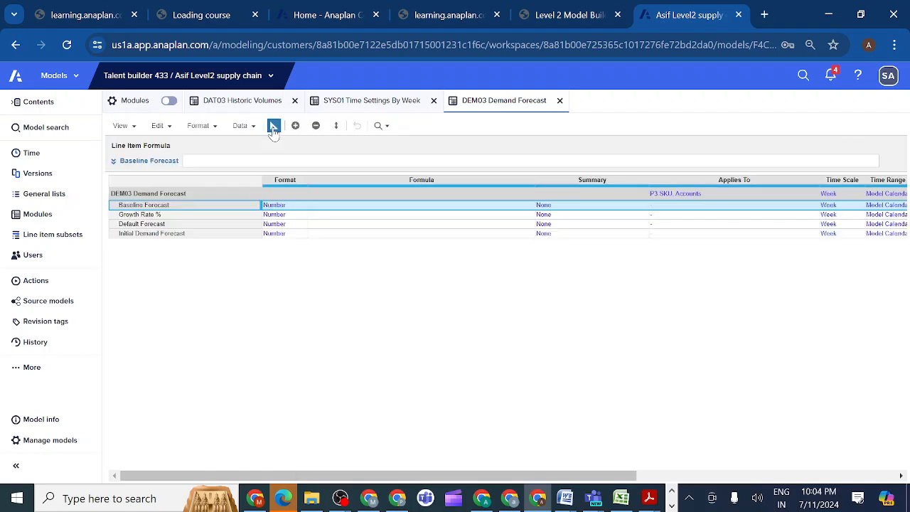
pyautogui.click(286, 214)
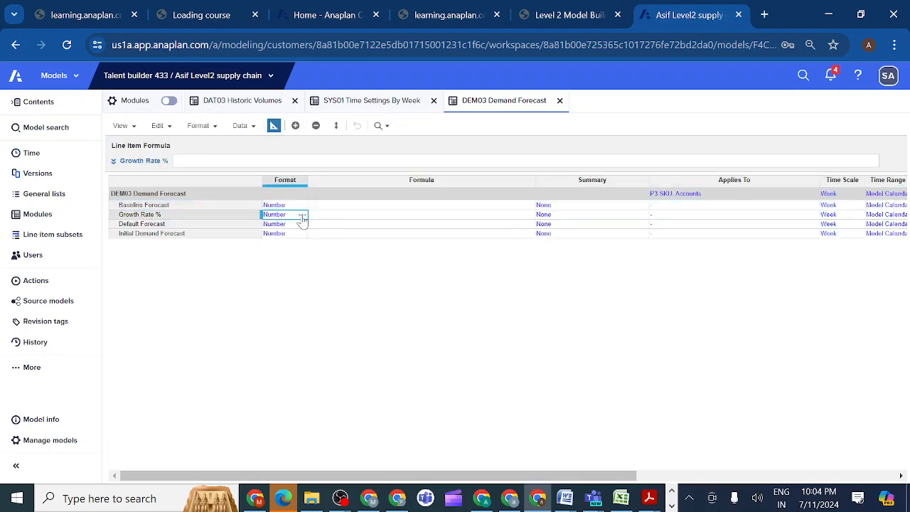
pyautogui.click(302, 216)
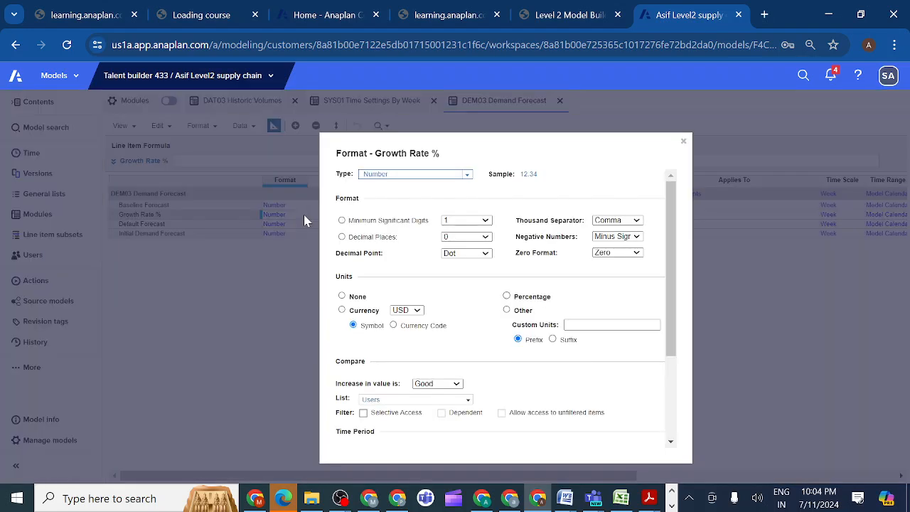
pyautogui.click(512, 297)
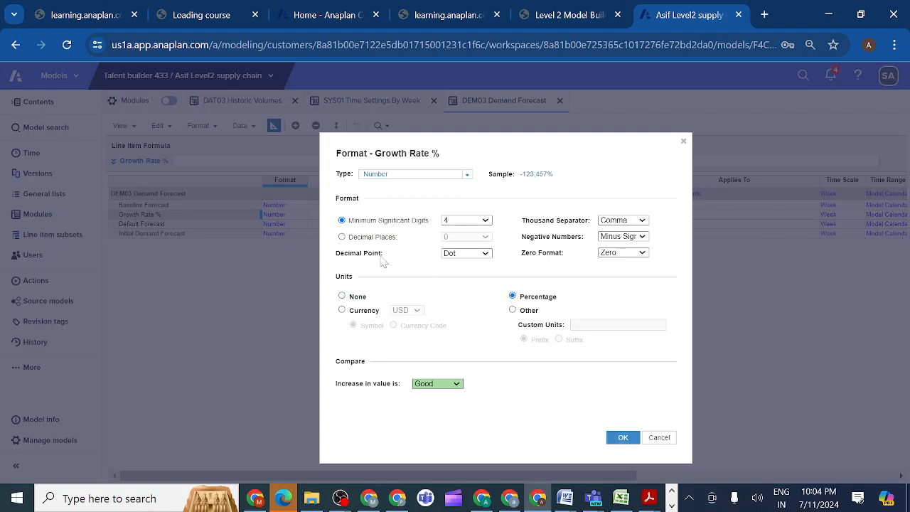
pyautogui.click(342, 237)
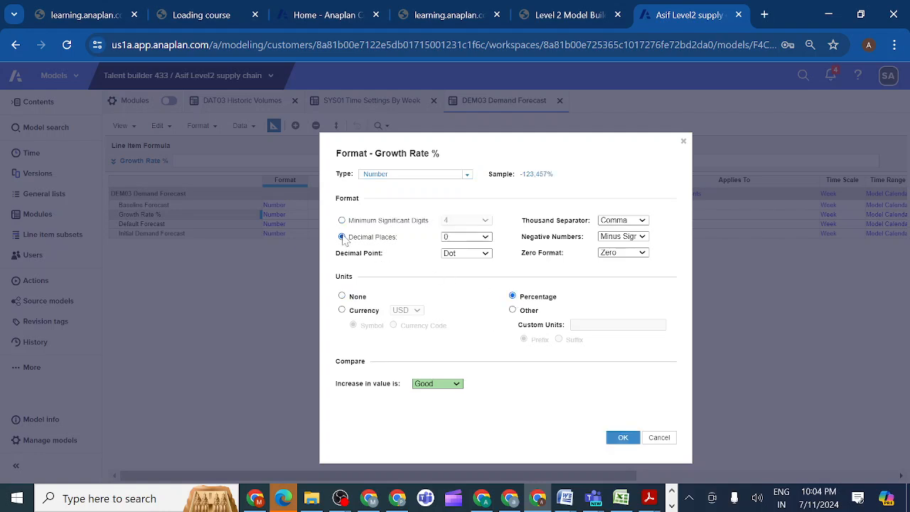
pyautogui.click(486, 239)
pyautogui.click(466, 265)
pyautogui.click(624, 437)
pyautogui.click(618, 369)
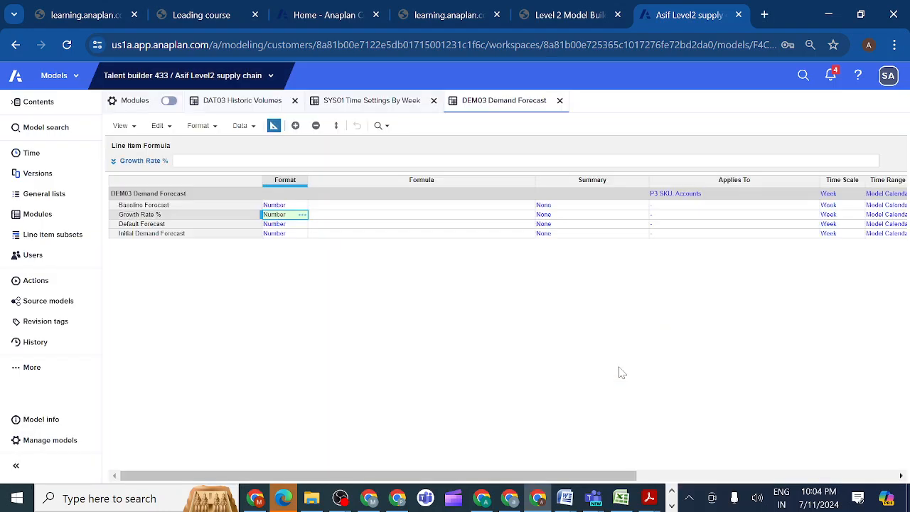
# Compare the dimensions, time scale and time range of DAT03 Historic Volumes and DEM03 Demand Forecast for the Baseline Forecast formula.
pyautogui.click(189, 206)
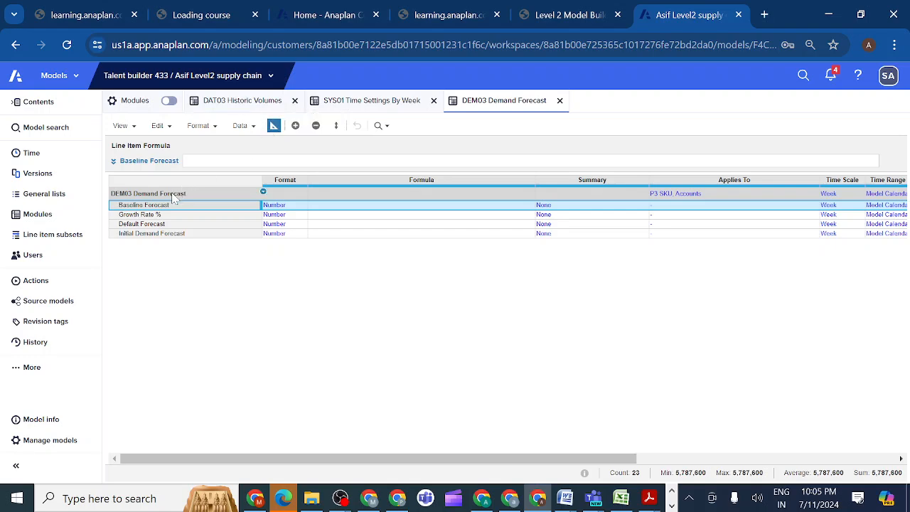
pyautogui.click(44, 220)
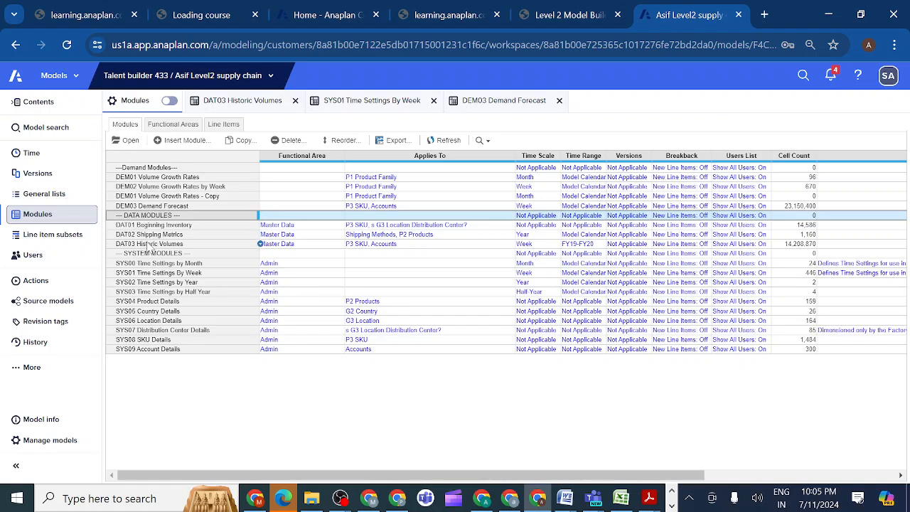
pyautogui.click(148, 245)
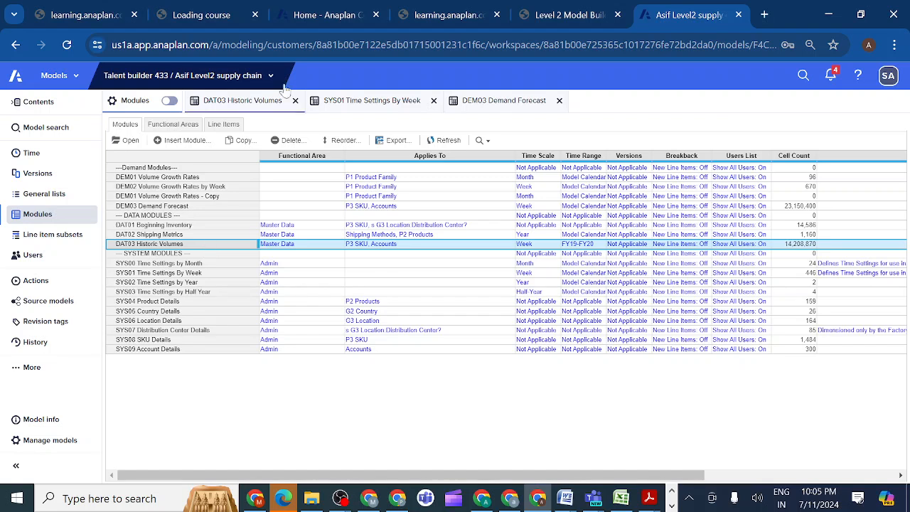
pyautogui.click(248, 102)
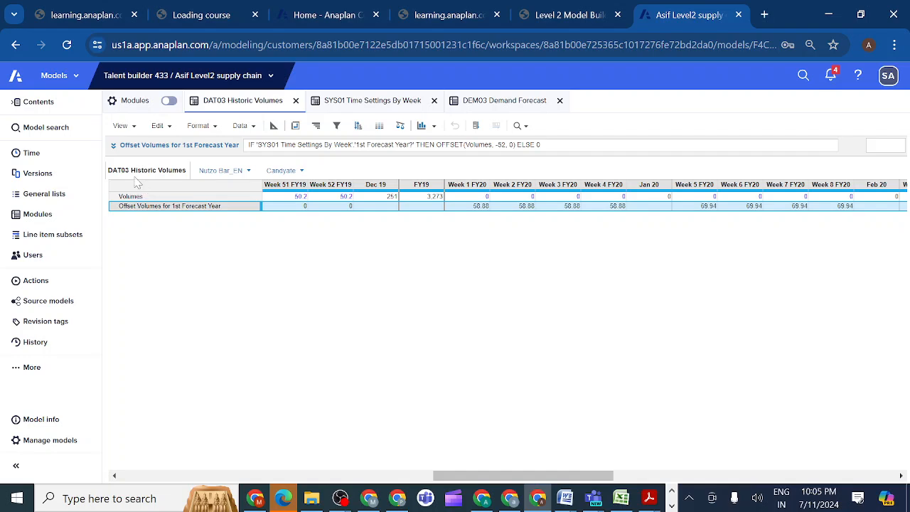
pyautogui.click(58, 221)
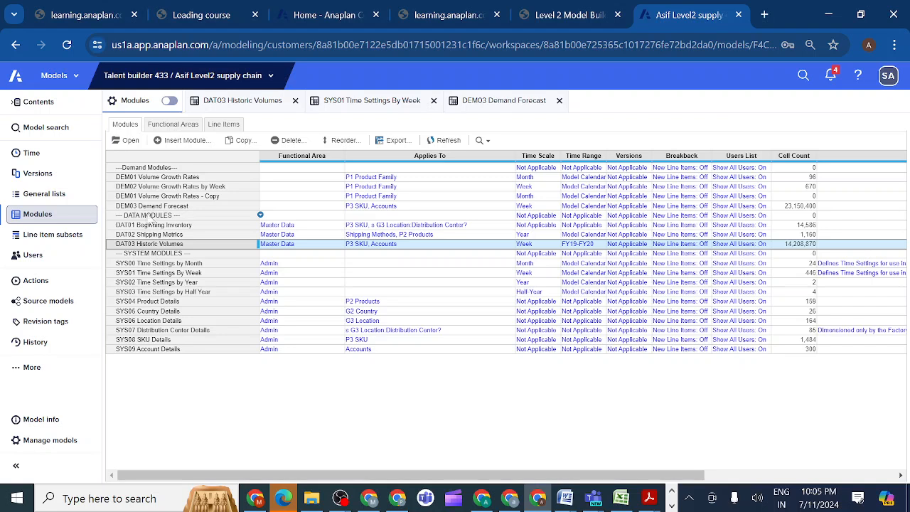
pyautogui.keyDown('ctrl'); pyautogui.click(143, 206); pyautogui.keyUp('ctrl')
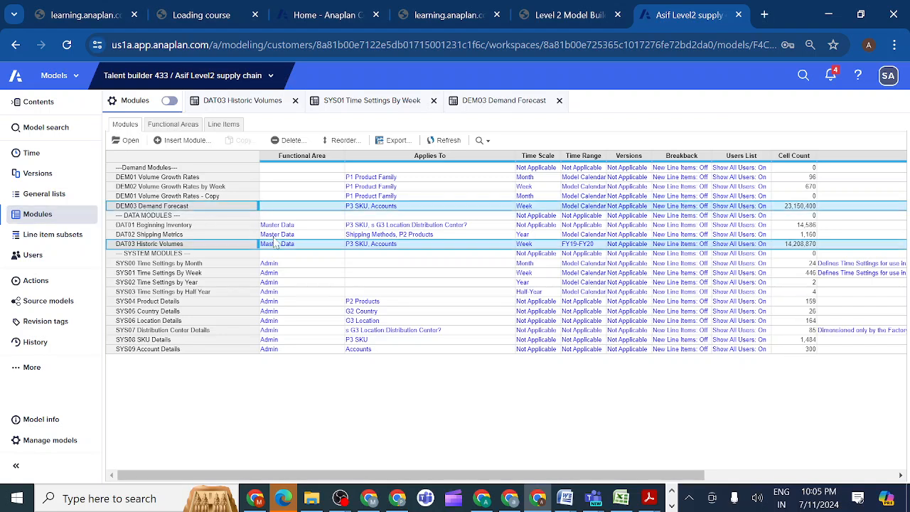
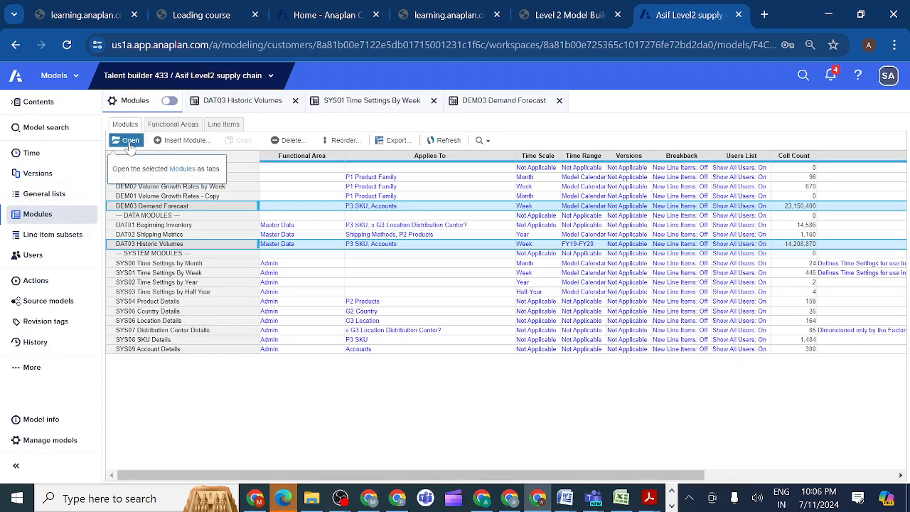
# Set the Baseline Forecast formula in DEM03 Demand Forecast to 'DAT03 Historic Volumes'.'Offset Volumes for 1st Forecast Year'.
pyautogui.click(500, 101)
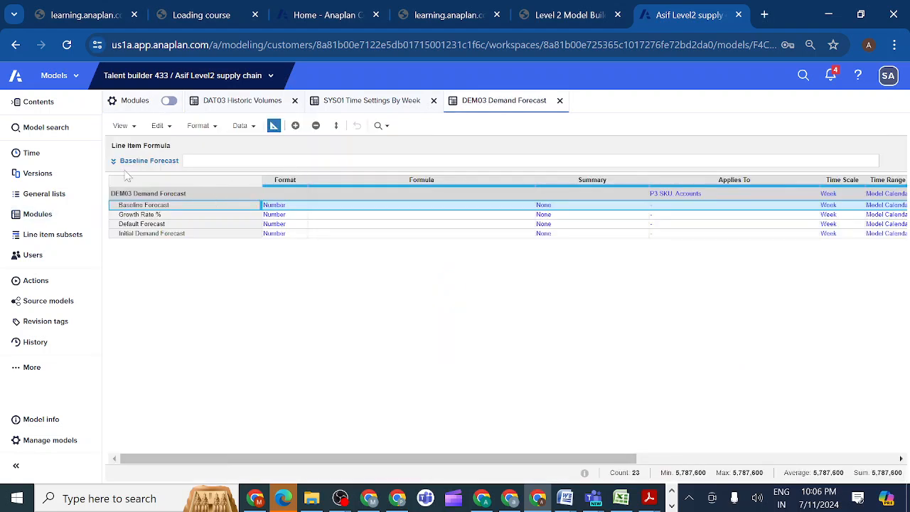
pyautogui.click(113, 163)
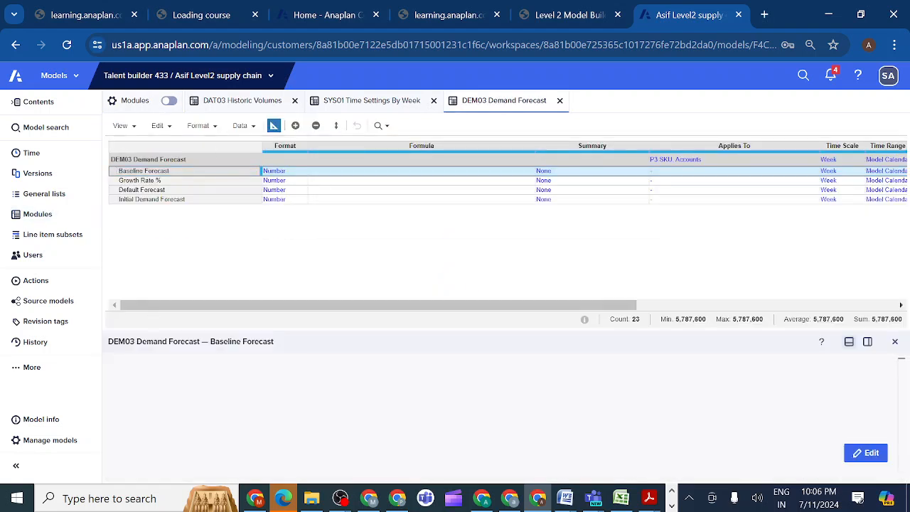
pyautogui.click(242, 104)
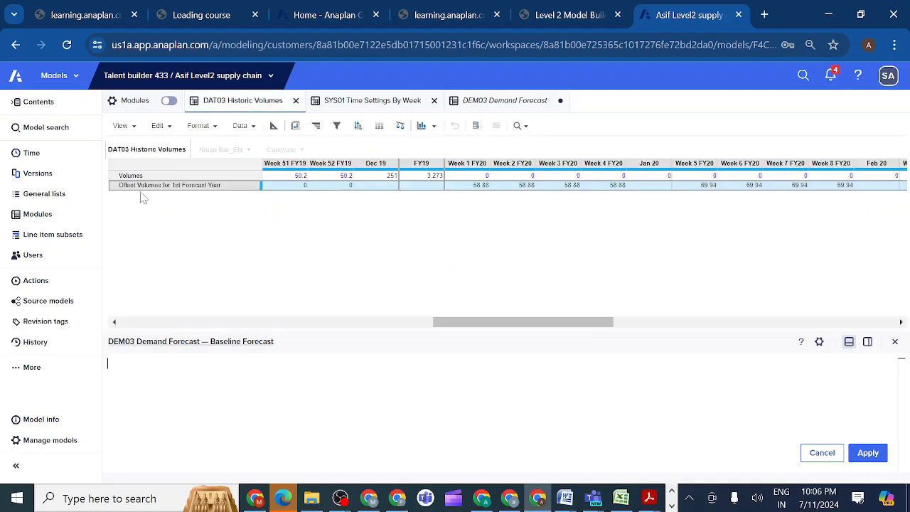
pyautogui.click(138, 186)
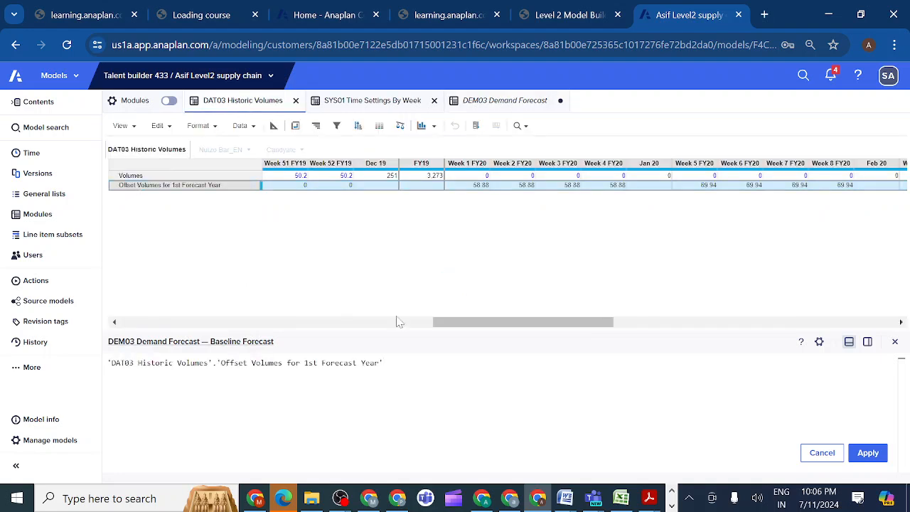
pyautogui.click(877, 458)
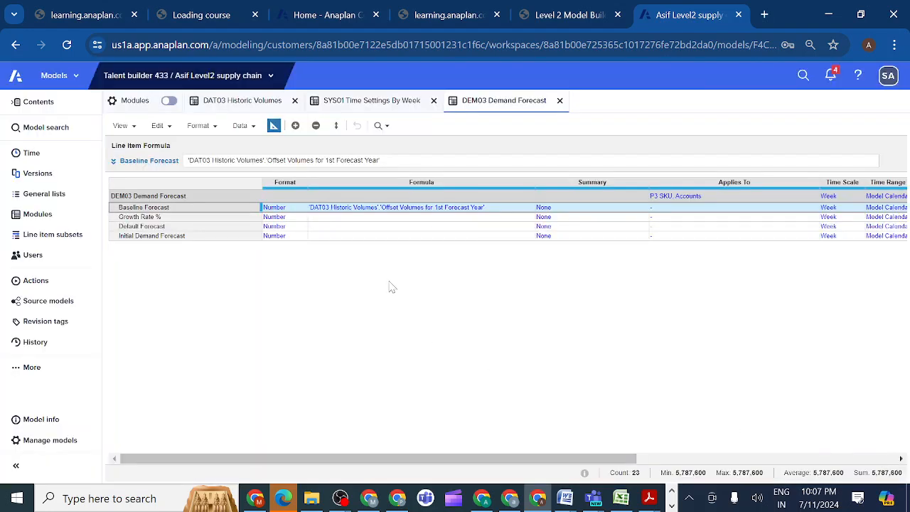
# Compare DEM03's weekly Baseline Forecast values with DAT03's Offset Volumes for 1st Forecast Year, and inspect the FY21 weeks.
pyautogui.click(274, 126)
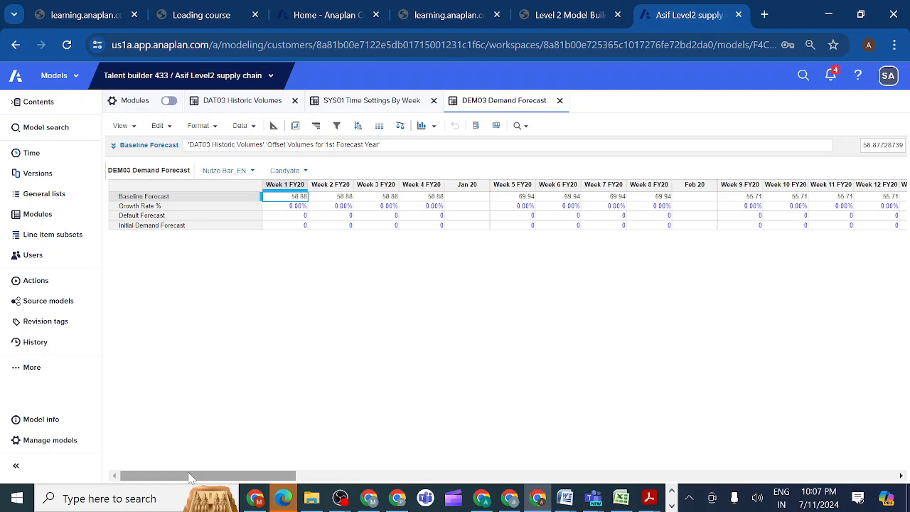
pyautogui.moveTo(187, 478)
pyautogui.mouseDown()
pyautogui.moveTo(366, 462)
pyautogui.moveTo(597, 459)
pyautogui.moveTo(877, 425)
pyautogui.moveTo(752, 465)
pyautogui.moveTo(647, 483)
pyautogui.moveTo(180, 483)
pyautogui.mouseUp()
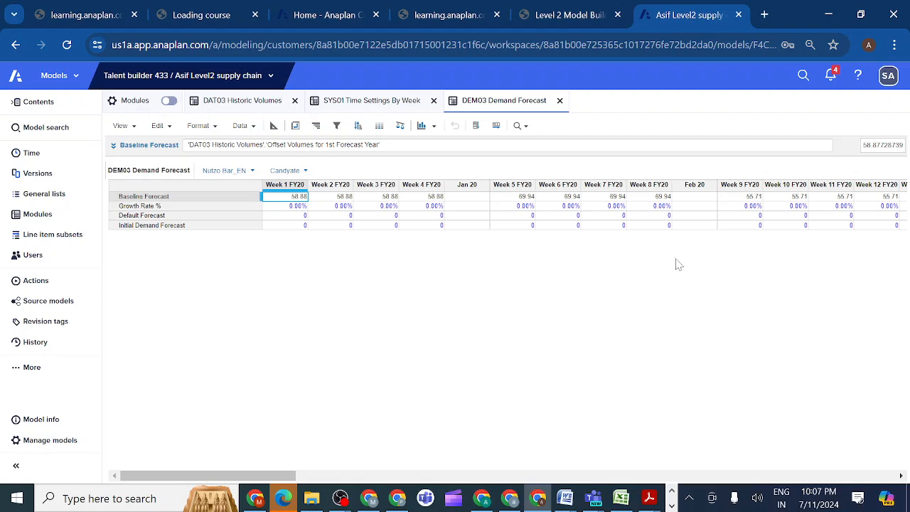
pyautogui.click(246, 103)
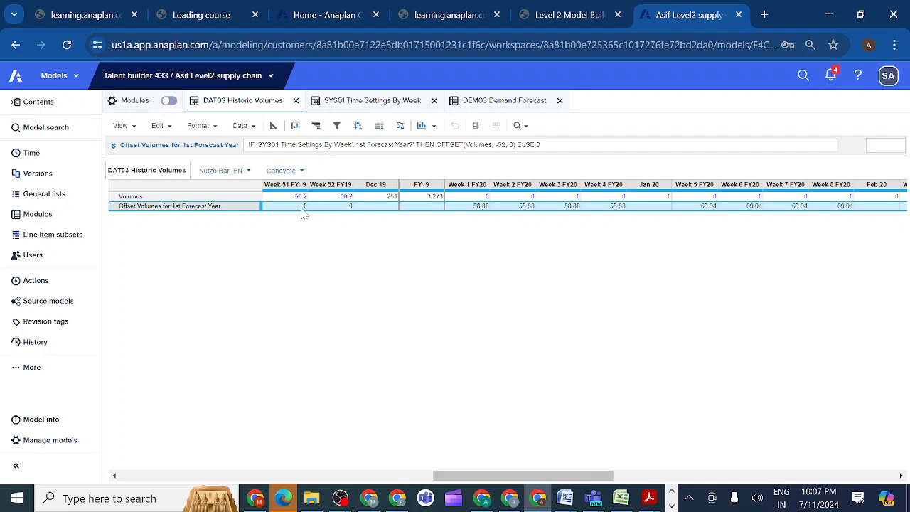
pyautogui.click(476, 207)
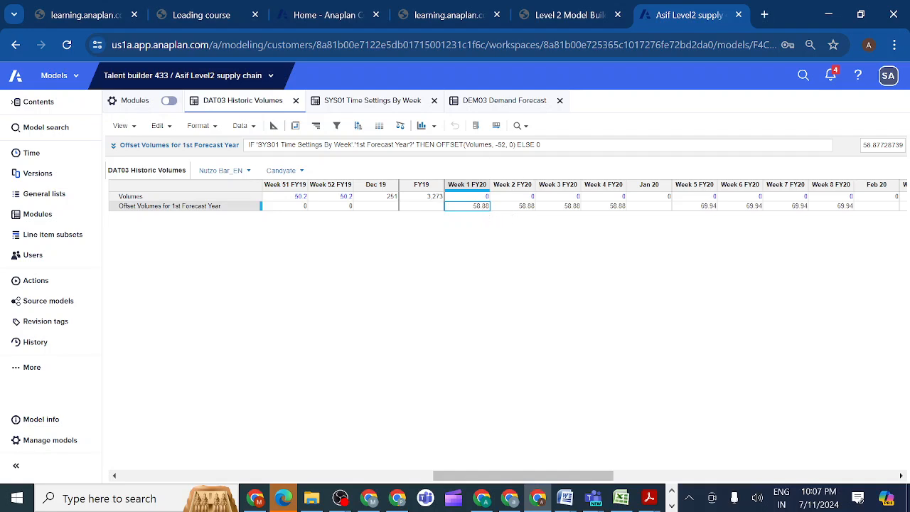
pyautogui.click(491, 100)
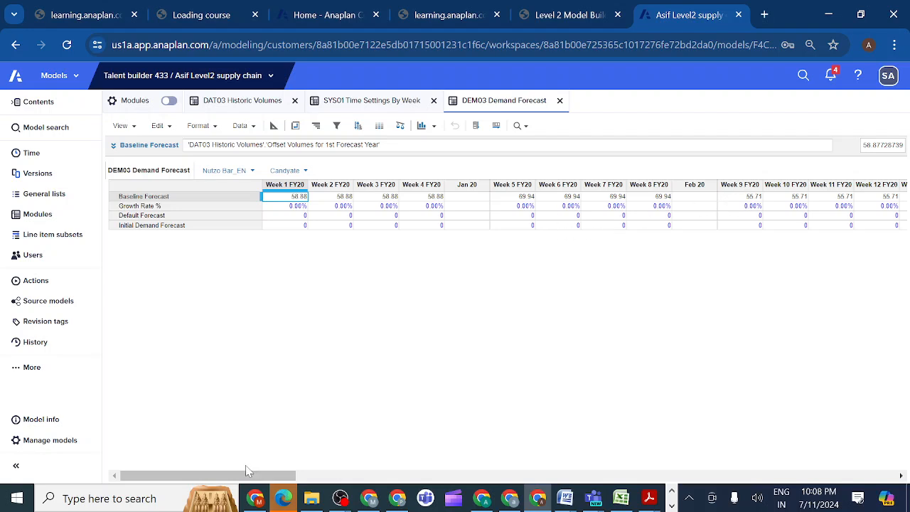
pyautogui.moveTo(244, 475); pyautogui.dragTo(613, 448)
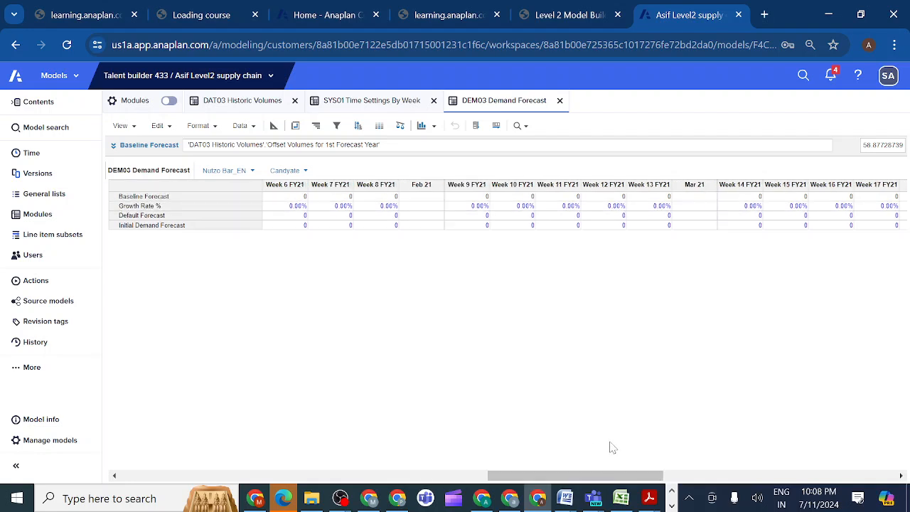
pyautogui.click(473, 197)
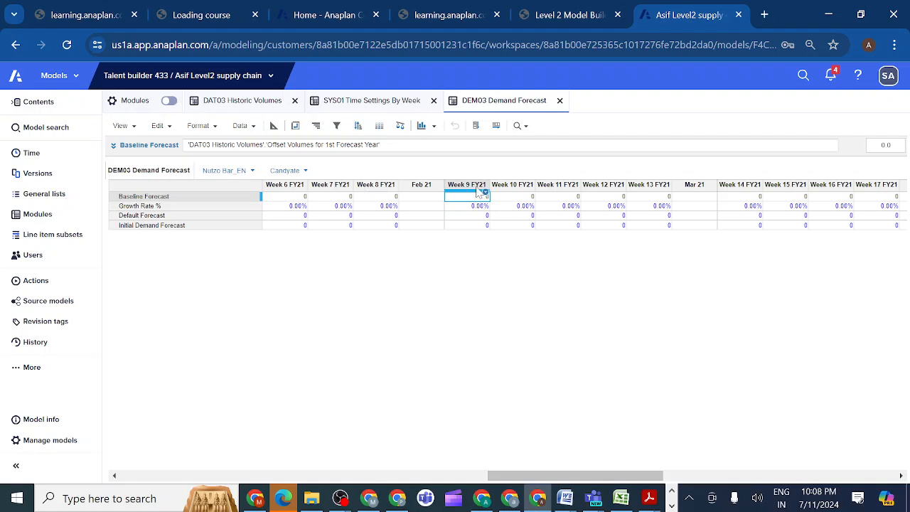
# Compare the dimensions and time scales of DEM01 Volume Growth Rates, DEM02 Volume Growth Rates by Week and DEM03 Demand Forecast for the Growth Rate % formula.
pyautogui.click(174, 209)
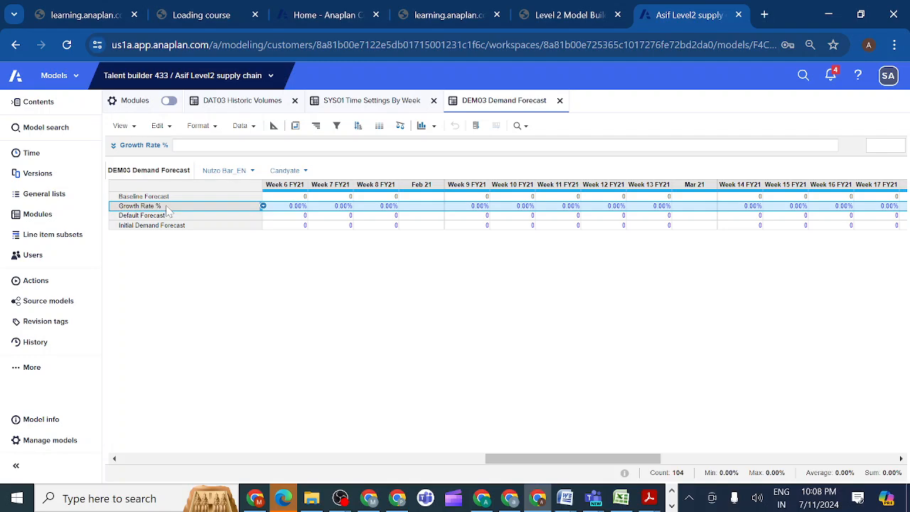
pyautogui.click(59, 219)
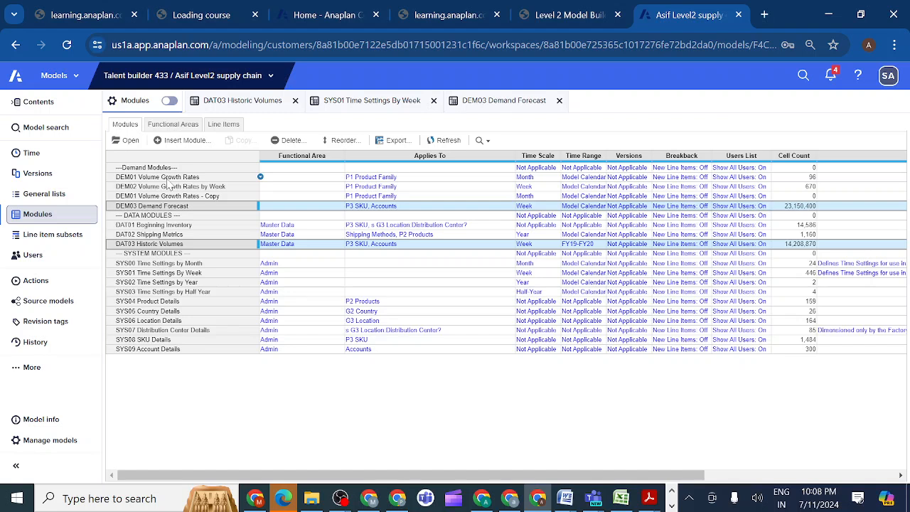
pyautogui.click(169, 178)
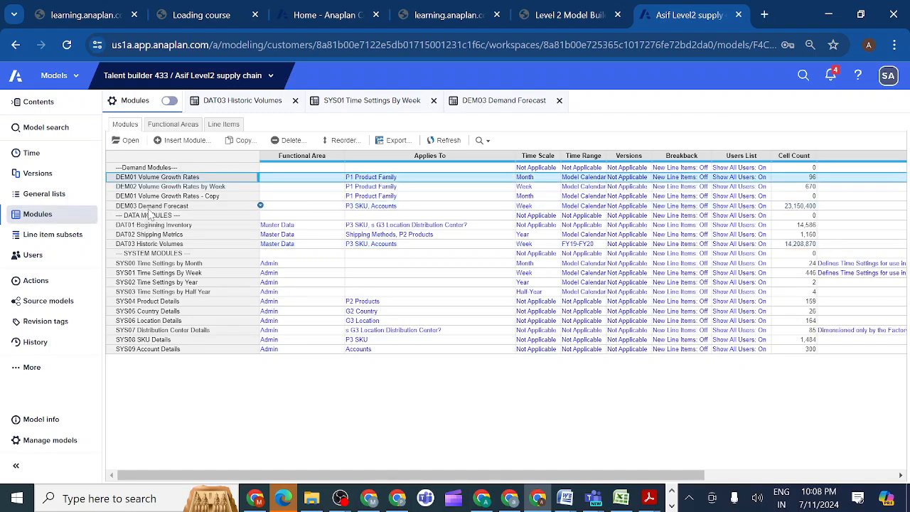
pyautogui.click(152, 208)
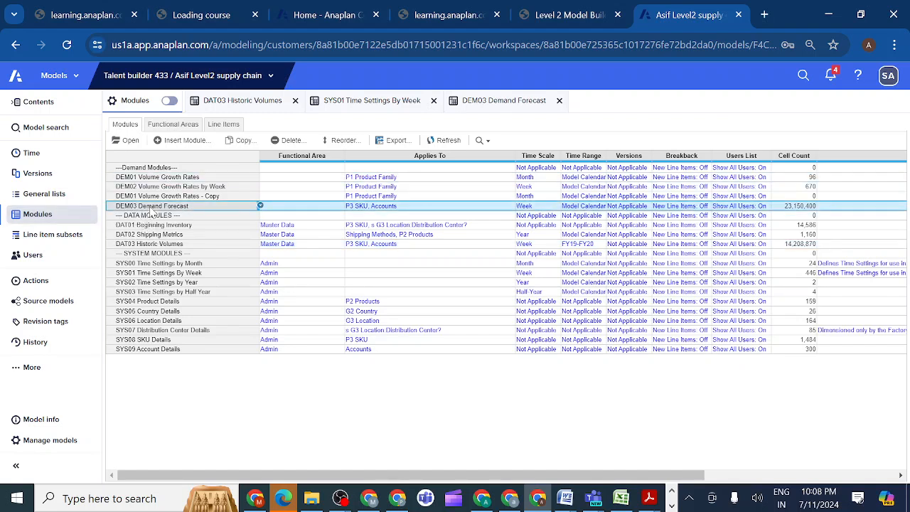
pyautogui.click(493, 102)
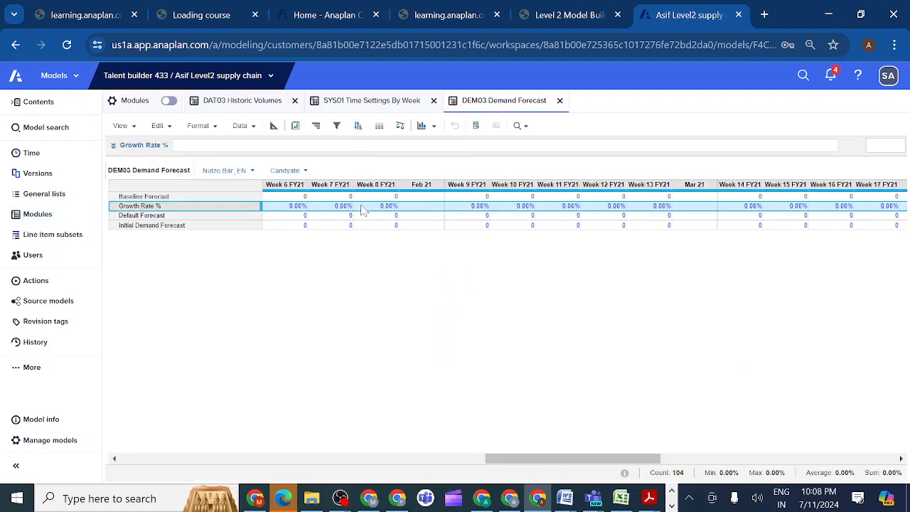
pyautogui.click(191, 199)
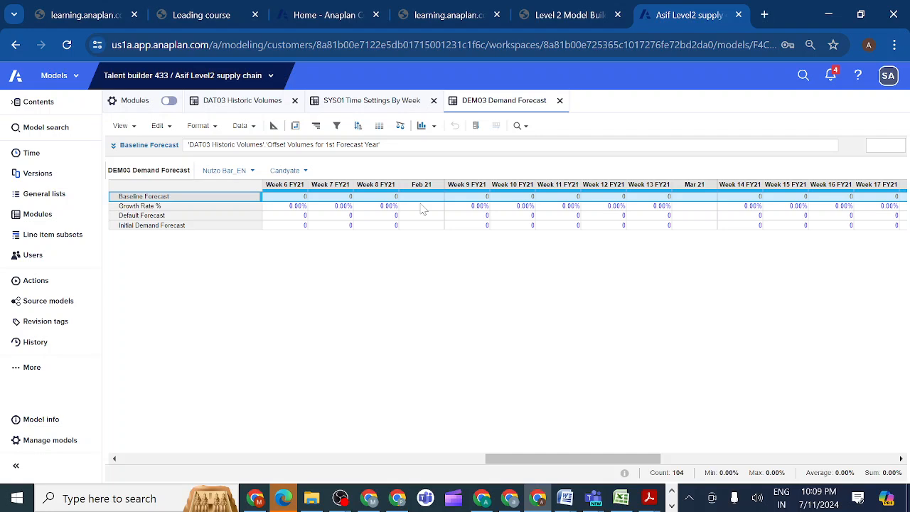
pyautogui.click(140, 206)
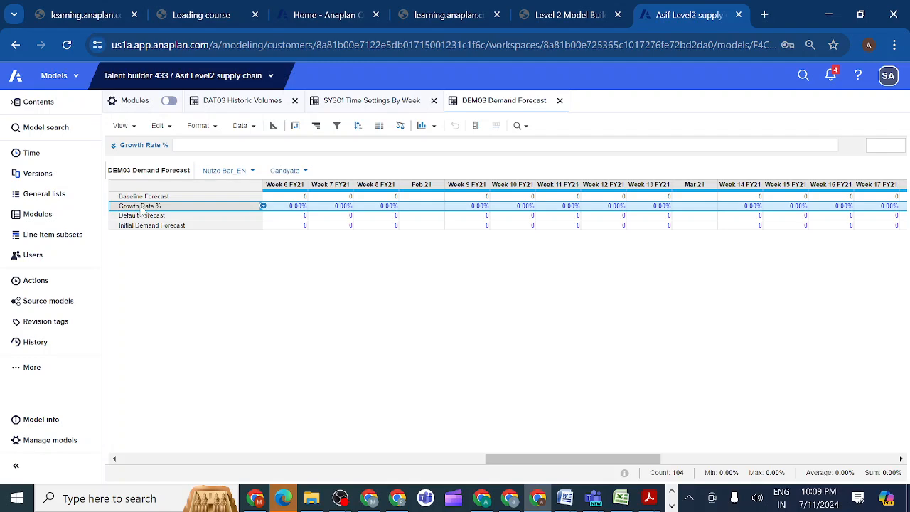
pyautogui.click(53, 218)
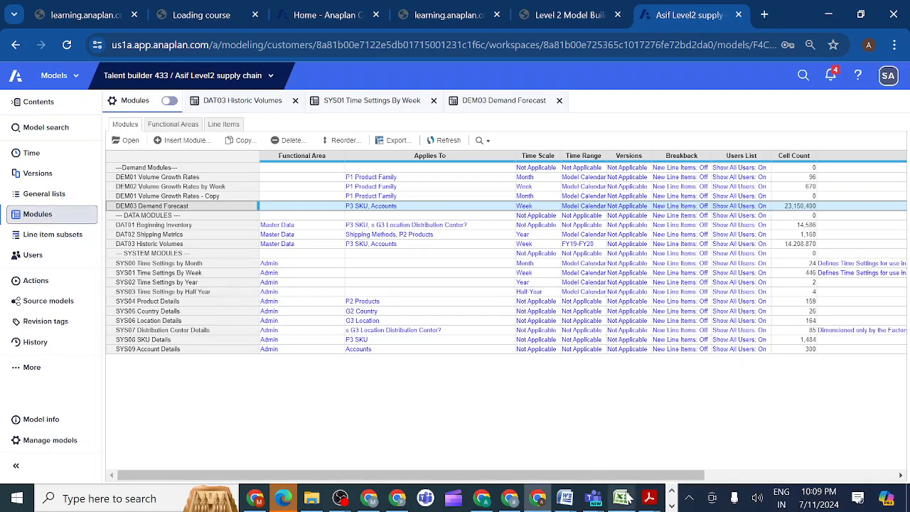
pyautogui.moveTo(624, 498)
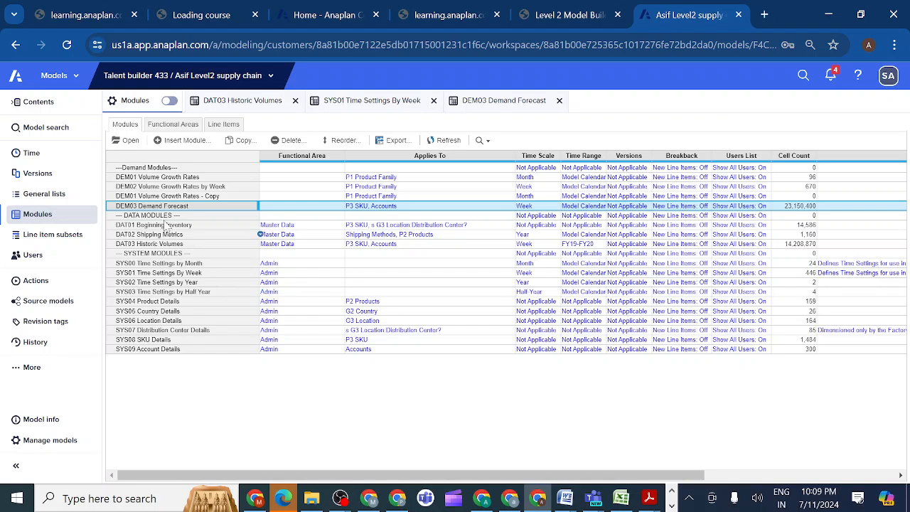
pyautogui.click(172, 178)
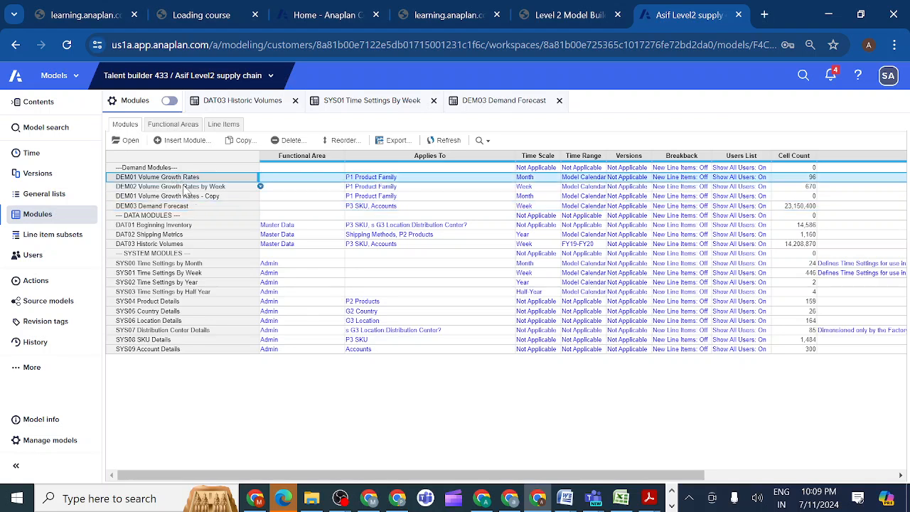
pyautogui.click(183, 188)
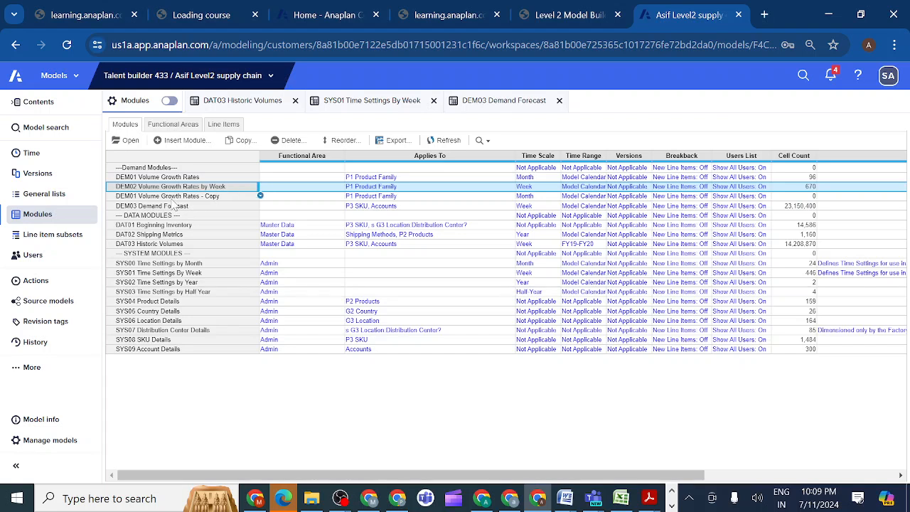
pyautogui.keyDown('ctrl'); pyautogui.click(166, 206); pyautogui.keyUp('ctrl')
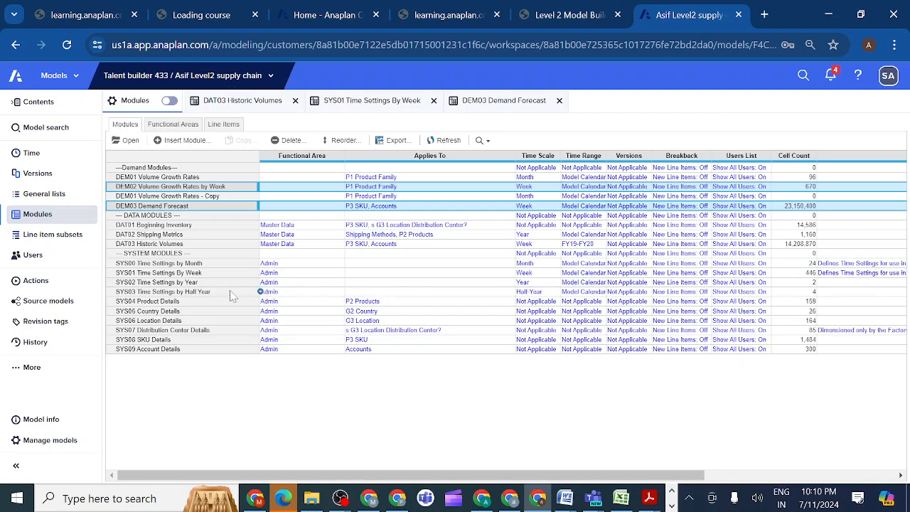
# Open the SYS08 SKU Details module and examine its P3 SKU dimension and Product Family line item as a mapping source.
pyautogui.click(201, 342)
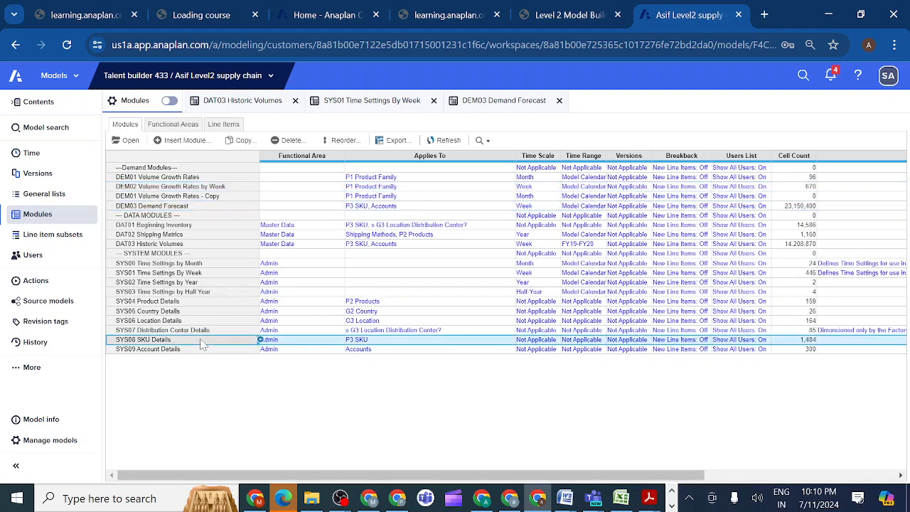
pyautogui.click(128, 141)
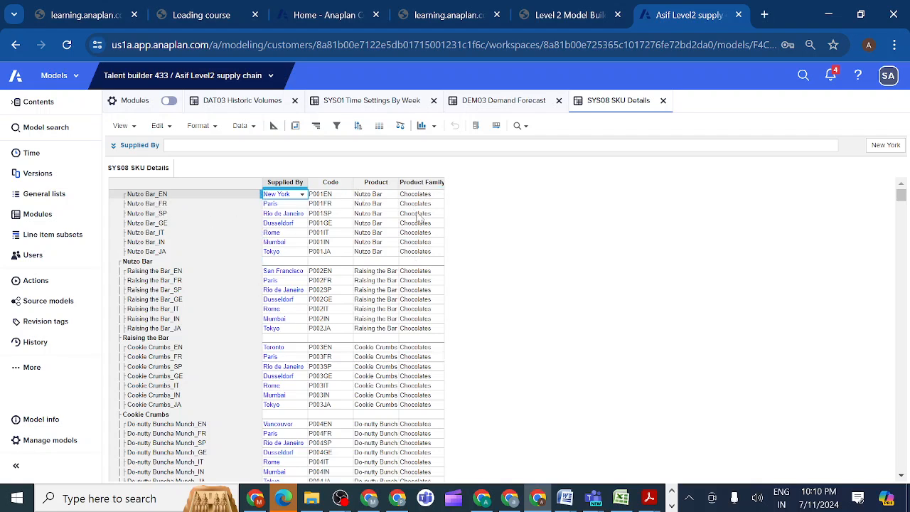
pyautogui.click(294, 126)
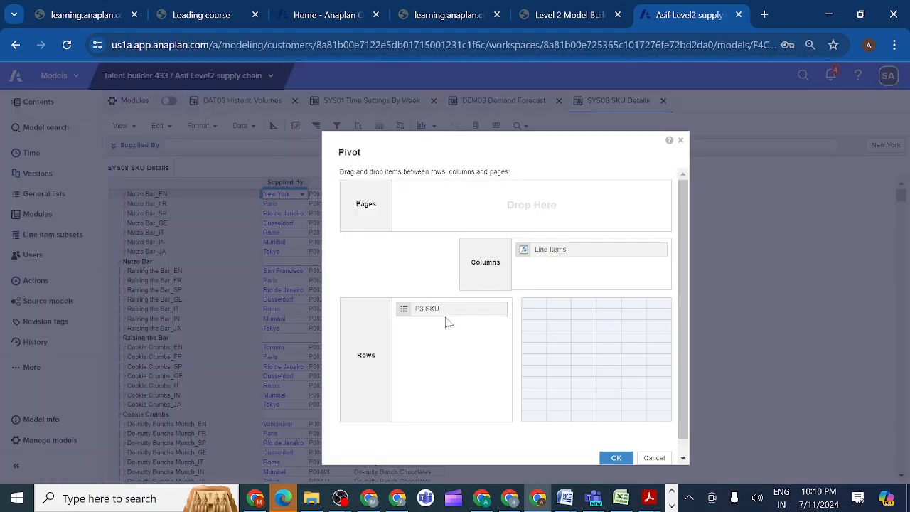
pyautogui.click(681, 141)
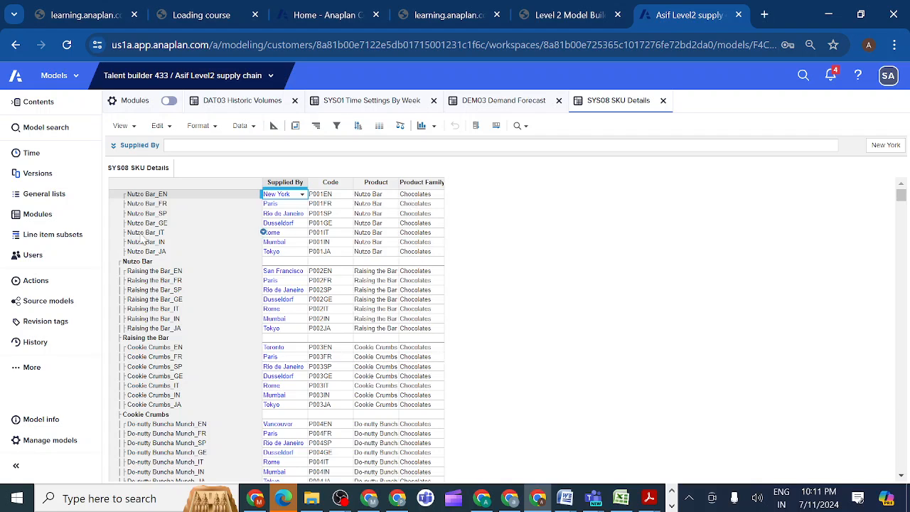
pyautogui.click(62, 216)
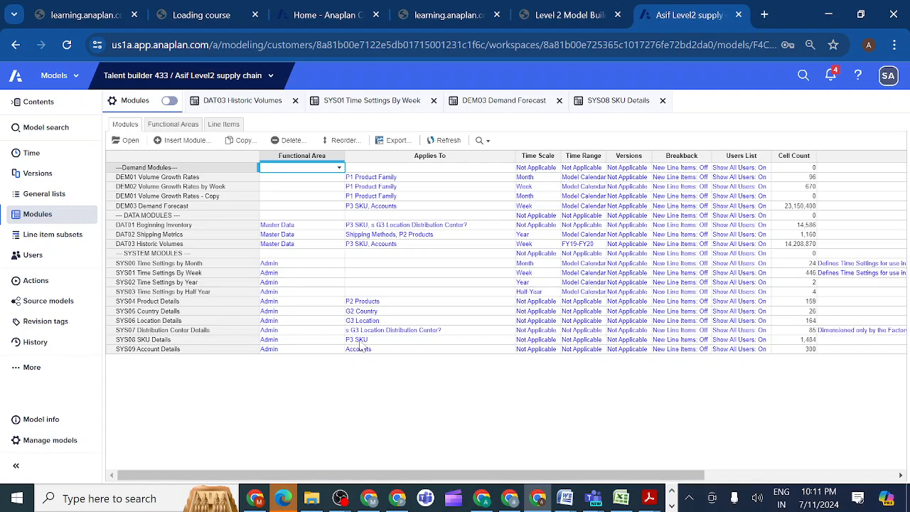
pyautogui.click(615, 101)
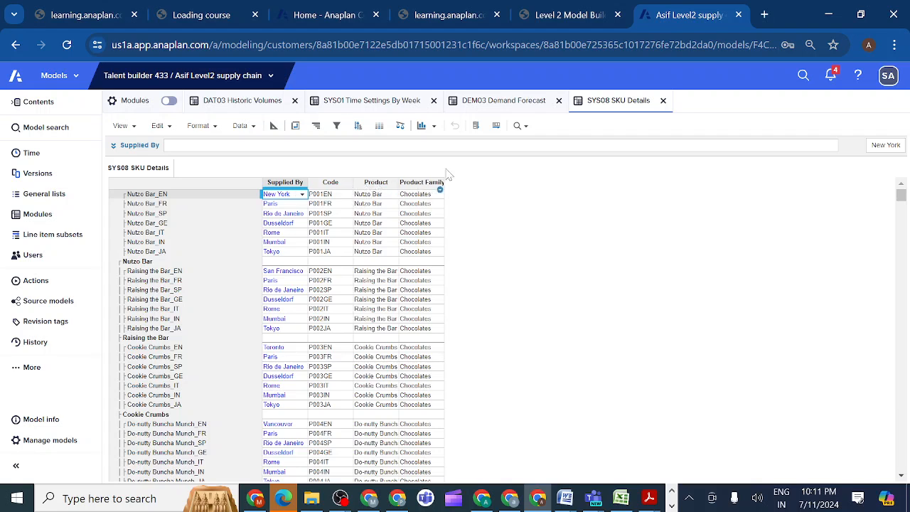
# Begin the Growth Rate % formula in DEM03 Demand Forecast with a reference to 'DEM02 Volume Growth Rates by Week'.Growth %.
pyautogui.click(496, 104)
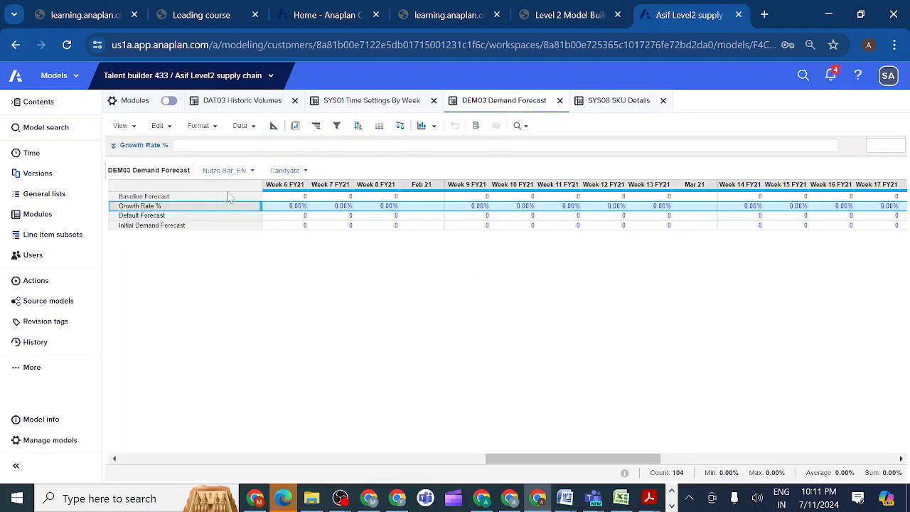
pyautogui.click(113, 145)
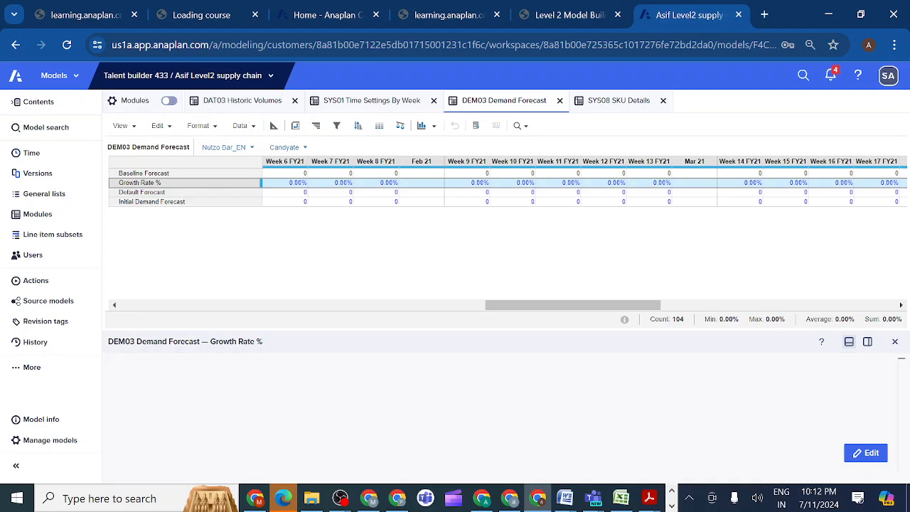
pyautogui.click(865, 453)
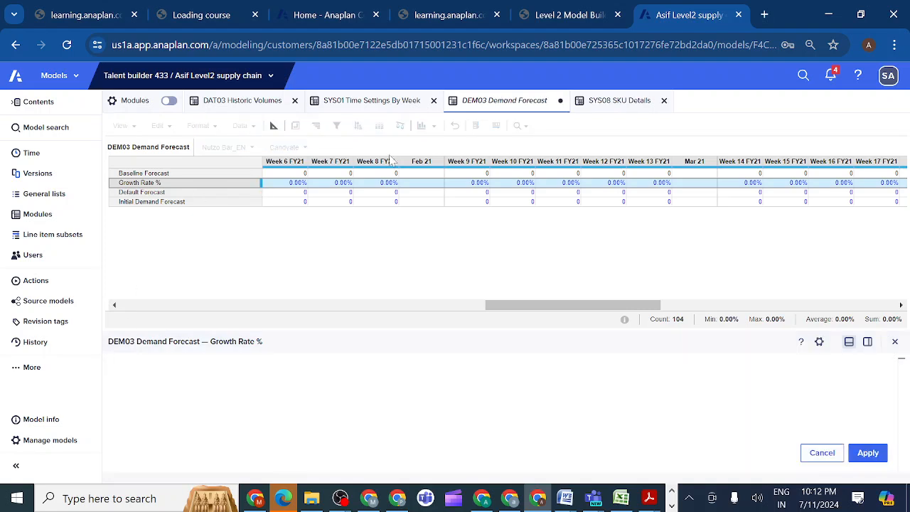
pyautogui.click(42, 221)
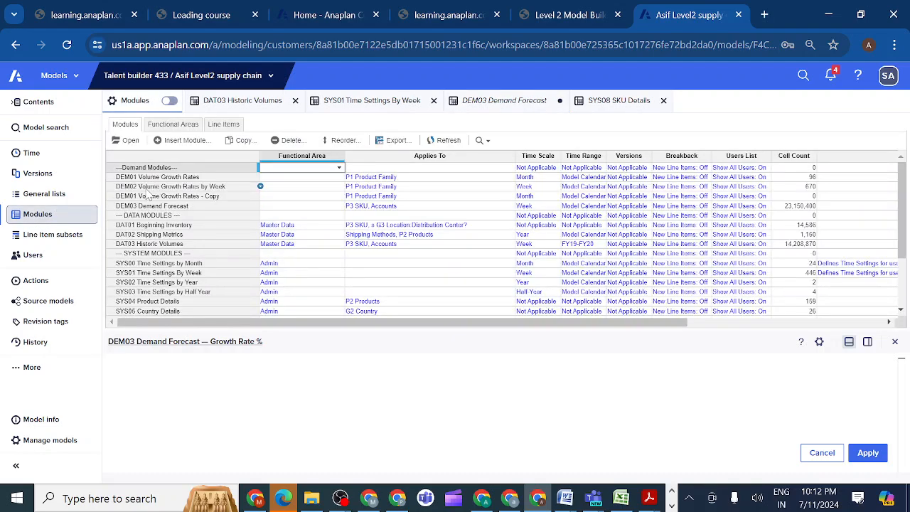
pyautogui.click(147, 189)
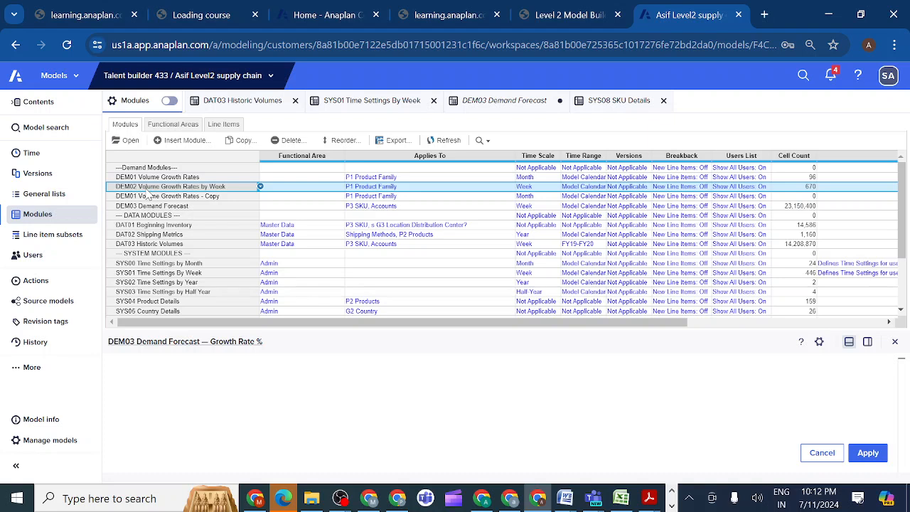
pyautogui.click(131, 141)
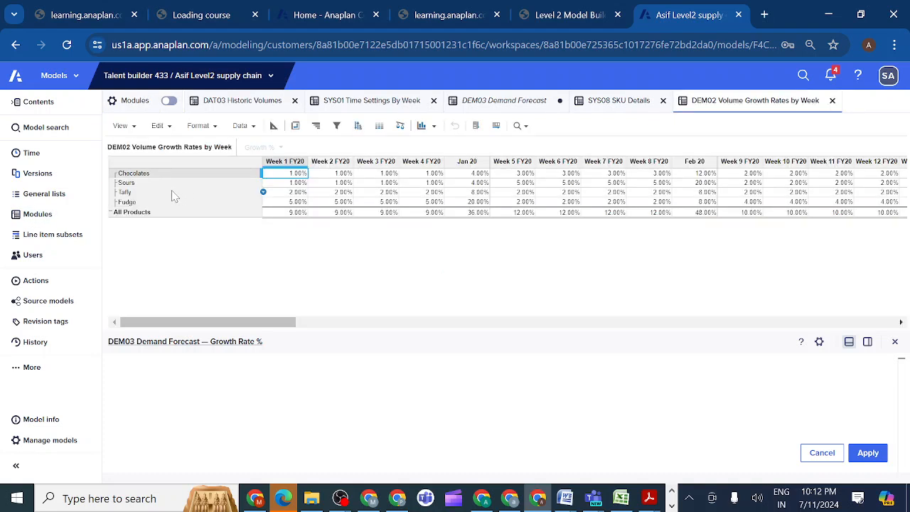
pyautogui.click(273, 126)
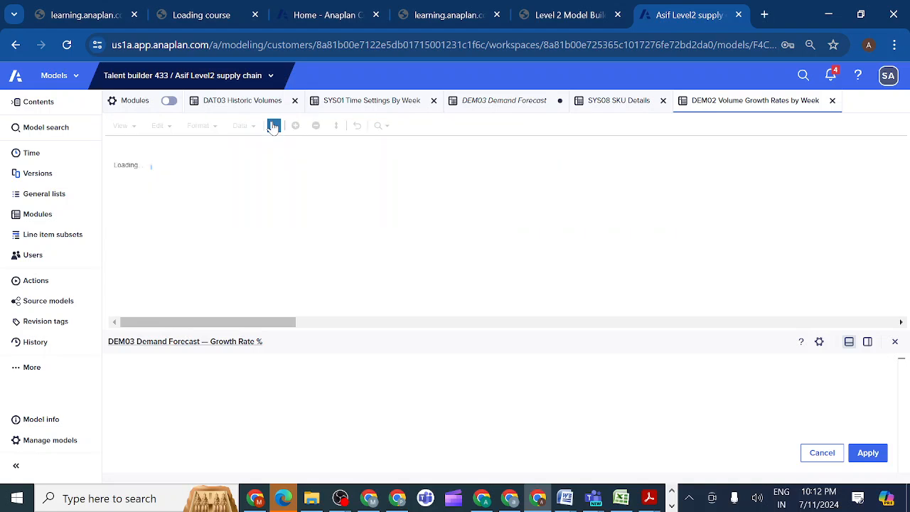
pyautogui.click(213, 170)
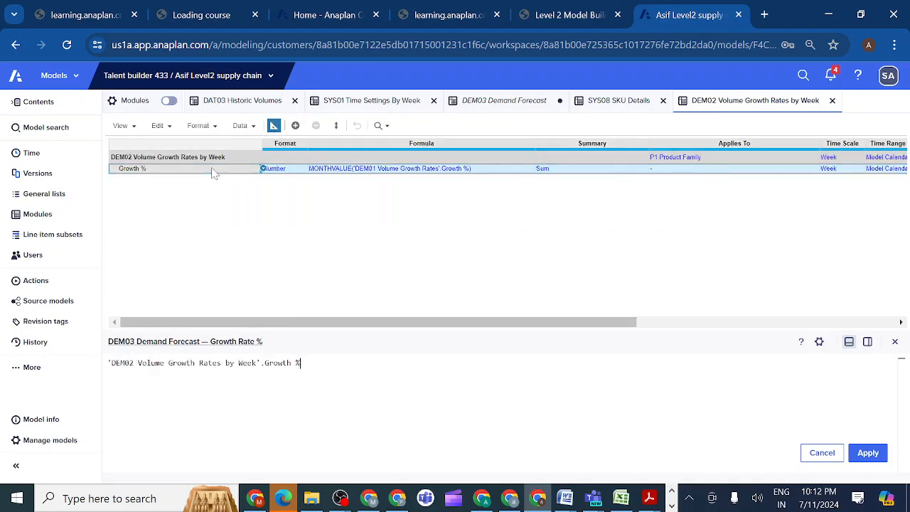
# Complete and apply the Growth Rate % formula by adding [LOOKUP: 'SYS08 SKU Details'.Product Family] to the DEM02 growth reference.
pyautogui.write('[L')
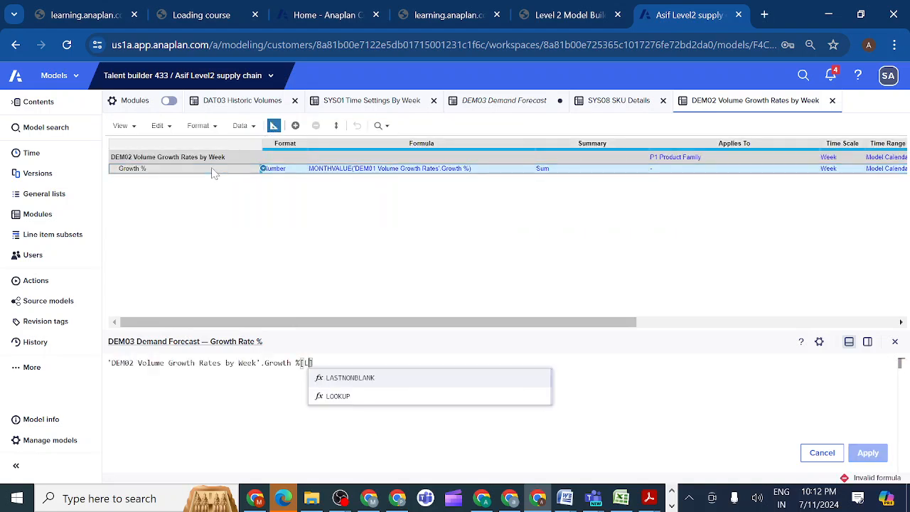
pyautogui.click(340, 396)
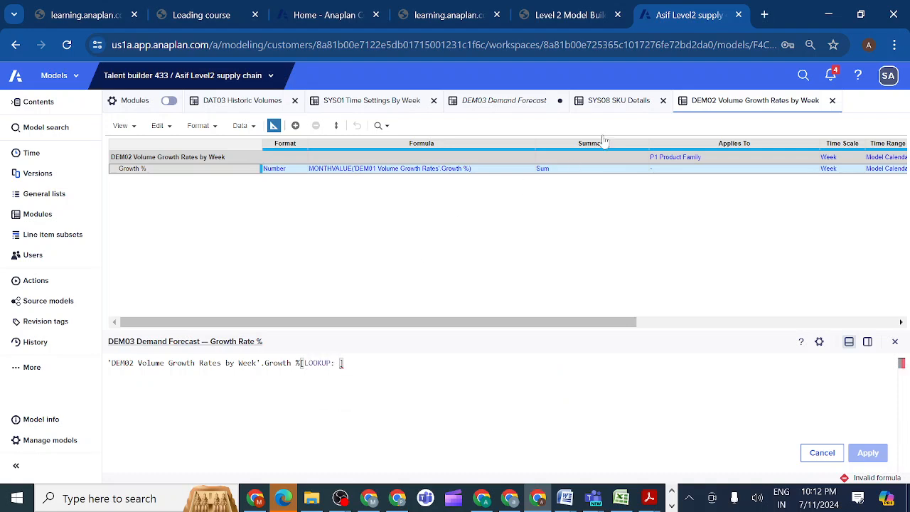
pyautogui.click(619, 100)
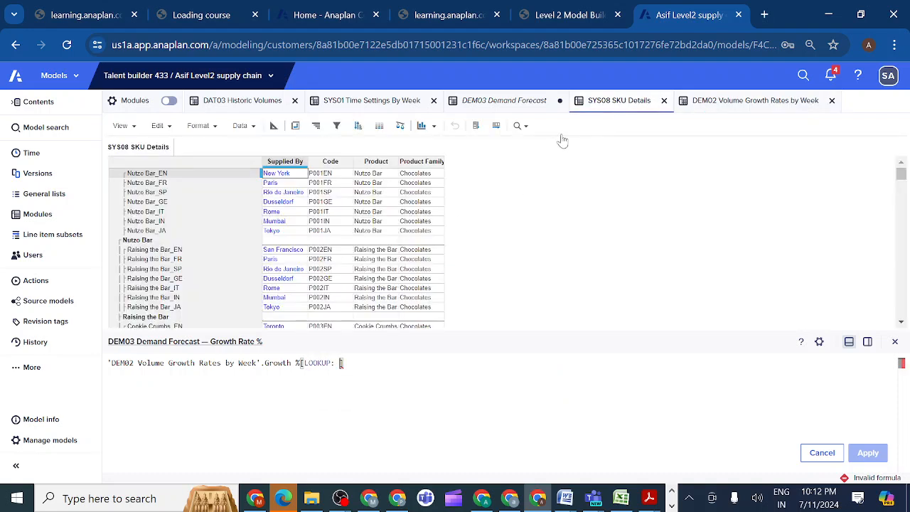
pyautogui.click(421, 165)
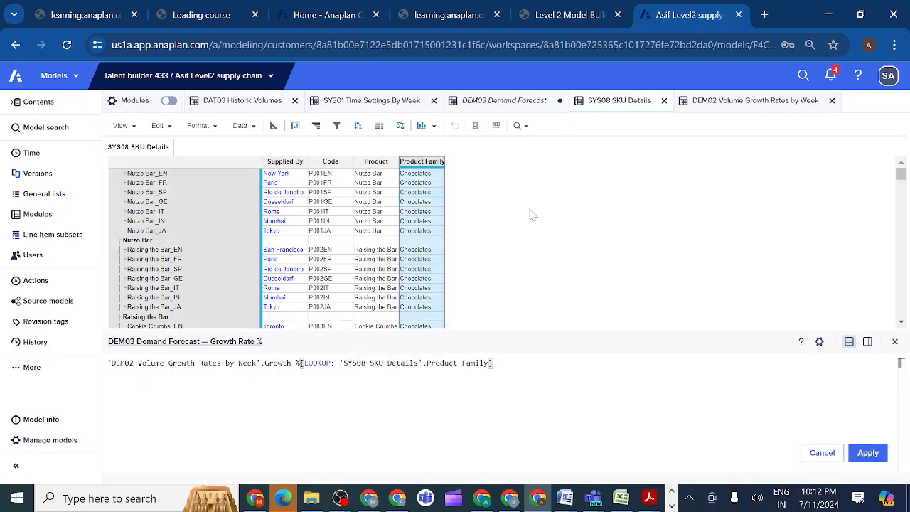
pyautogui.click(866, 452)
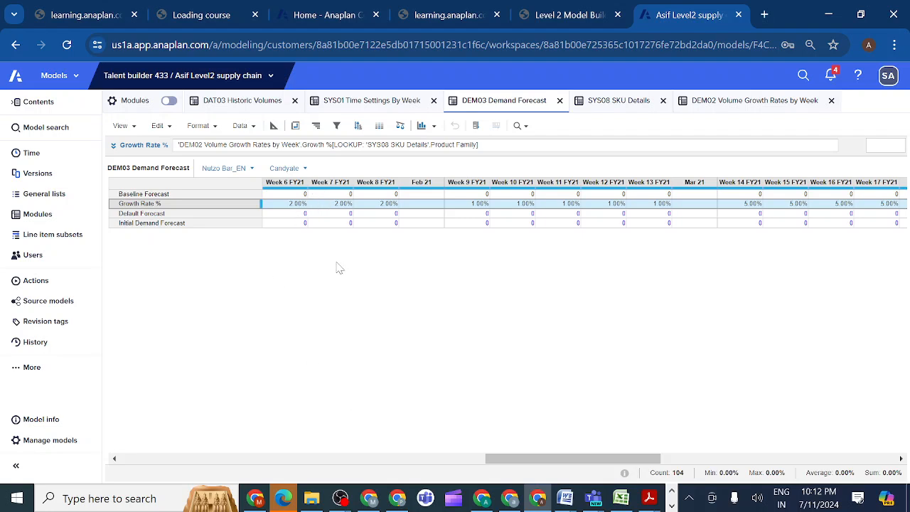
# Set the Default Forecast formula in DEM03 Demand Forecast to Baseline Forecast * (1 + Growth Rate %).
pyautogui.moveTo(512, 462); pyautogui.dragTo(112, 459)
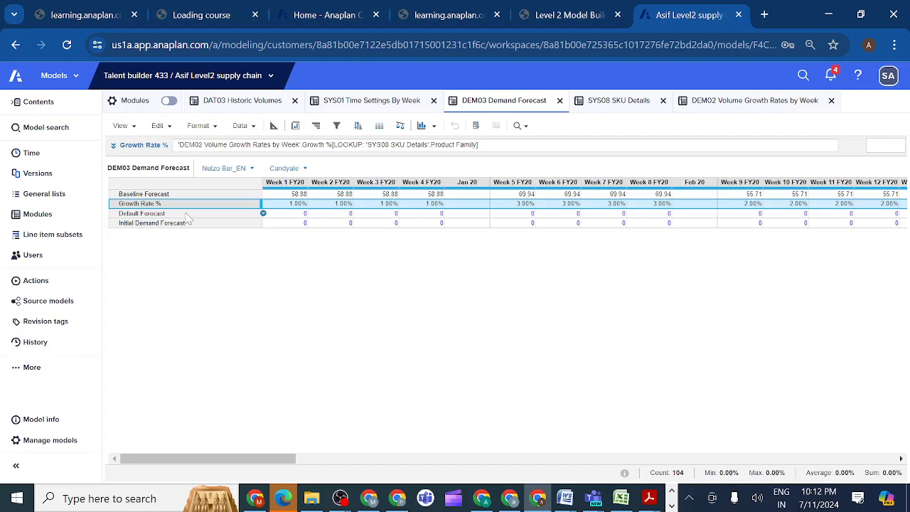
pyautogui.click(163, 213)
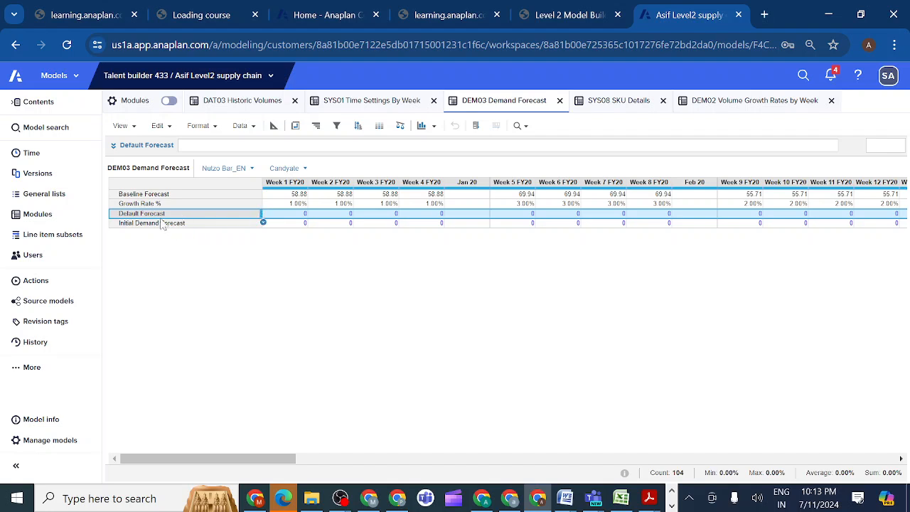
pyautogui.click(113, 145)
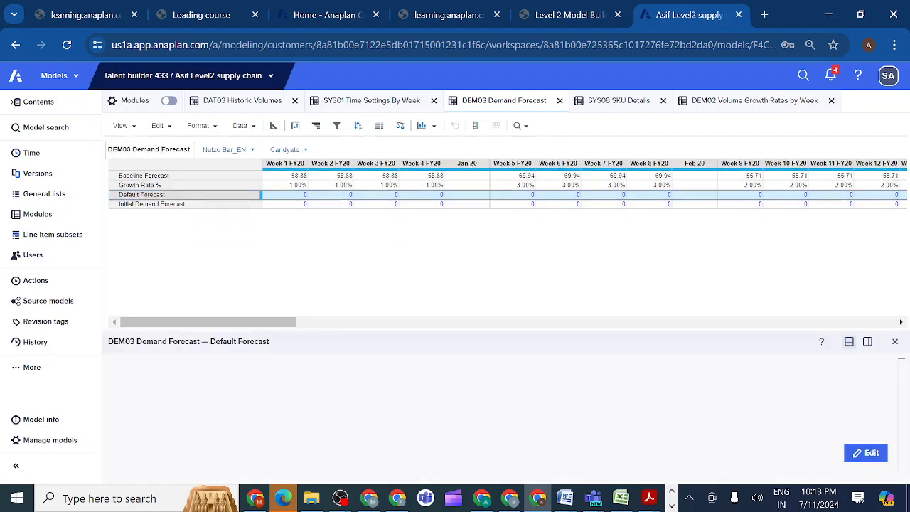
pyautogui.click(108, 363)
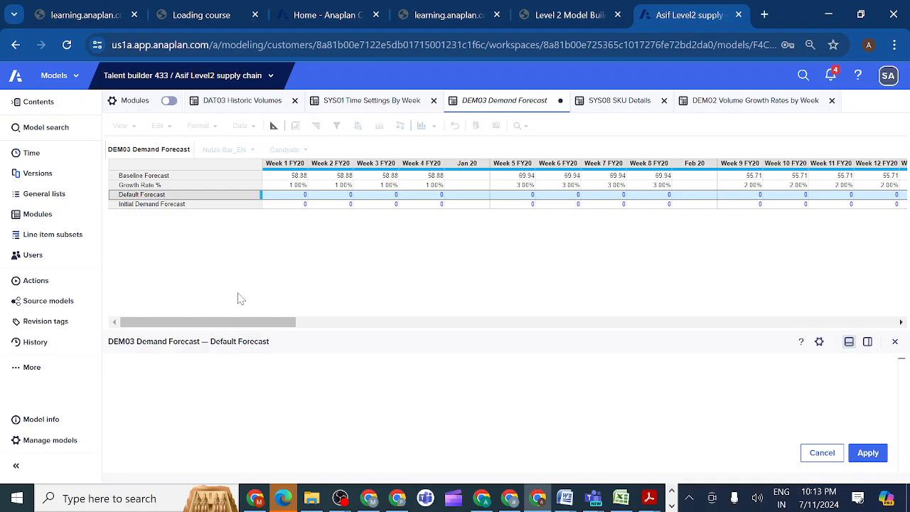
pyautogui.click(171, 183)
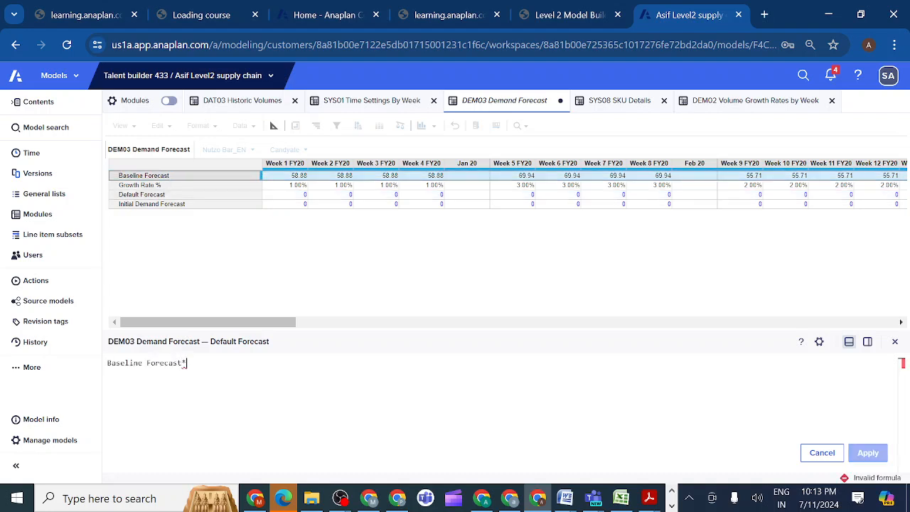
pyautogui.write('* (1')
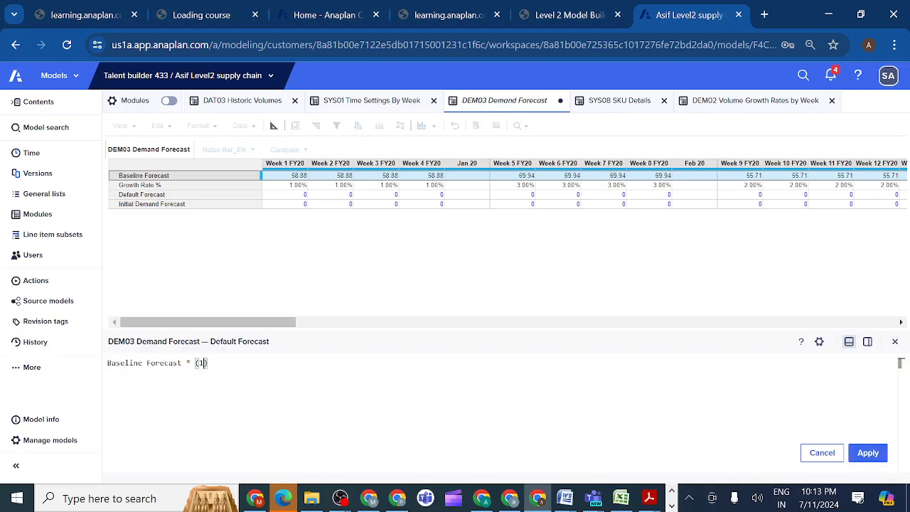
pyautogui.write('+')
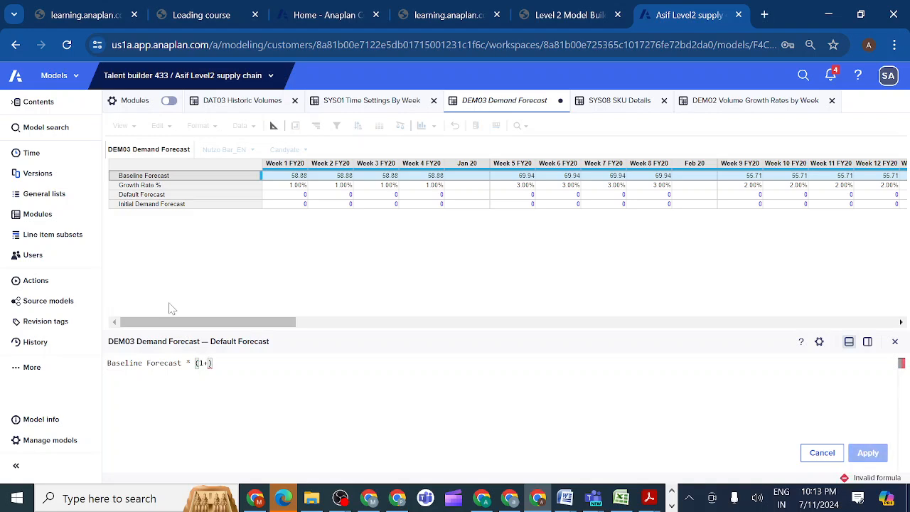
pyautogui.click(181, 187)
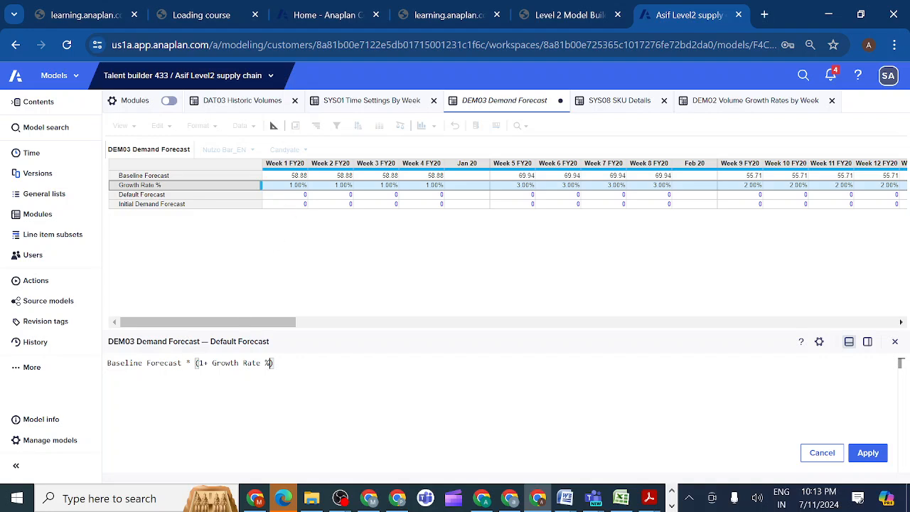
pyautogui.click(870, 455)
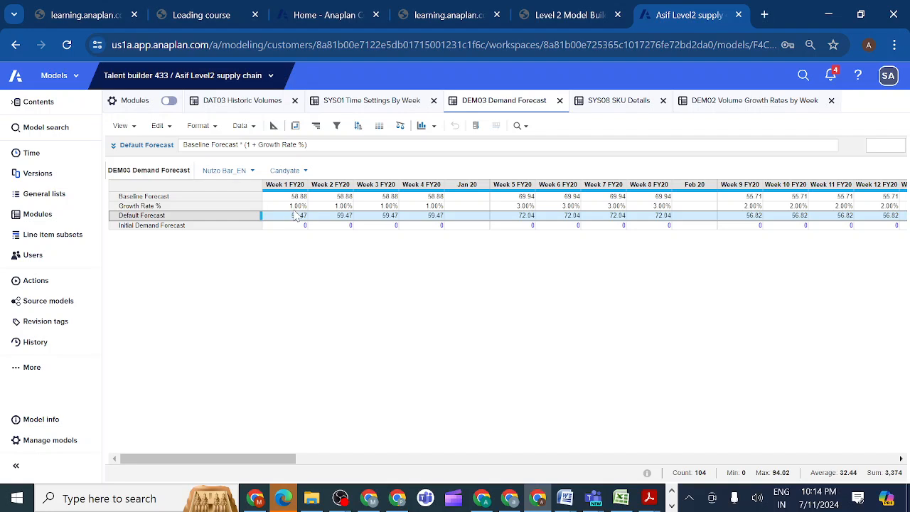
# Try to set the Initial Demand Forecast formula in DEM03 Demand Forecast to ROUND(Default Forecast,UP,0).
pyautogui.click(242, 227)
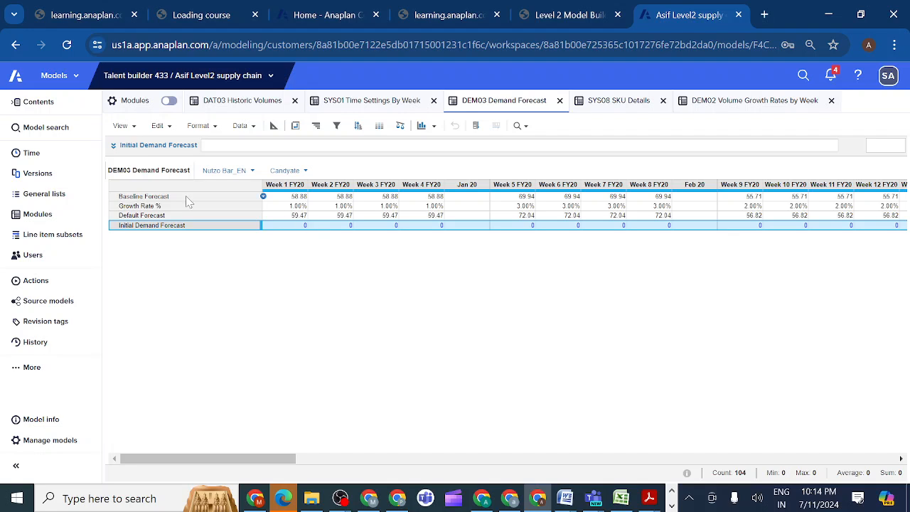
pyautogui.click(113, 146)
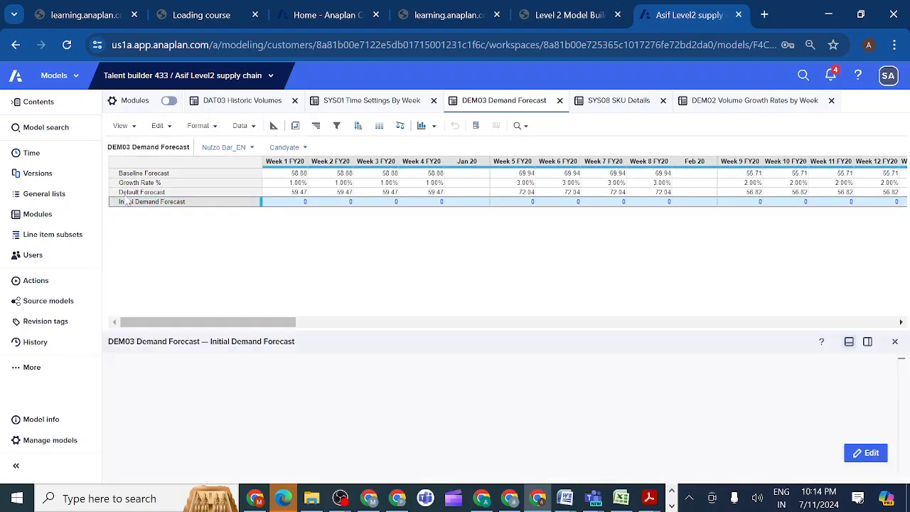
pyautogui.click(108, 363)
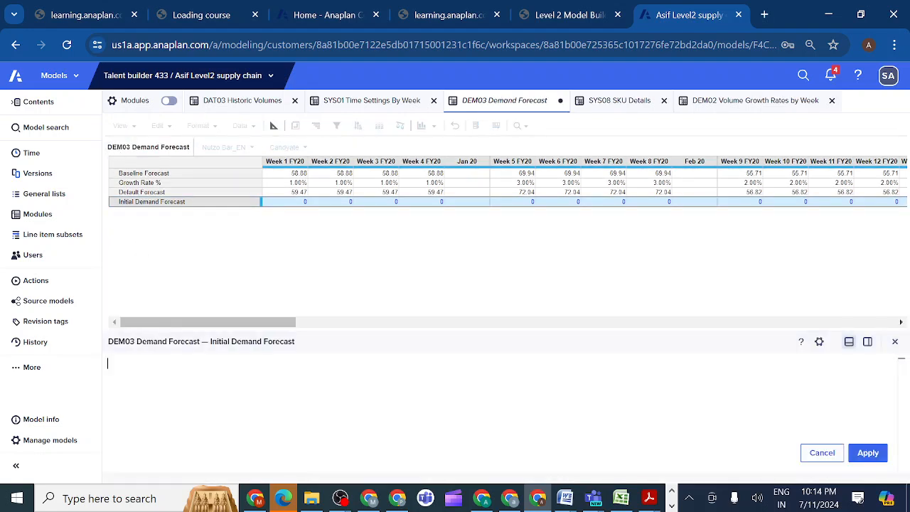
pyautogui.write('ROU')
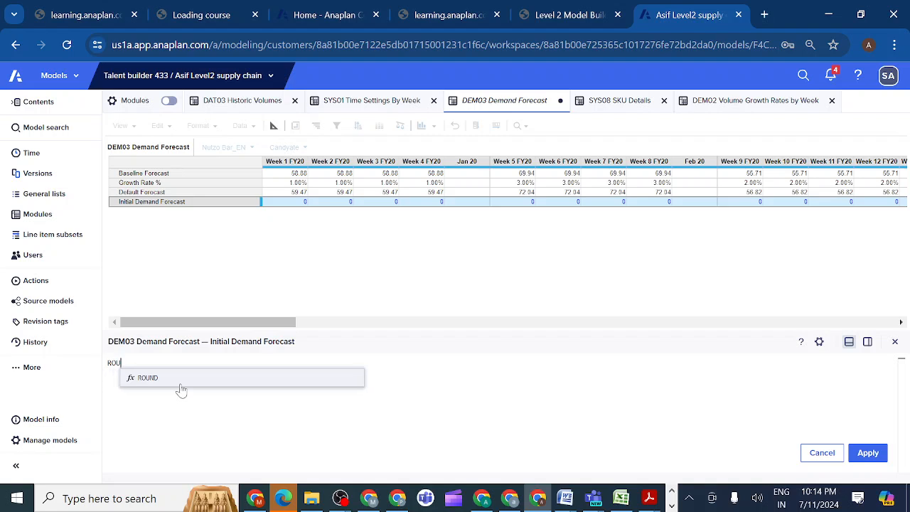
pyautogui.click(147, 381)
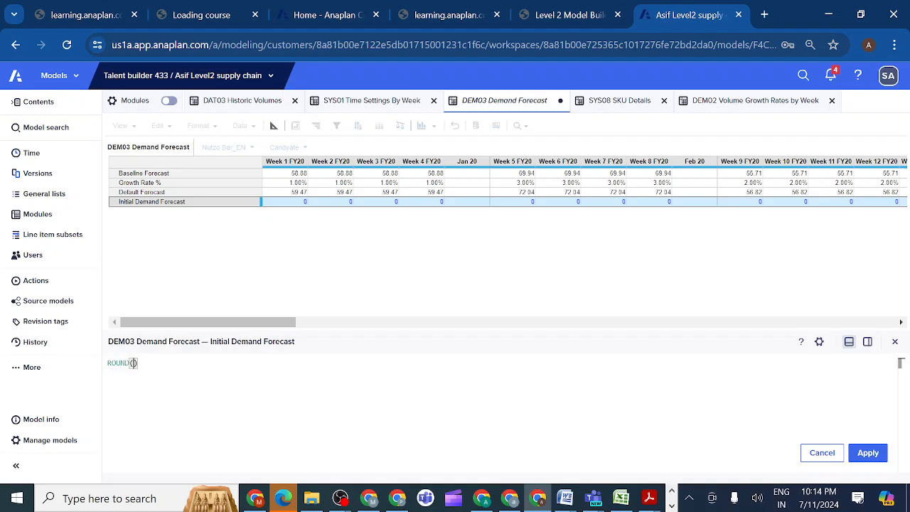
pyautogui.click(144, 193)
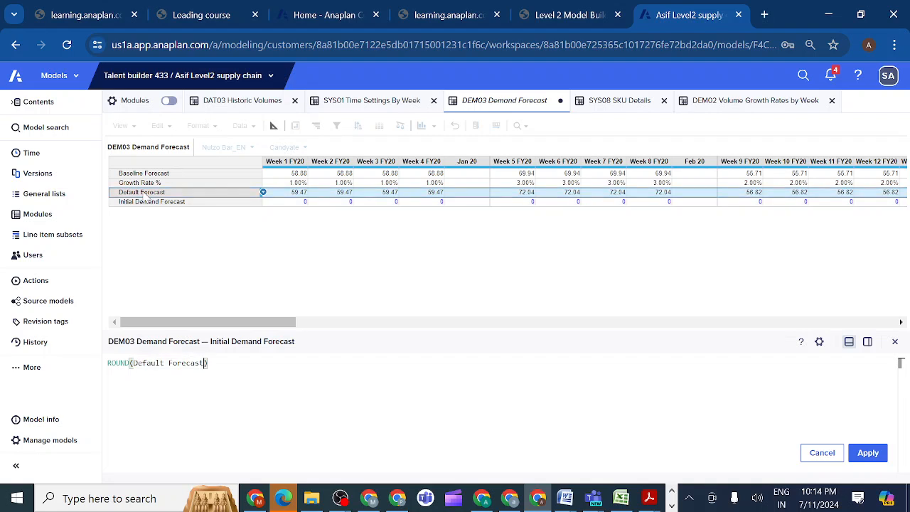
pyautogui.write(',UP,0')
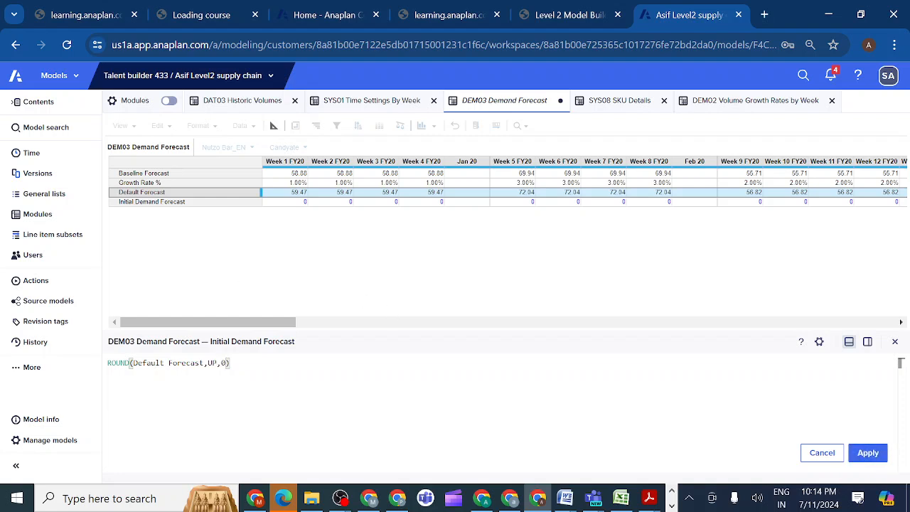
pyautogui.click(866, 453)
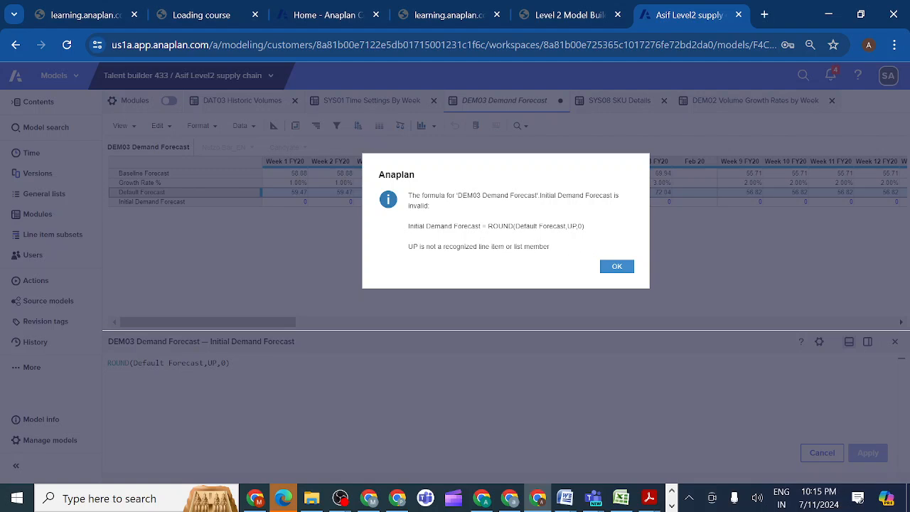
pyautogui.click(618, 269)
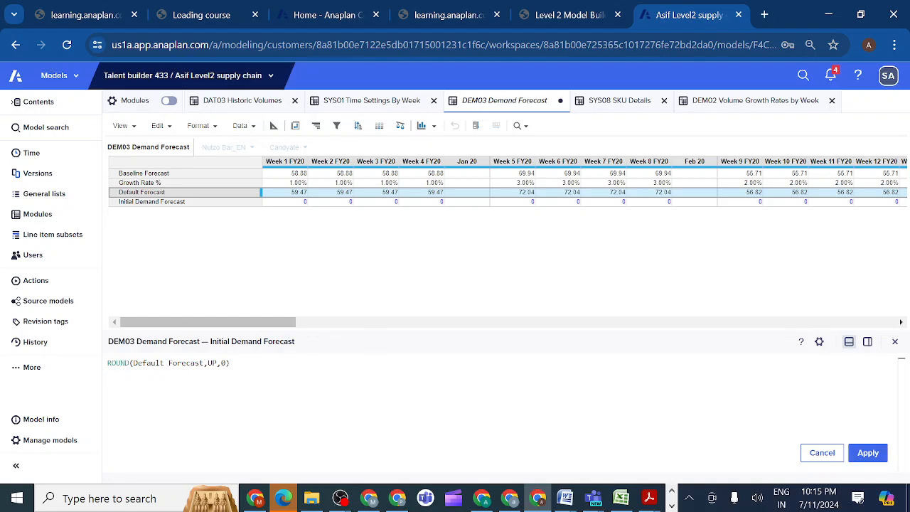
# Try to set the Initial Demand Forecast formula in DEM03 Demand Forecast to ROUND(Default Forecast,UP).
pyautogui.click(226, 363)
pyautogui.press('BackSpace')
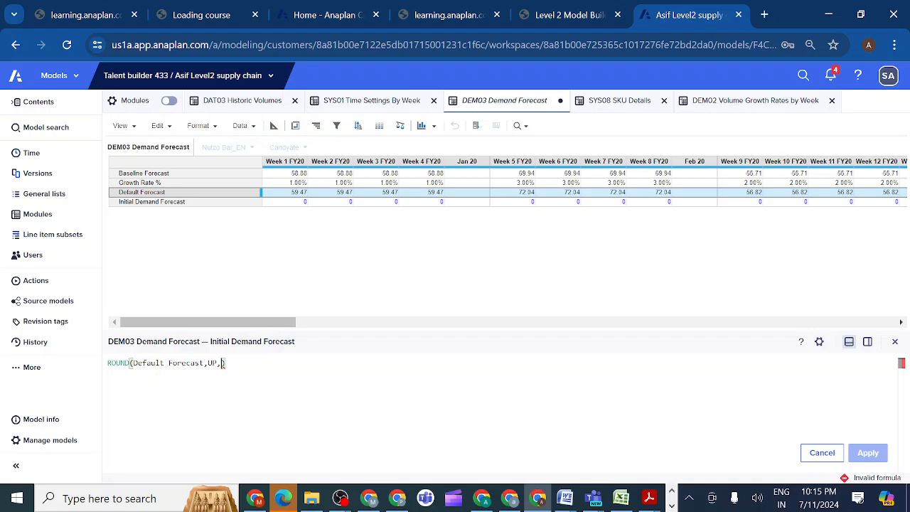
pyautogui.press('BackSpace')
pyautogui.press('BackSpace')
pyautogui.press('BackSpace')
pyautogui.press('BackSpace')
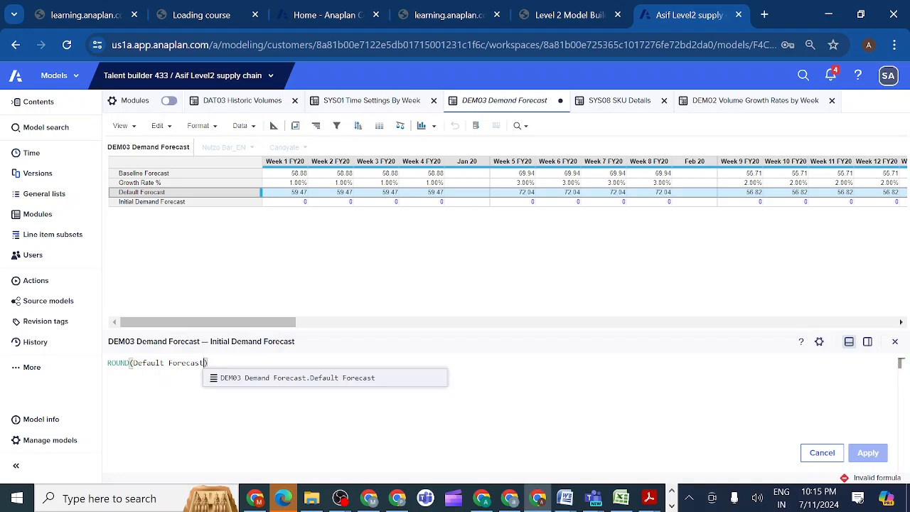
pyautogui.write(',')
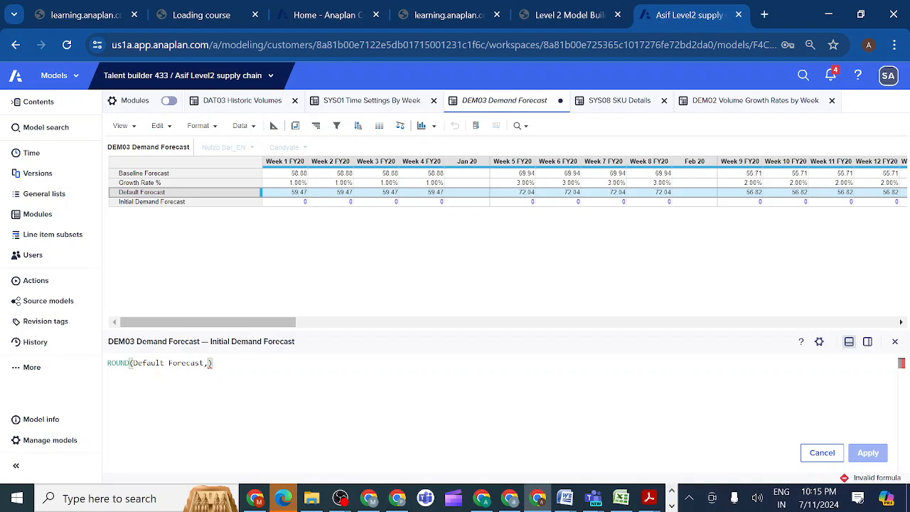
pyautogui.write('0')
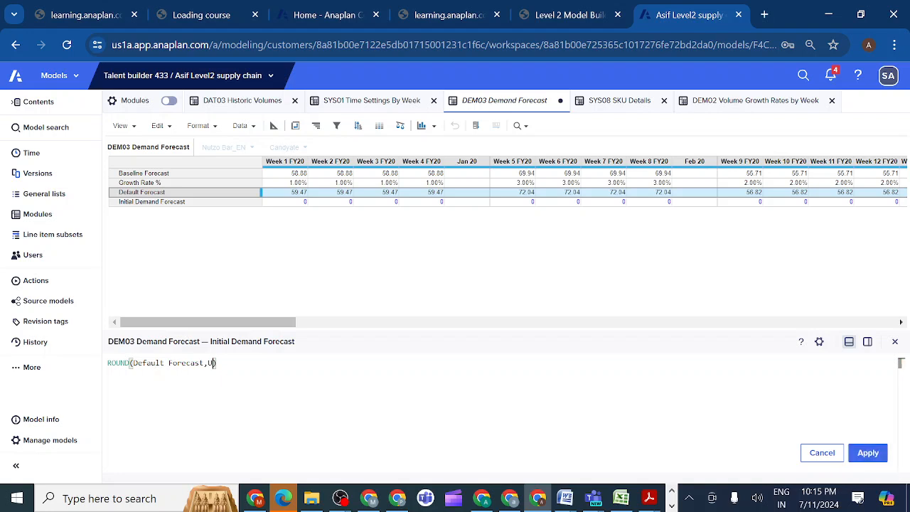
pyautogui.write('P')
pyautogui.click(867, 454)
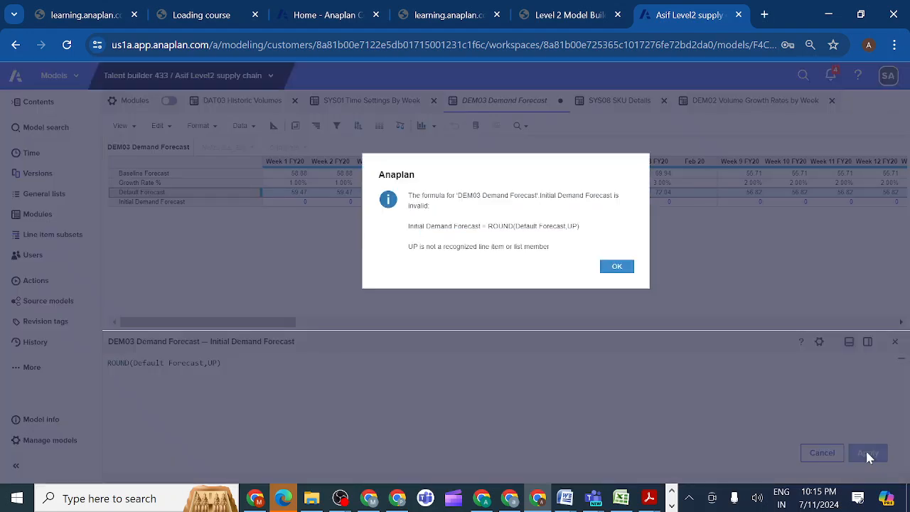
pyautogui.click(617, 268)
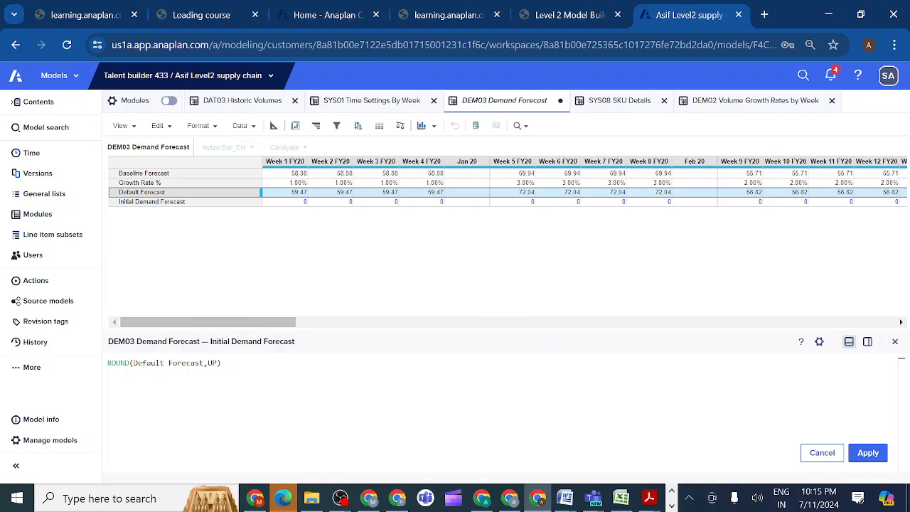
# Try to set the Initial Demand Forecast formula in DEM03 Demand Forecast to ROUND(Default Forecast,DOWN,0).
pyautogui.click(217, 363)
pyautogui.press('BackSpace')
pyautogui.press('BackSpace')
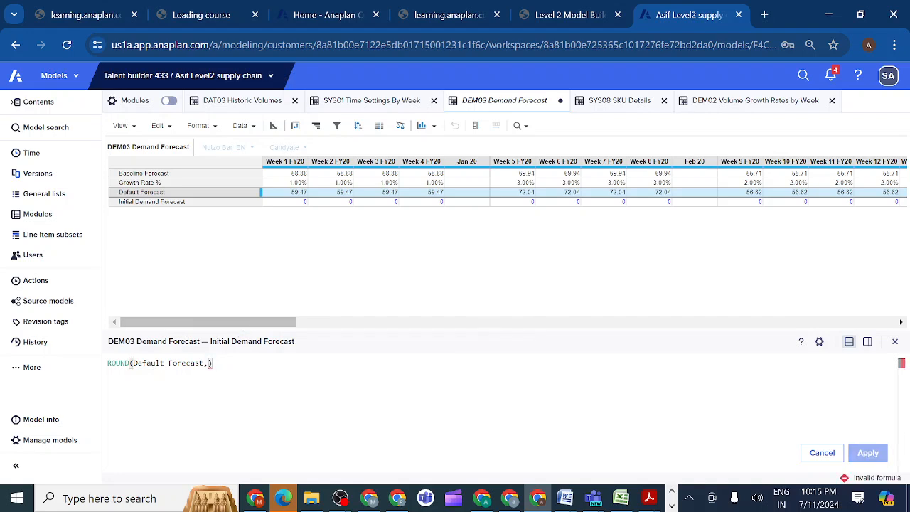
pyautogui.write('DOW')
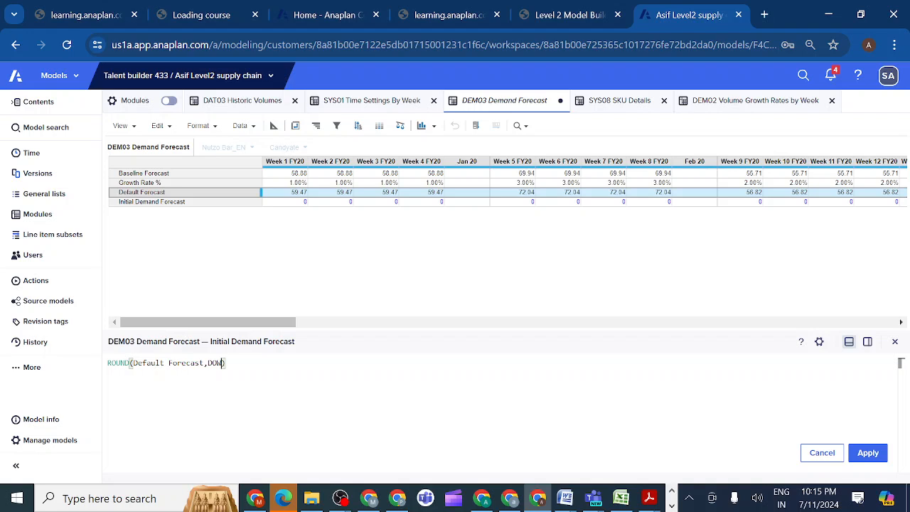
pyautogui.write('N,0')
pyautogui.click(870, 459)
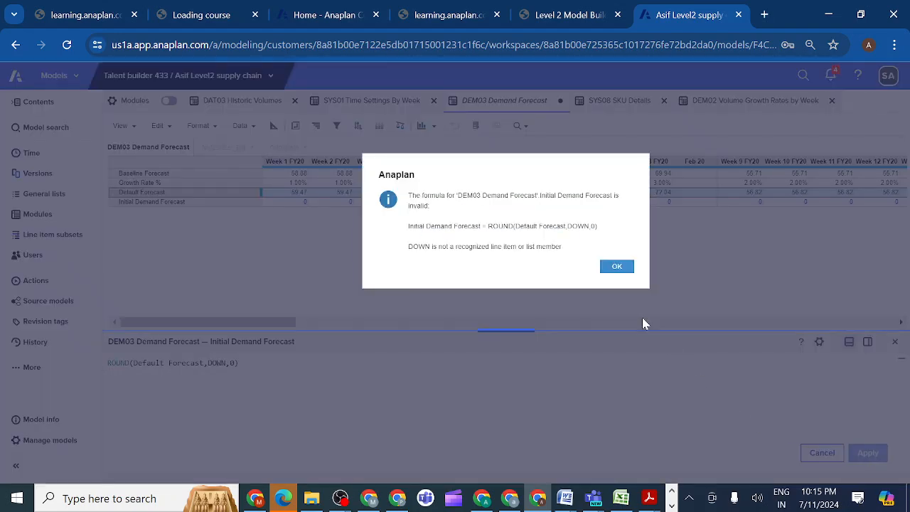
pyautogui.click(617, 267)
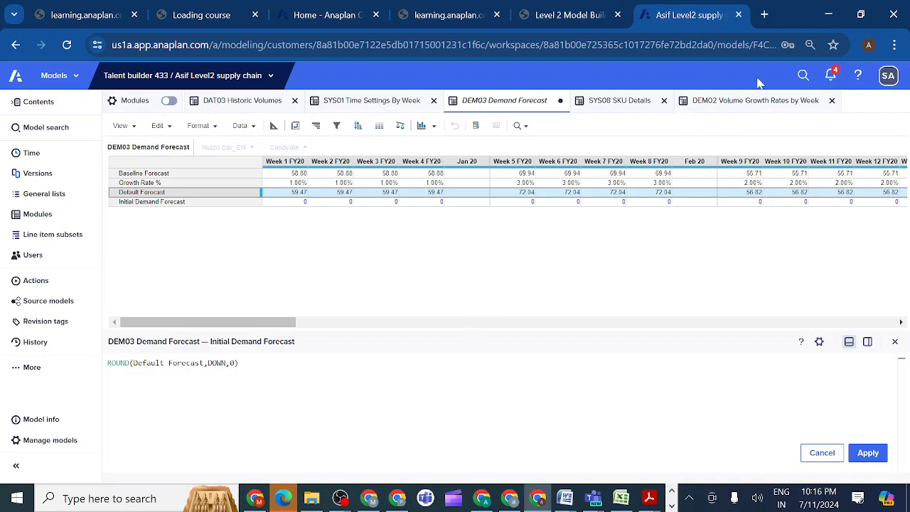
# Open the Anapedia help site from Anaplan and search it for "Syntax for Round function".
pyautogui.click(859, 76)
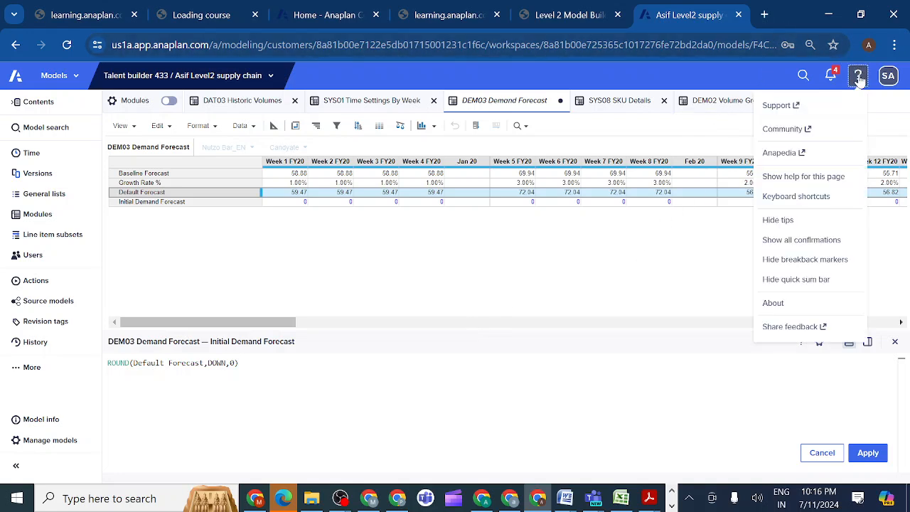
pyautogui.click(779, 154)
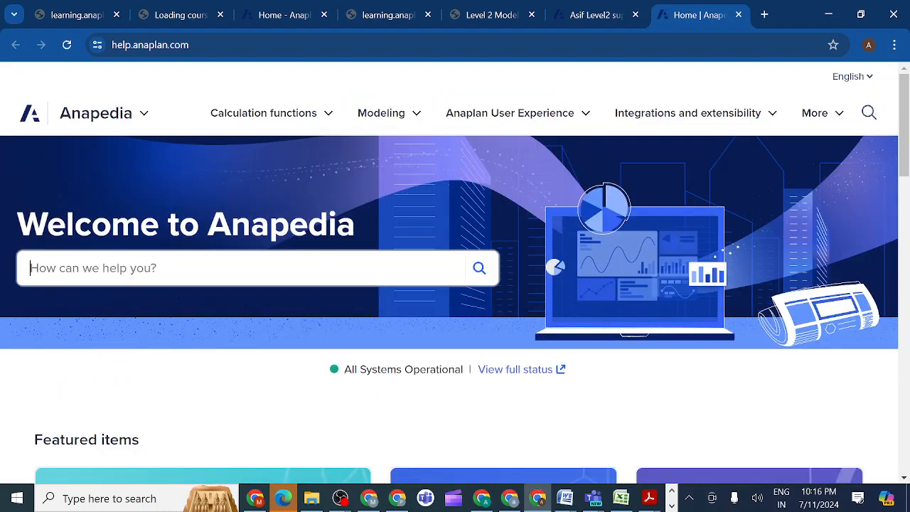
pyautogui.write('Sy')
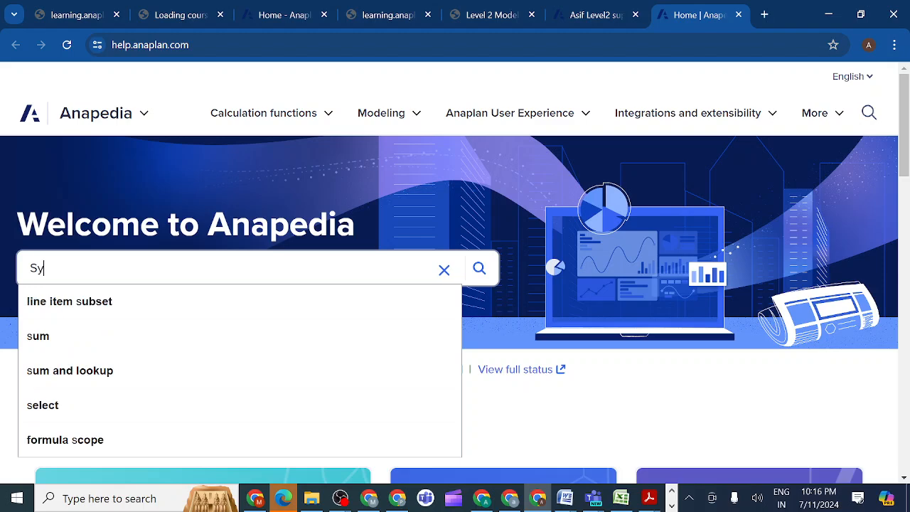
pyautogui.write('ntax')
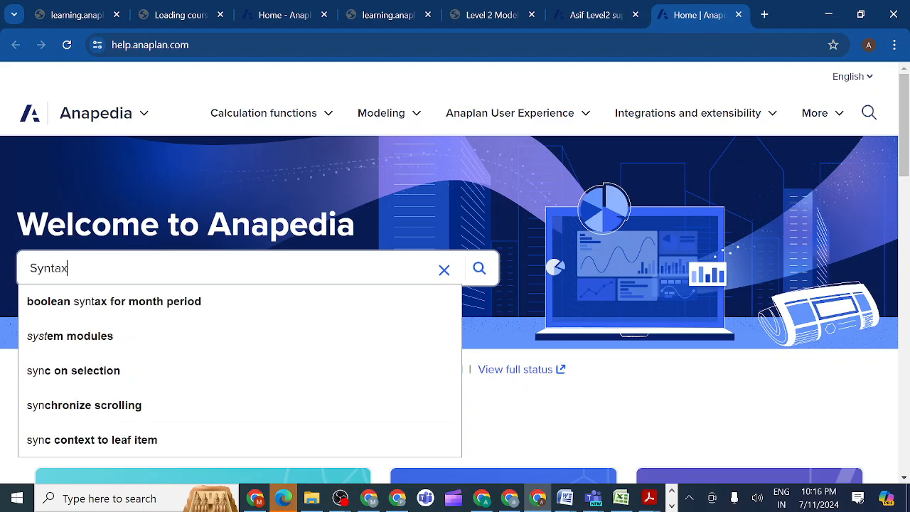
pyautogui.write(' fo')
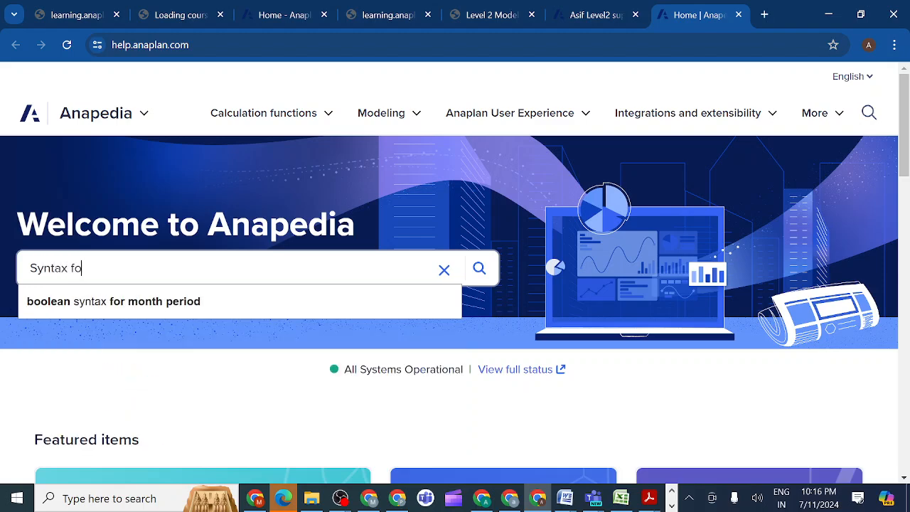
pyautogui.write('r R')
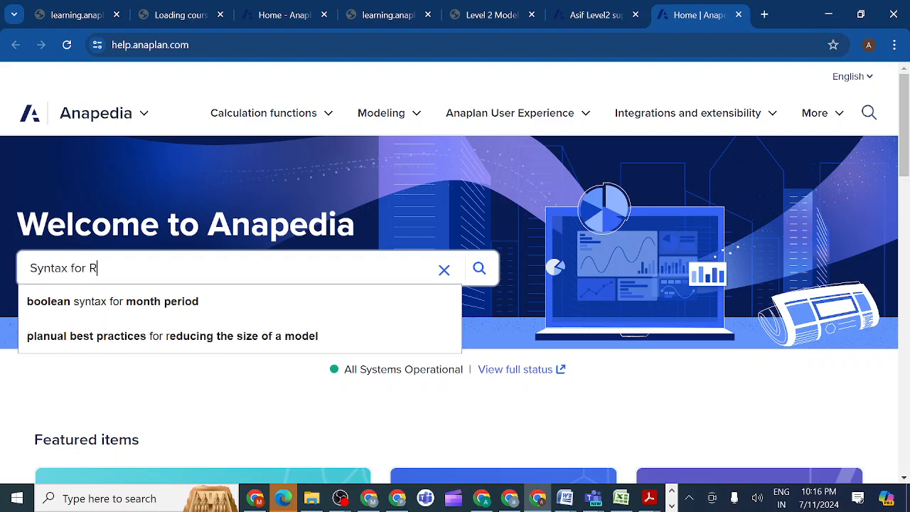
pyautogui.write('ound')
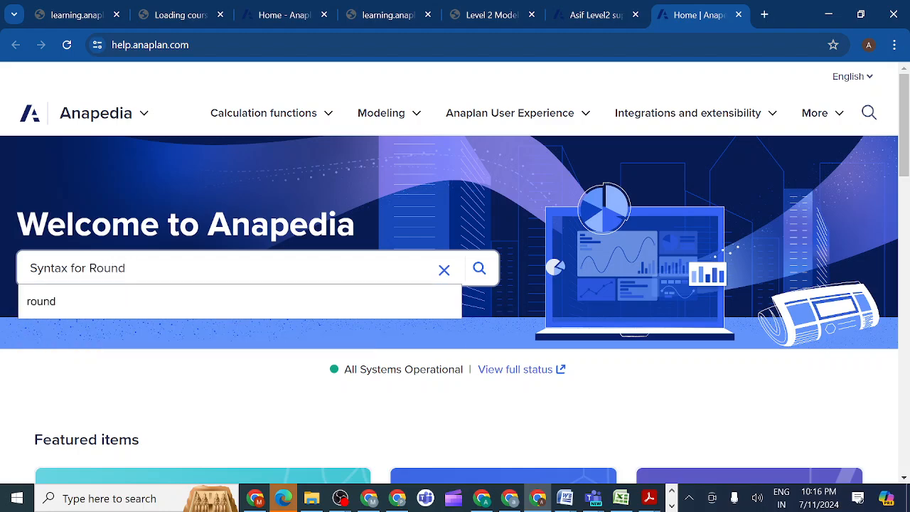
pyautogui.write(' functi')
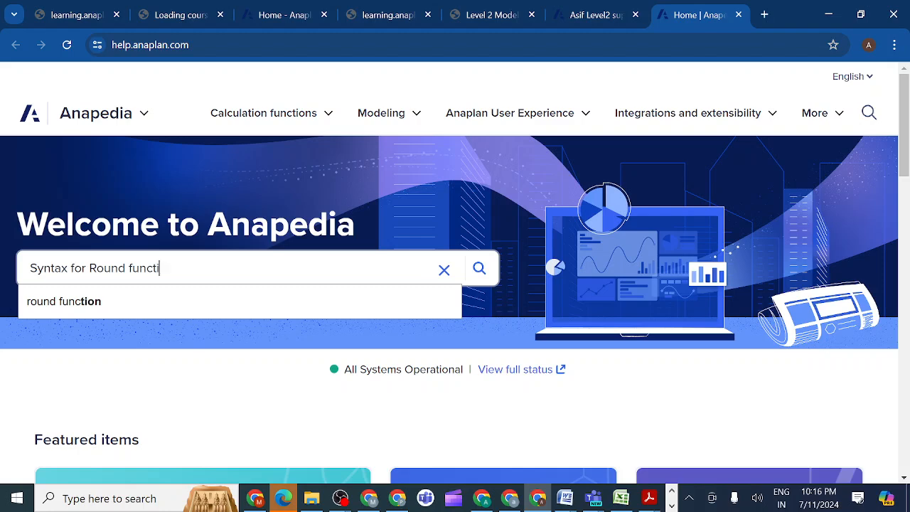
pyautogui.write('on')
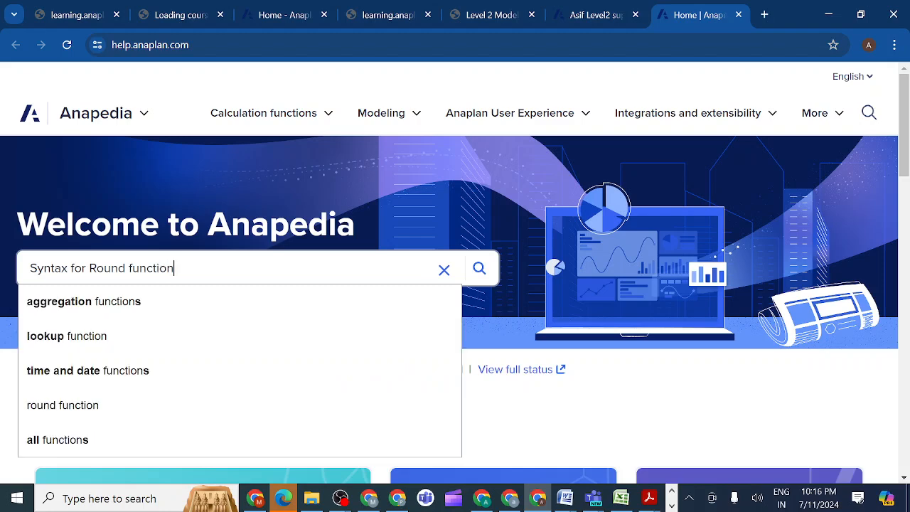
pyautogui.press('Return')
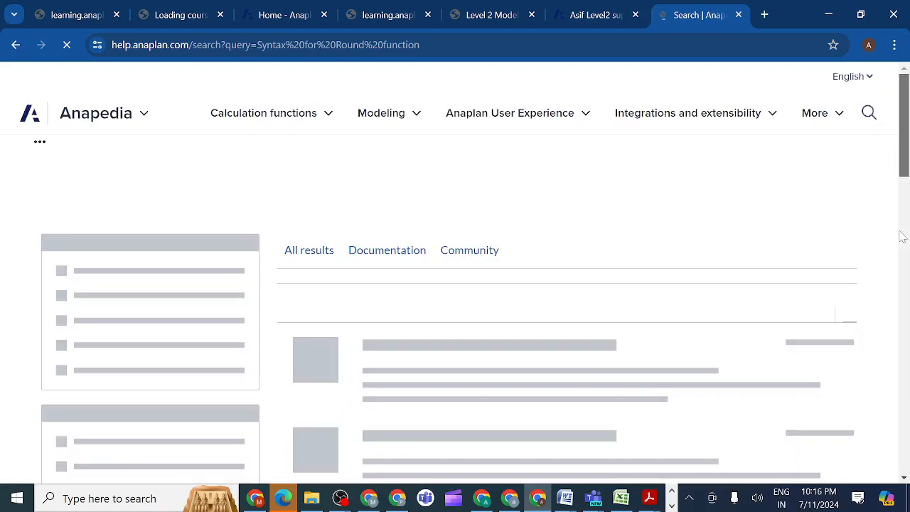
# Read the "rounding up in Anaplan" community discussion from the search results and return to the results.
pyautogui.scroll(-5, 901, 233)
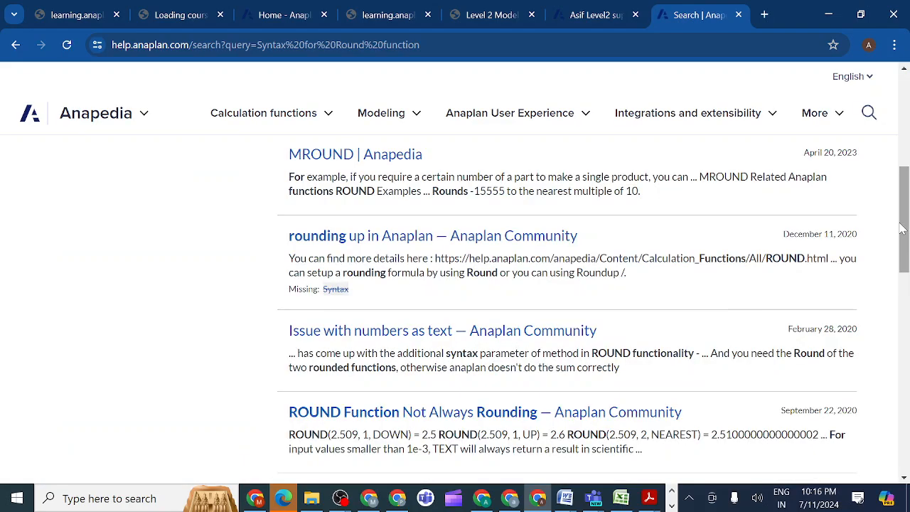
pyautogui.click(317, 242)
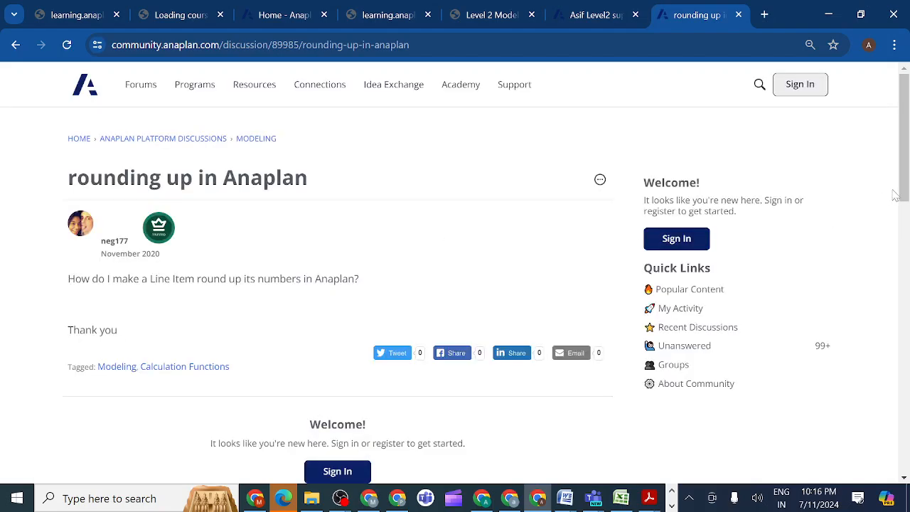
pyautogui.moveTo(904, 191); pyautogui.dragTo(882, 253)
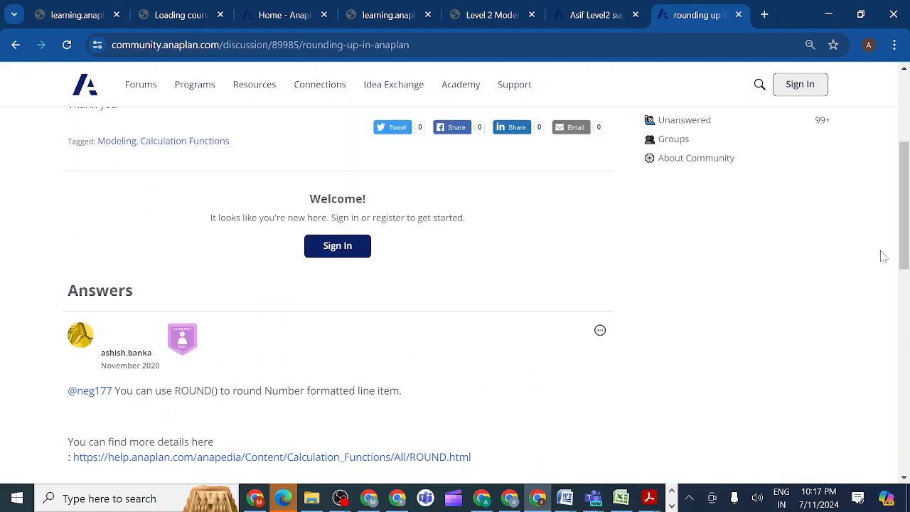
pyautogui.click(15, 46)
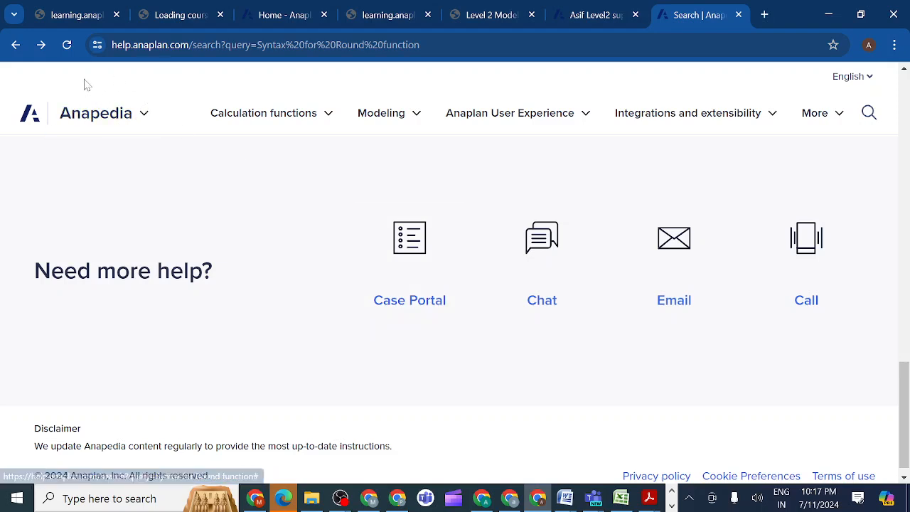
# Search Anapedia for "round up" from its home page and check the results for ROUND syntax examples.
pyautogui.click(14, 46)
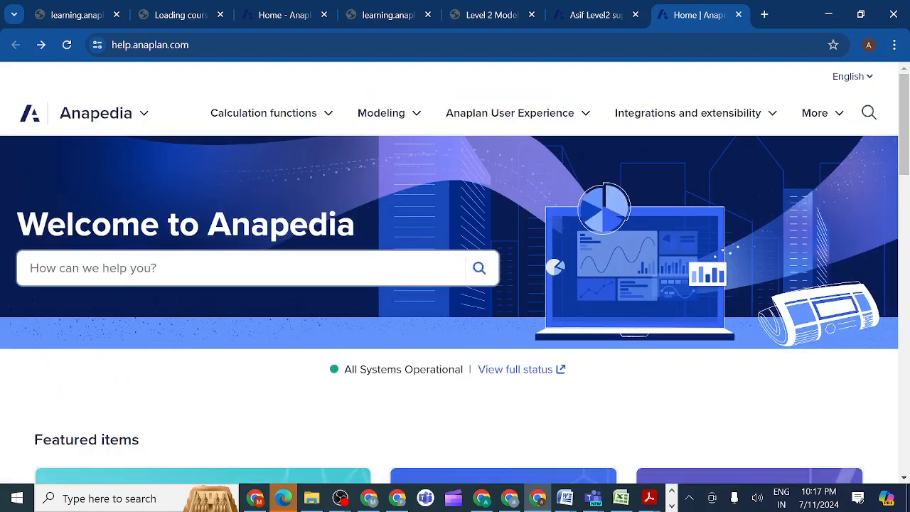
pyautogui.click(241, 268)
pyautogui.write('R')
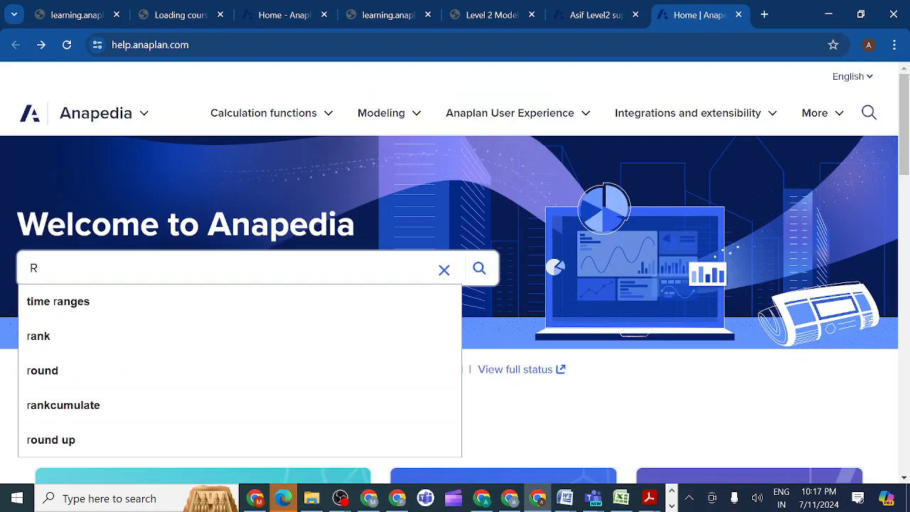
pyautogui.write('oun')
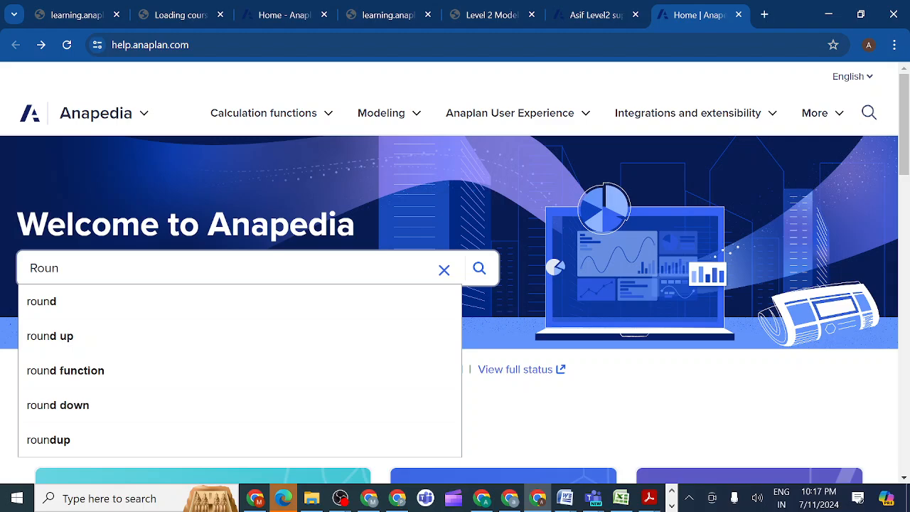
pyautogui.click(73, 344)
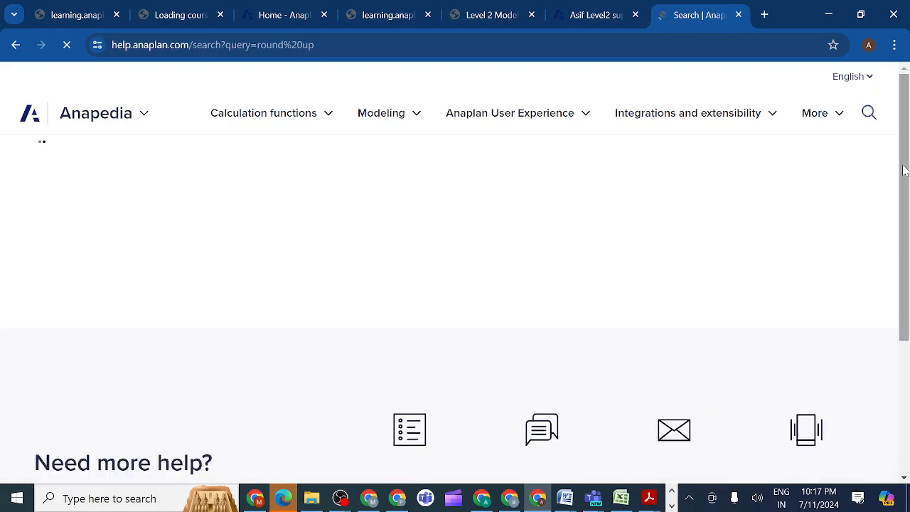
pyautogui.moveTo(903, 171); pyautogui.dragTo(904, 301)
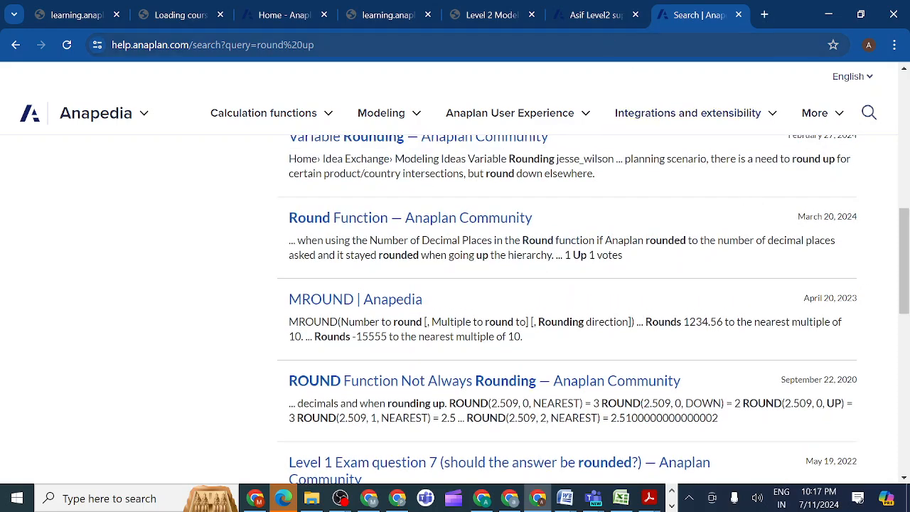
# Return to the Anaplan model and apply ROUND(Default Forecast,0,UP) as the Initial Demand Forecast formula in DEM03 Demand Forecast.
pyautogui.click(594, 15)
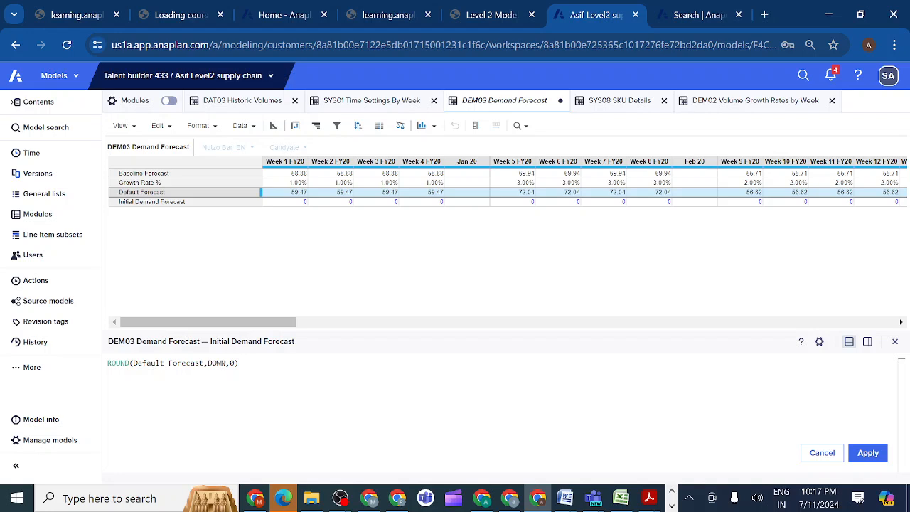
pyautogui.click(235, 364)
pyautogui.press('BackSpace')
pyautogui.press('BackSpace')
pyautogui.press('BackSpace')
pyautogui.press('BackSpace')
pyautogui.press('BackSpace')
pyautogui.press('BackSpace')
pyautogui.write('0')
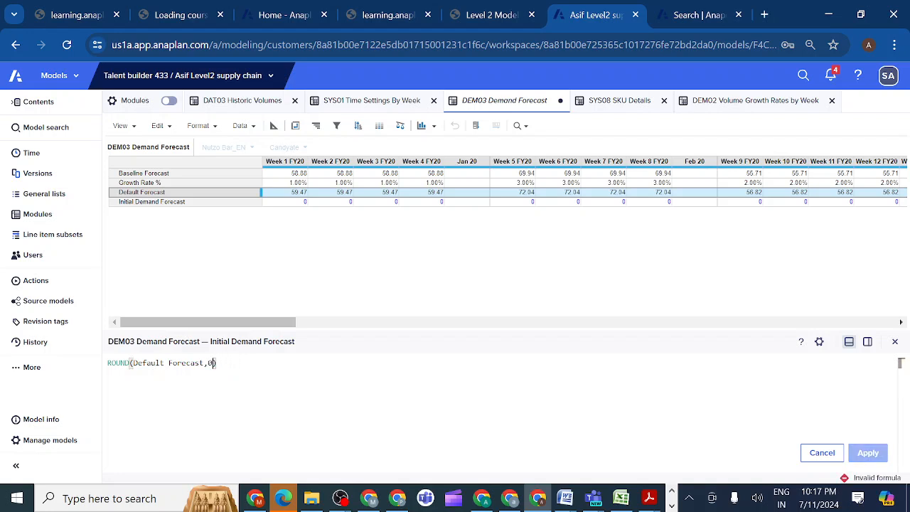
pyautogui.write(',UP')
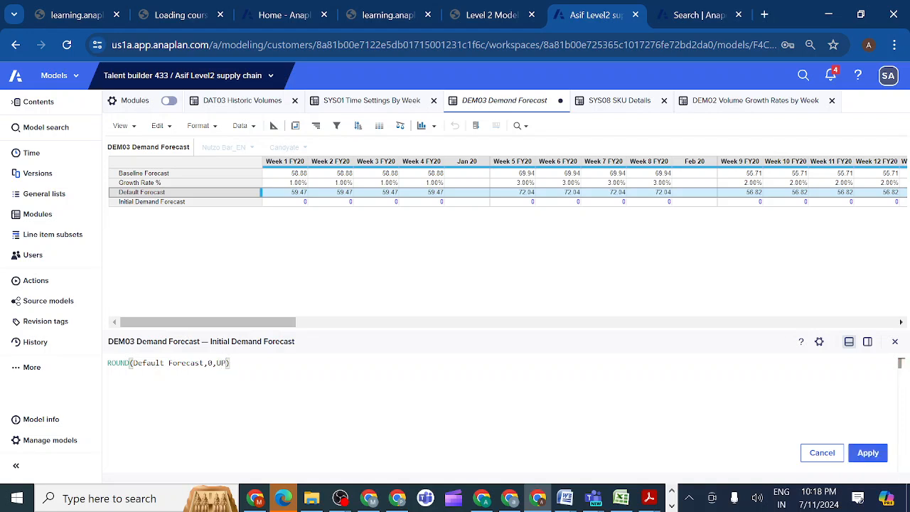
pyautogui.click(866, 455)
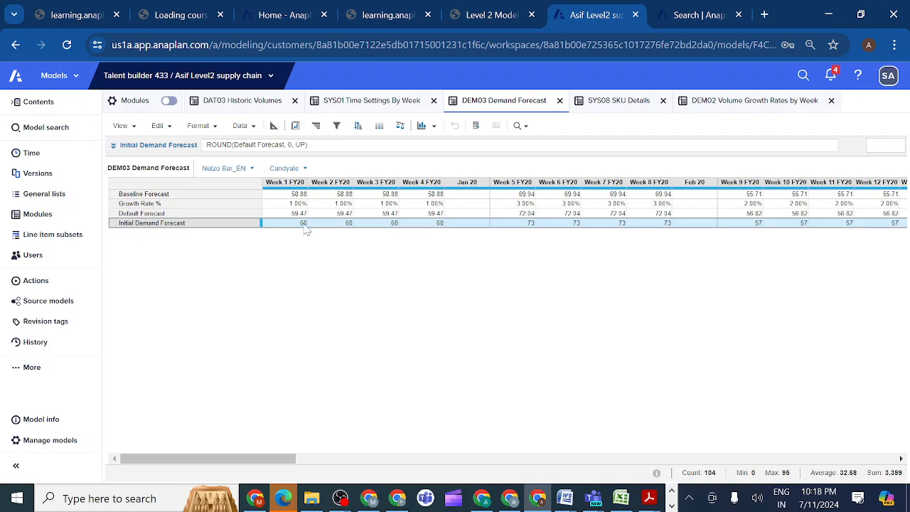
# Change the rounding direction in the Initial Demand Forecast formula to DOWN and apply it.
pyautogui.click(113, 144)
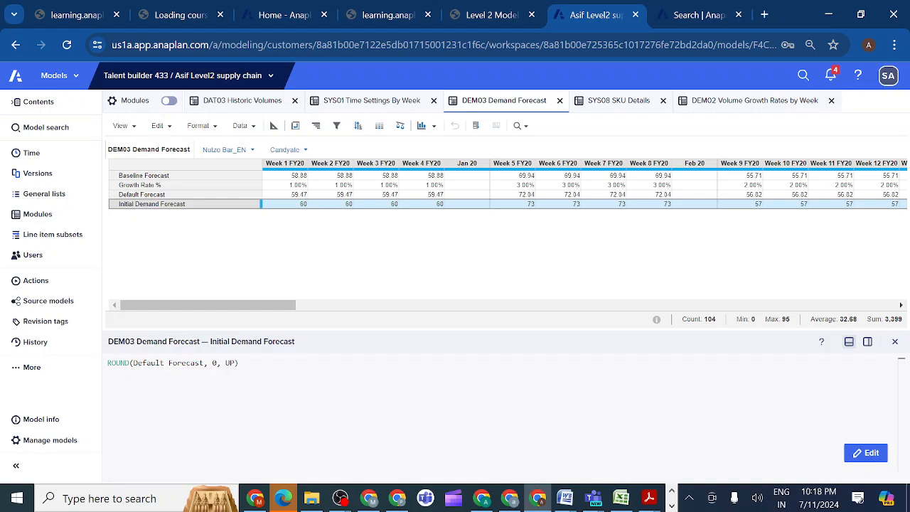
pyautogui.doubleClick(229, 364)
pyautogui.press('BackSpace')
pyautogui.press('BackSpace')
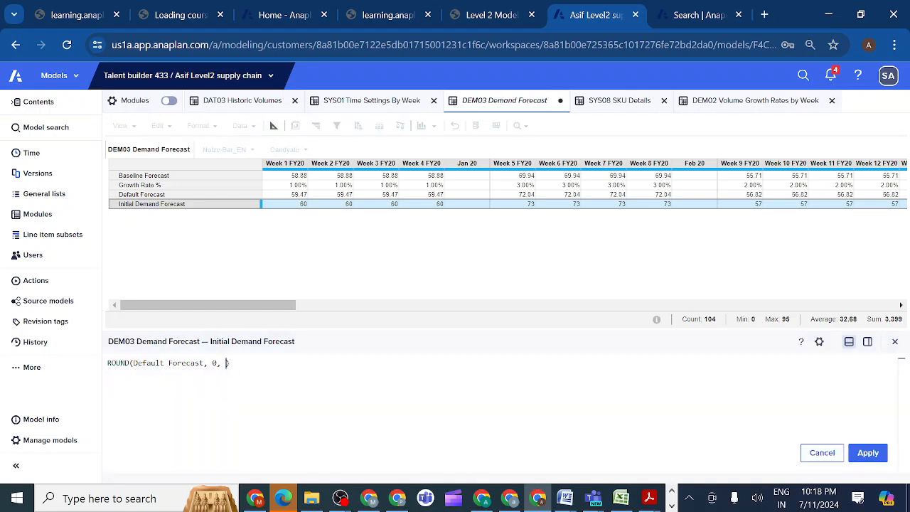
pyautogui.write('DOWN')
pyautogui.click(866, 453)
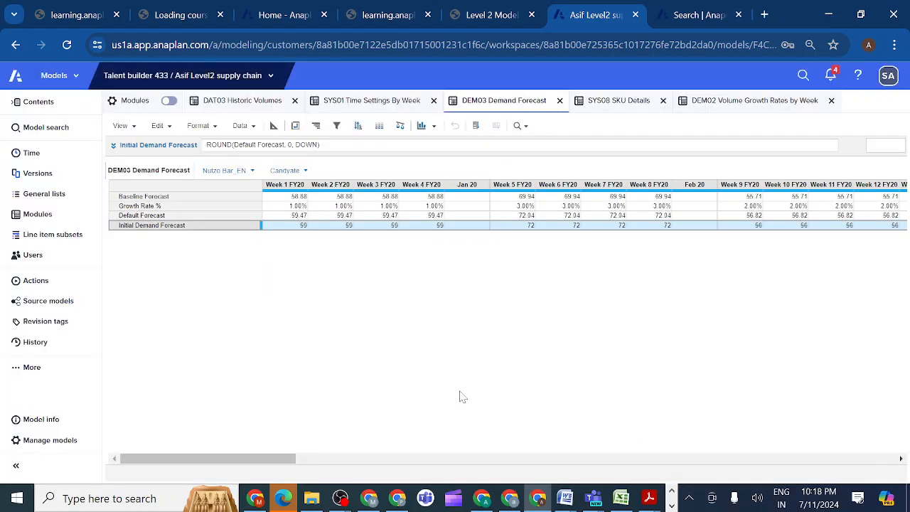
# Set the Initial Demand Forecast formula back to ROUND(Default Forecast, 0, UP) and apply it.
pyautogui.click(113, 145)
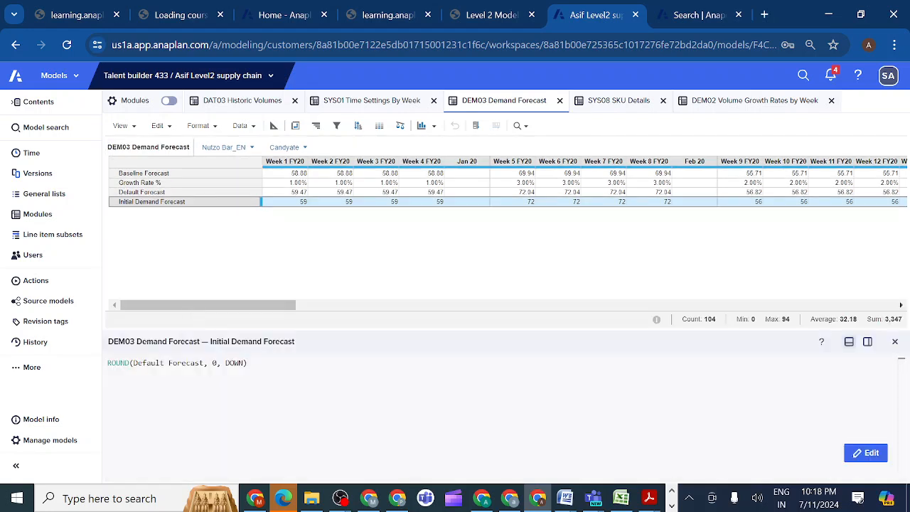
pyautogui.click(244, 363)
pyautogui.press('BackSpace')
pyautogui.press('BackSpace')
pyautogui.press('BackSpace')
pyautogui.press('BackSpace')
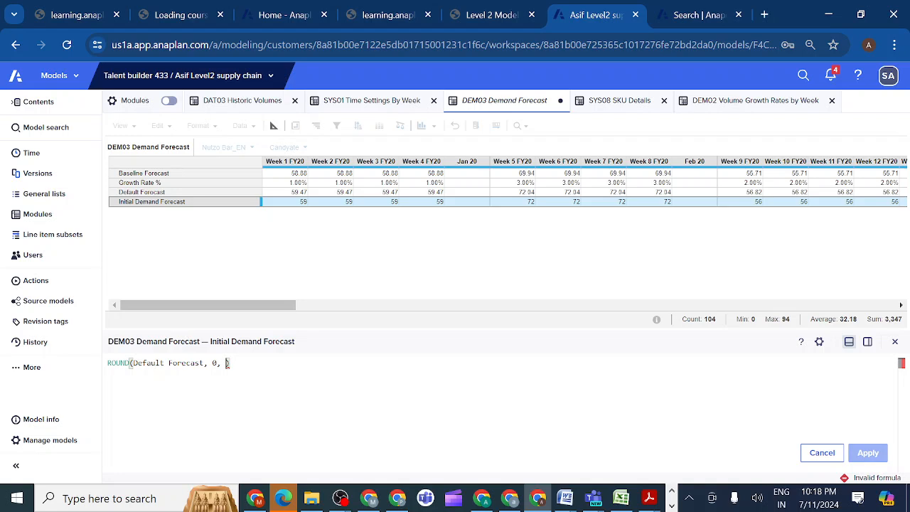
pyautogui.write('UP')
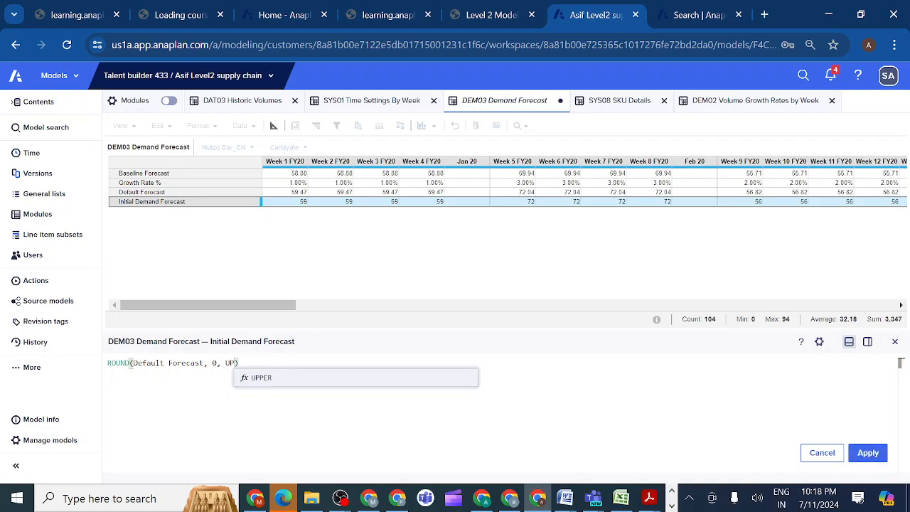
pyautogui.press('Escape')
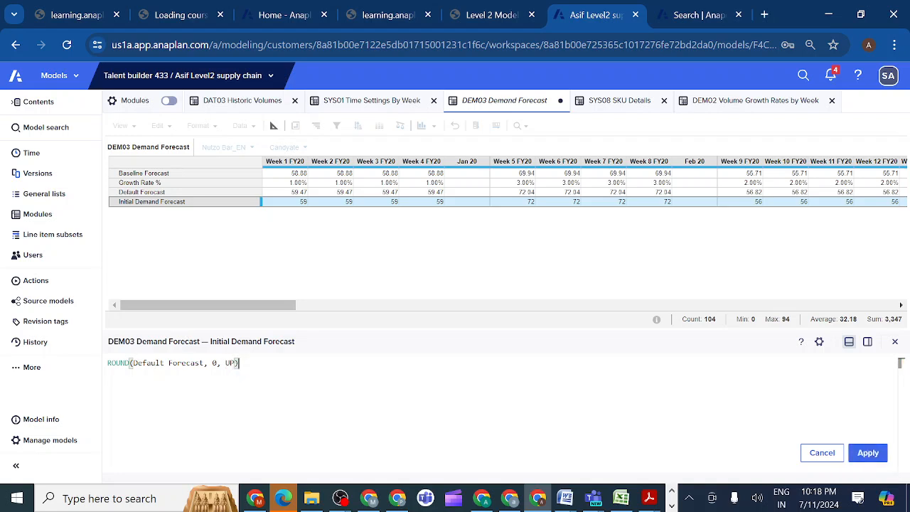
pyautogui.click(867, 453)
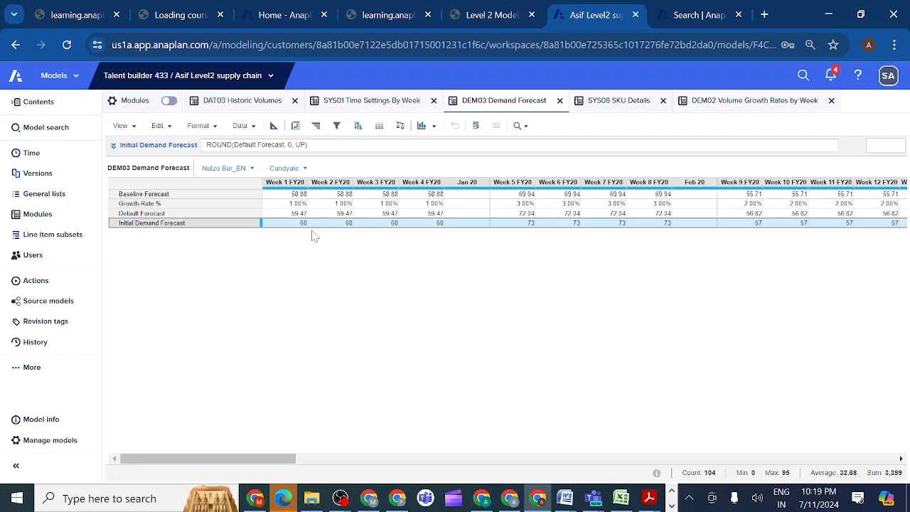
# Check the Baseline Forecast line item's values from the last FY20 weeks into the FY21 weeks.
pyautogui.click(177, 195)
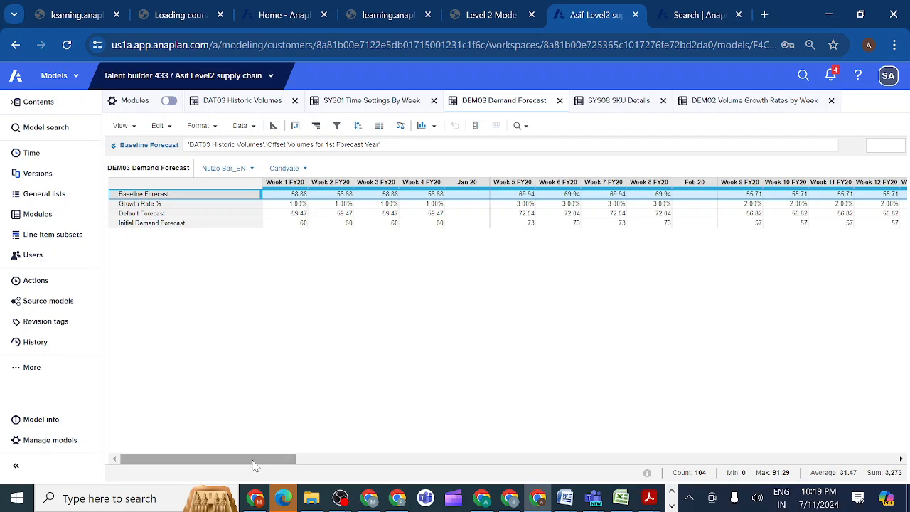
pyautogui.moveTo(255, 465); pyautogui.dragTo(555, 506)
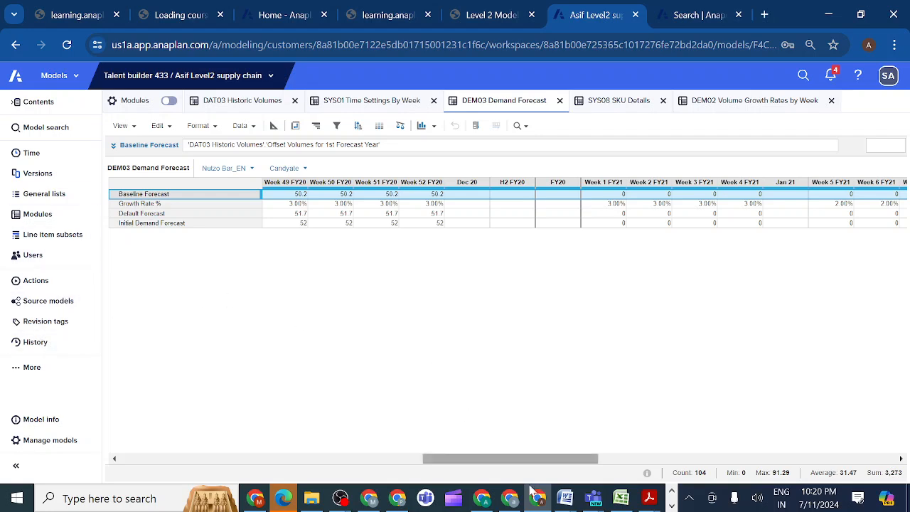
# Switch to the Teams meeting, mute and unmute the microphone, and return to the Anaplan model.
pyautogui.moveTo(593, 501)
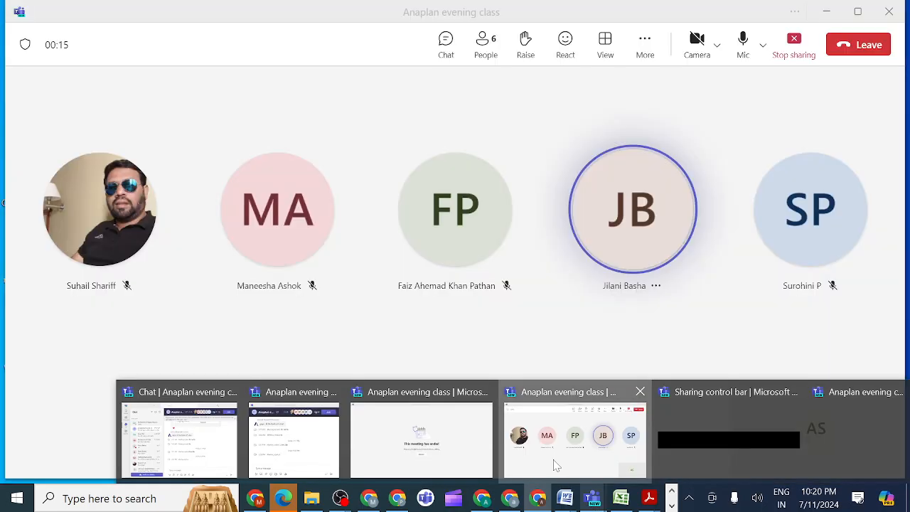
pyautogui.click(556, 465)
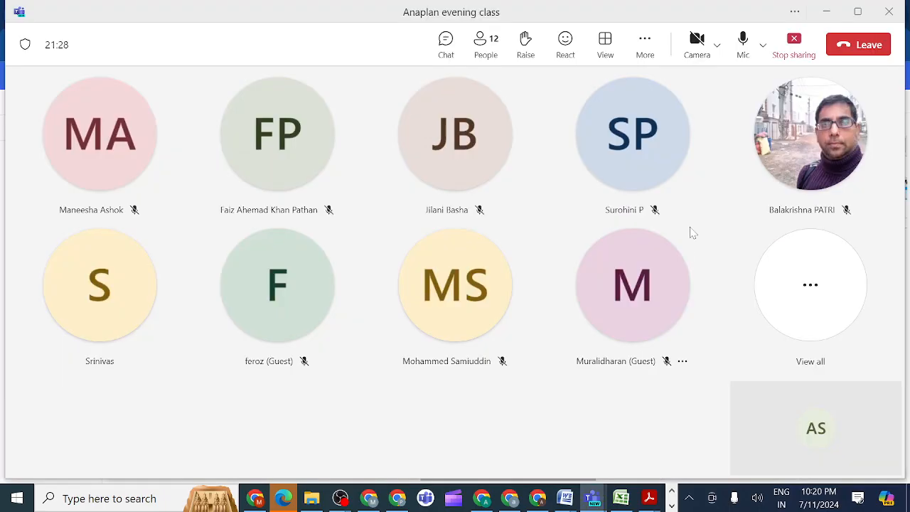
pyautogui.click(742, 44)
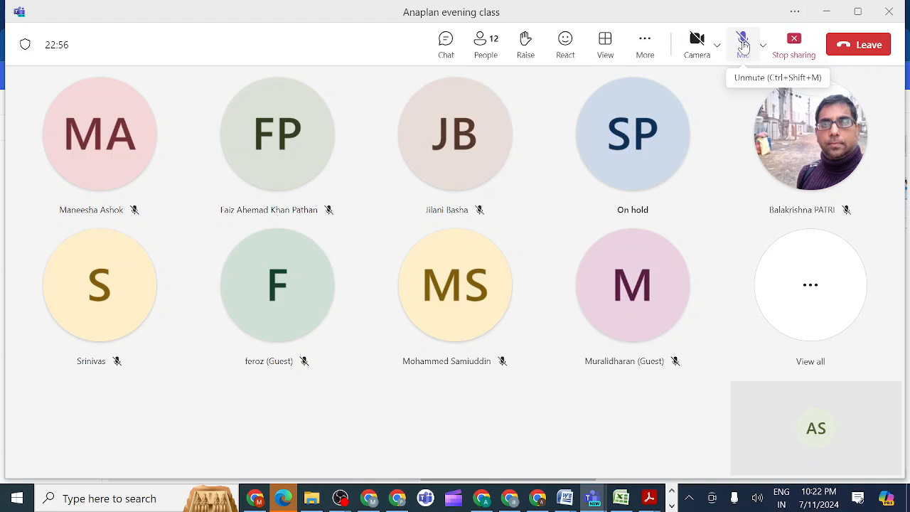
pyautogui.click(743, 44)
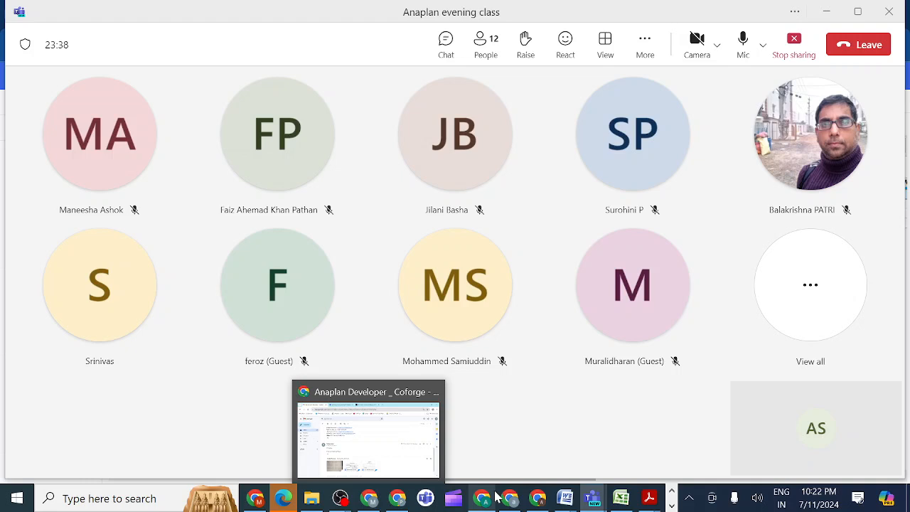
pyautogui.moveTo(537, 497)
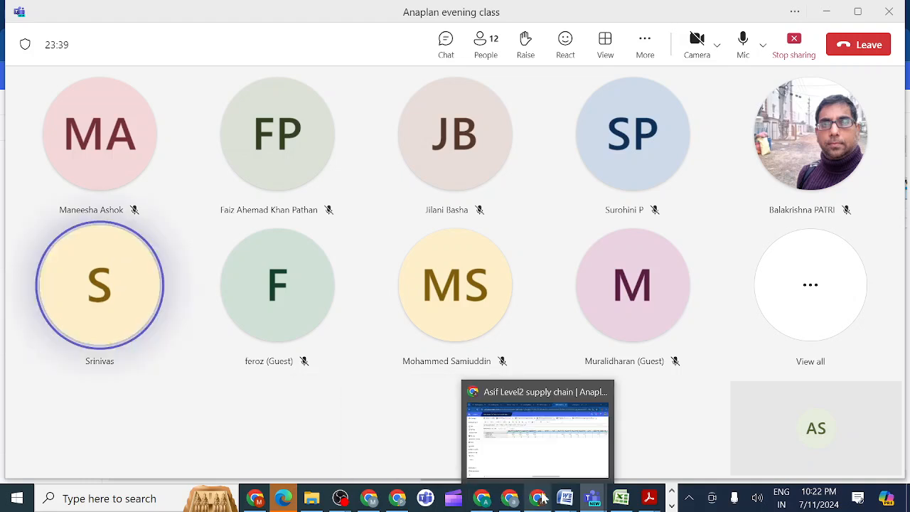
pyautogui.click(542, 462)
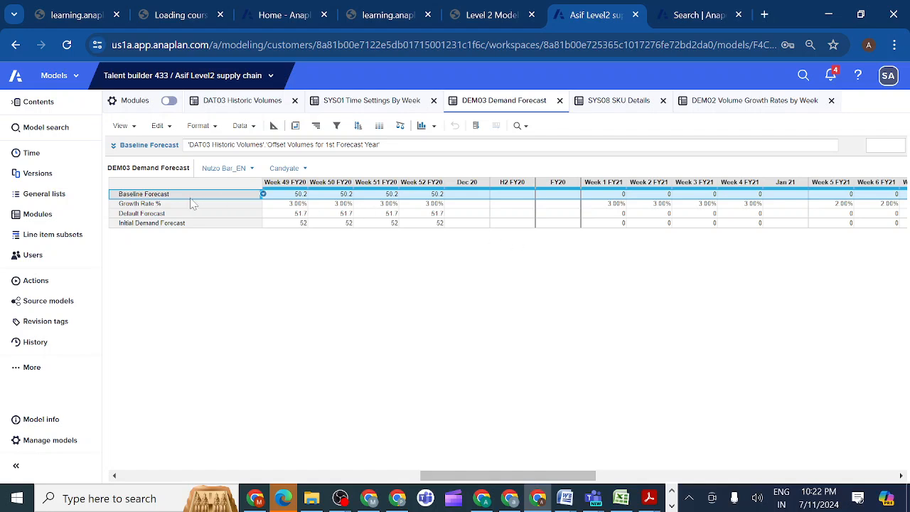
# Insert IF 'SYS01 Time Settings By Week'.'1st Forecast Year?' THEN before the existing reference in DEM03's Baseline Forecast formula, splitting it over separate lines.
pyautogui.click(114, 145)
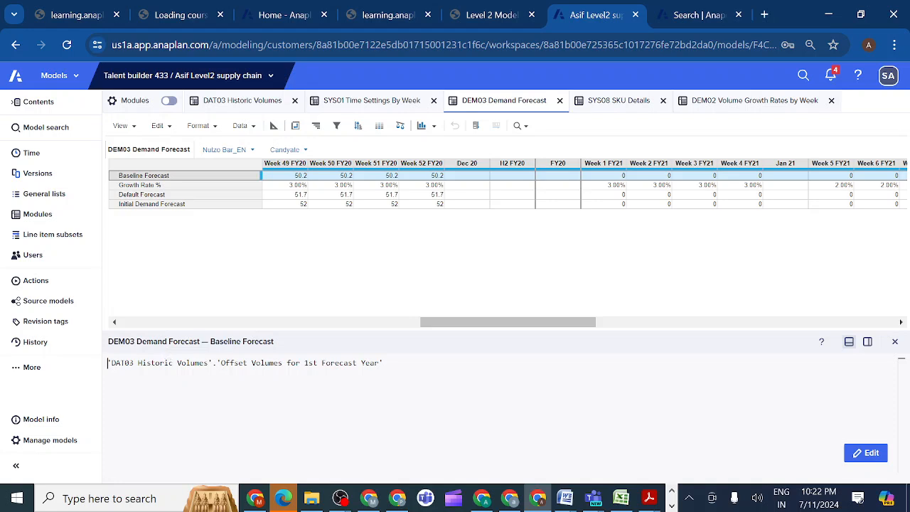
pyautogui.write('IF')
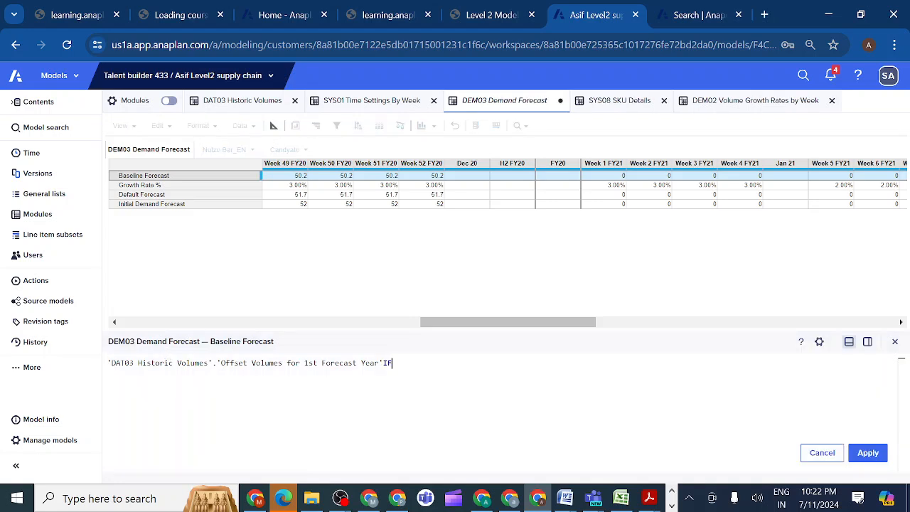
pyautogui.press('BackSpace')
pyautogui.press('BackSpace')
pyautogui.write('IF')
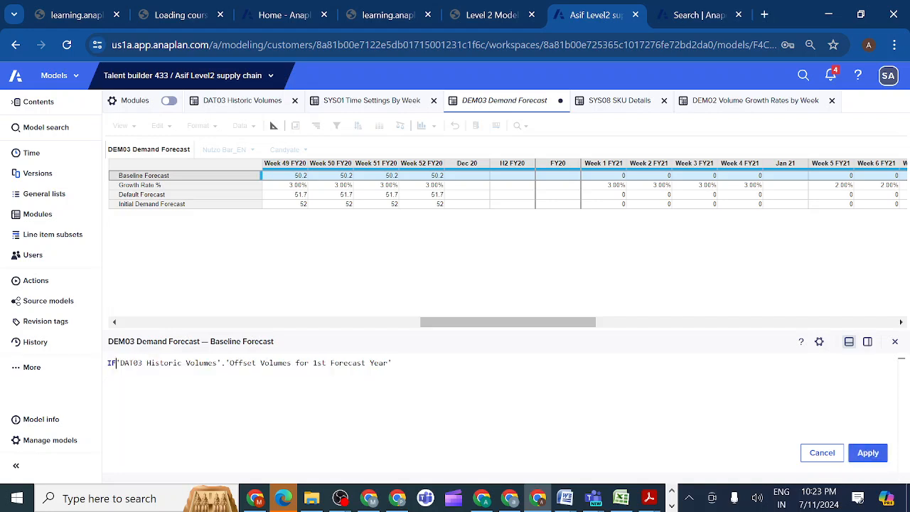
pyautogui.press('Return')
pyautogui.press('Tab')
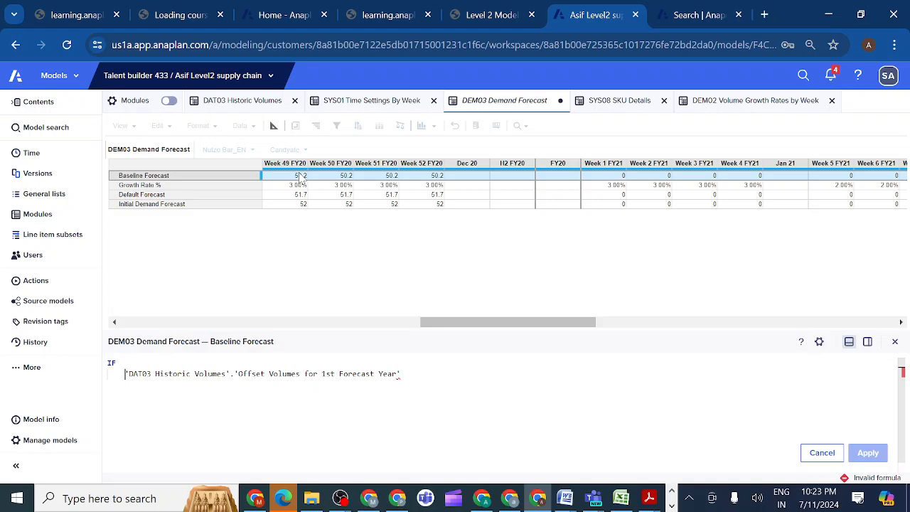
pyautogui.click(366, 102)
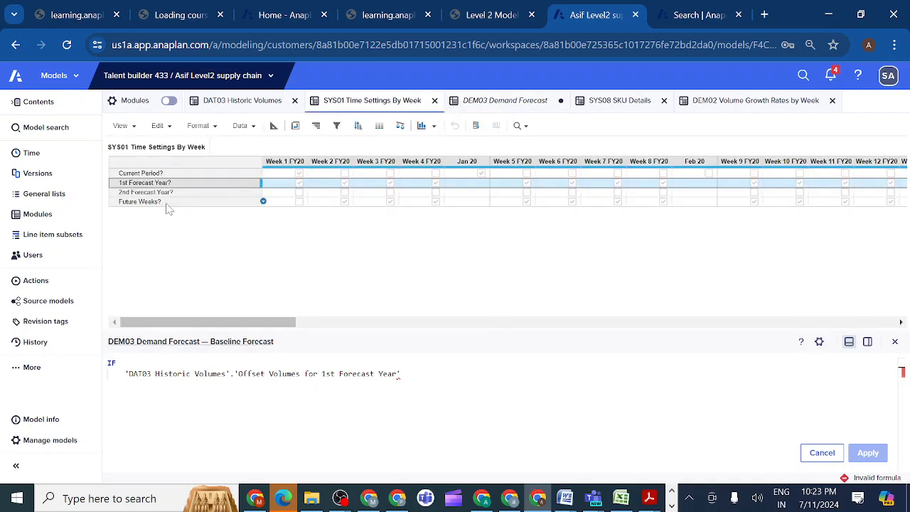
pyautogui.click(149, 184)
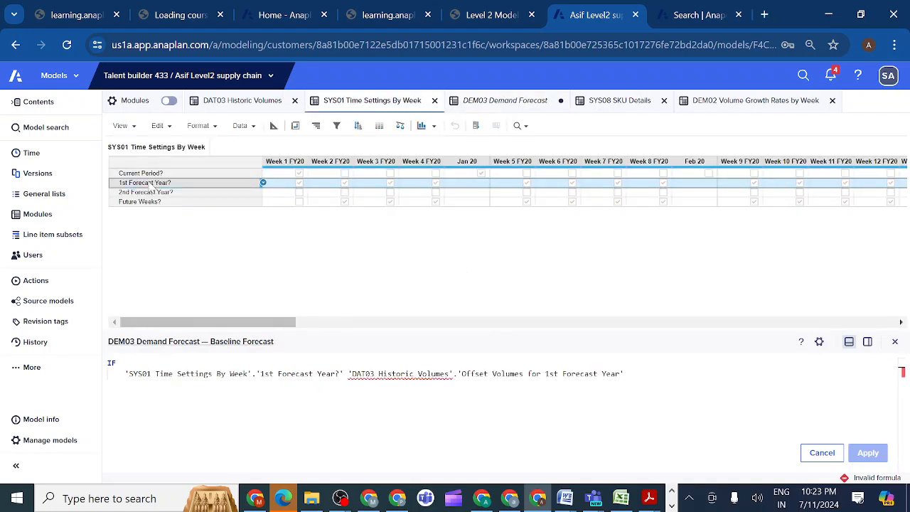
pyautogui.write('THEN')
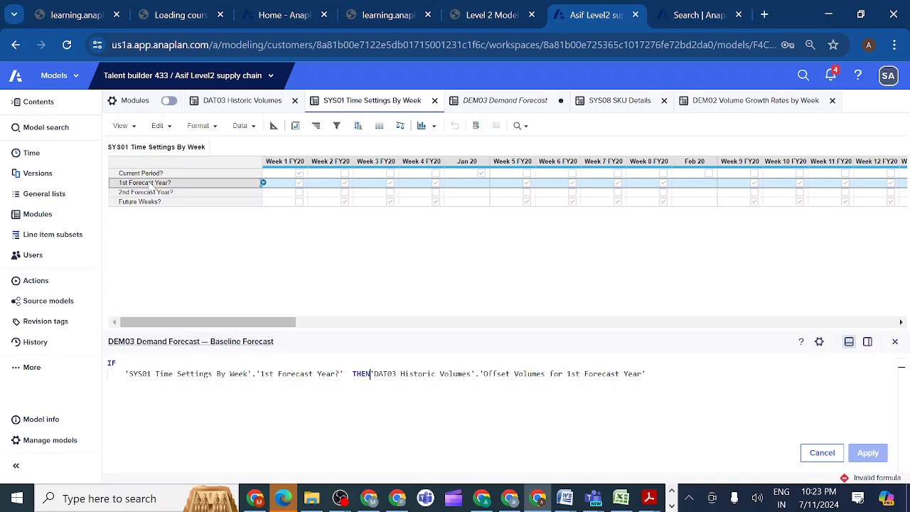
pyautogui.press('Return')
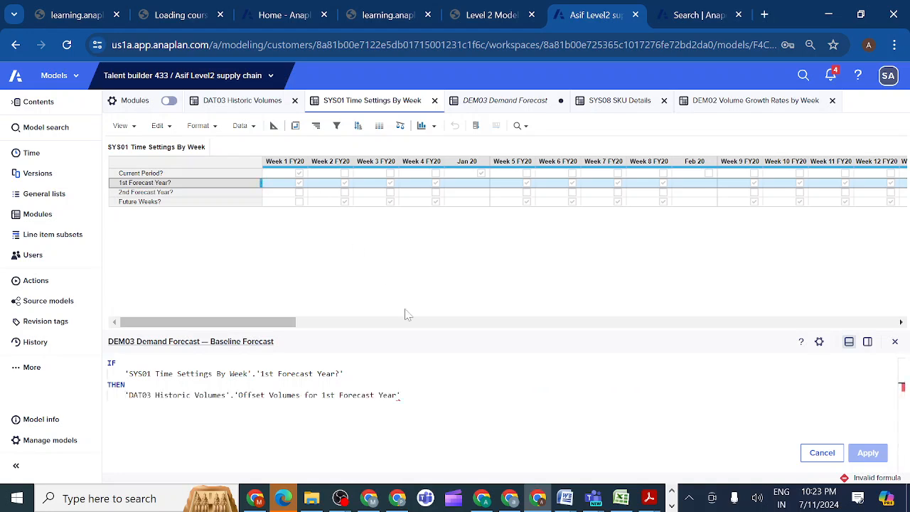
# Append ELSE OFFSET('DAT03 Historic Volumes'.'Offset Volumes for 1st Forecast Year',-52,0) to the Baseline Forecast formula and try to apply it.
pyautogui.click(404, 395)
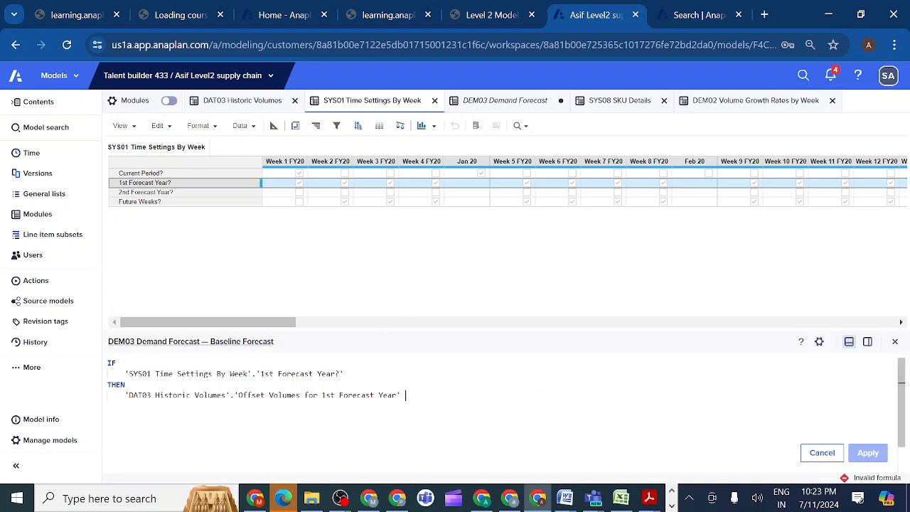
pyautogui.write('ELSE')
pyautogui.press('Return')
pyautogui.write('OFF')
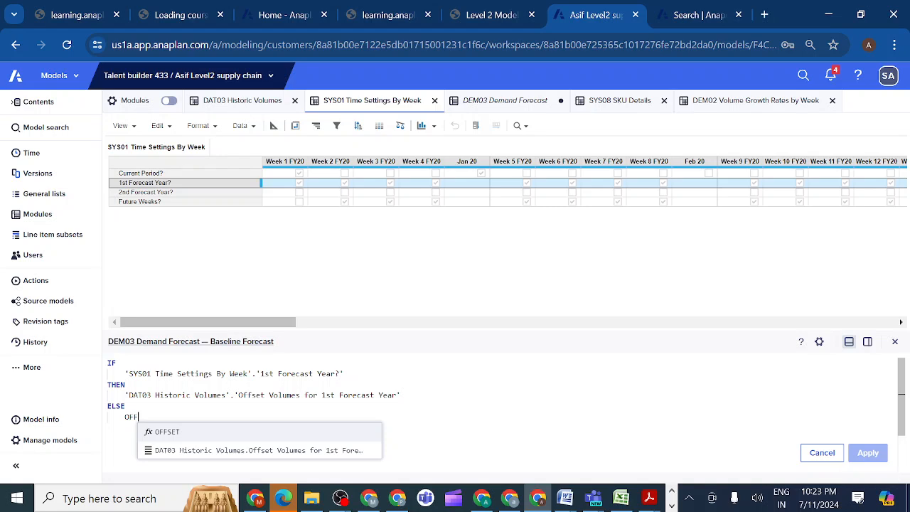
pyautogui.click(164, 433)
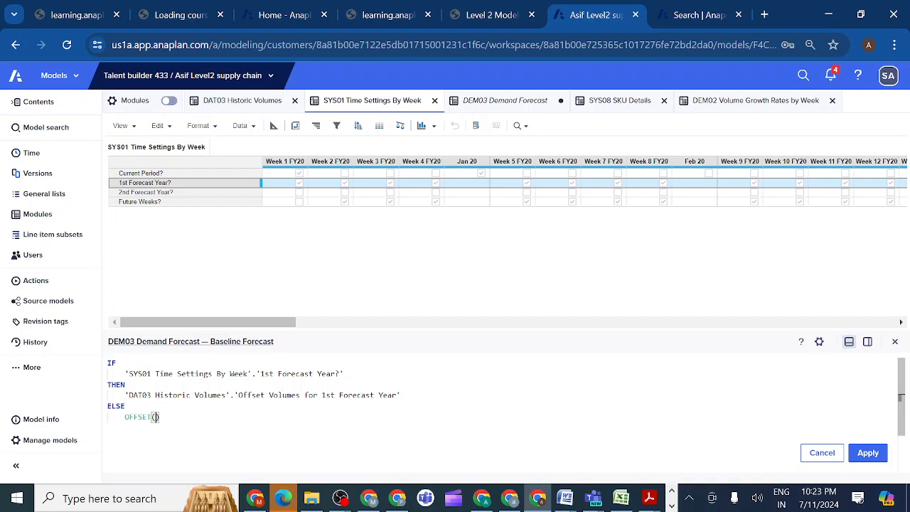
pyautogui.click(233, 103)
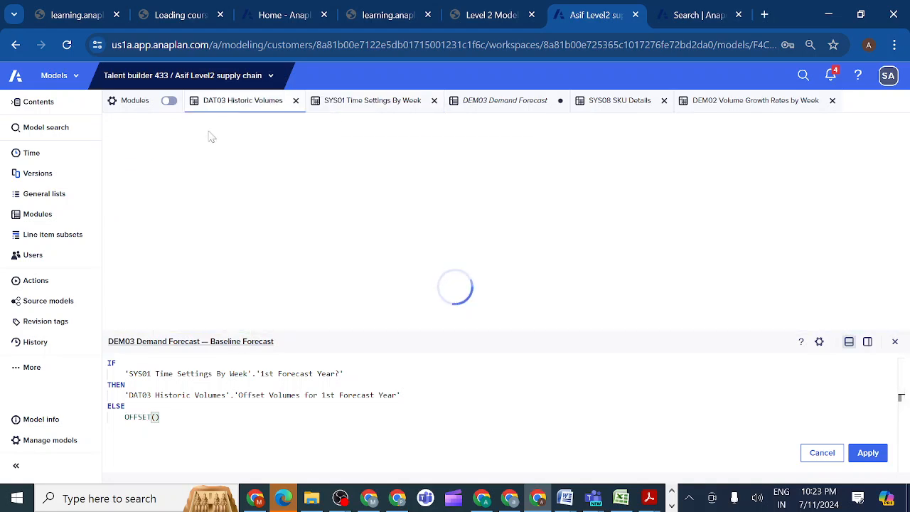
pyautogui.click(158, 186)
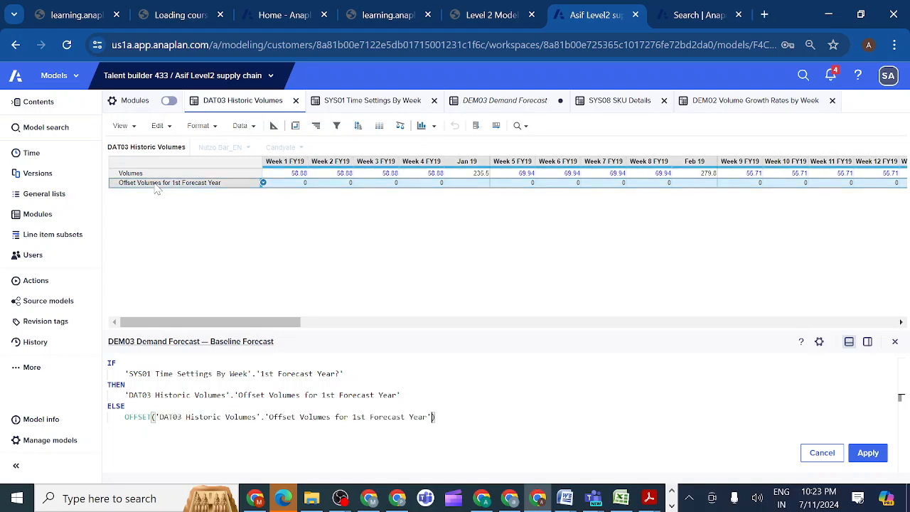
pyautogui.write(',')
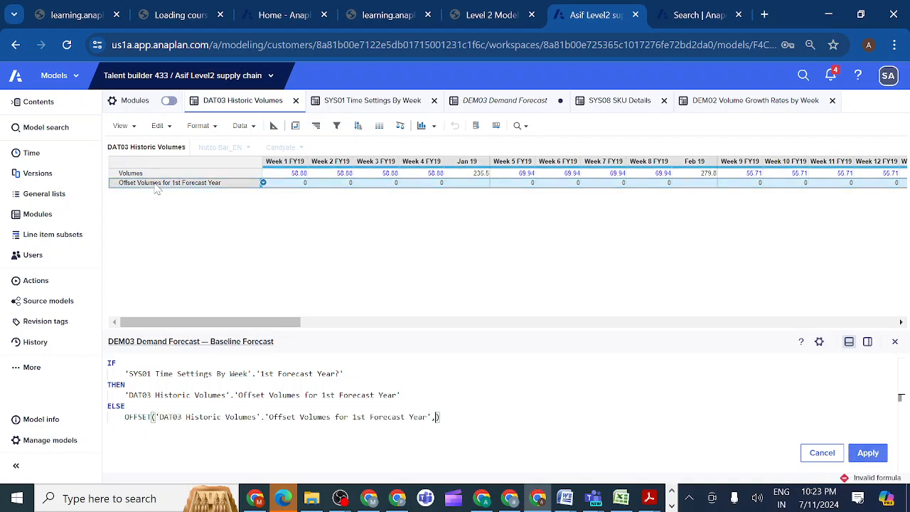
pyautogui.write('-52')
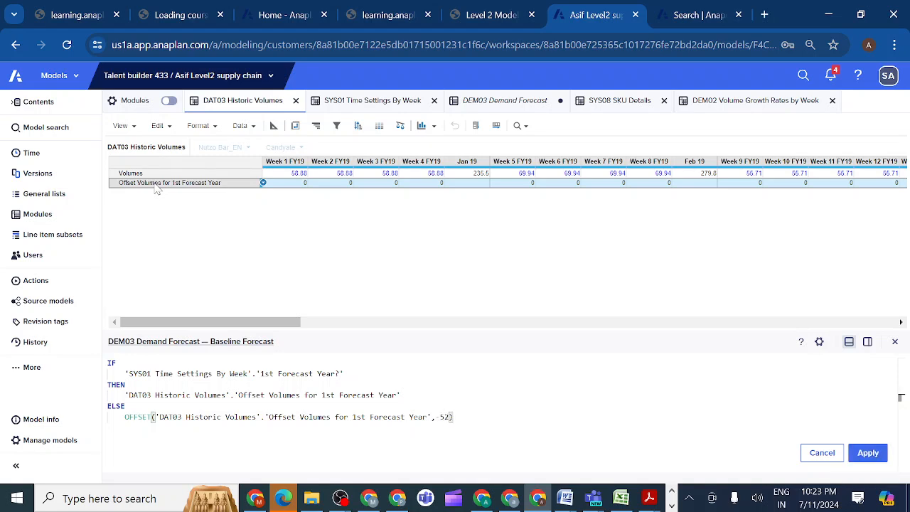
pyautogui.write(',0')
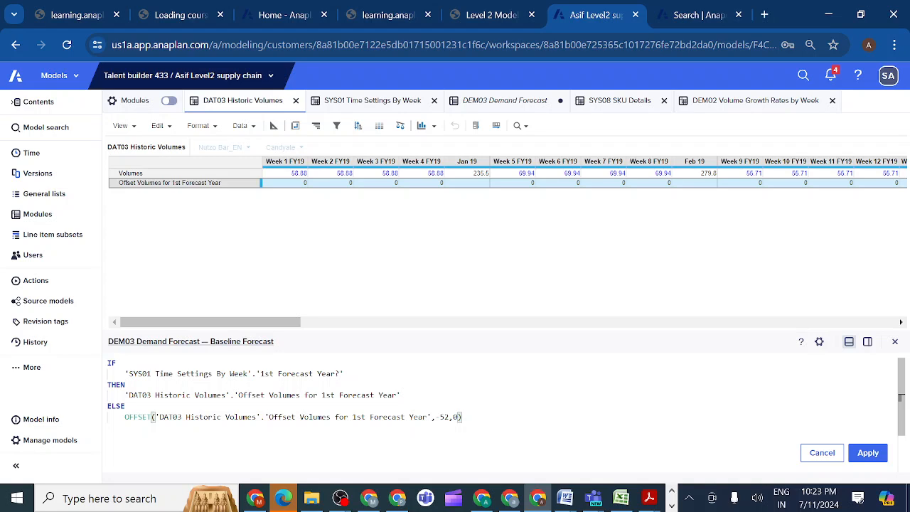
pyautogui.click(462, 417)
pyautogui.click(866, 455)
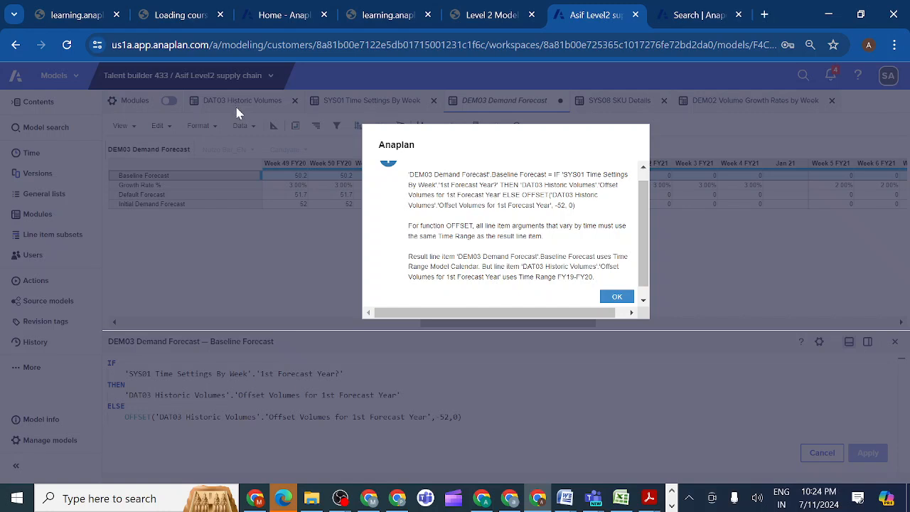
pyautogui.click(613, 298)
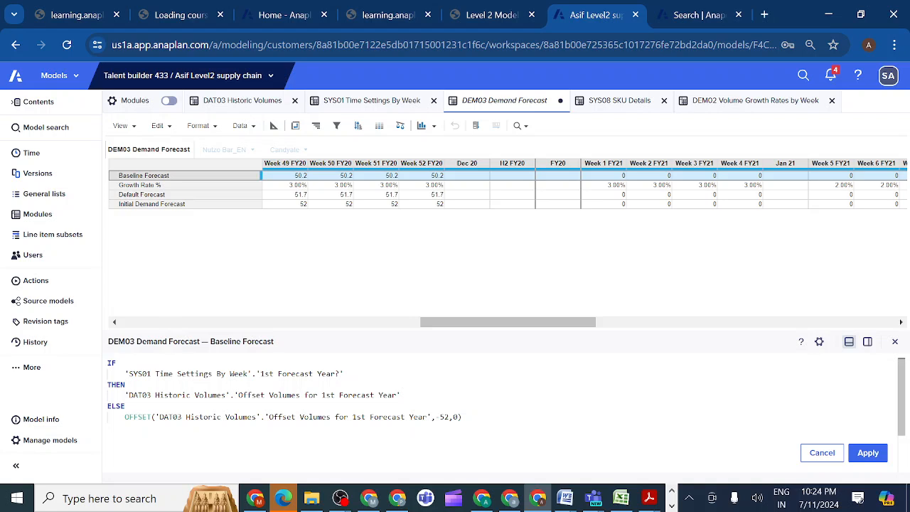
# Replace the reference inside the Baseline Forecast formula's OFFSET with Default Forecast, giving OFFSET(Default Forecast, -52, 0), and apply the formula.
pyautogui.click(427, 417)
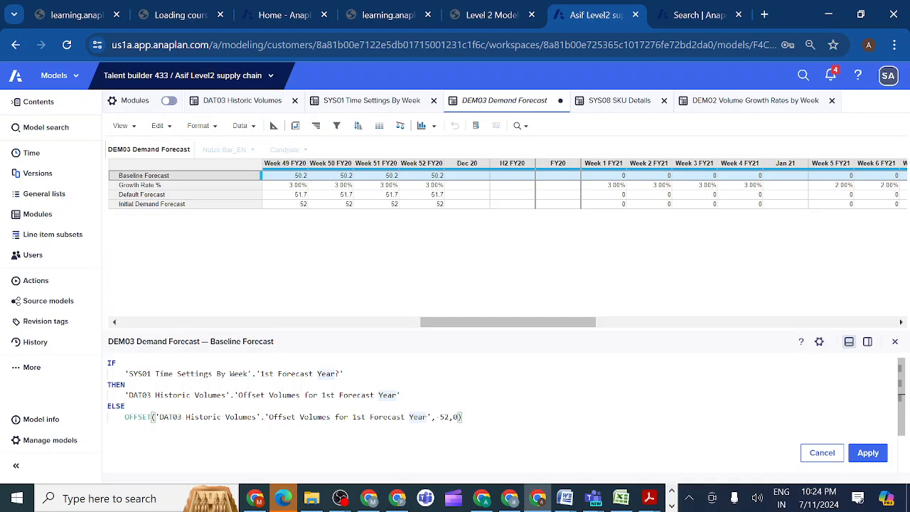
pyautogui.click(436, 417)
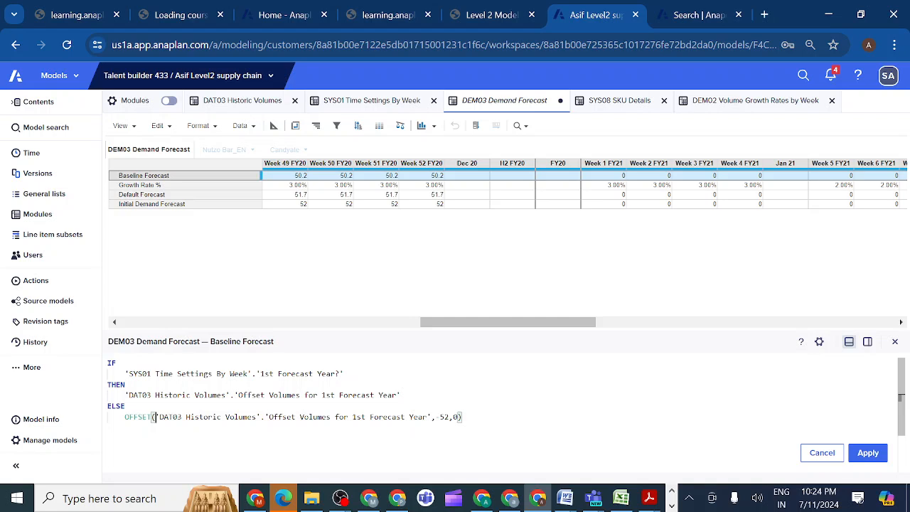
pyautogui.moveTo(156, 417); pyautogui.dragTo(431, 418)
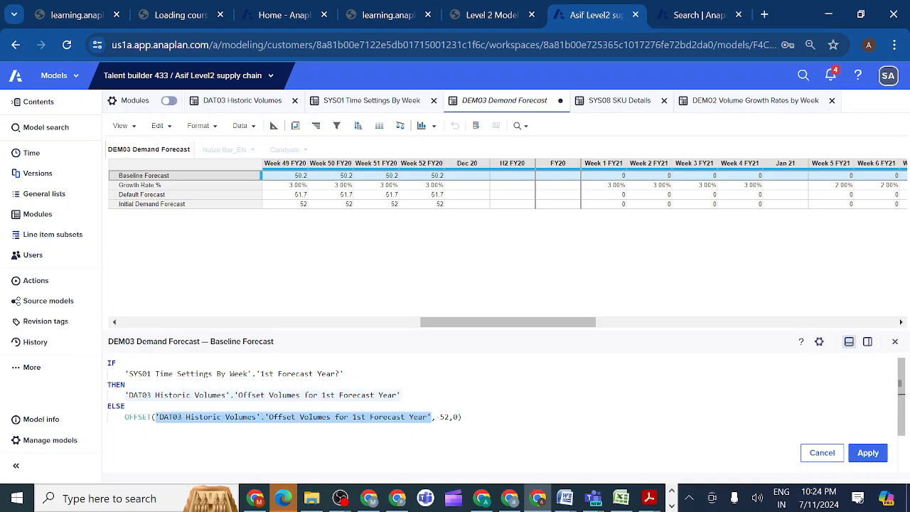
pyautogui.press('BackSpace')
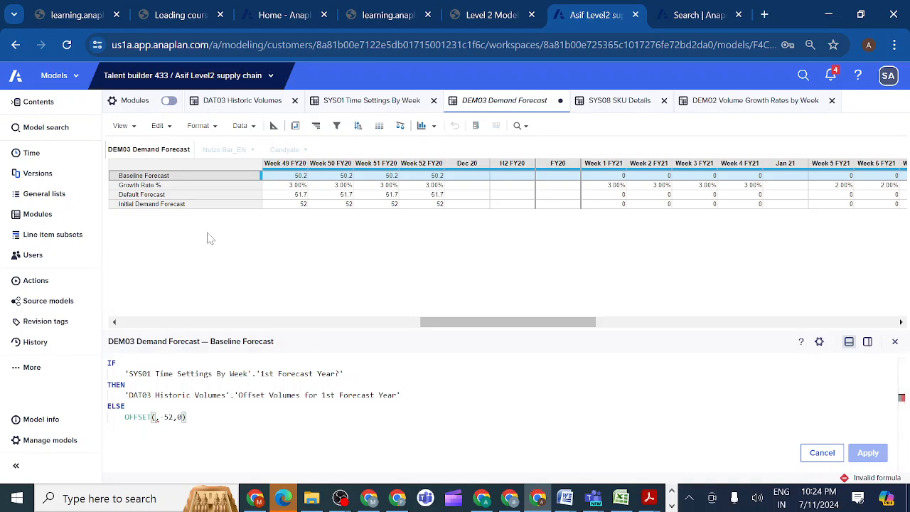
pyautogui.click(176, 196)
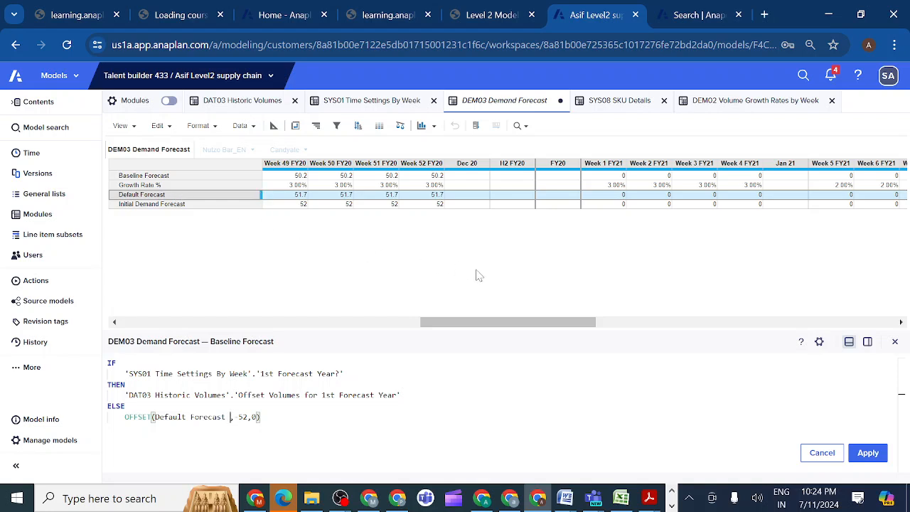
pyautogui.click(867, 459)
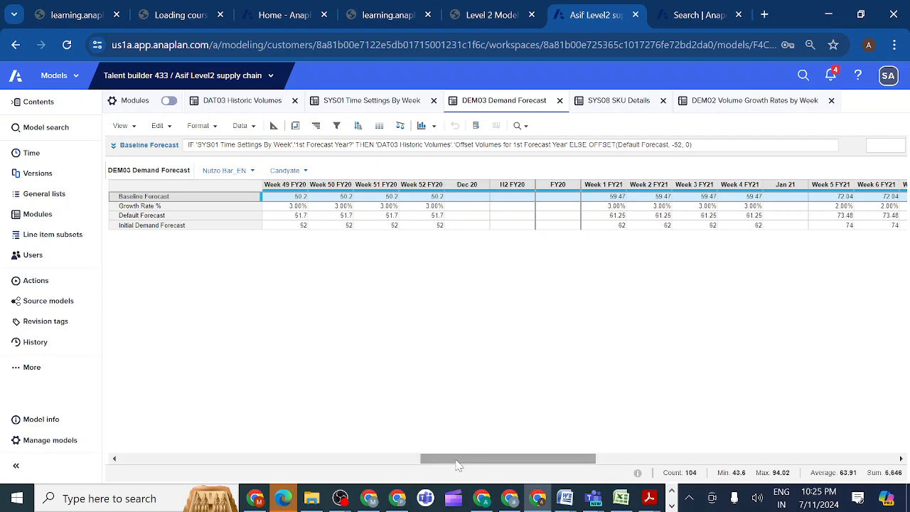
# Compare the Default Forecast values in the FY20 weeks with the Baseline Forecast values in the FY21 weeks of DEM03.
pyautogui.moveTo(458, 460); pyautogui.dragTo(159, 459)
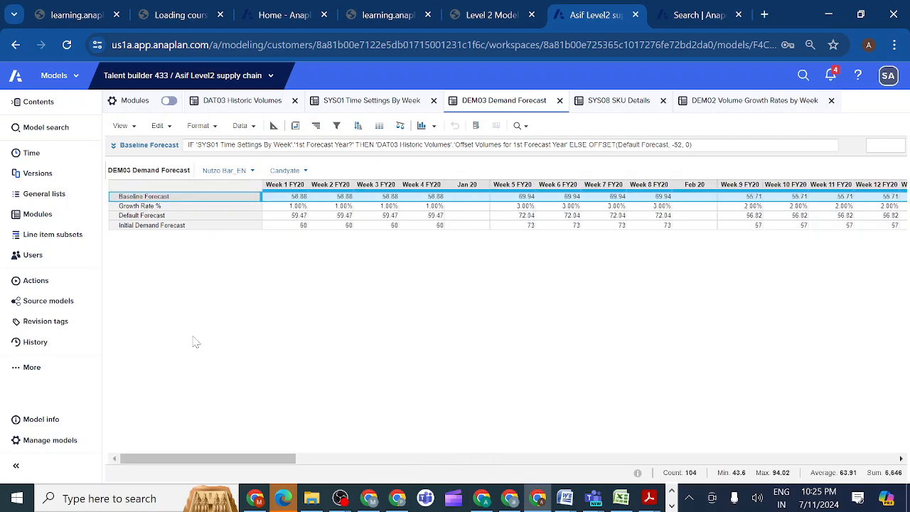
pyautogui.click(204, 216)
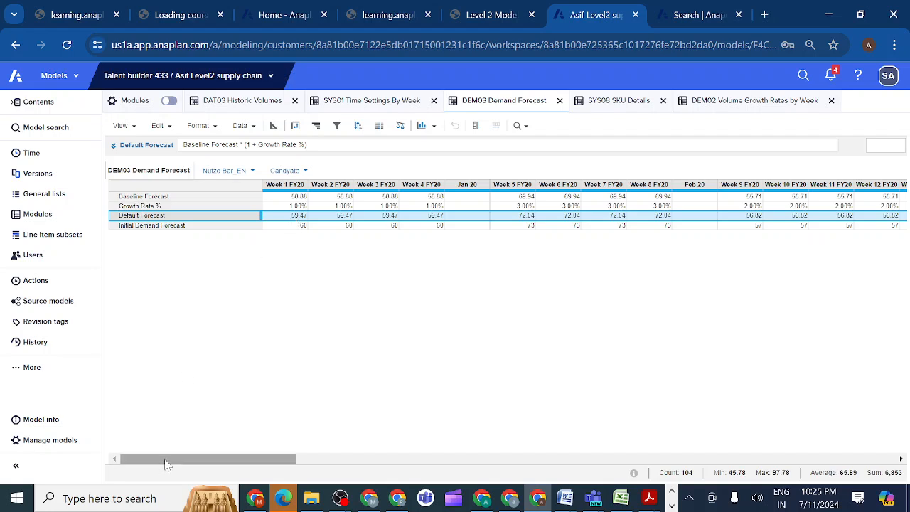
pyautogui.moveTo(165, 464); pyautogui.dragTo(461, 464)
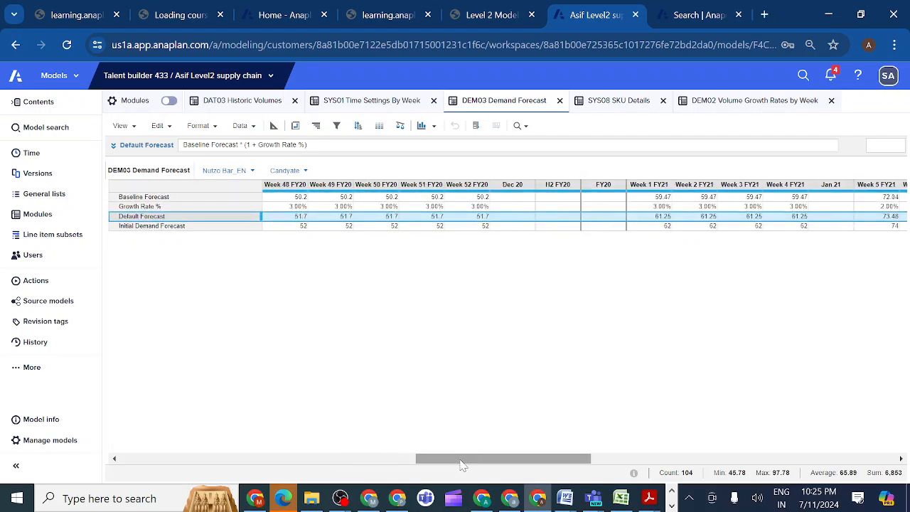
pyautogui.click(638, 200)
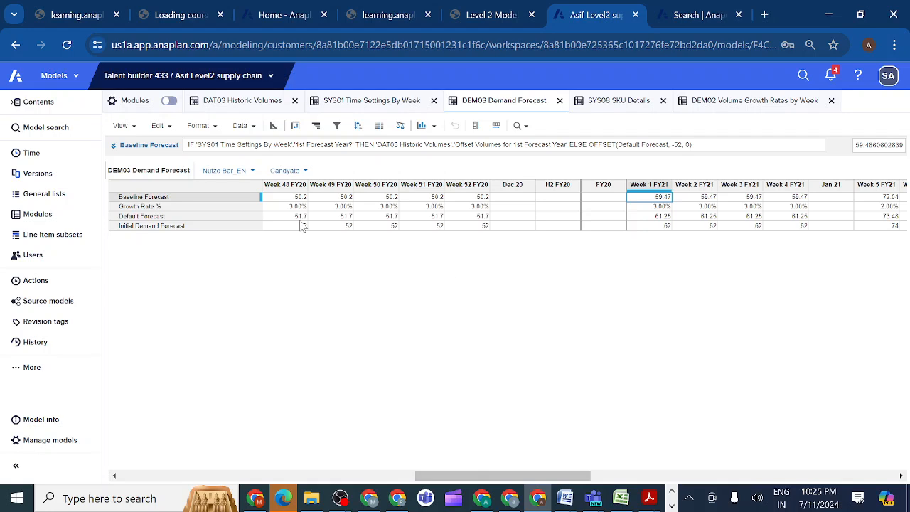
pyautogui.click(228, 218)
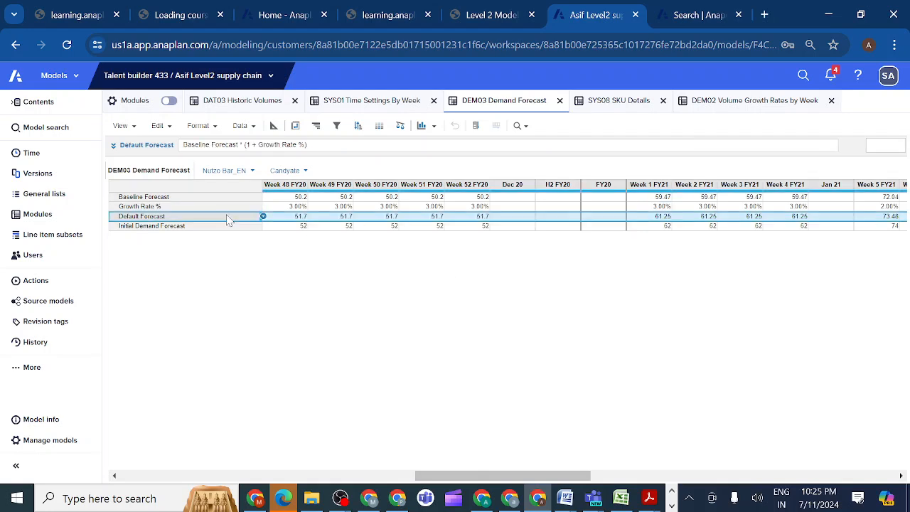
pyautogui.click(648, 198)
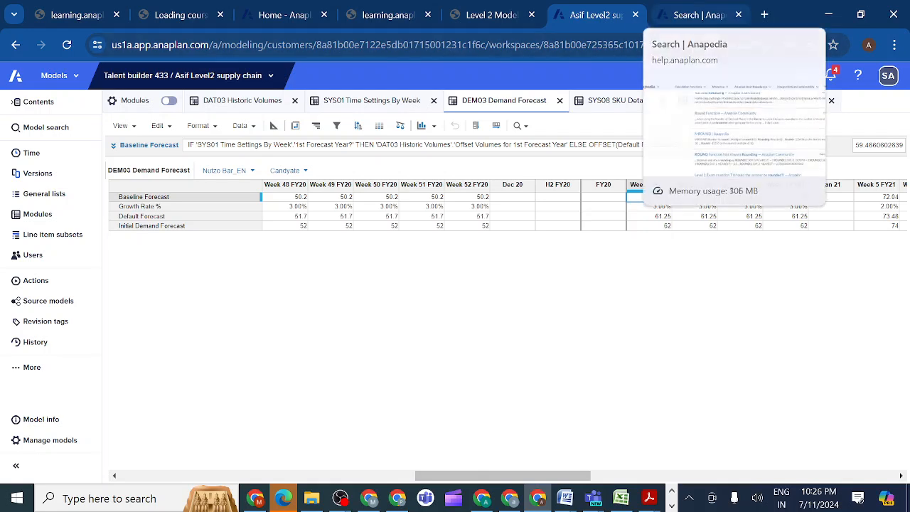
# Close the Anapedia search page and compare the activity's hint about module dimensions with DEM03's Growth Rate % formula.
pyautogui.click(740, 15)
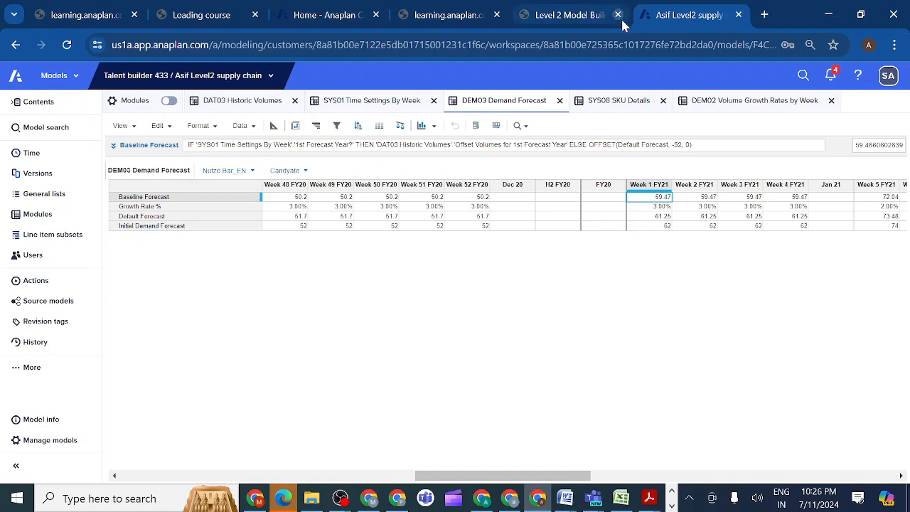
pyautogui.click(587, 20)
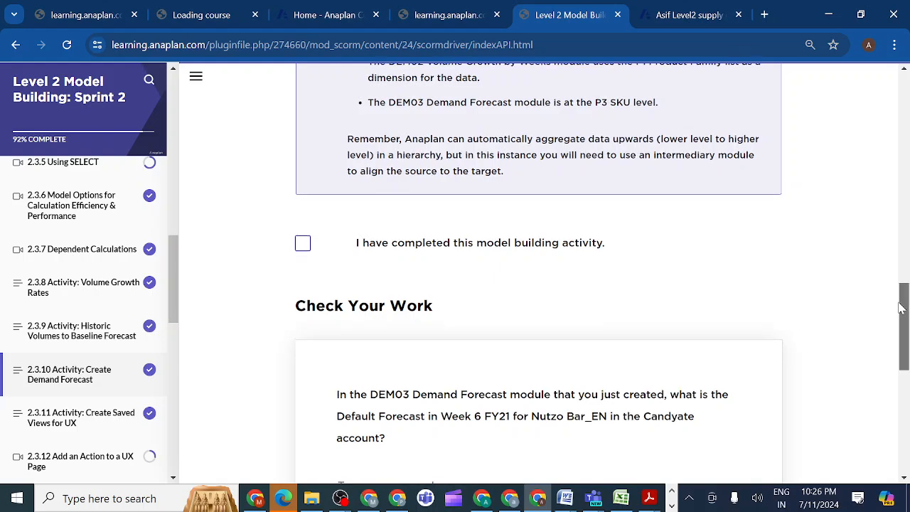
pyautogui.moveTo(901, 307)
pyautogui.mouseDown()
pyautogui.moveTo(901, 280)
pyautogui.moveTo(905, 322)
pyautogui.moveTo(903, 306)
pyautogui.mouseUp()
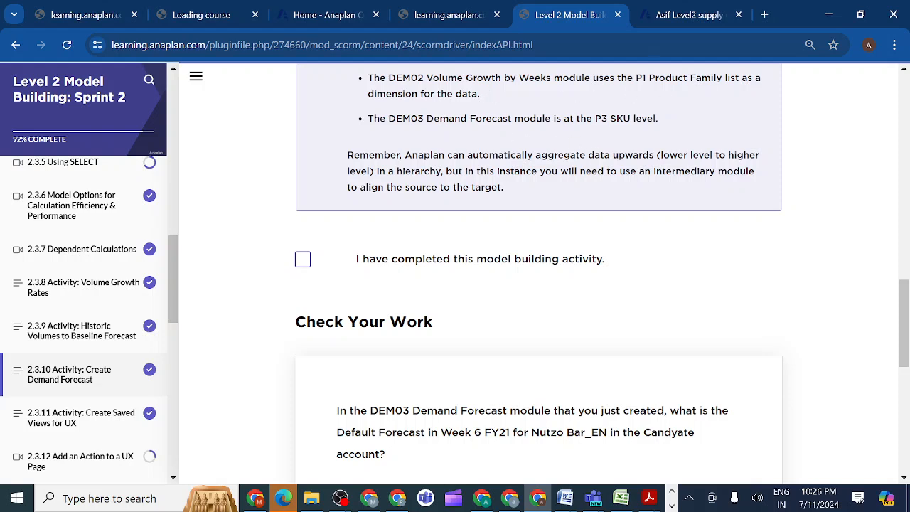
pyautogui.click(661, 14)
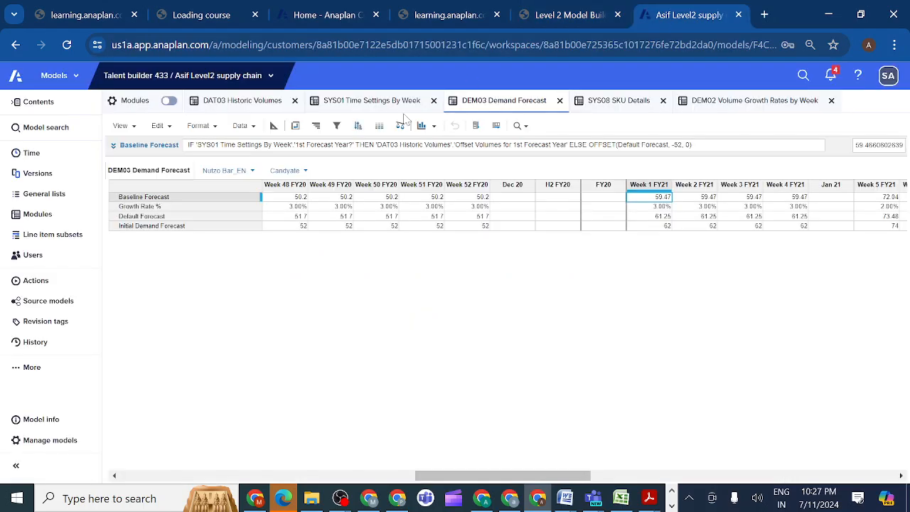
pyautogui.click(142, 206)
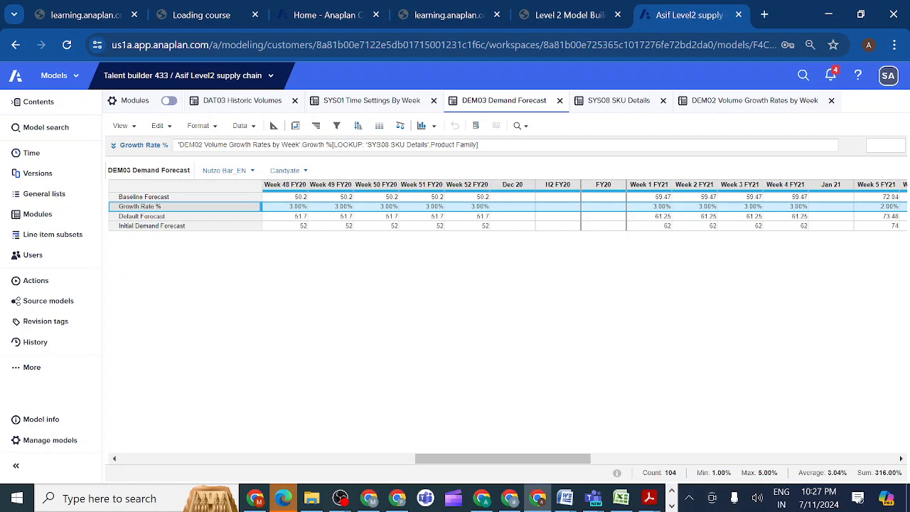
# Read the first Check Your Work question and look up the Week 6 FY21 Default Forecast for Nutzo Bar_EN and Candyate in DEM03.
pyautogui.click(595, 17)
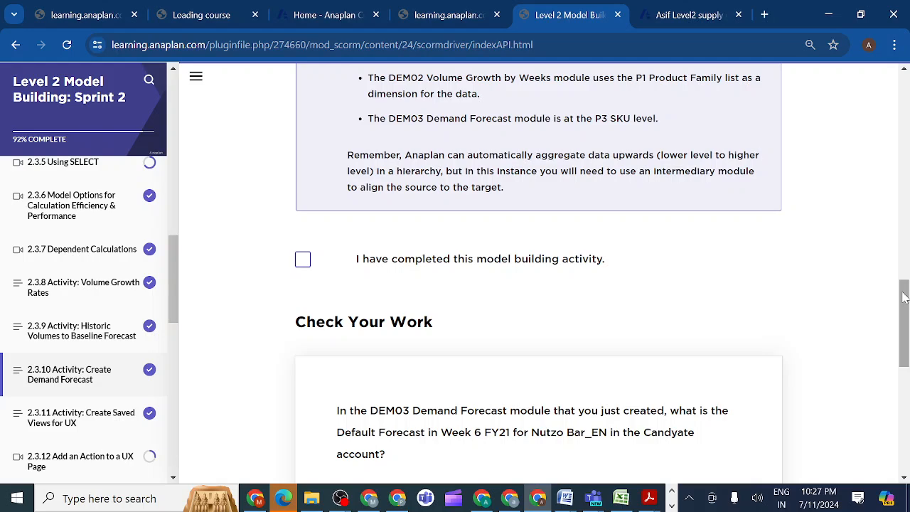
pyautogui.moveTo(903, 297); pyautogui.dragTo(901, 340)
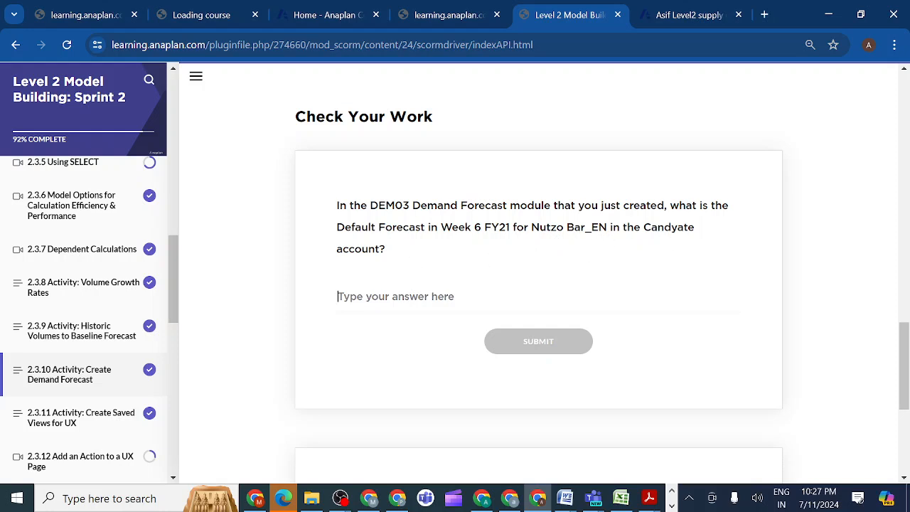
pyautogui.click(681, 18)
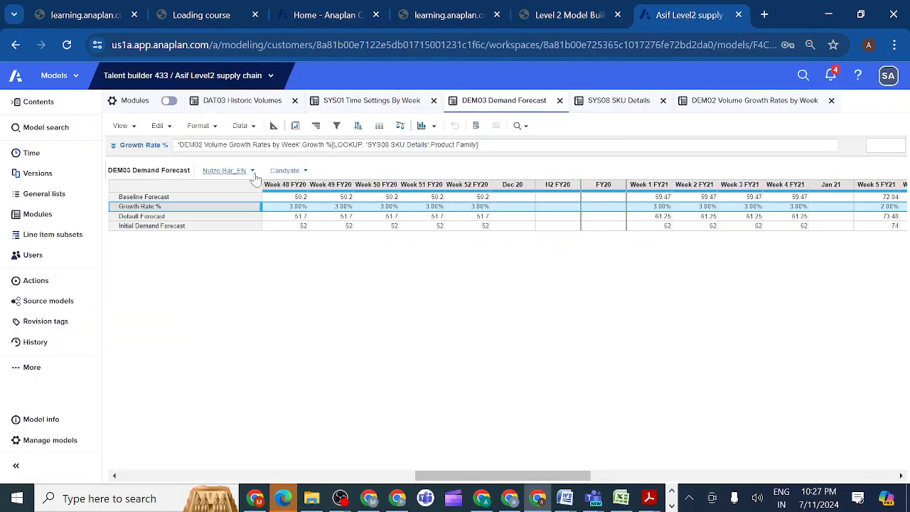
pyautogui.click(306, 173)
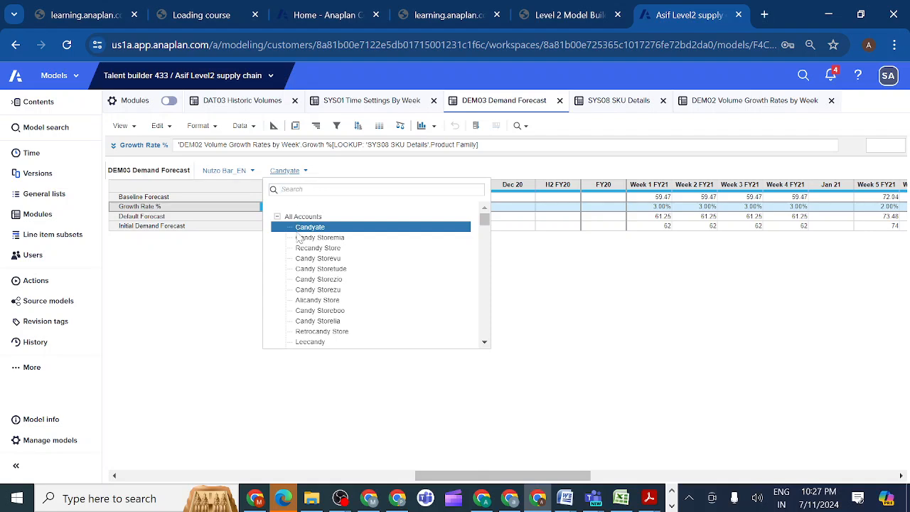
pyautogui.click(587, 18)
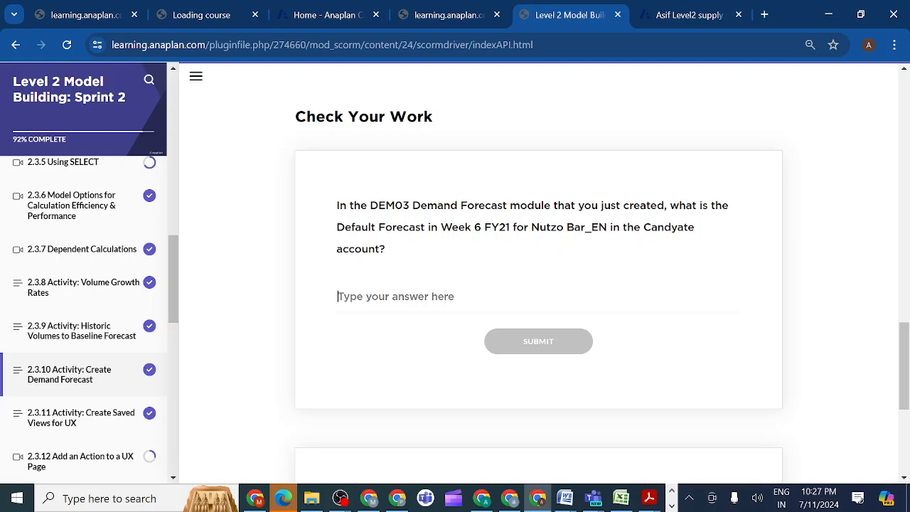
pyautogui.moveTo(508, 227); pyautogui.dragTo(680, 18)
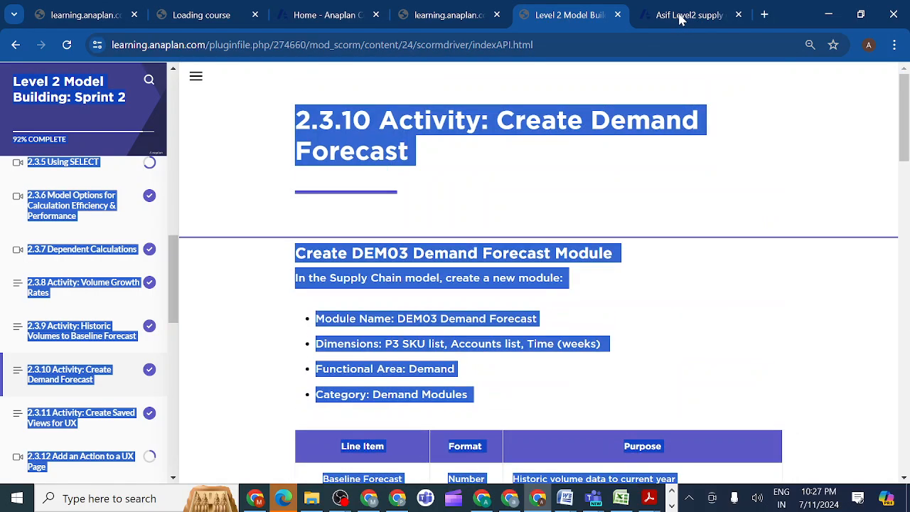
pyautogui.click(679, 18)
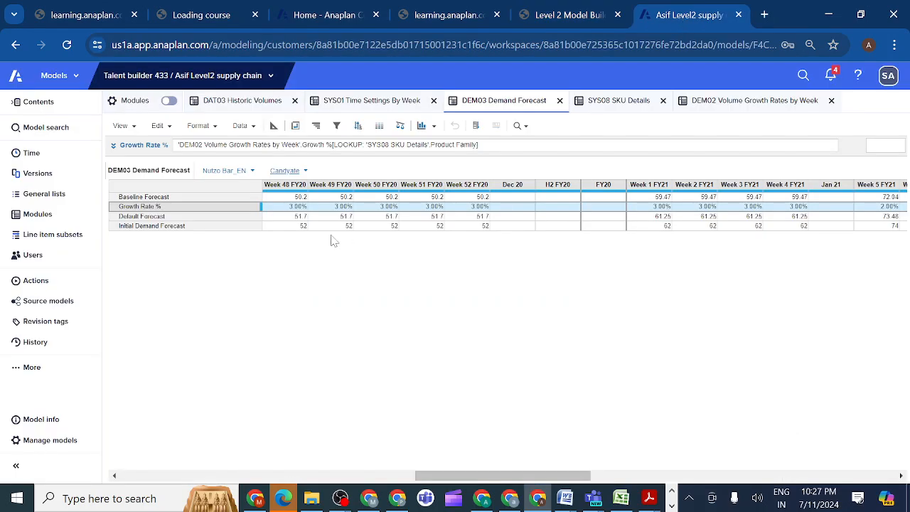
pyautogui.click(220, 218)
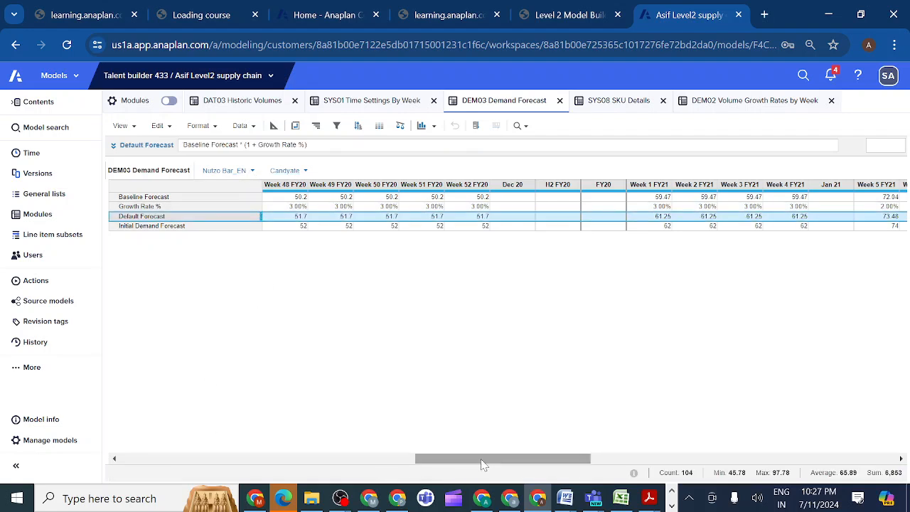
pyautogui.moveTo(481, 465); pyautogui.dragTo(498, 463)
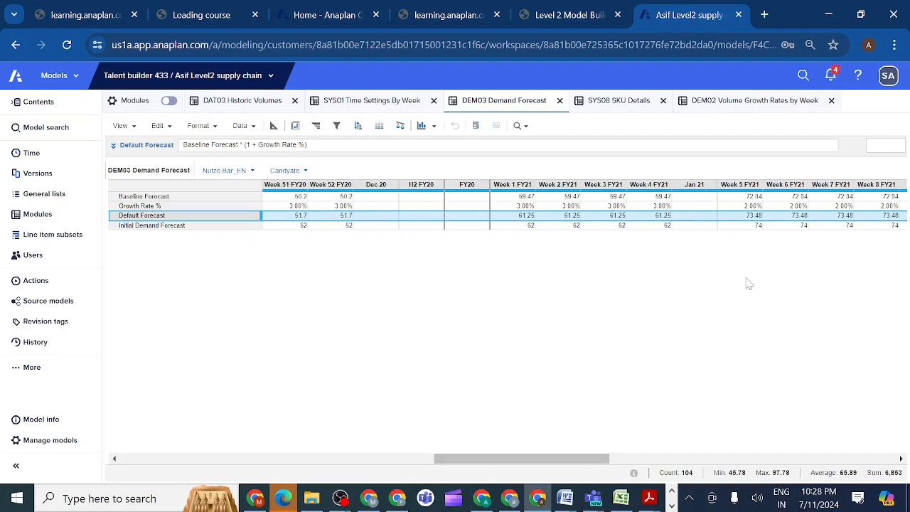
pyautogui.click(781, 218)
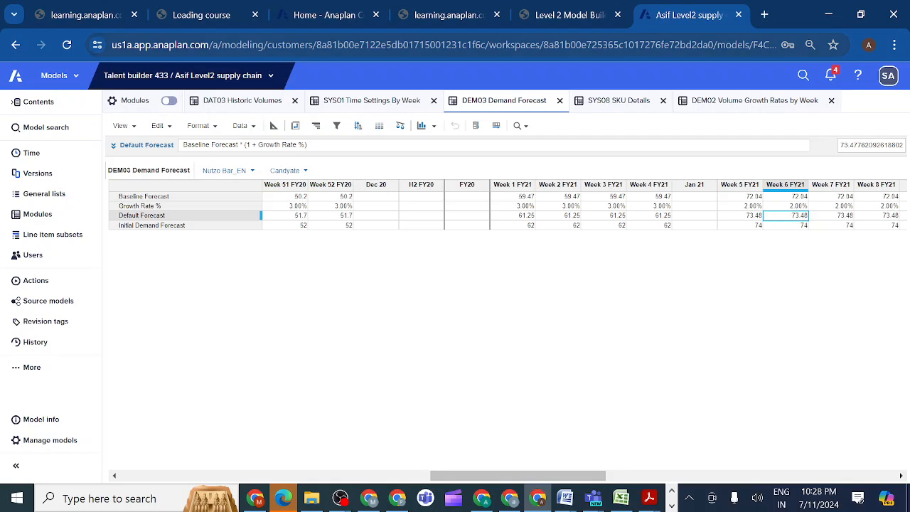
# Return to the course's Check Your Work section, answer the Week 6 FY21 Default Forecast question with 73.48, and submit it.
pyautogui.click(583, 14)
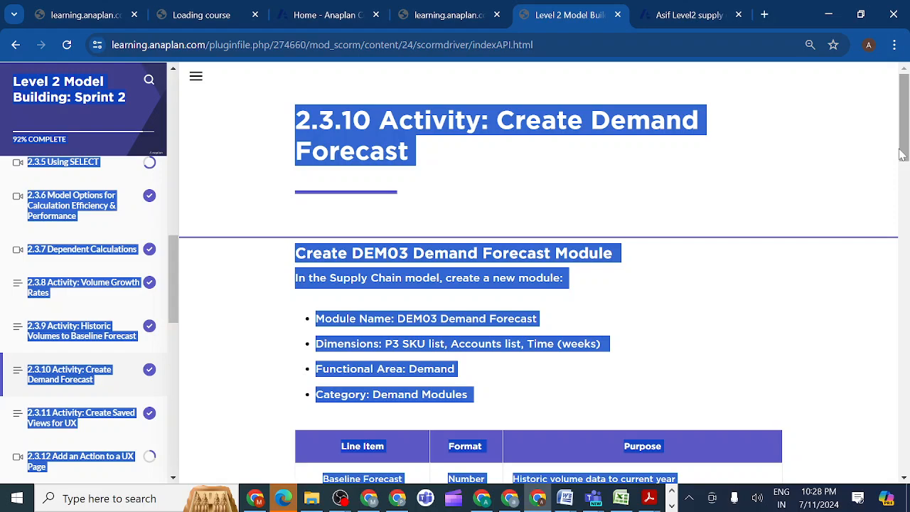
pyautogui.moveTo(901, 153); pyautogui.dragTo(902, 397)
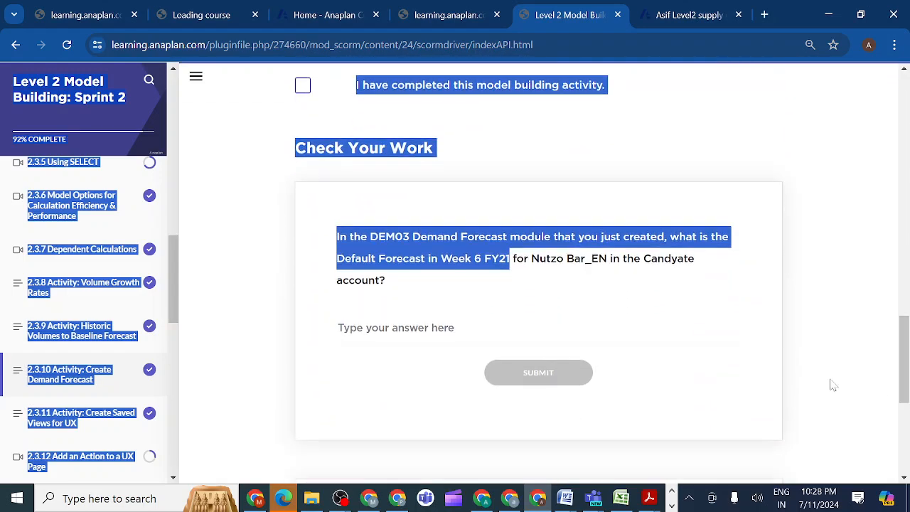
pyautogui.click(500, 329)
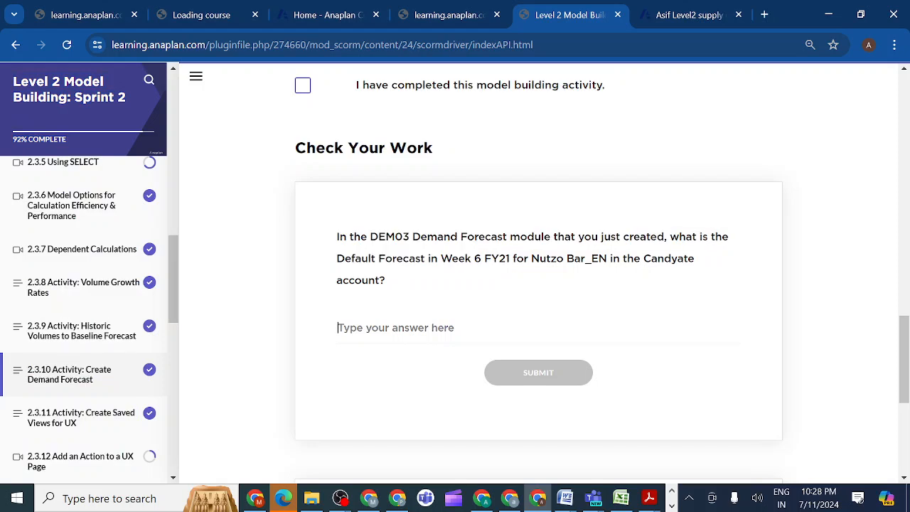
pyautogui.write('73.48')
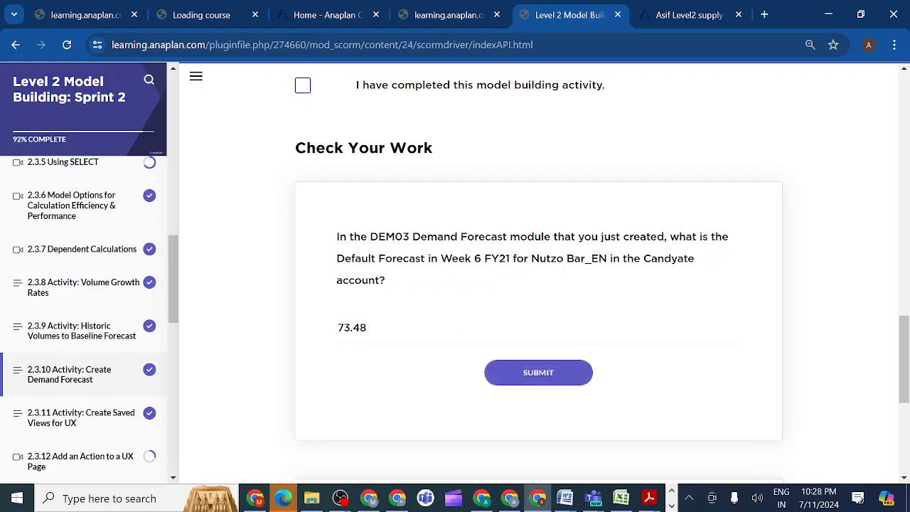
pyautogui.click(528, 377)
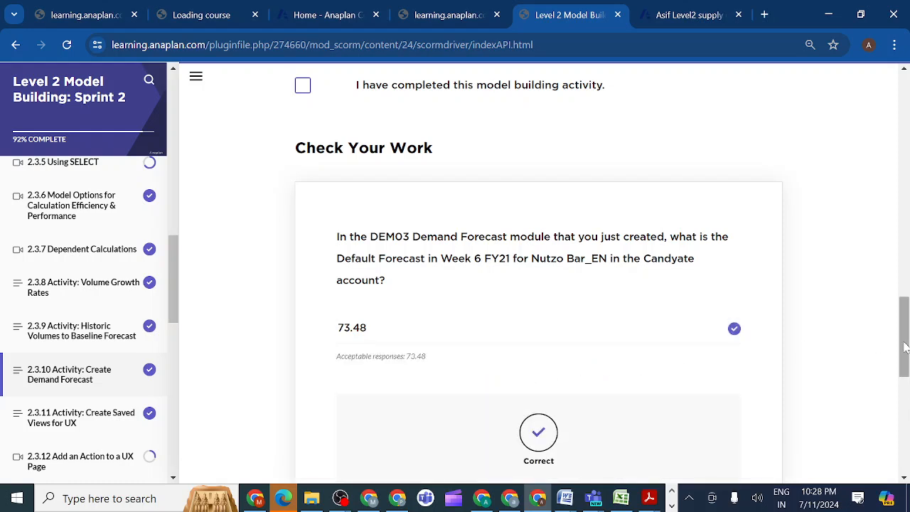
# Read the second Check Your Work question and switch DEM03 Demand Forecast to the product Raising the Bar_EN.
pyautogui.moveTo(904, 346); pyautogui.dragTo(906, 435)
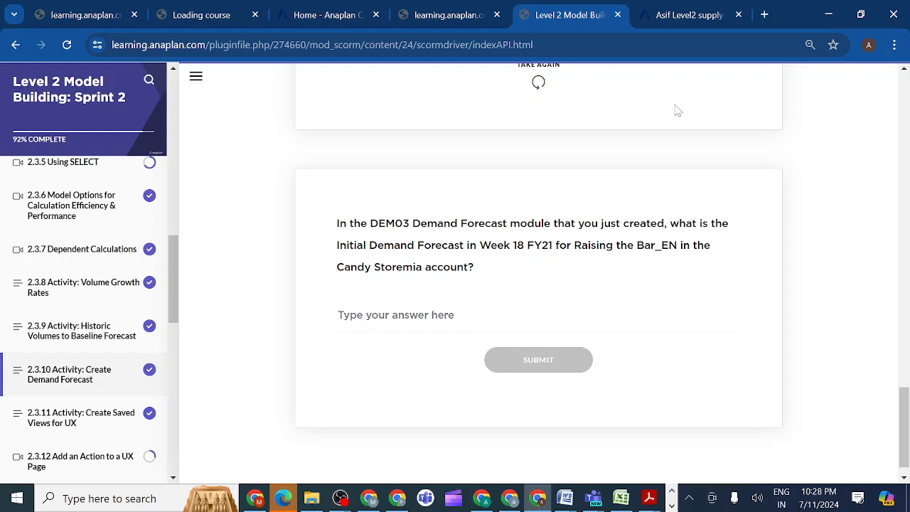
pyautogui.click(688, 20)
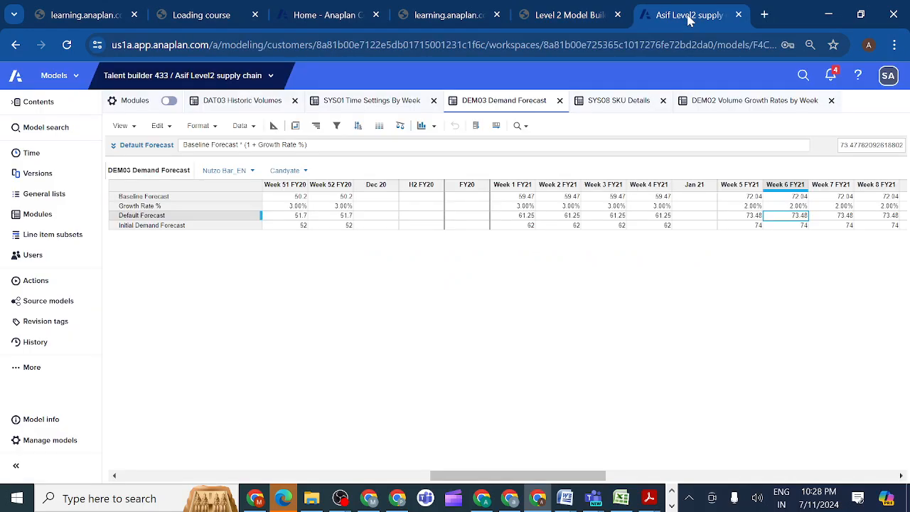
pyautogui.click(251, 171)
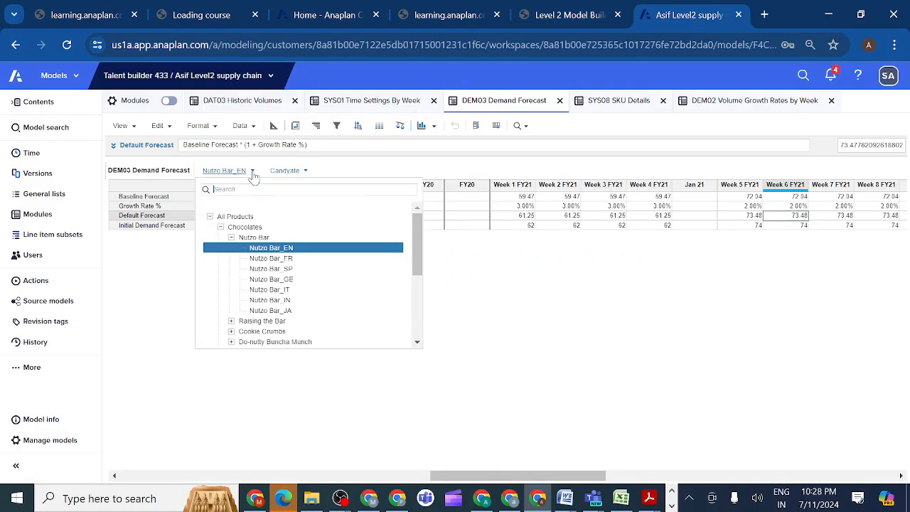
pyautogui.click(231, 321)
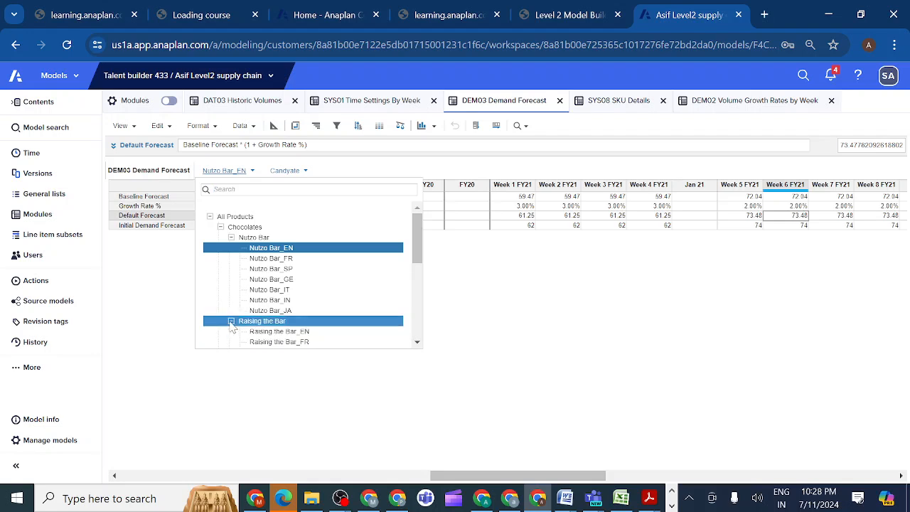
pyautogui.click(279, 331)
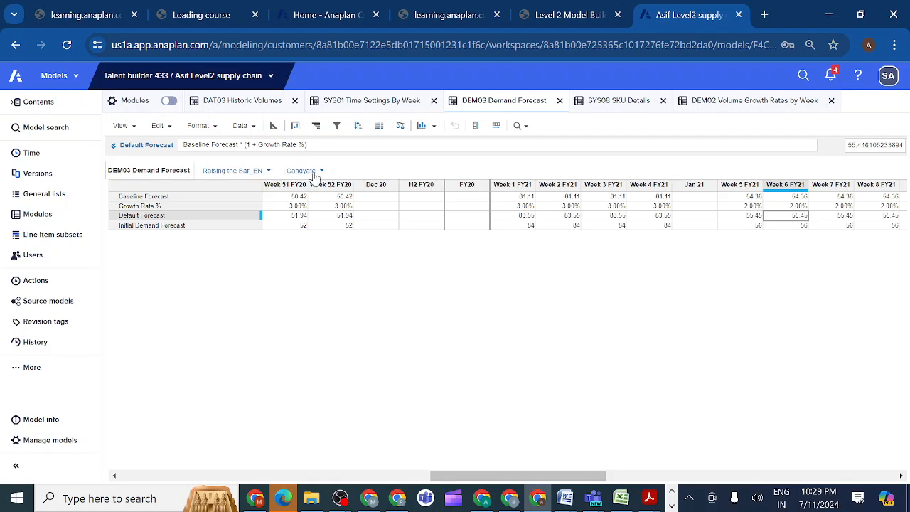
# Recheck the question's account, switch DEM03 to Candy Storemia, and look up the Initial Demand Forecast for Week 18 FY21.
pyautogui.click(586, 15)
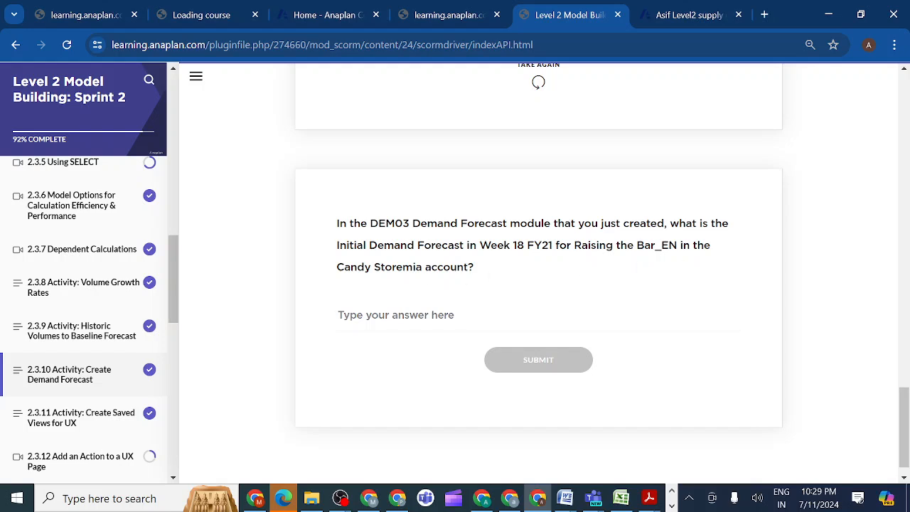
pyautogui.click(678, 15)
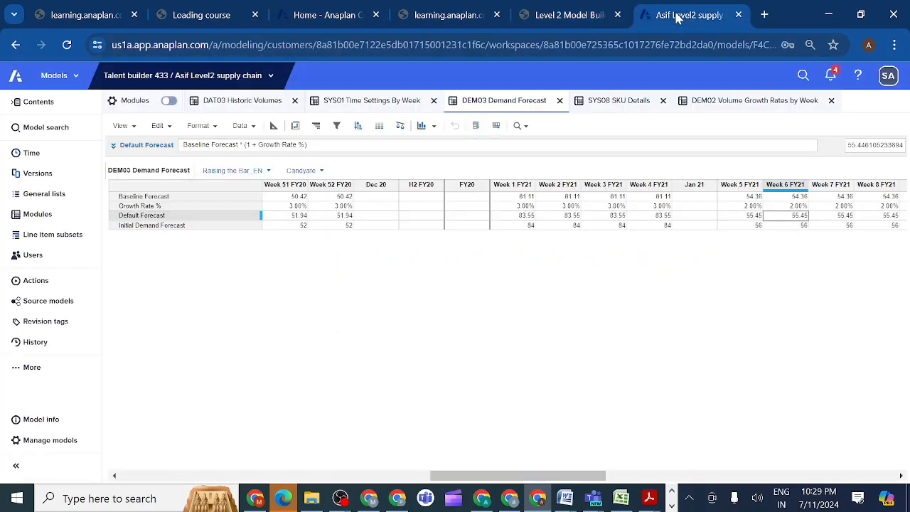
pyautogui.click(318, 173)
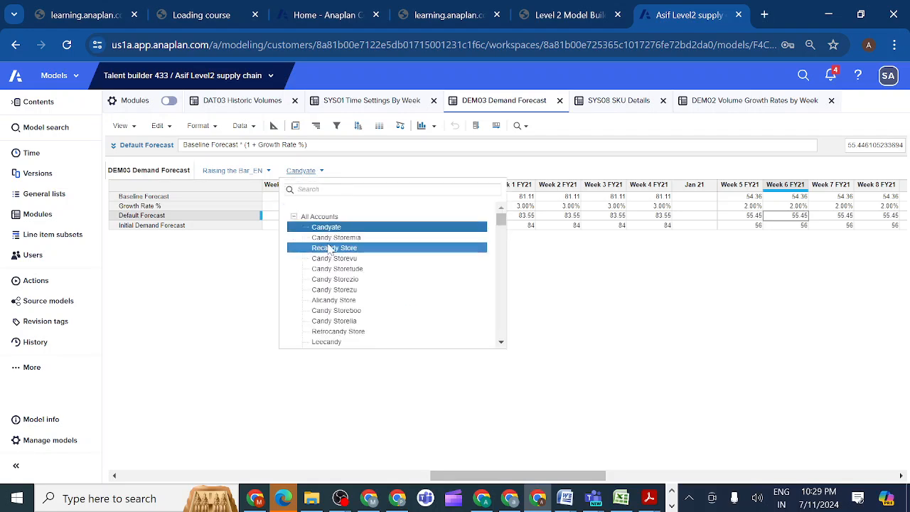
pyautogui.click(333, 239)
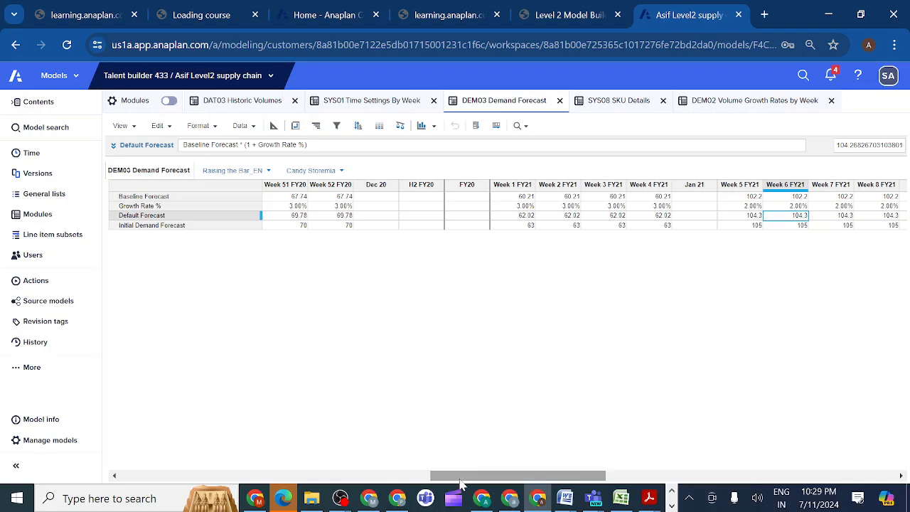
pyautogui.moveTo(461, 481); pyautogui.dragTo(558, 481)
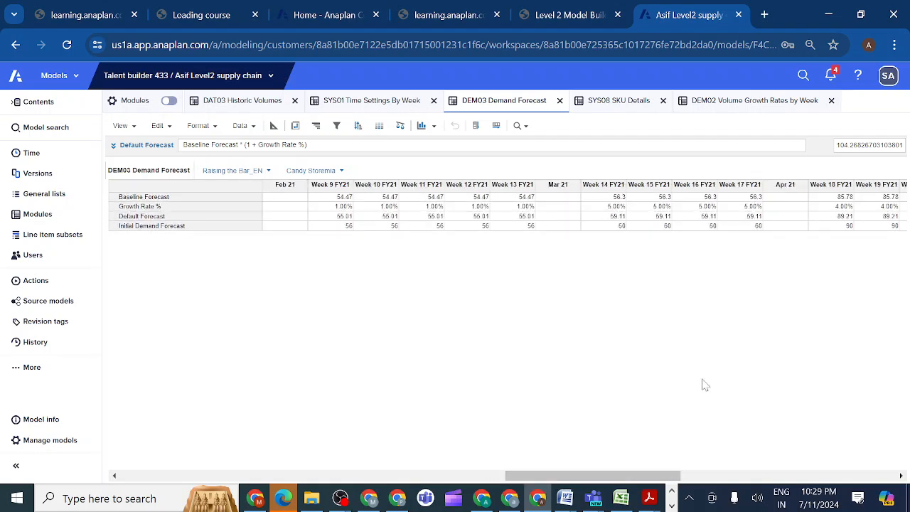
pyautogui.click(831, 226)
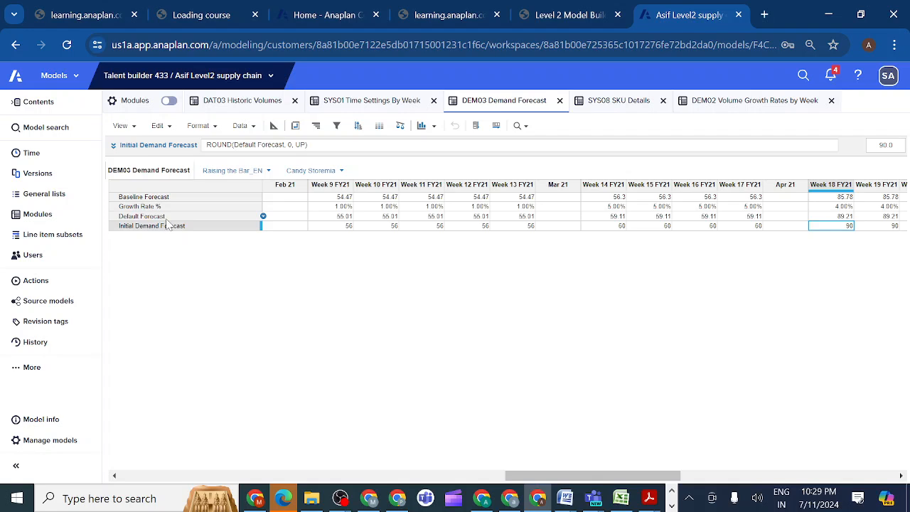
# Return to the course, answer the Week 18 FY21 Initial Demand Forecast question with 90, submit it, and review the feedback.
pyautogui.click(587, 18)
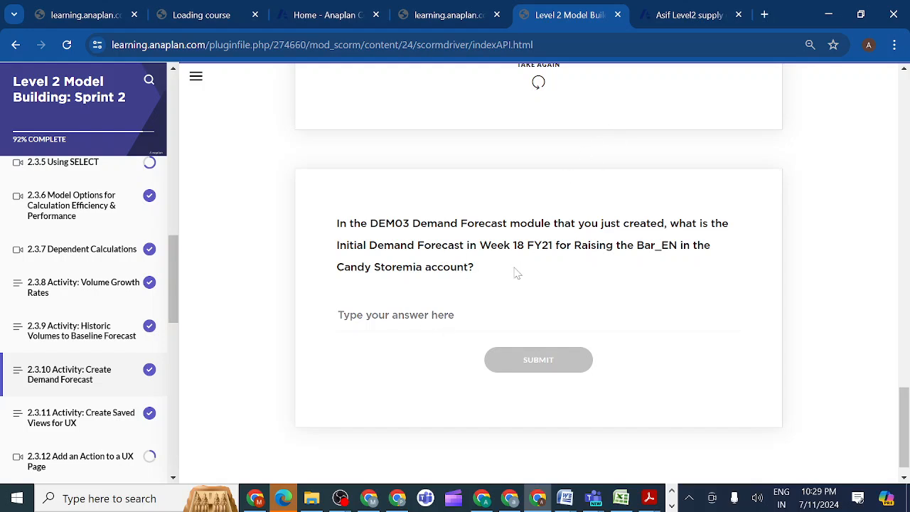
pyautogui.write('90')
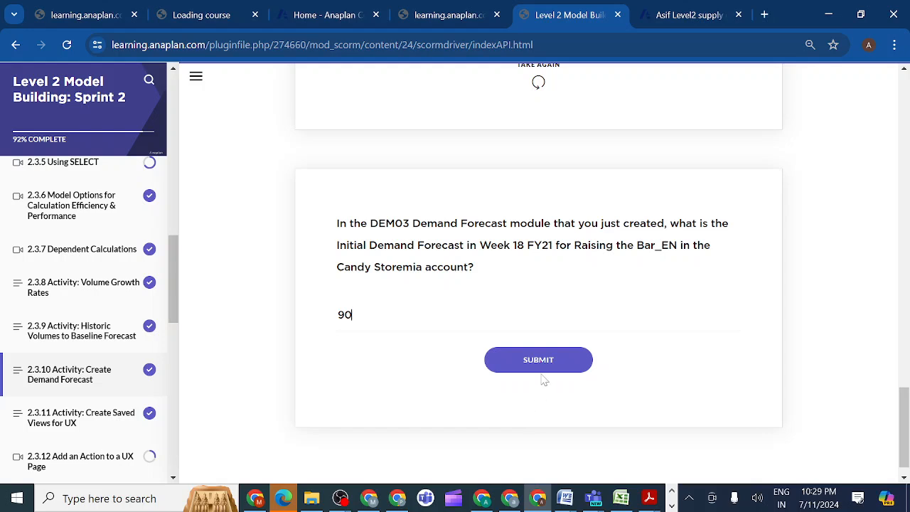
pyautogui.click(534, 362)
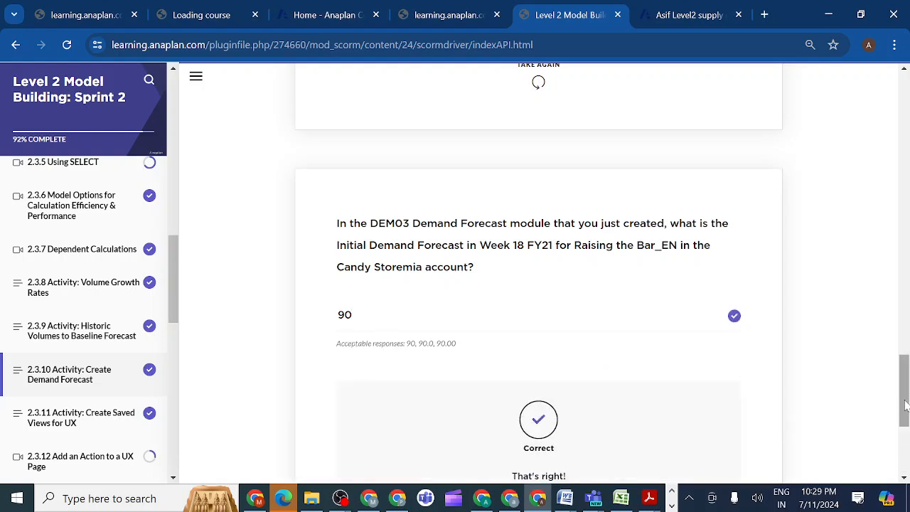
pyautogui.moveTo(906, 404); pyautogui.dragTo(904, 465)
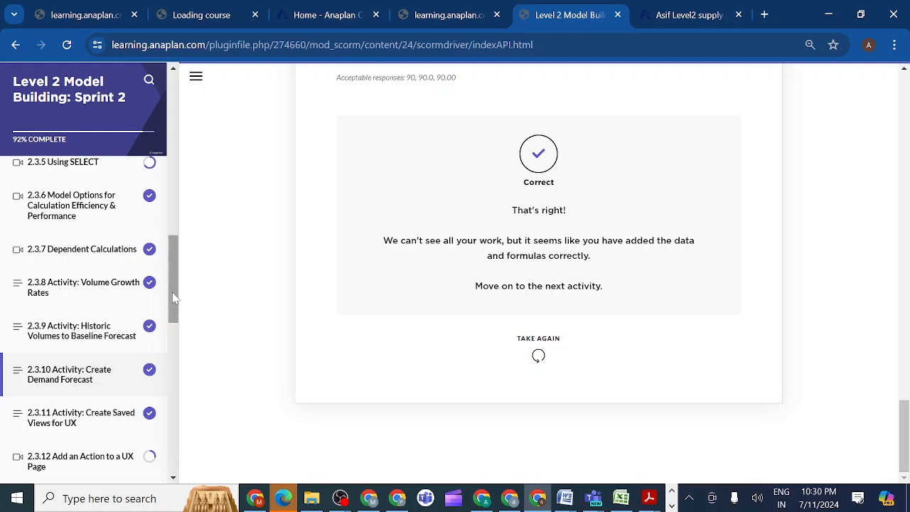
# Open lesson 2.3.11 Activity: Create Saved Views for UX and look over the surrounding lessons in the course outline.
pyautogui.moveTo(174, 297); pyautogui.dragTo(174, 324)
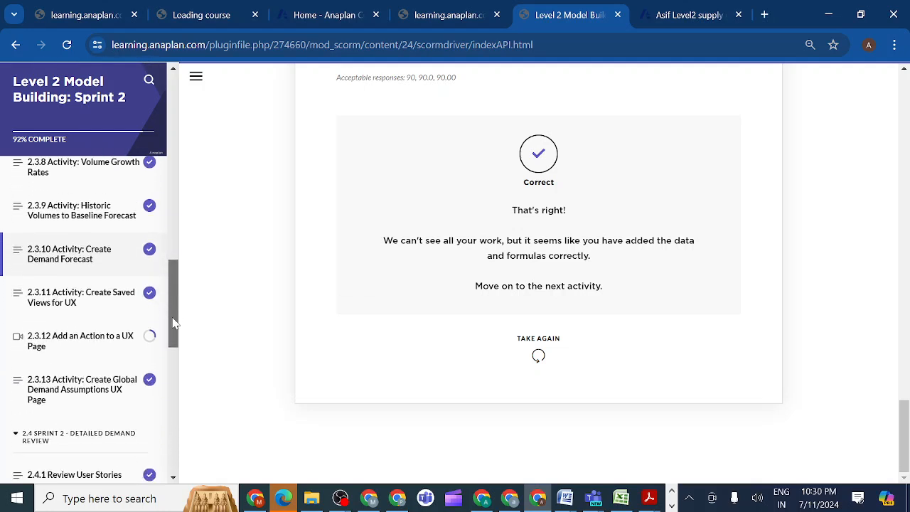
pyautogui.click(107, 302)
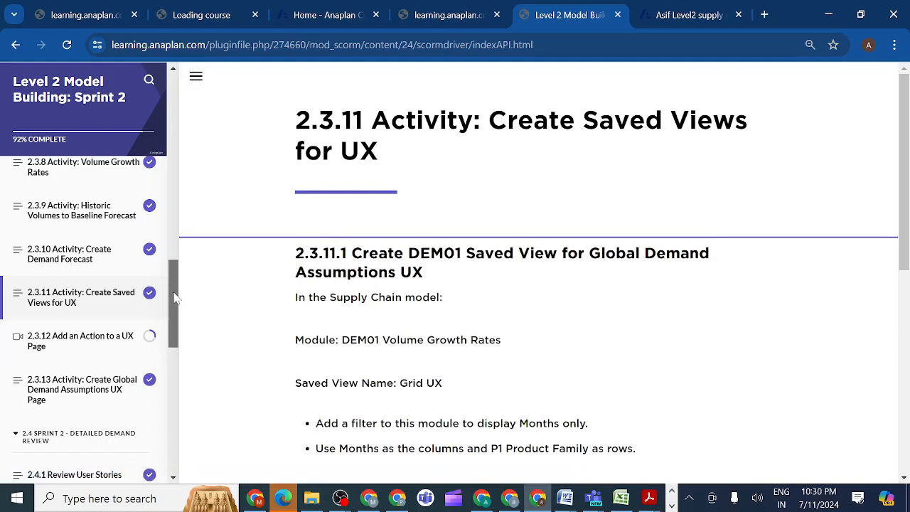
pyautogui.moveTo(175, 298); pyautogui.dragTo(175, 325)
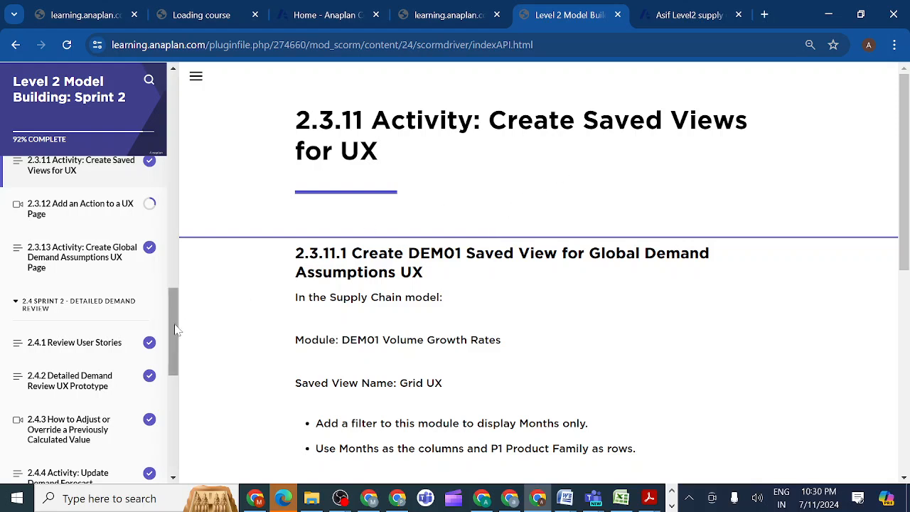
pyautogui.moveTo(176, 329); pyautogui.dragTo(167, 311)
pyautogui.scroll(2, 167, 311)
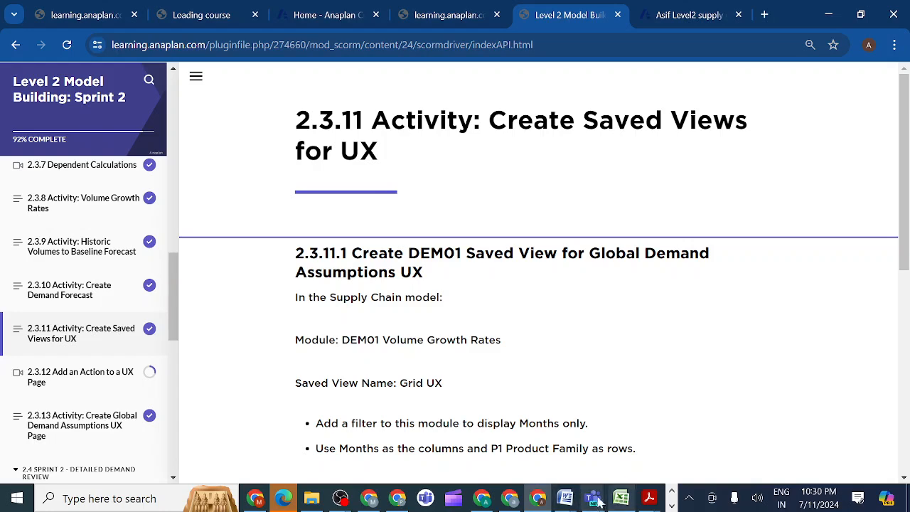
# Switch to the Anaplan evening class meeting in Microsoft Teams and stop sharing the screen.
pyautogui.moveTo(592, 500)
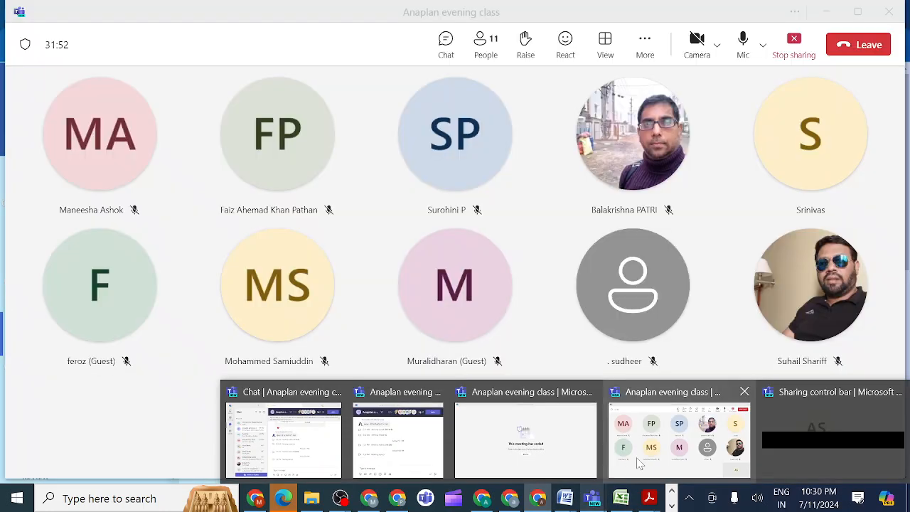
pyautogui.click(639, 462)
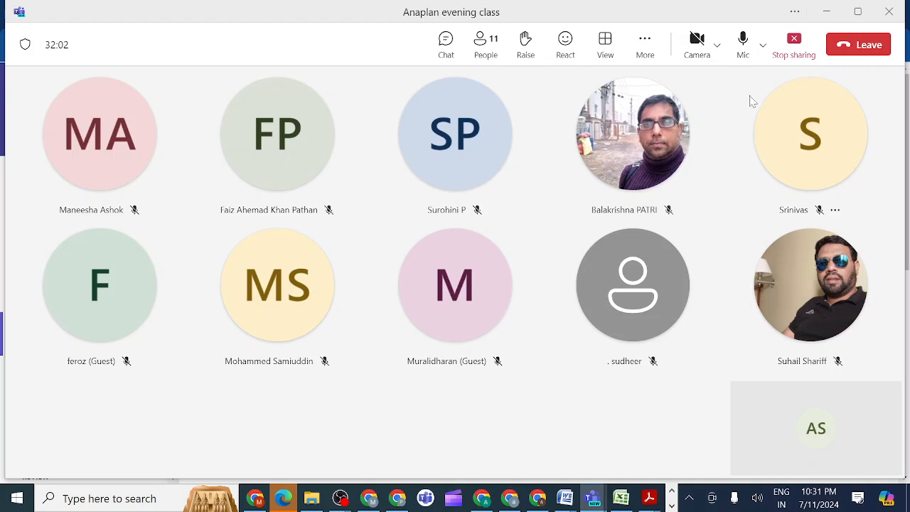
pyautogui.click(794, 43)
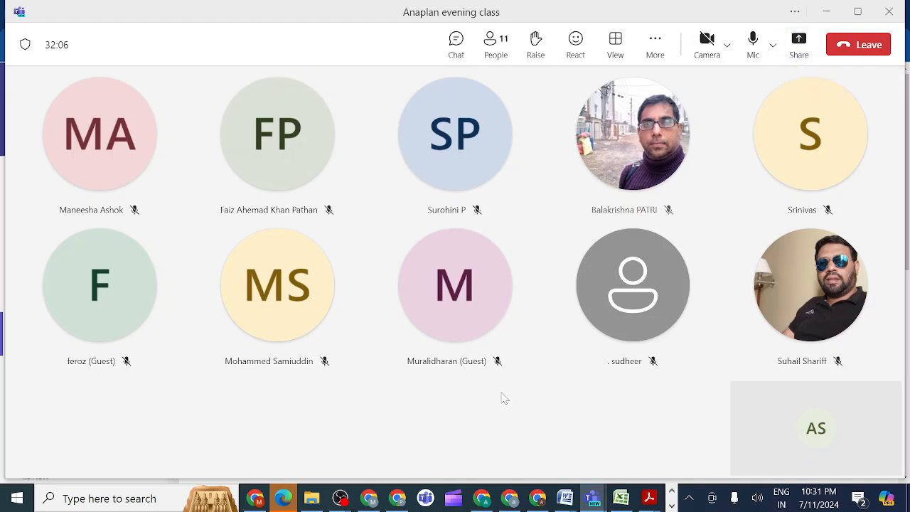
# Switch to OBS and stop the recording.
pyautogui.moveTo(340, 500)
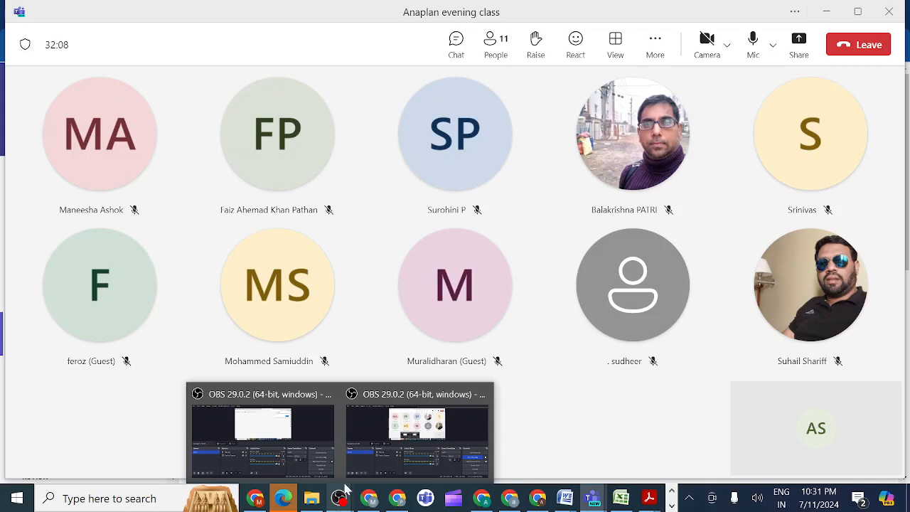
pyautogui.click(366, 438)
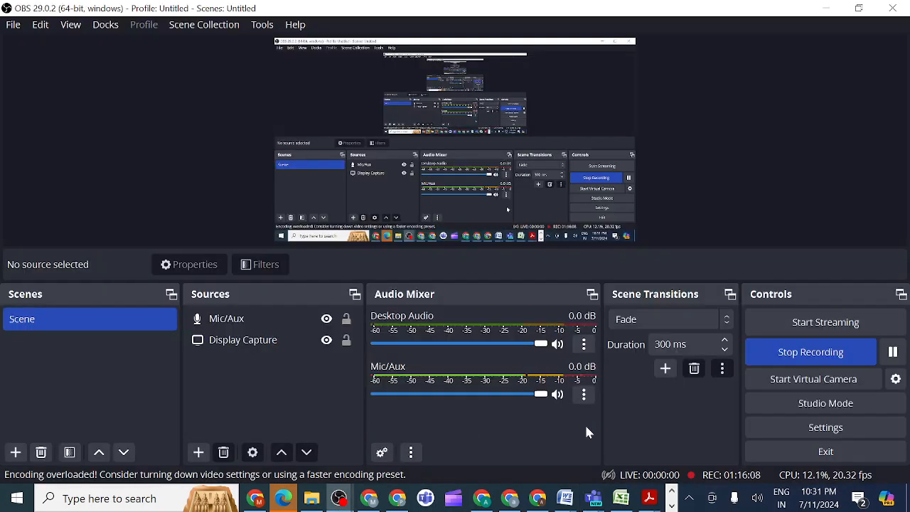
pyautogui.click(795, 352)
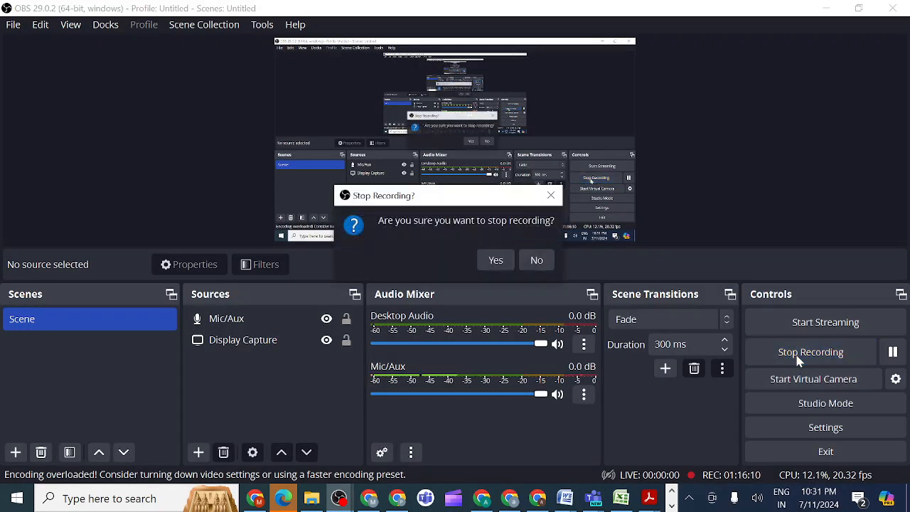